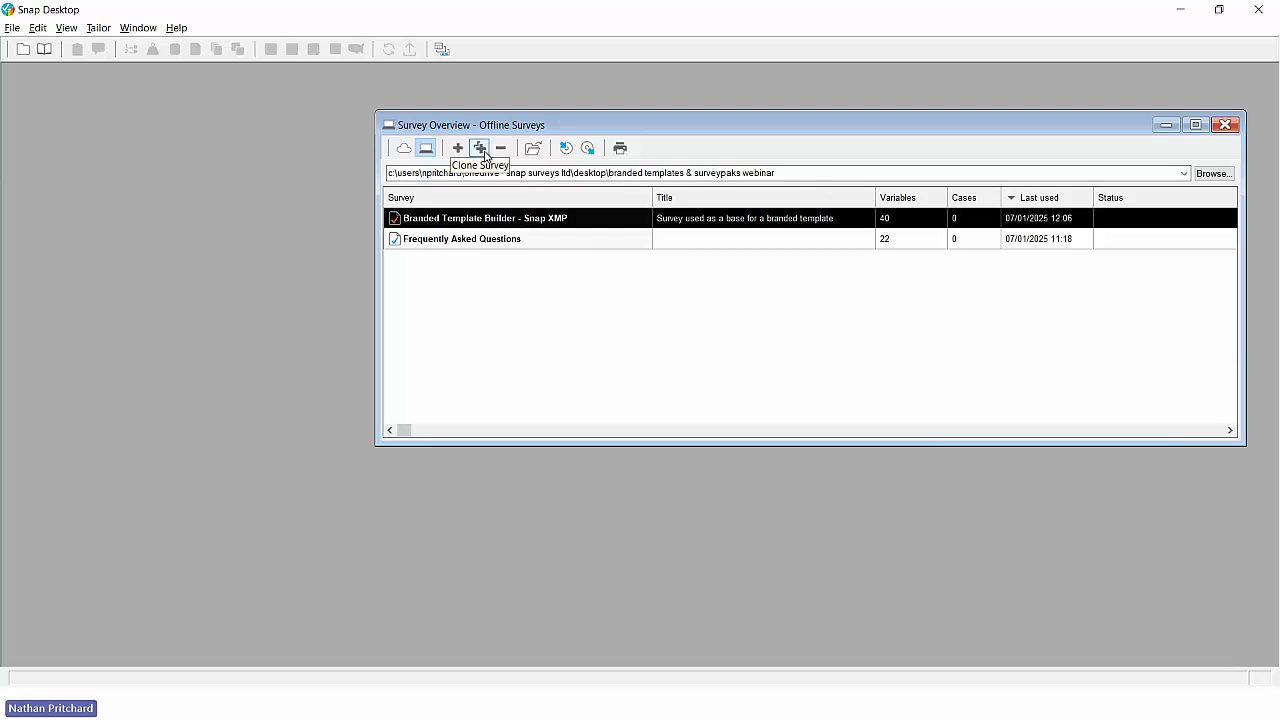
- Clone the Branded Template Builder survey as an offline survey named "In-Crowd Template Builder" with an empty title
click(482, 150)
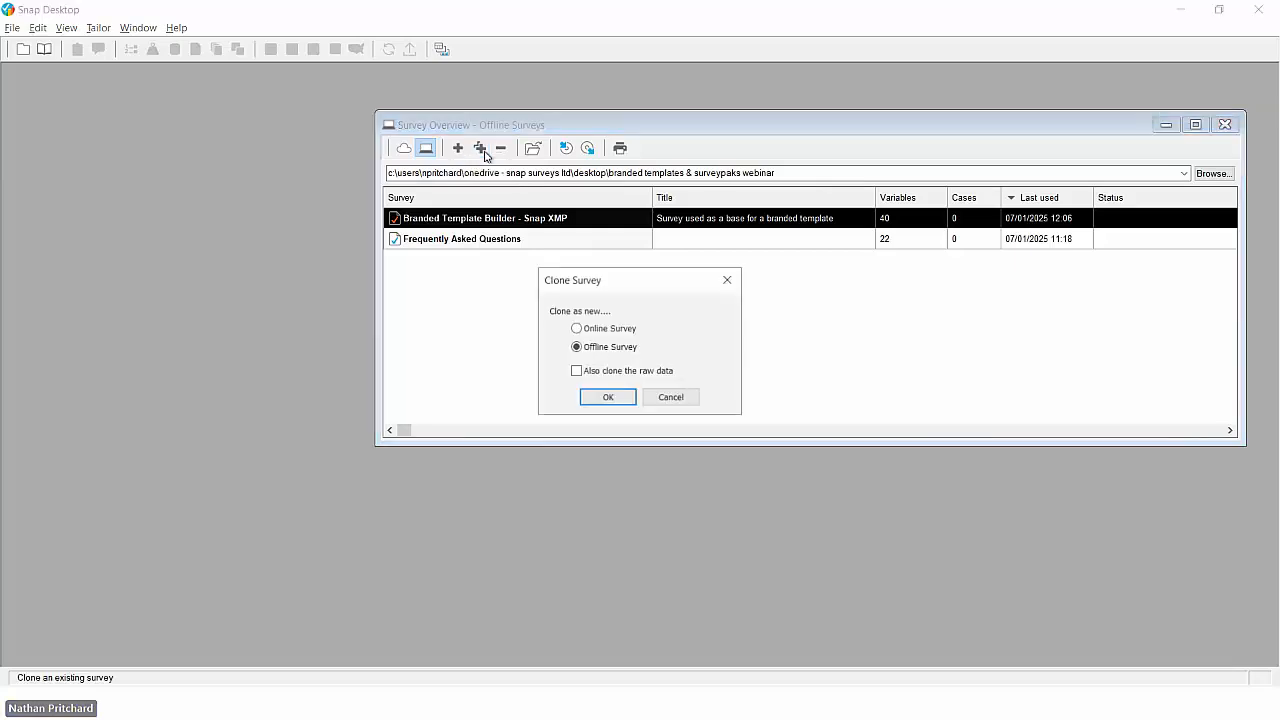
click(607, 397)
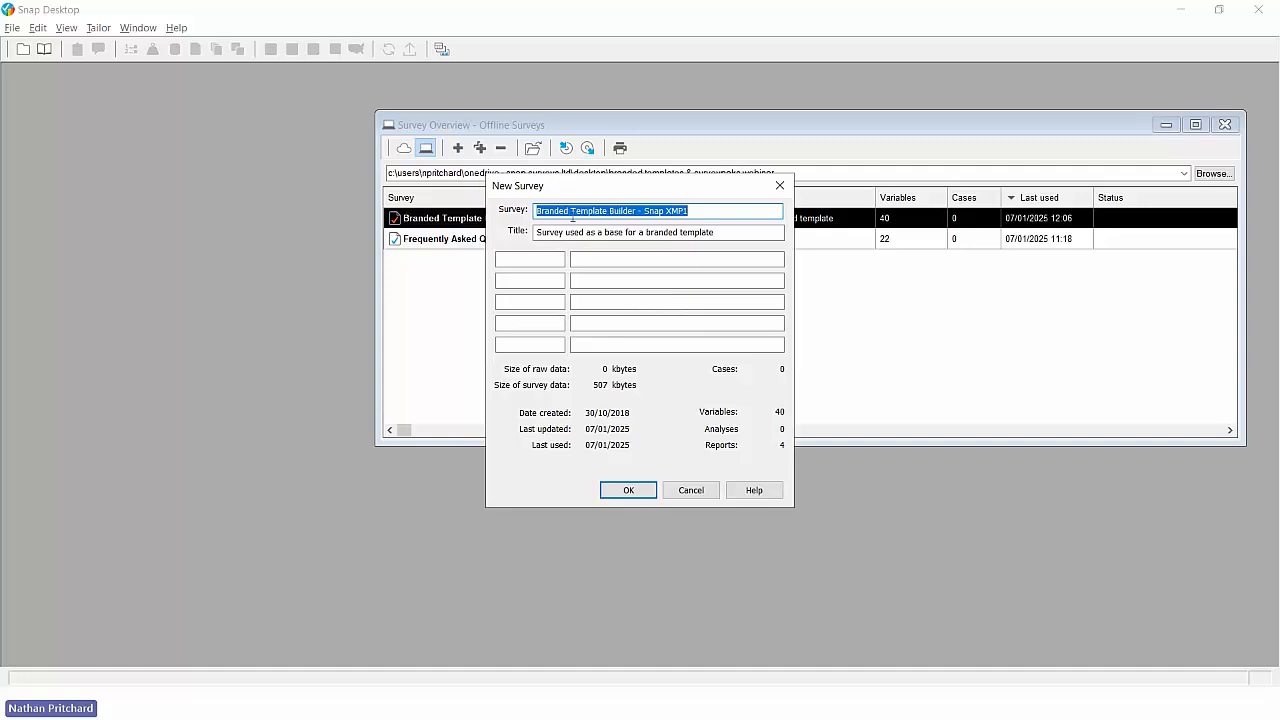
drag(571, 211, 535, 211)
text(In-Cro)
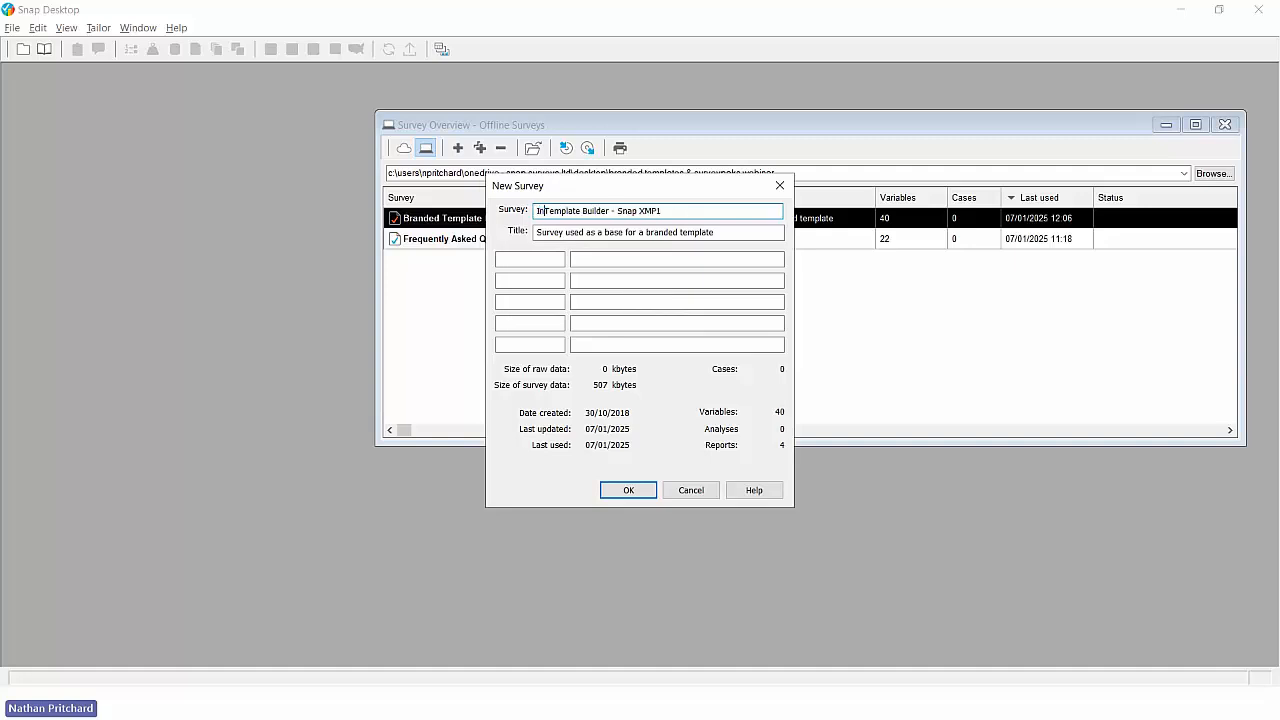
text(wd)
key(Delete)
key(Delete)
key(Delete)
key(Delete)
key(Delete)
key(Delete)
key(Delete)
key(Delete)
key(Delete)
key(Delete)
key(Delete)
key(Delete)
key(Tab)
key(Delete)
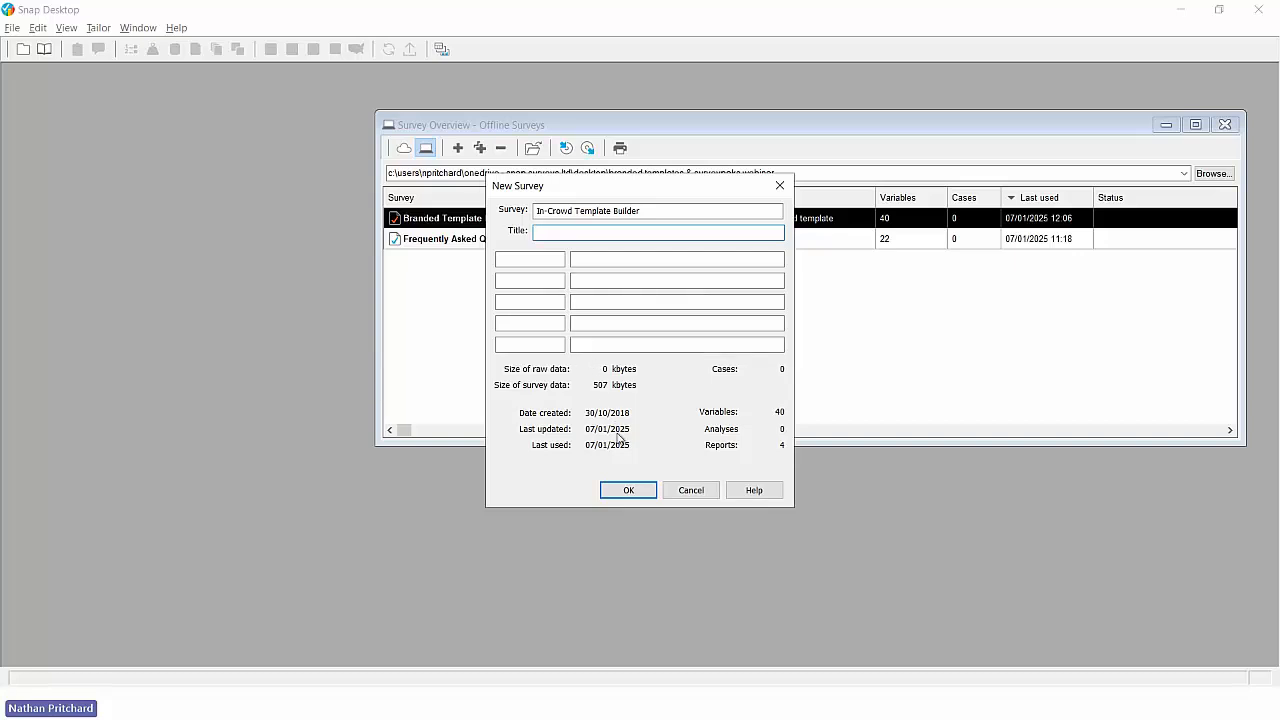
click(627, 490)
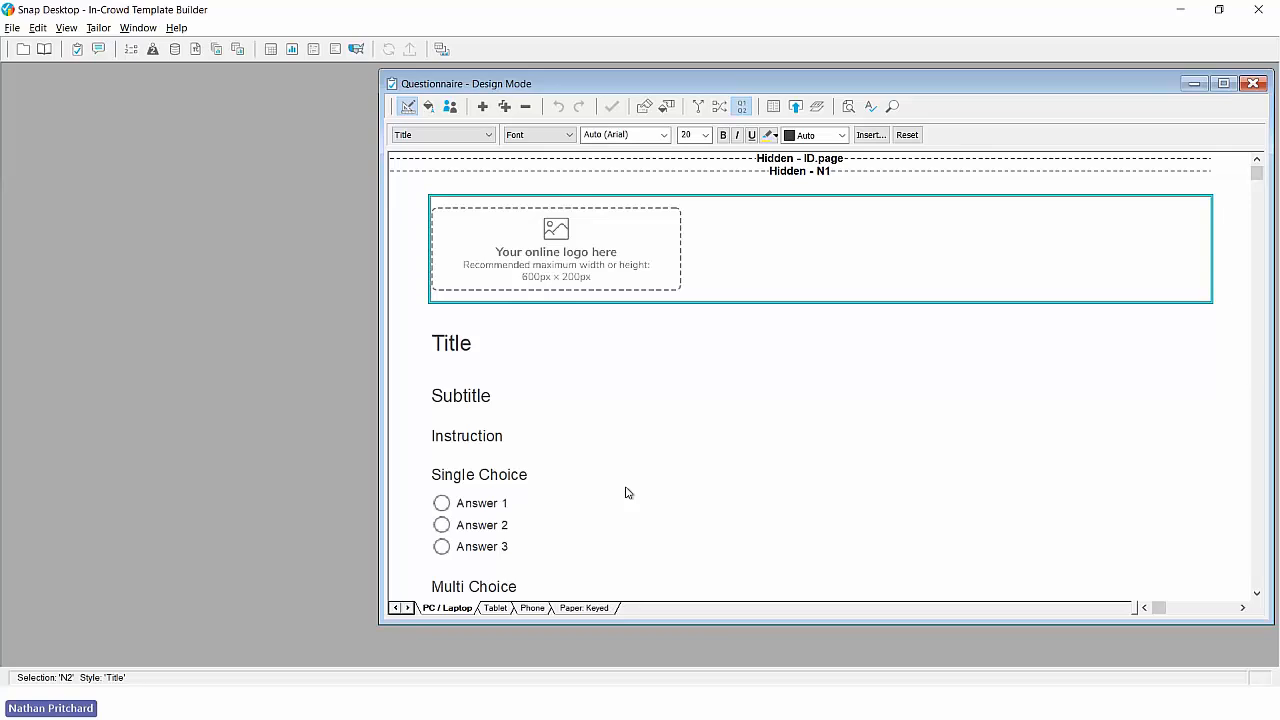
- Review the sample question types in the PC / Laptop edition down to the closing thank-you message
scroll(627, 492, down, 3)
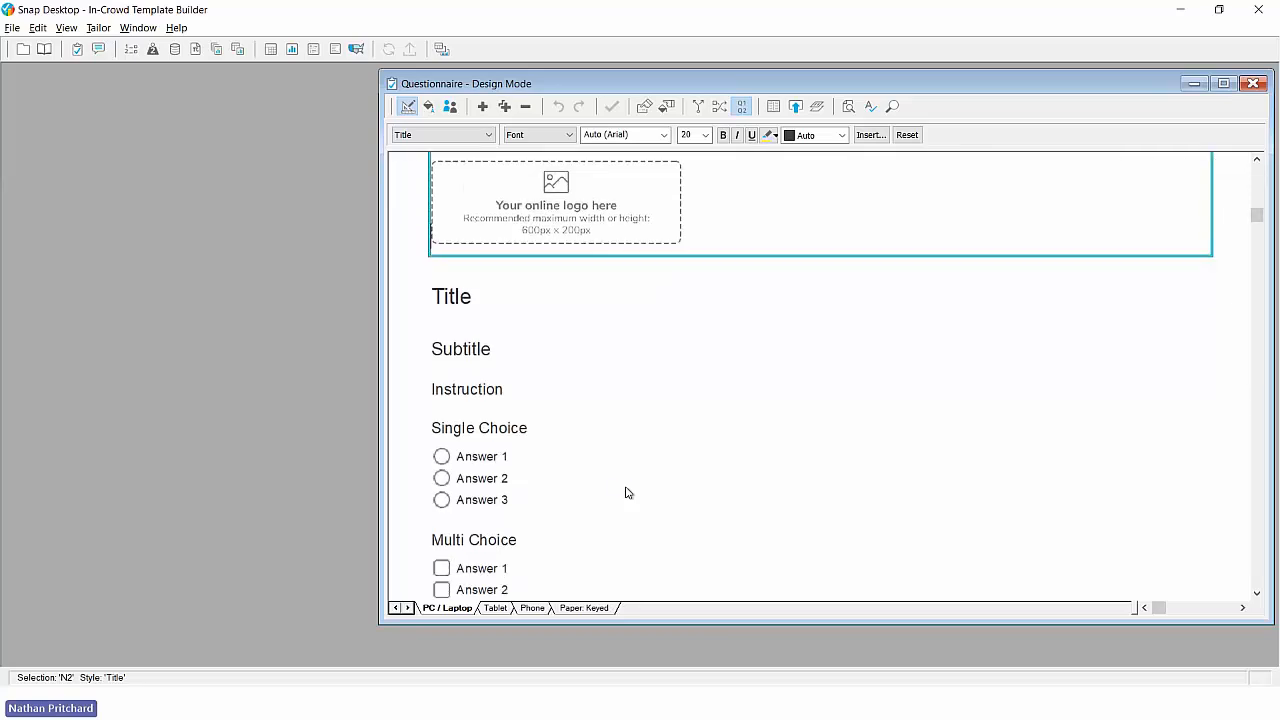
scroll(627, 492, down, 3)
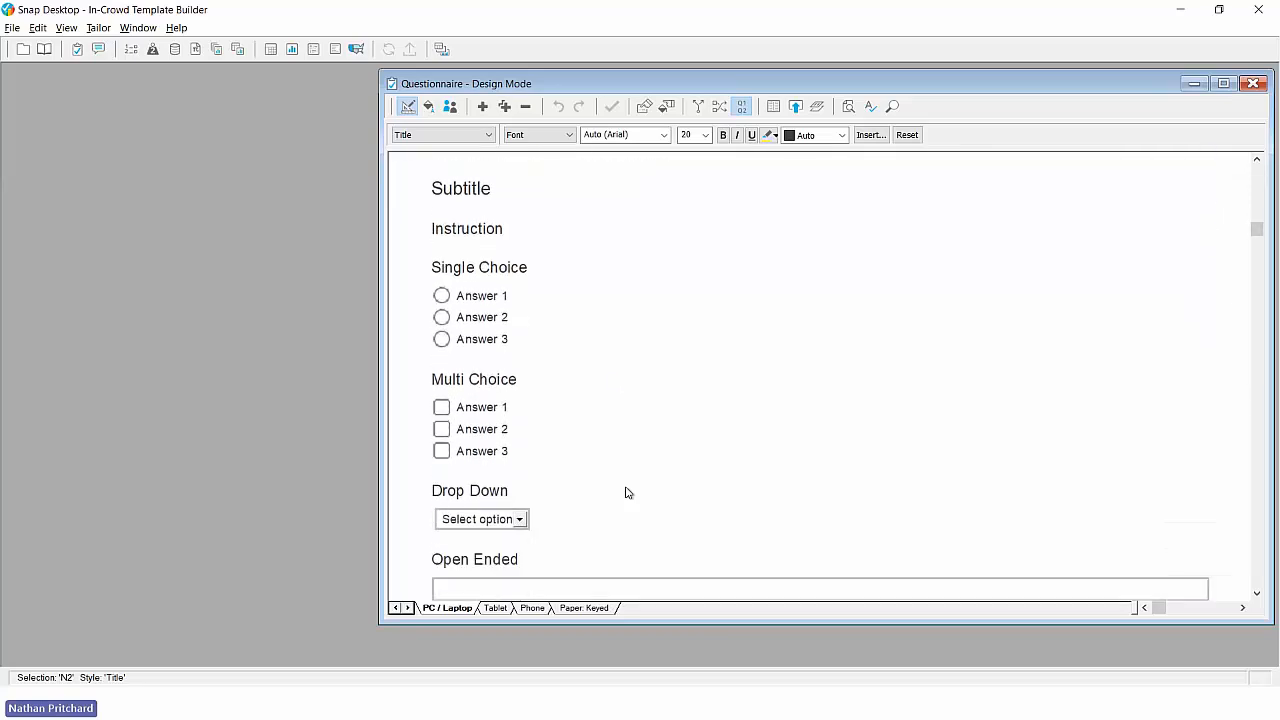
scroll(627, 492, down, 3)
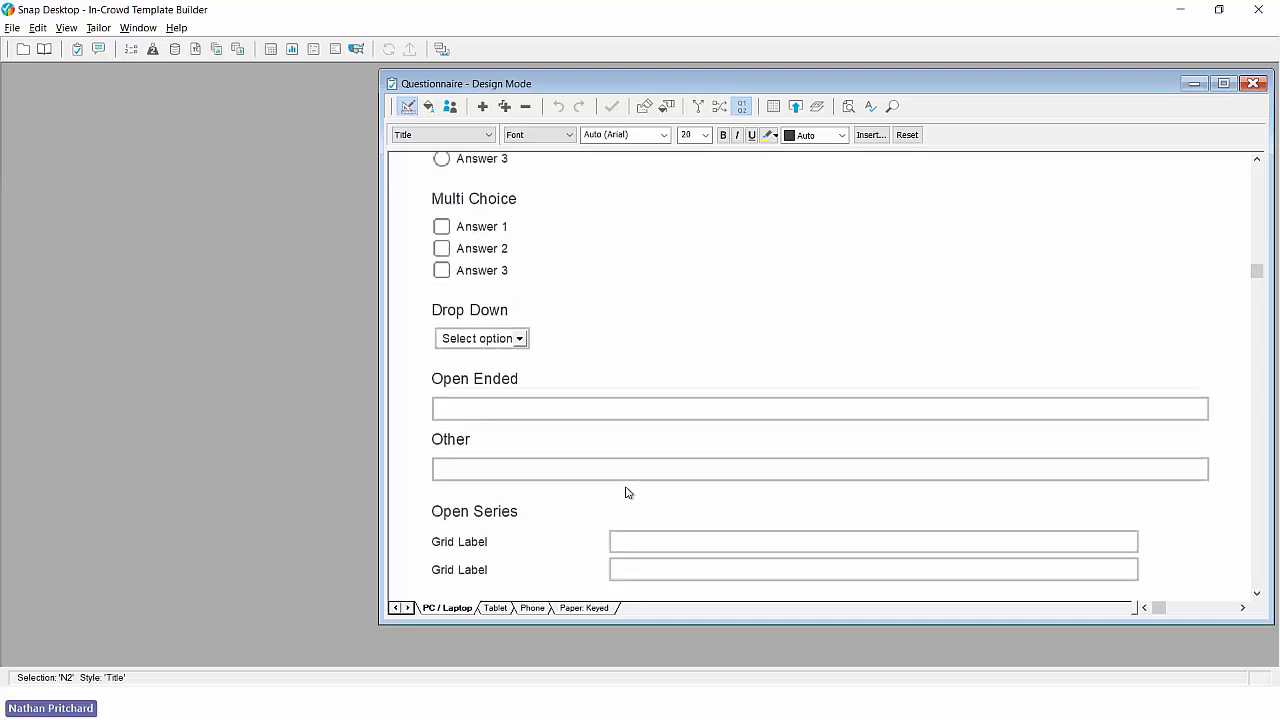
scroll(627, 492, down, 7)
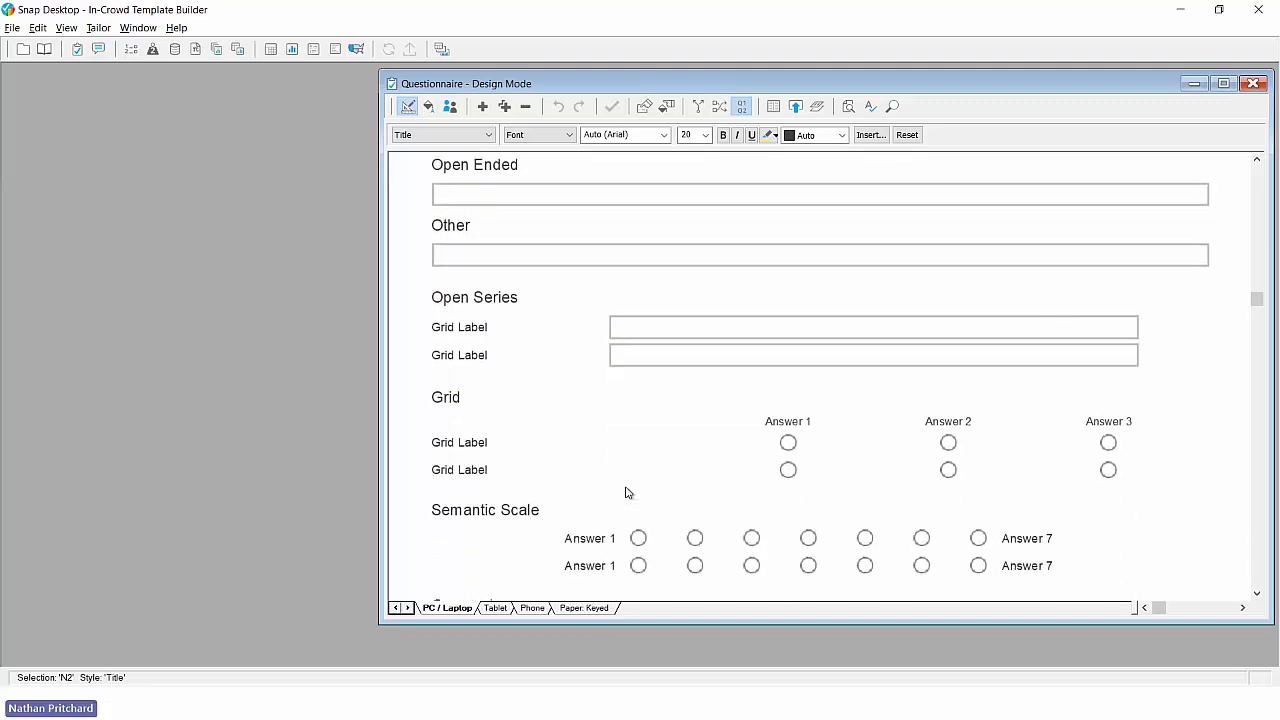
scroll(627, 492, down, 3)
drag(1257, 345, 1256, 496)
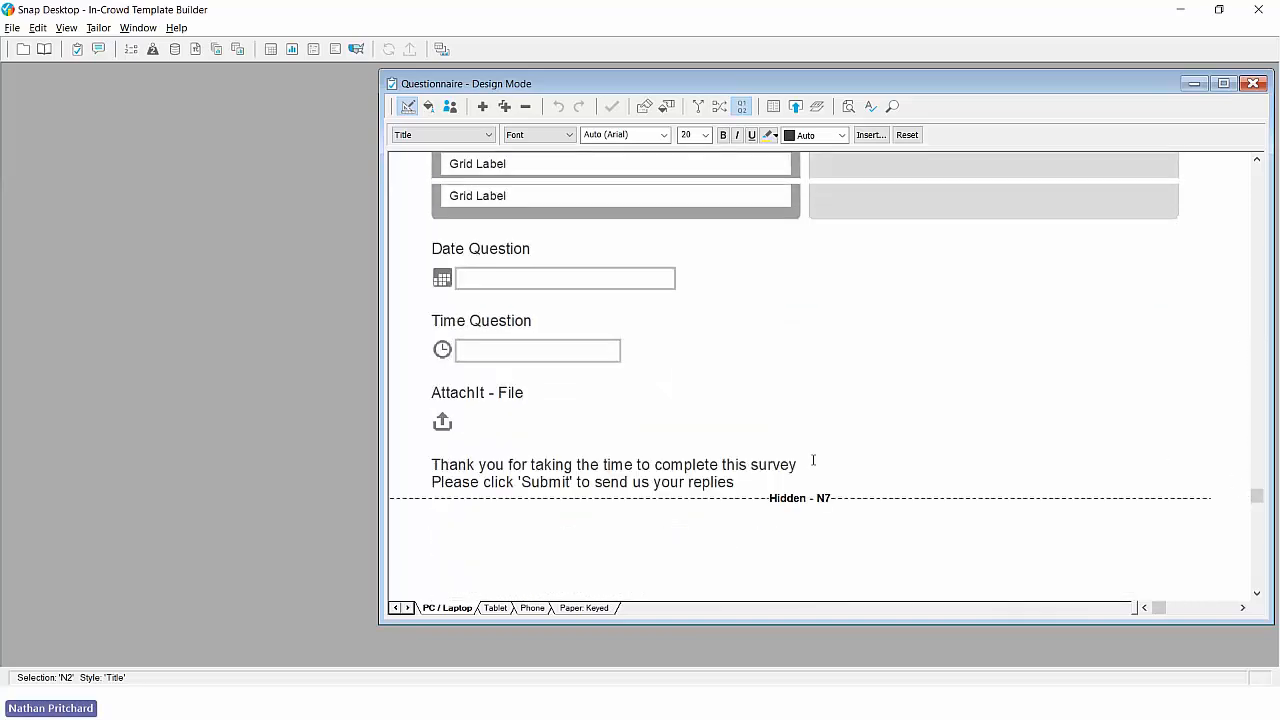
click(651, 465)
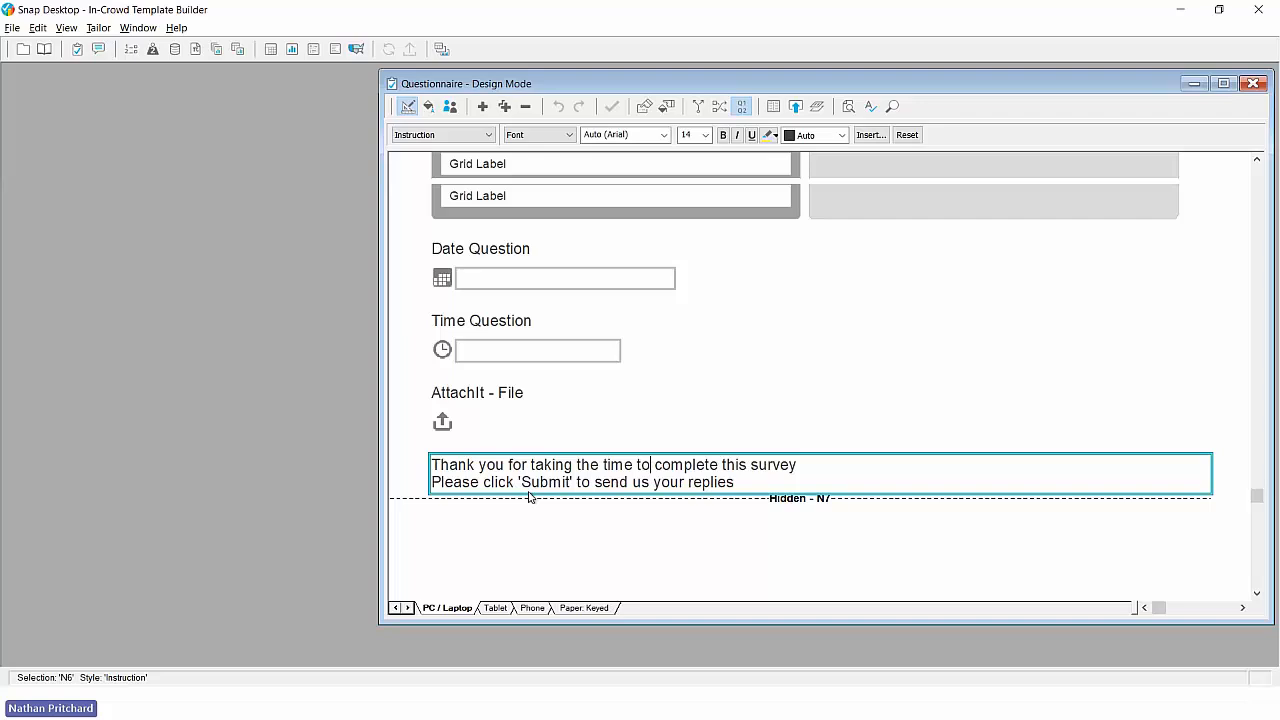
- Compare the closing message across the Tablet, Phone and Paper: Keyed editions, and the print logo placeholder with the online one
click(493, 608)
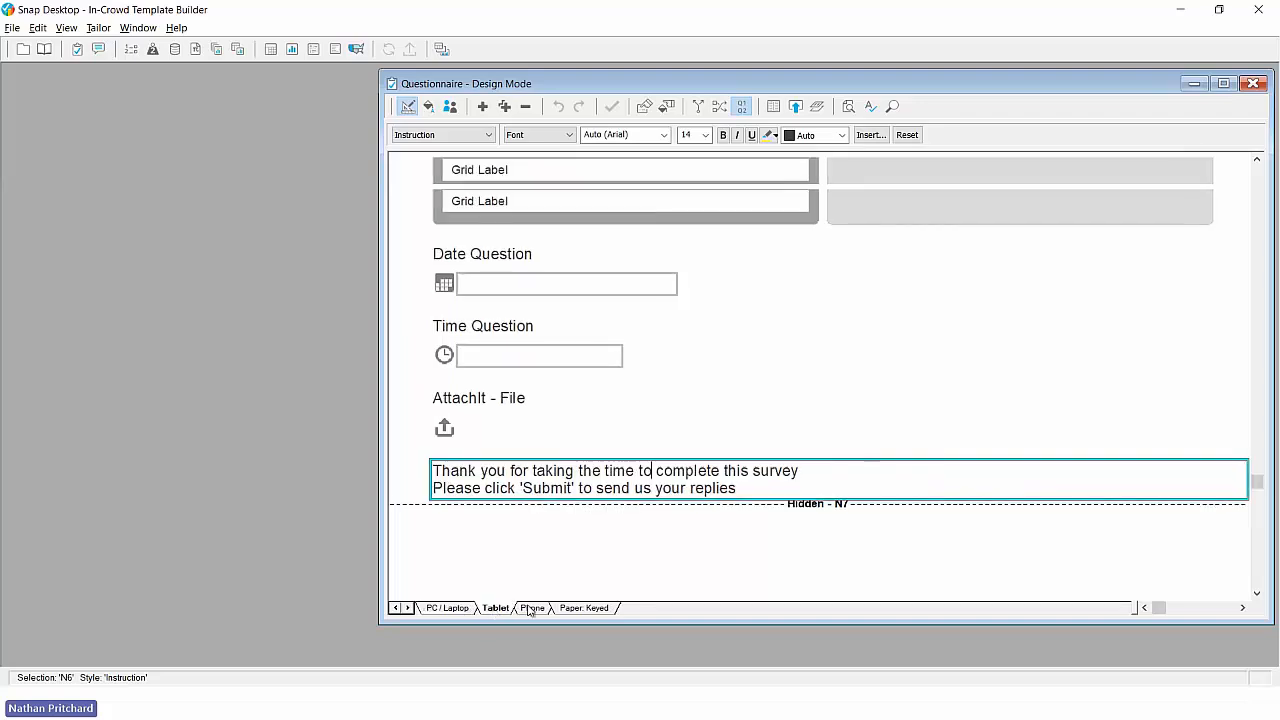
click(530, 608)
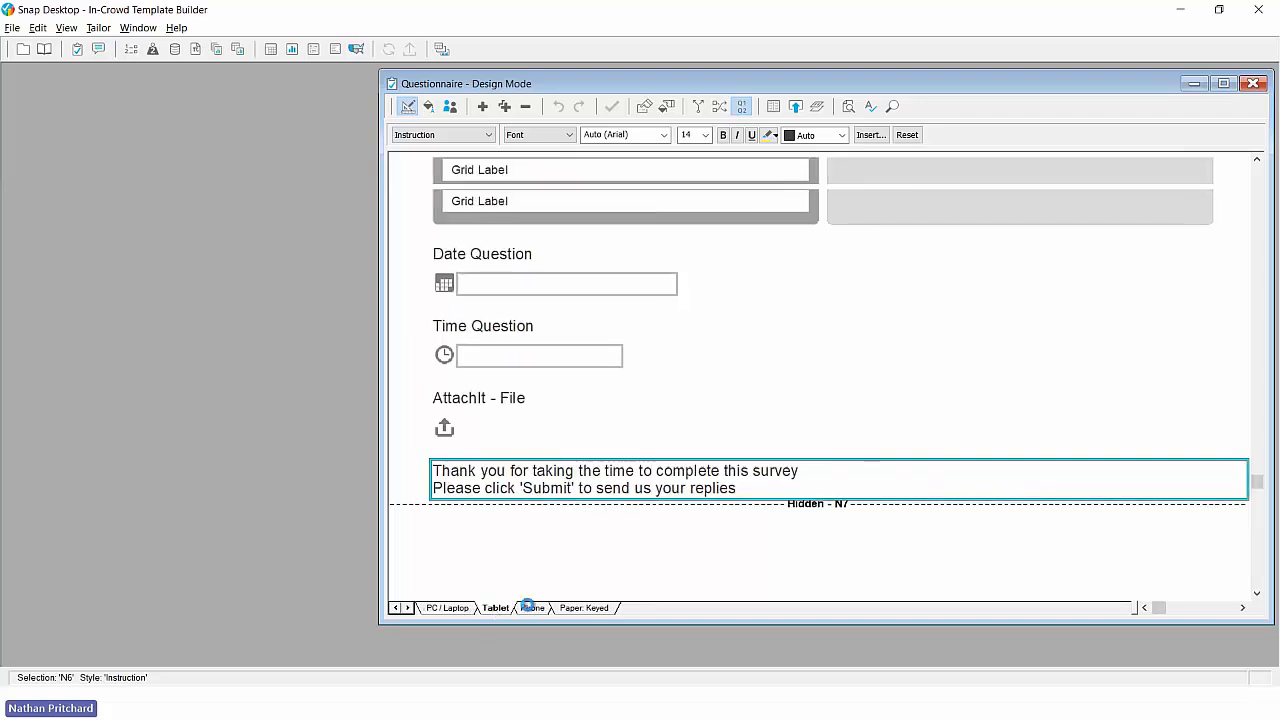
click(590, 608)
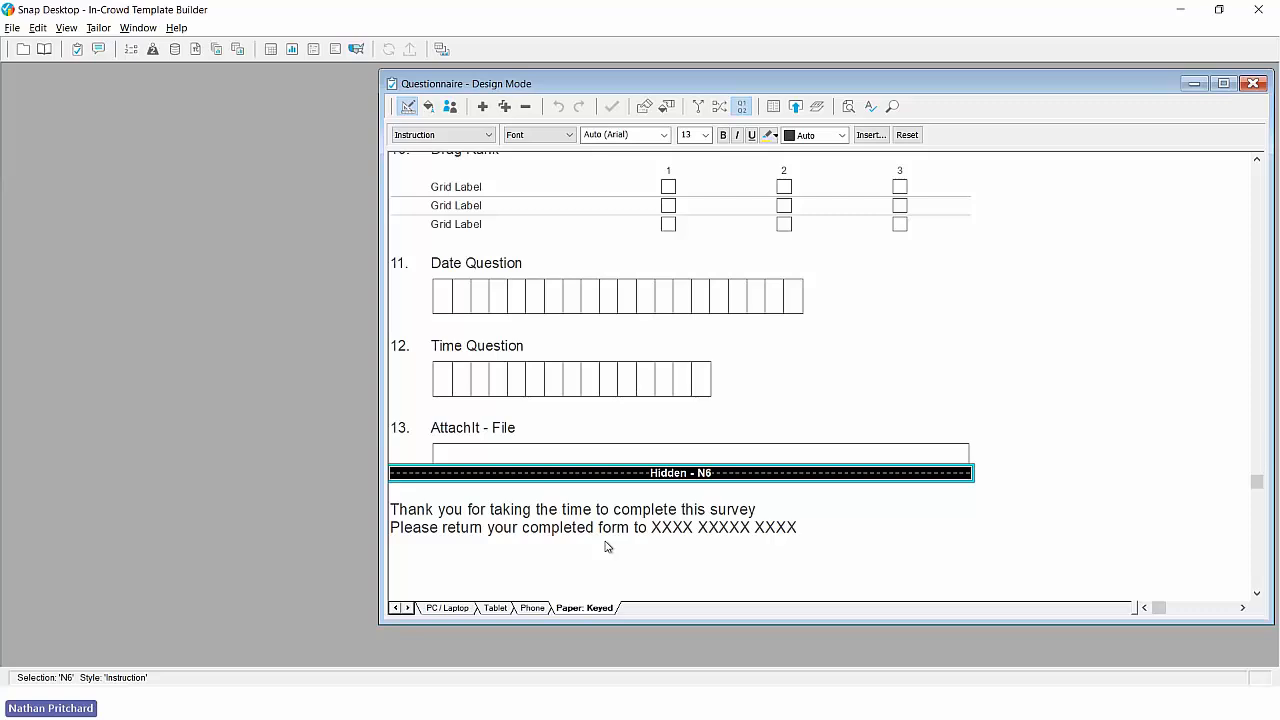
drag(1256, 482, 1234, 188)
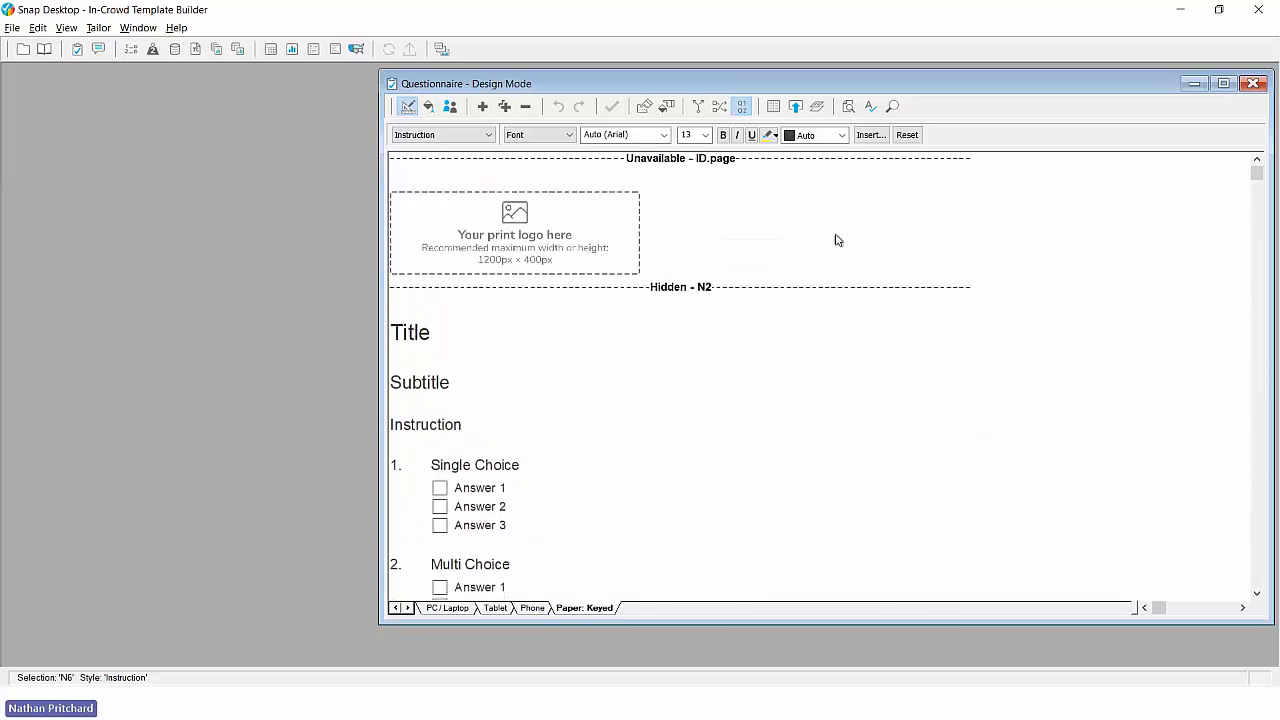
click(560, 235)
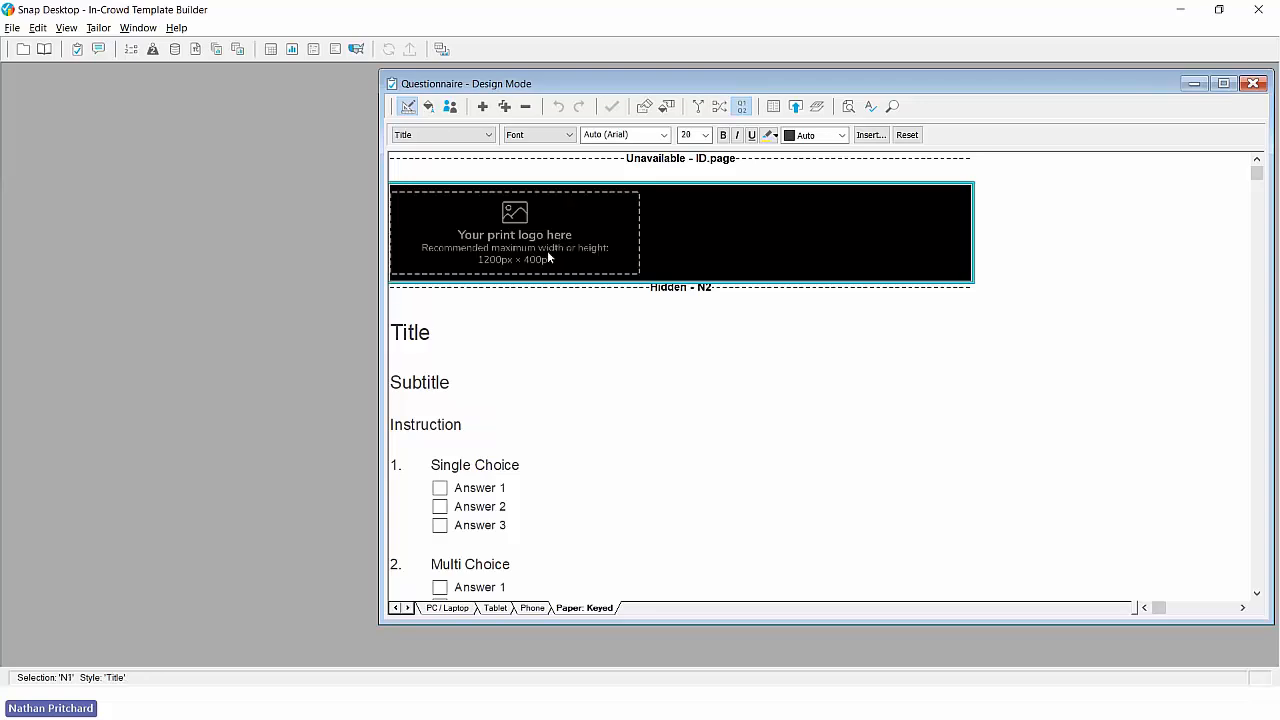
click(455, 609)
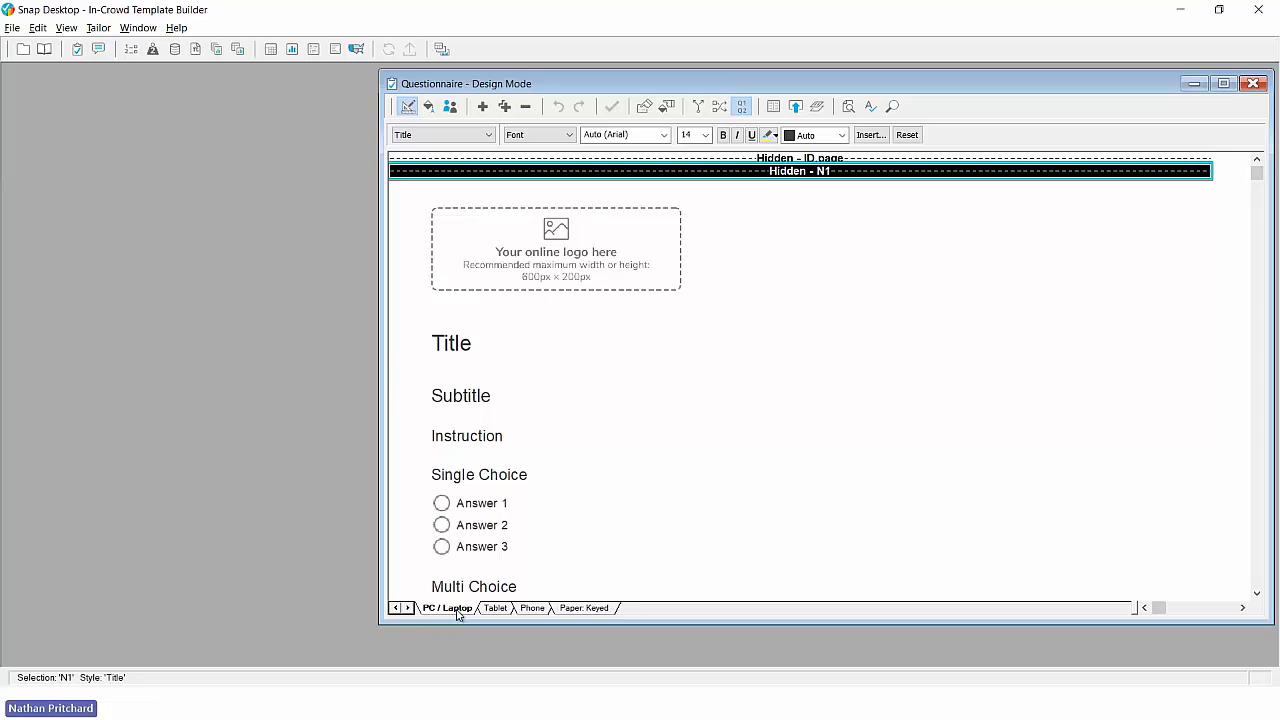
click(570, 276)
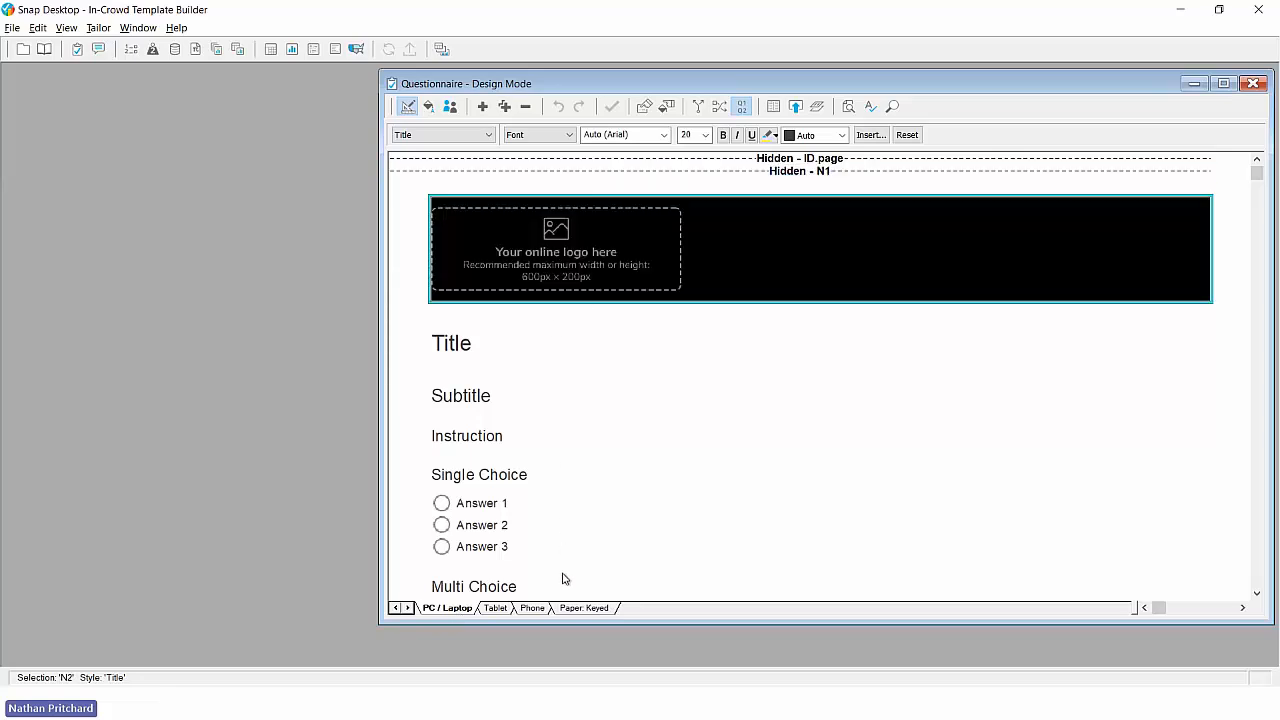
- Replace the print logo placeholder in the Paper: Keyed edition with the image in-crowd-logo-paper.png
click(574, 610)
scroll(577, 386, up, 1)
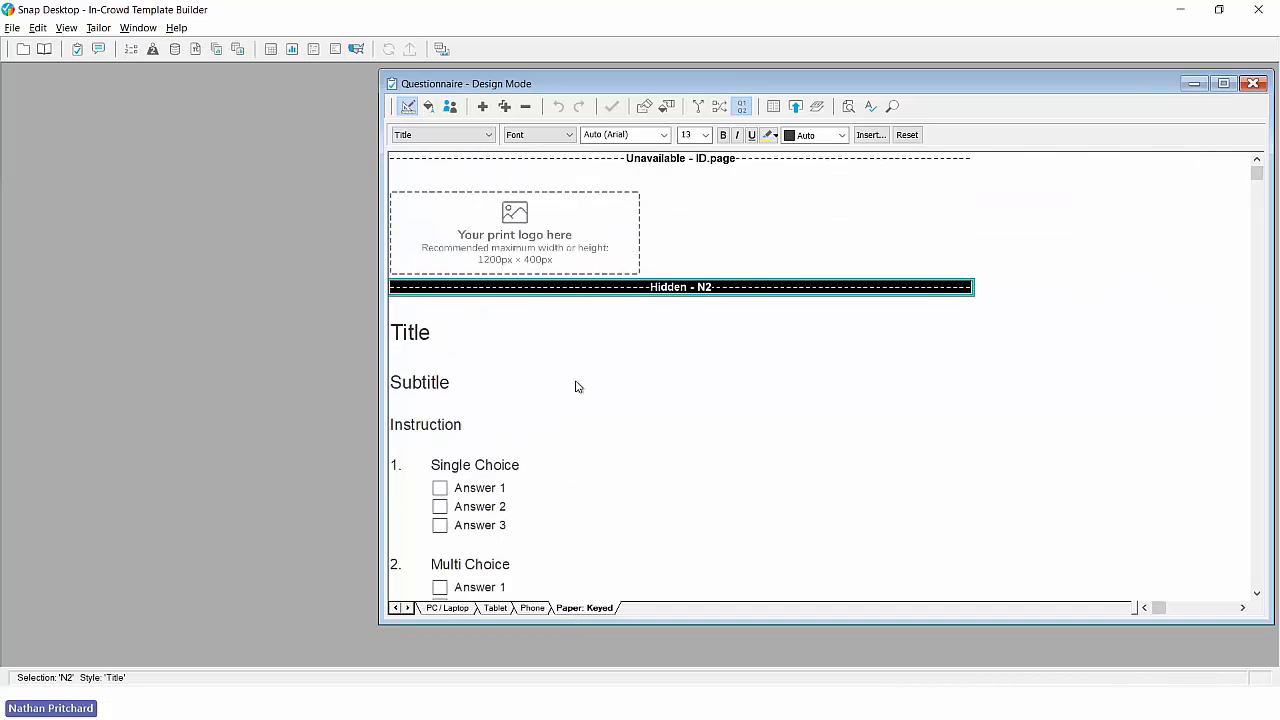
click(531, 245)
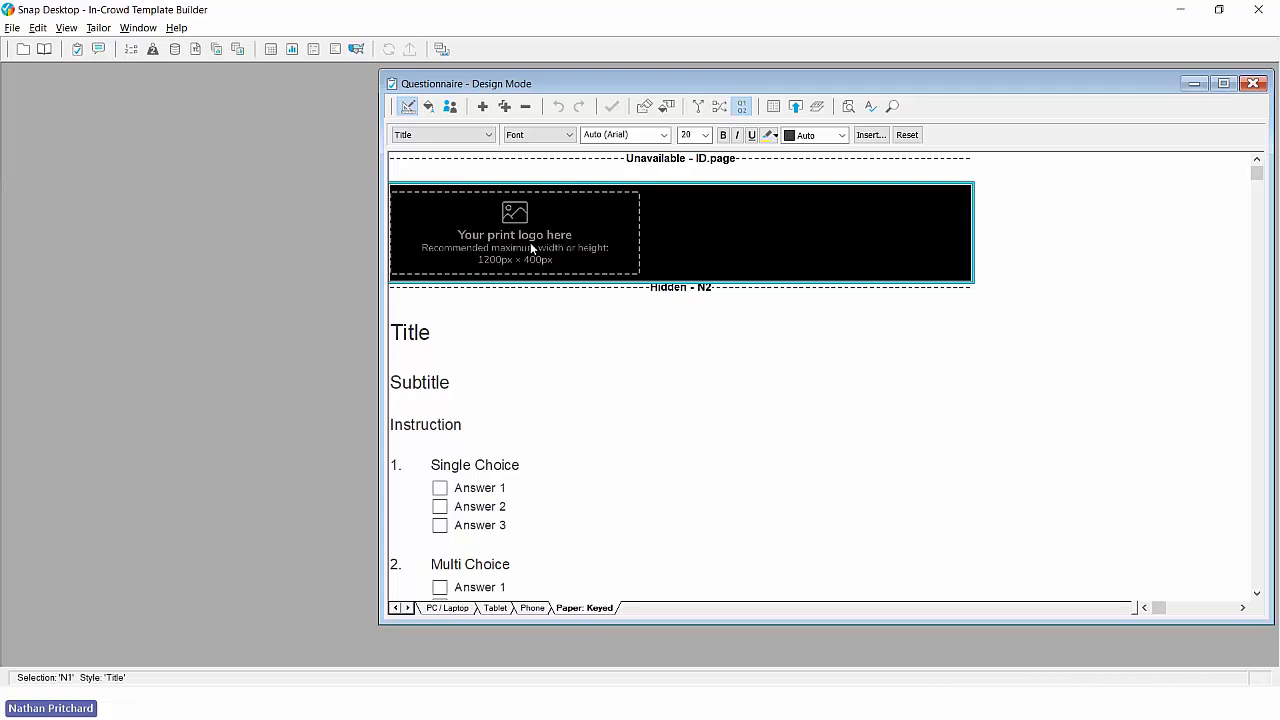
double_click(530, 242)
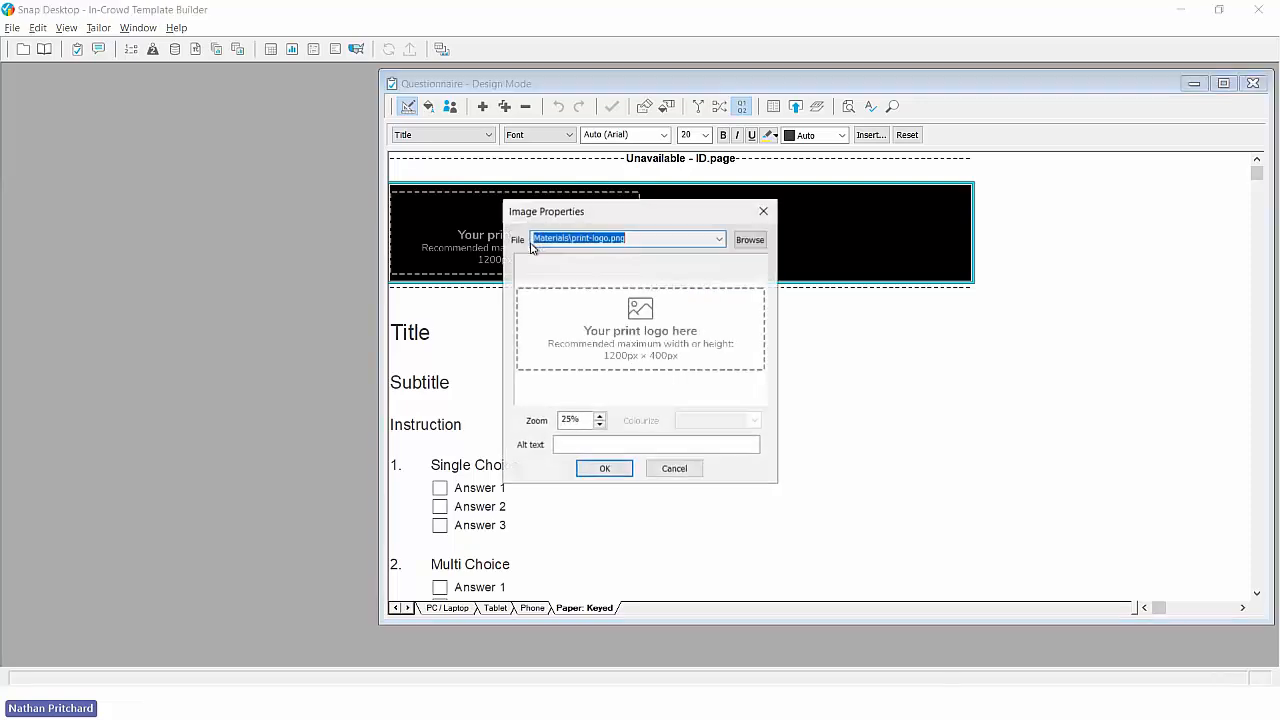
click(747, 244)
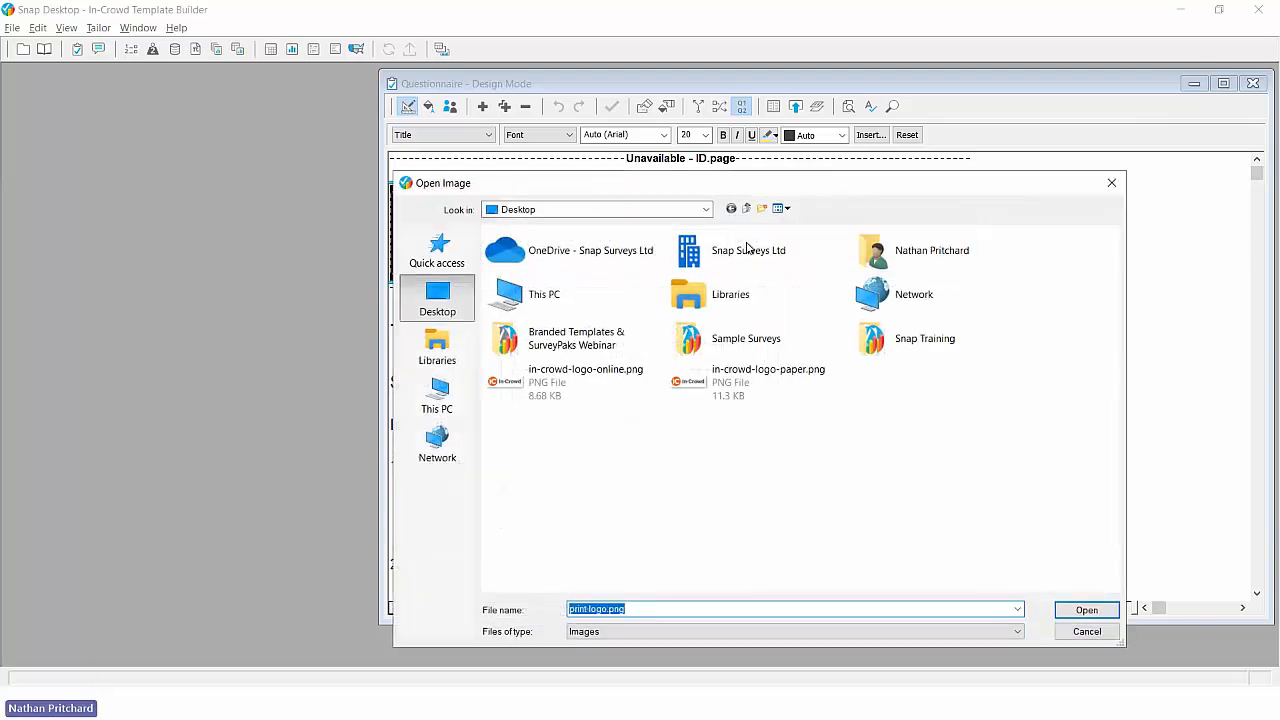
double_click(734, 386)
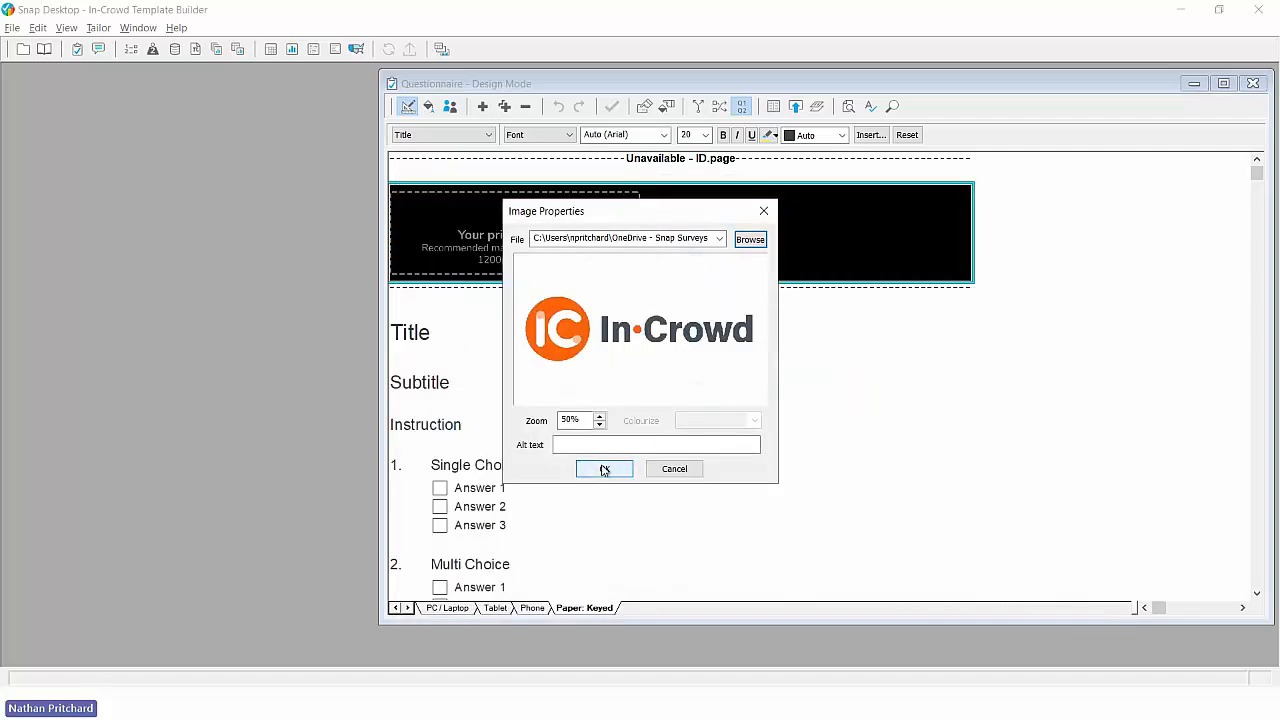
click(604, 469)
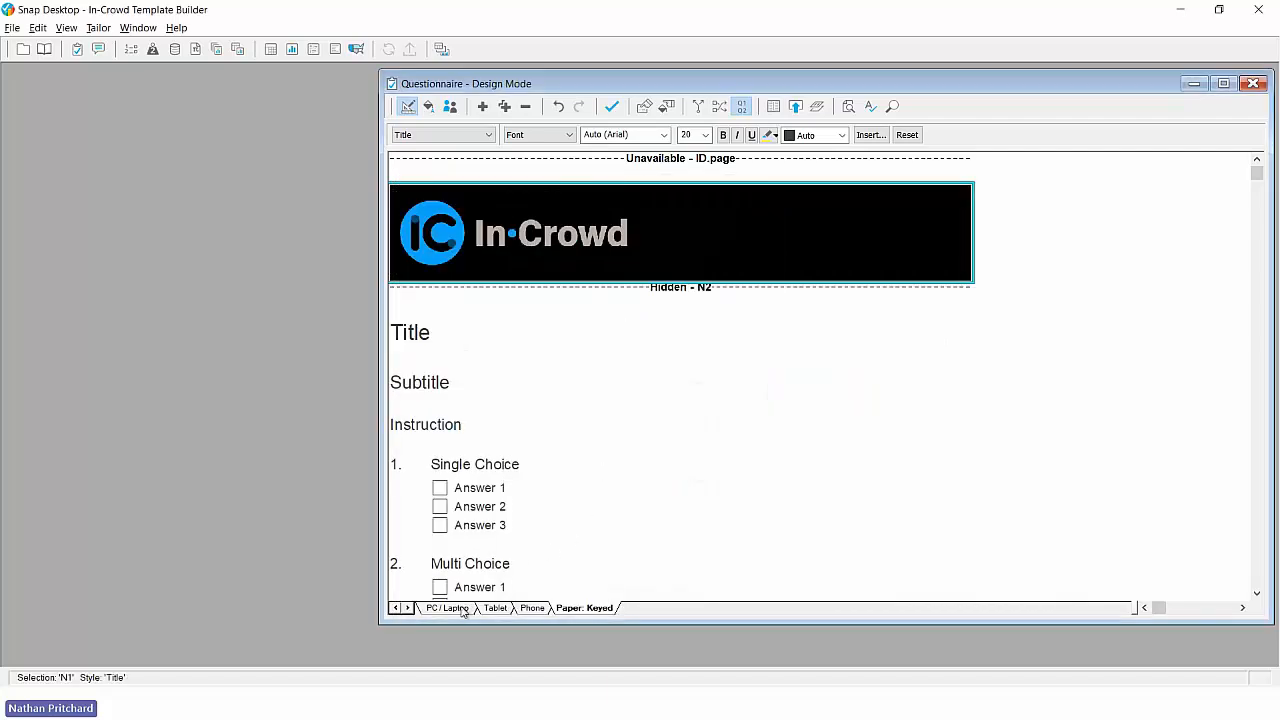
- Replace the online logo placeholder in the PC / Laptop edition with in-crowd-logo-online.png and give it the alt text "in-crowd logo"
click(461, 607)
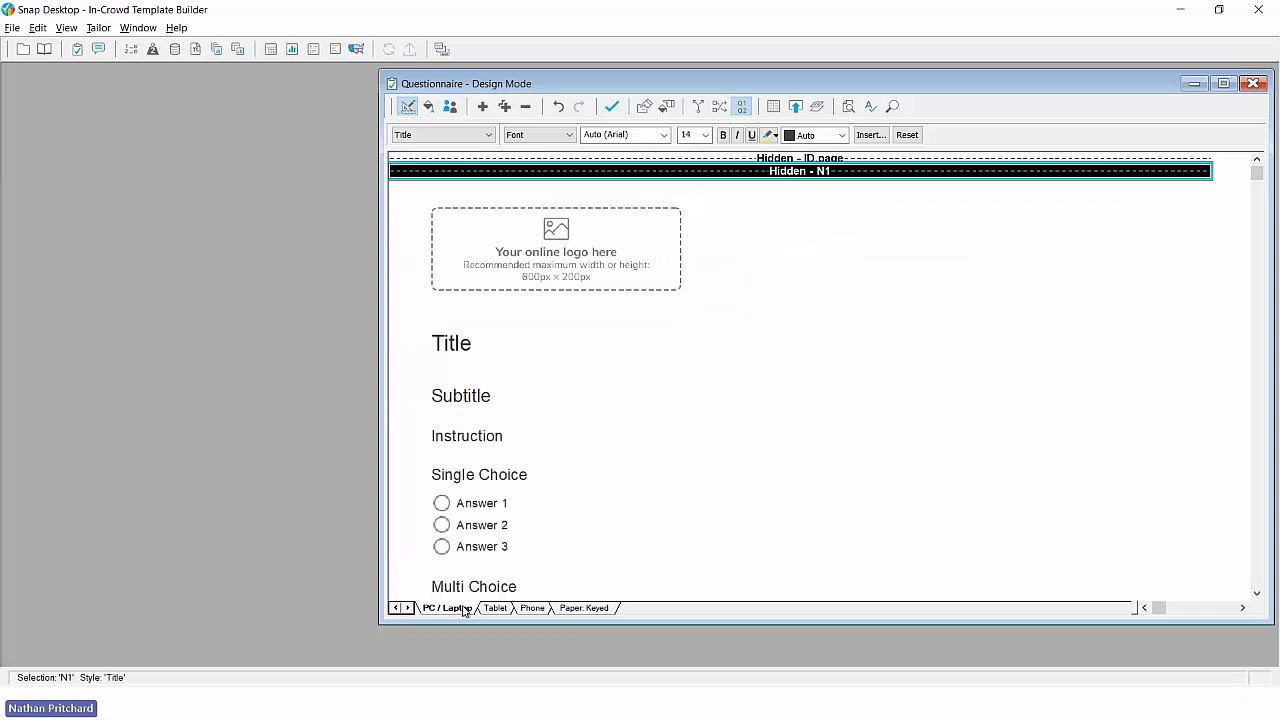
double_click(550, 258)
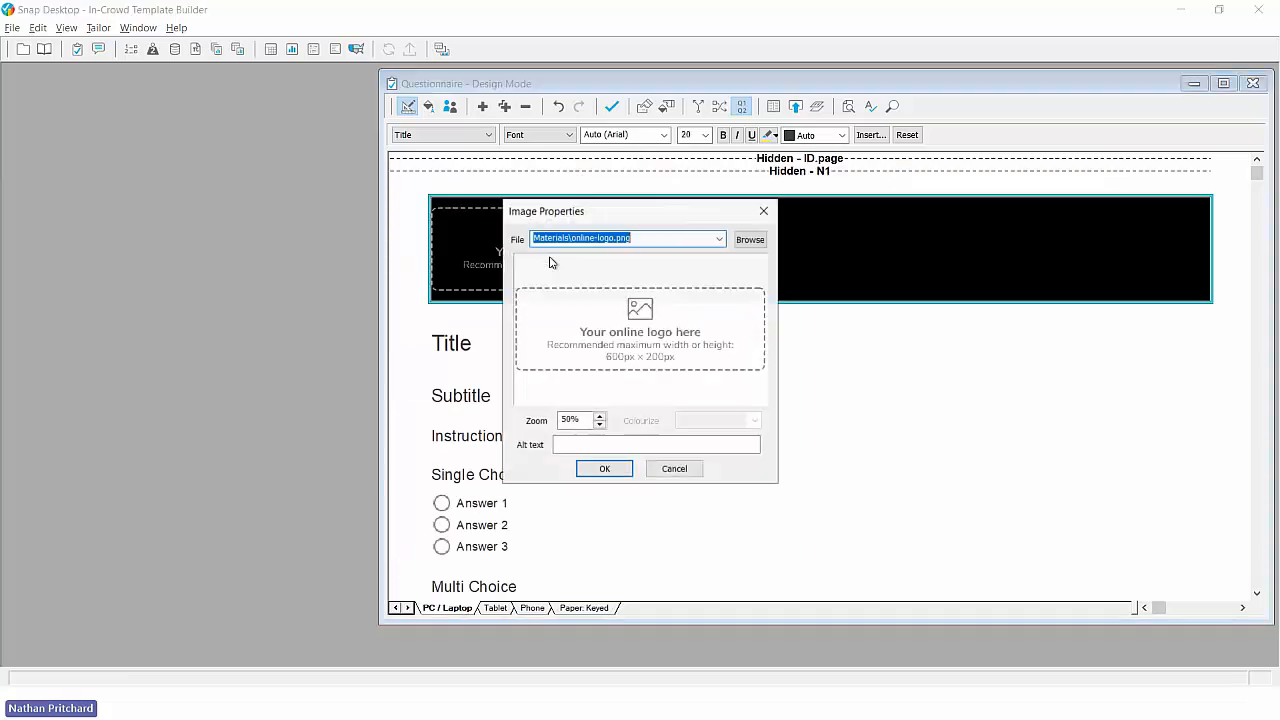
click(754, 241)
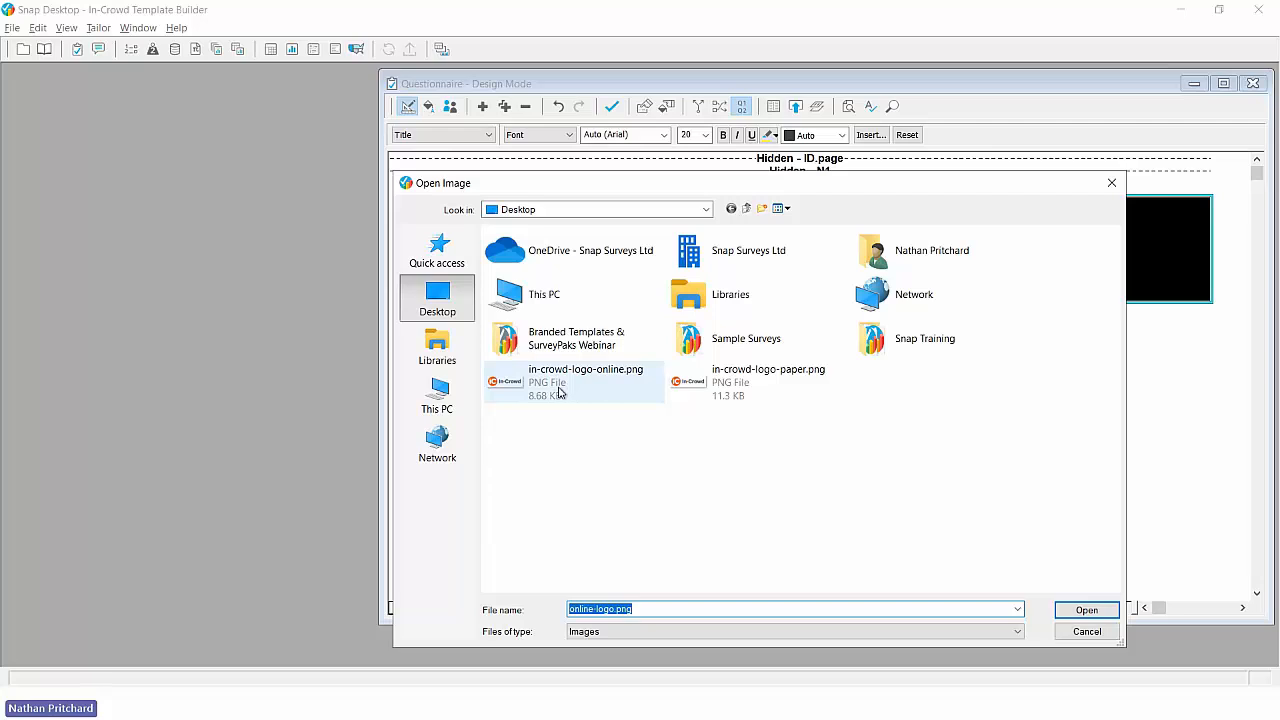
double_click(559, 392)
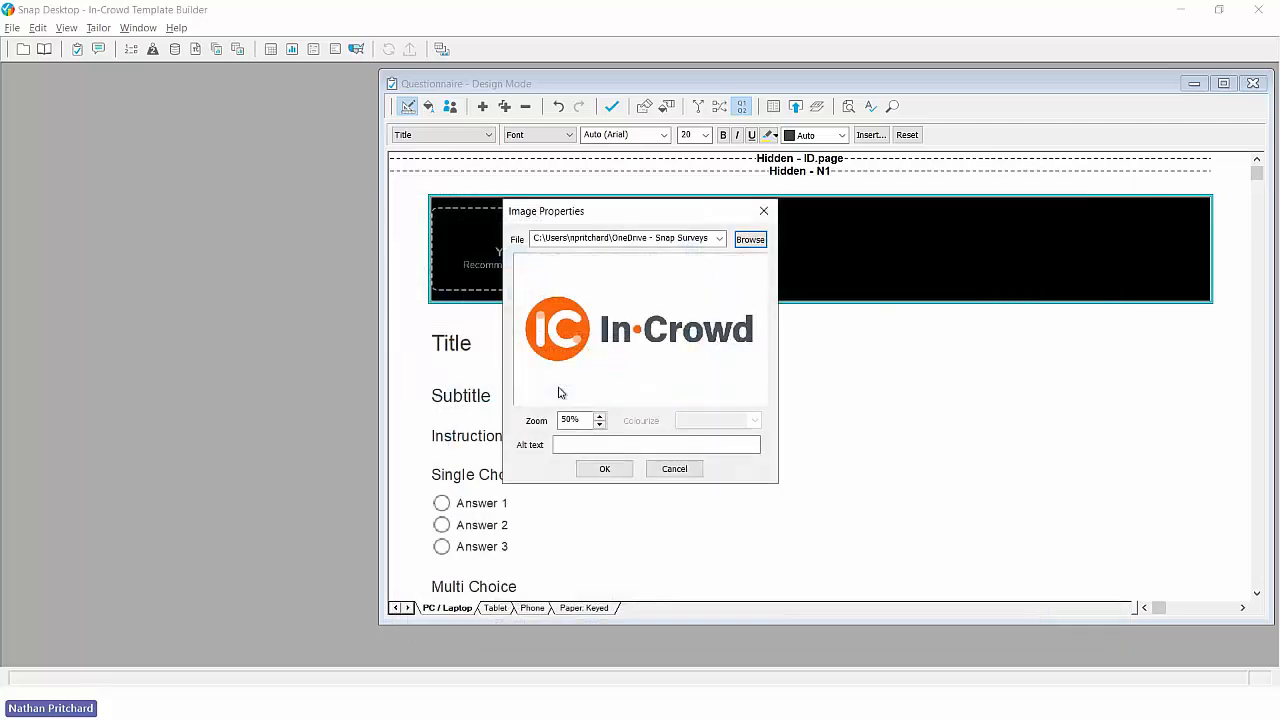
click(561, 443)
text(in-)
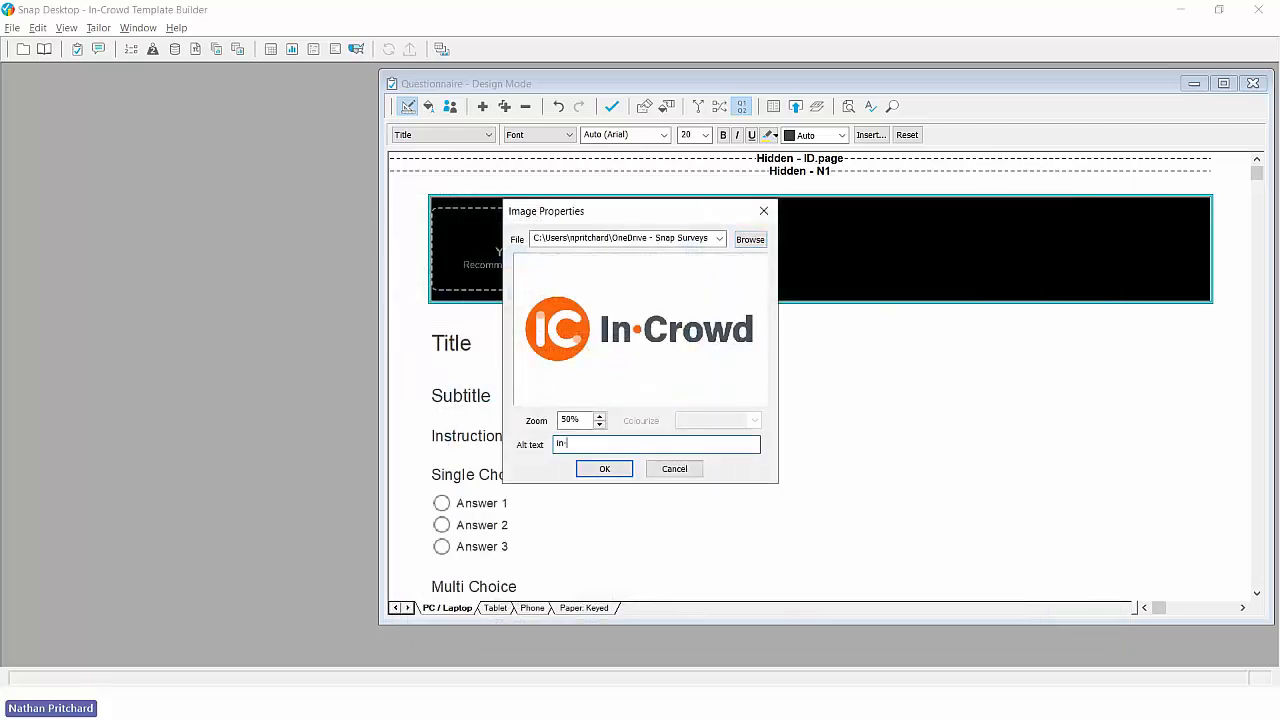
text(crowd logo)
click(603, 469)
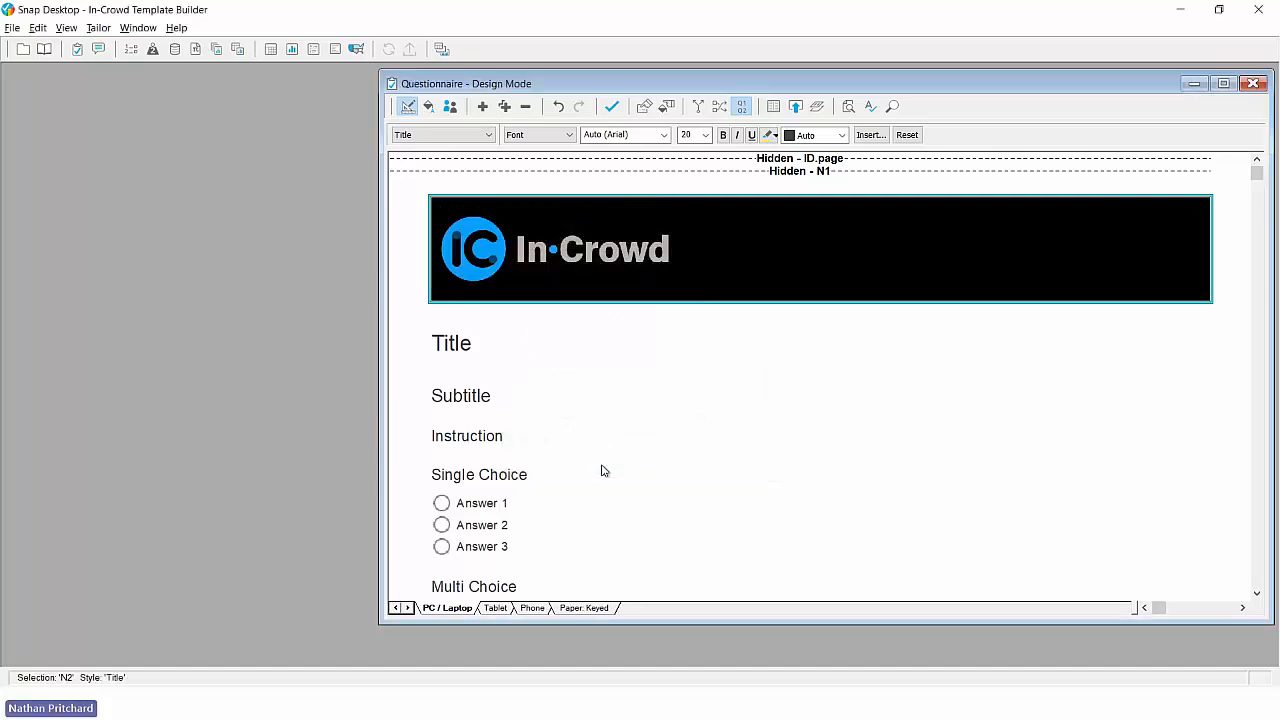
- Switch the questionnaire to Style Mode and open the checkbox image settings for All Styles
click(493, 479)
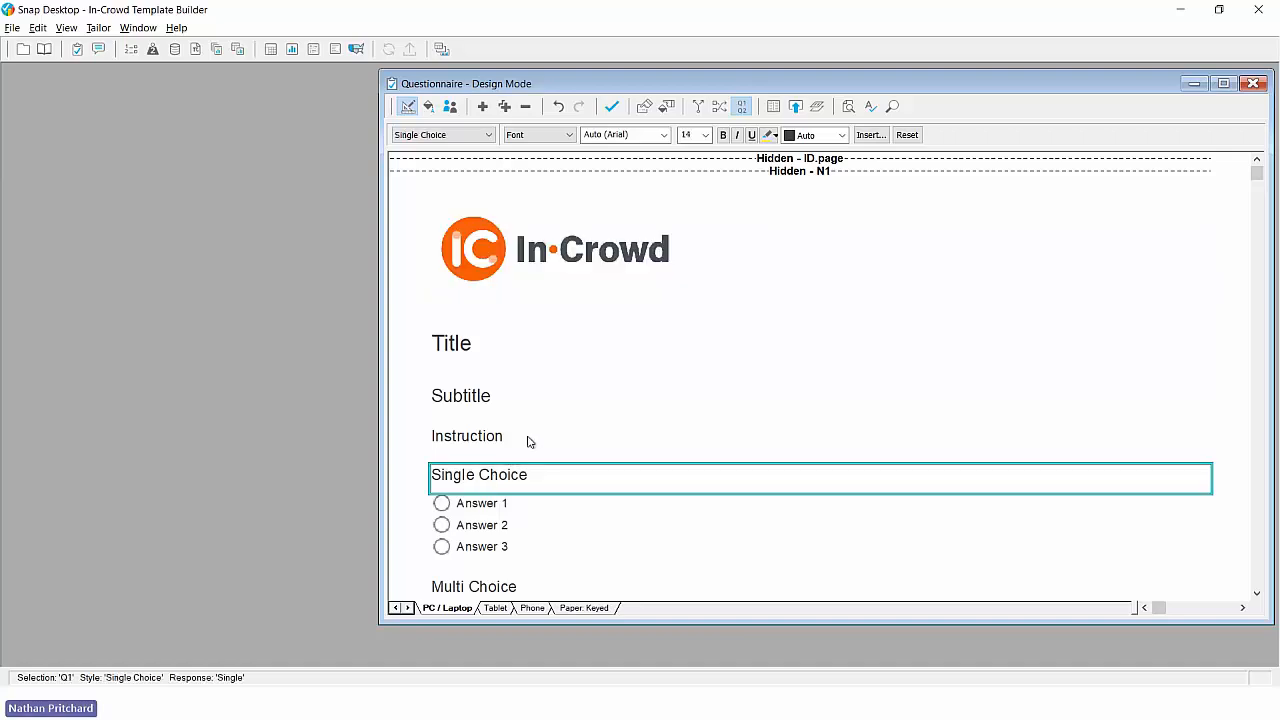
scroll(530, 442, down, 2)
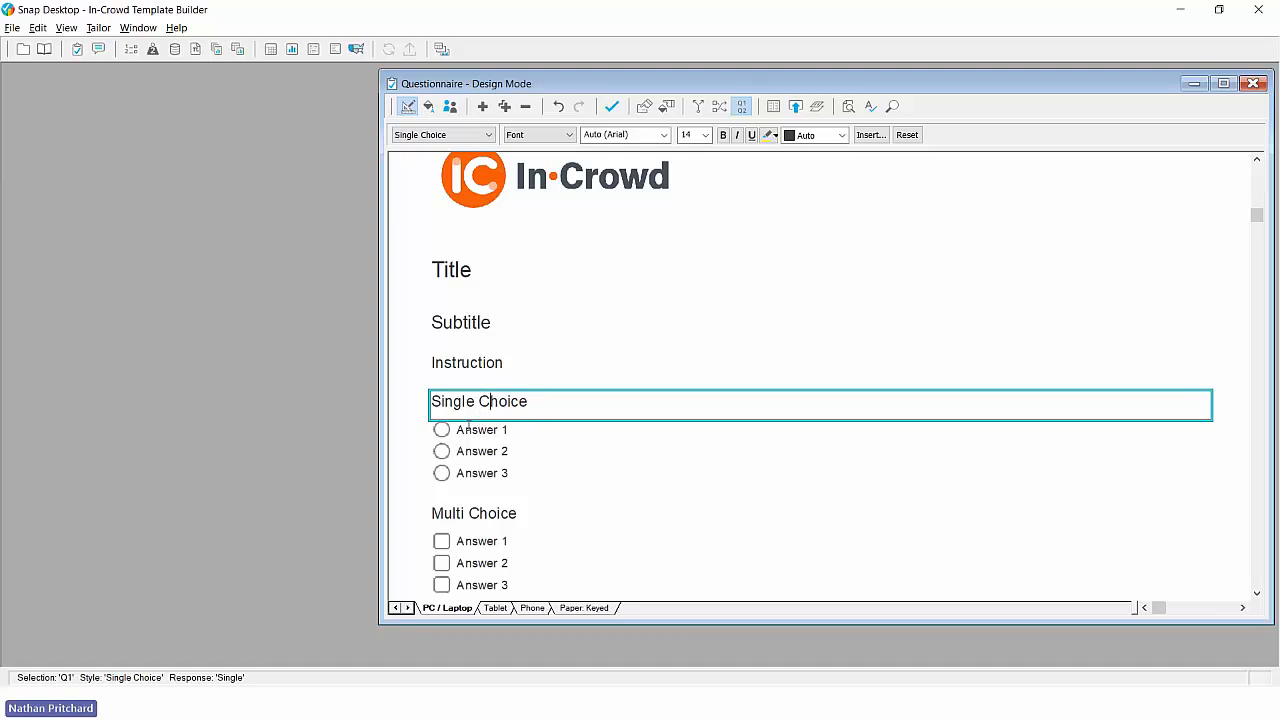
click(428, 107)
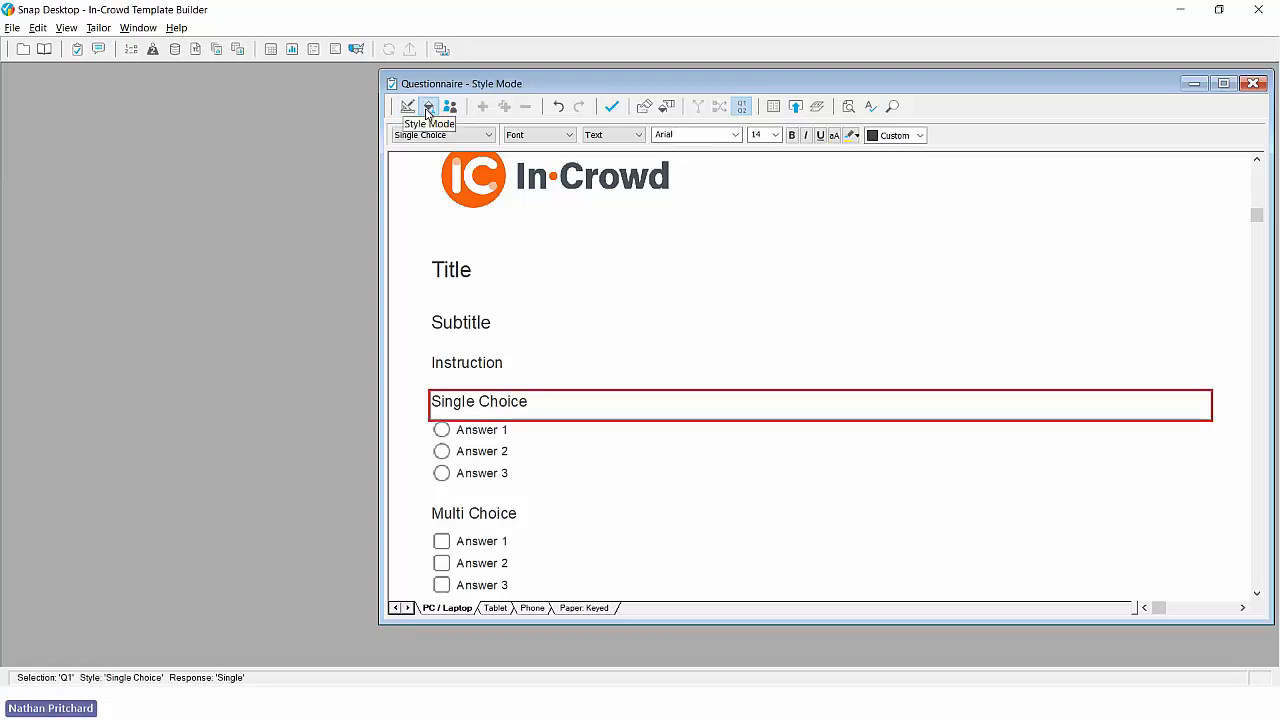
click(465, 134)
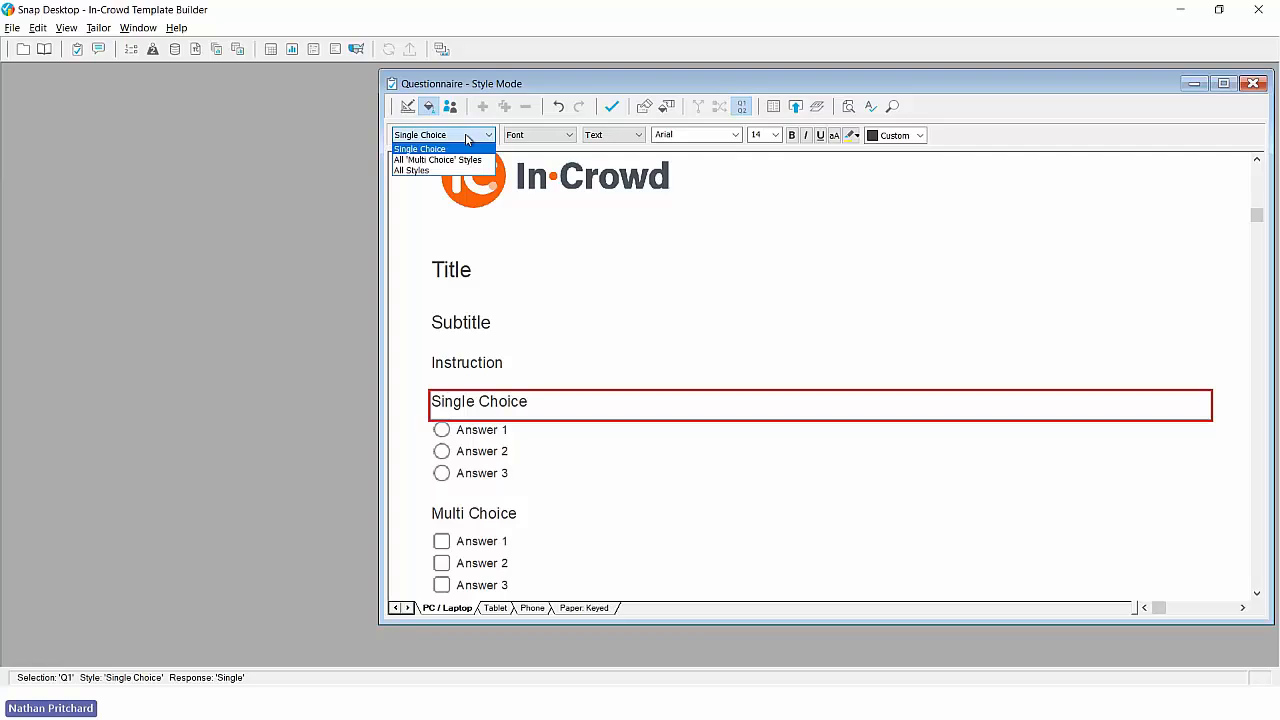
click(454, 171)
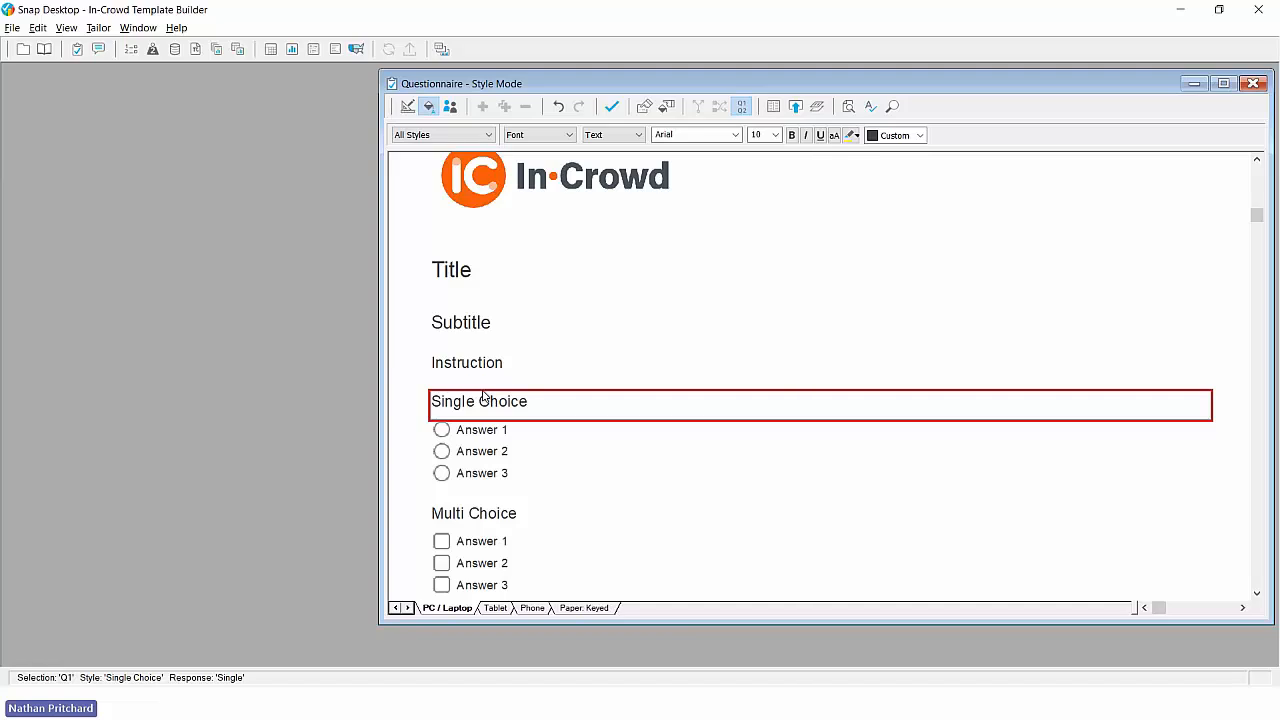
click(531, 134)
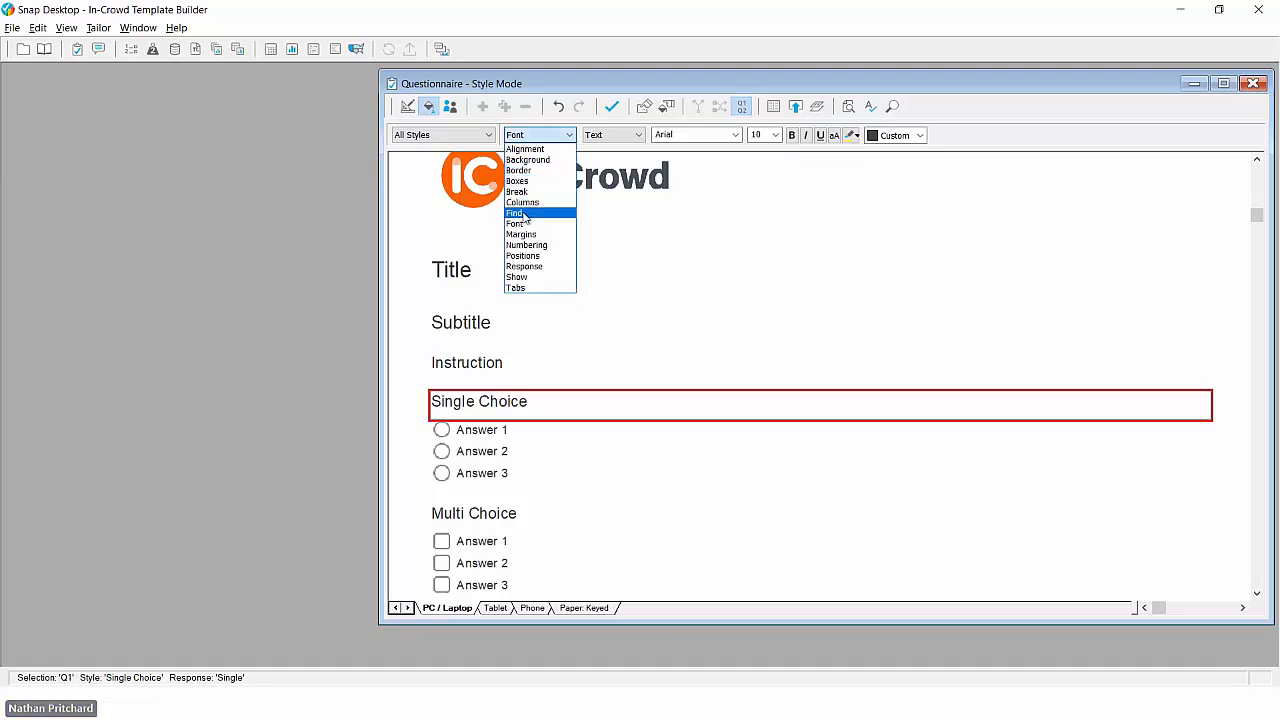
click(525, 182)
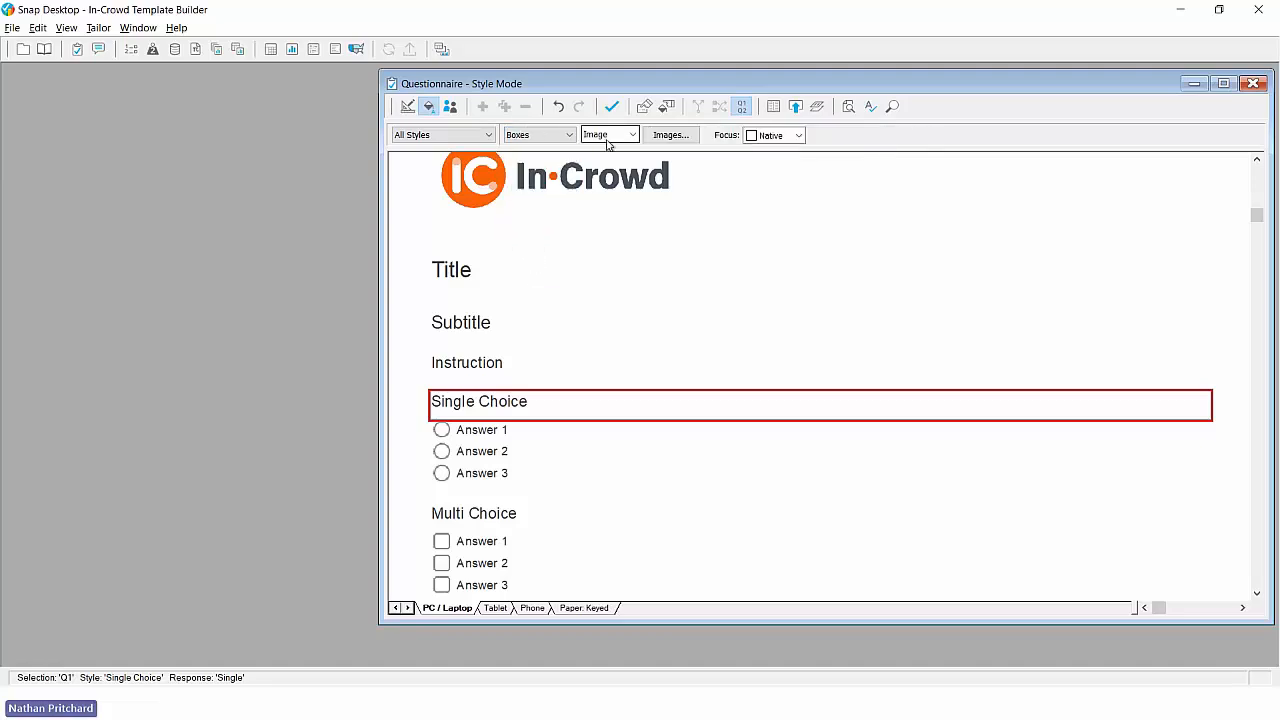
click(679, 140)
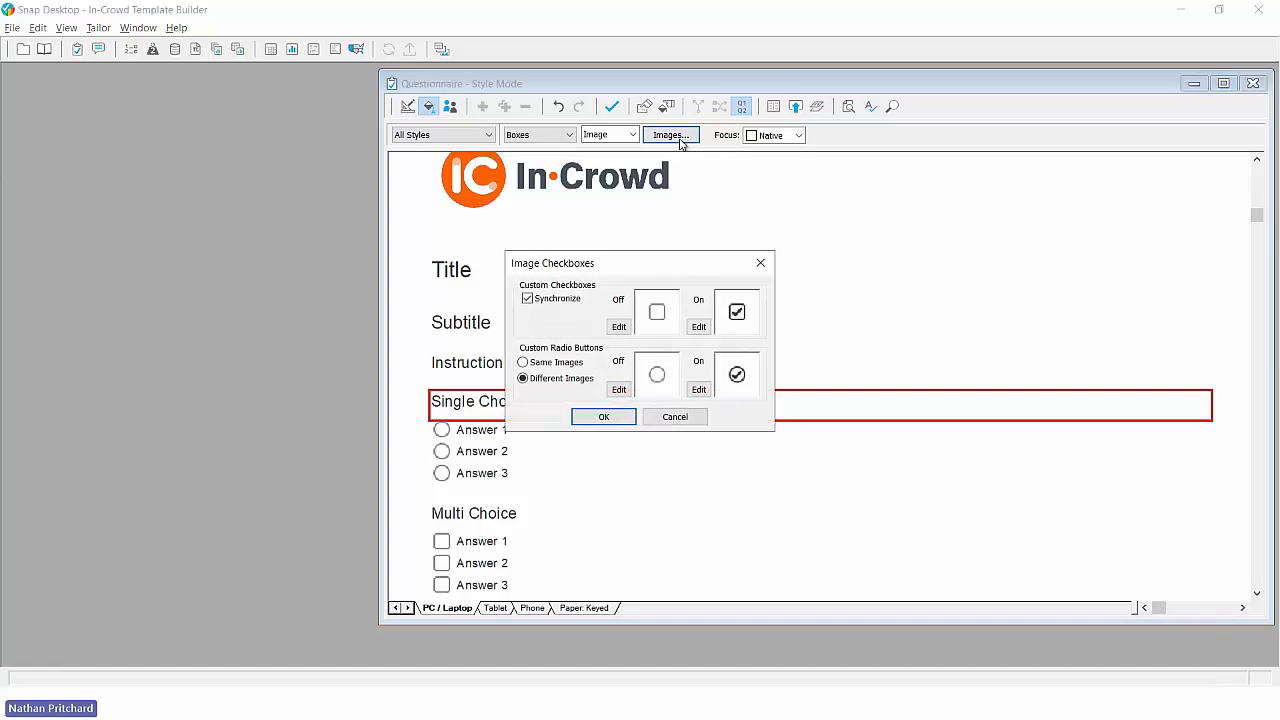
- Colourize the ticked checkbox image with the custom orange (RGB 239, 88, 12) and make radio buttons use the same images as the checkboxes
click(703, 331)
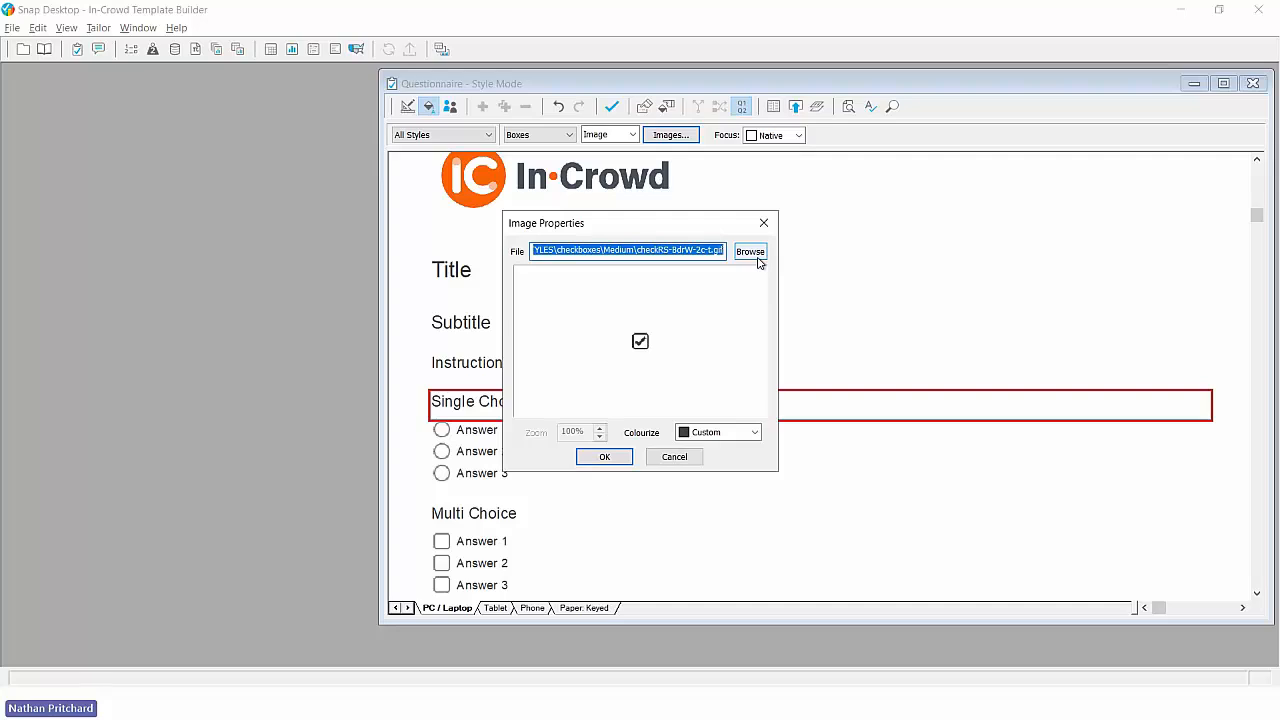
click(756, 434)
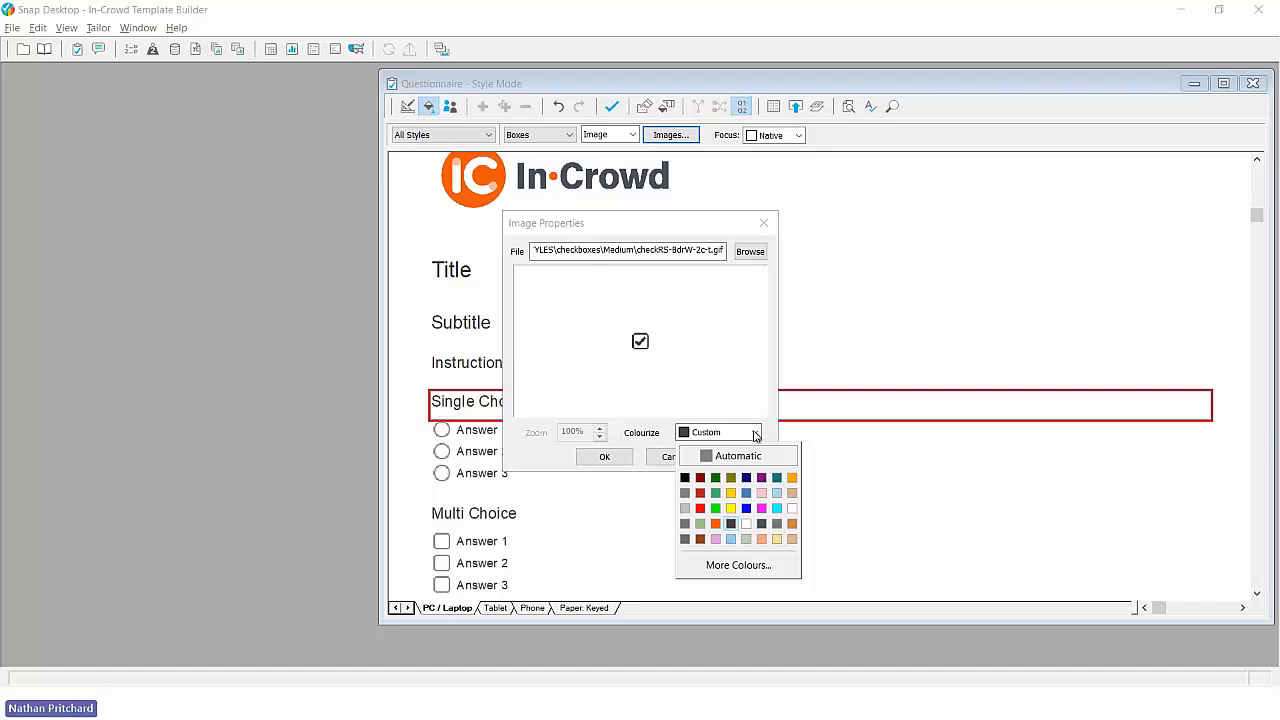
click(740, 565)
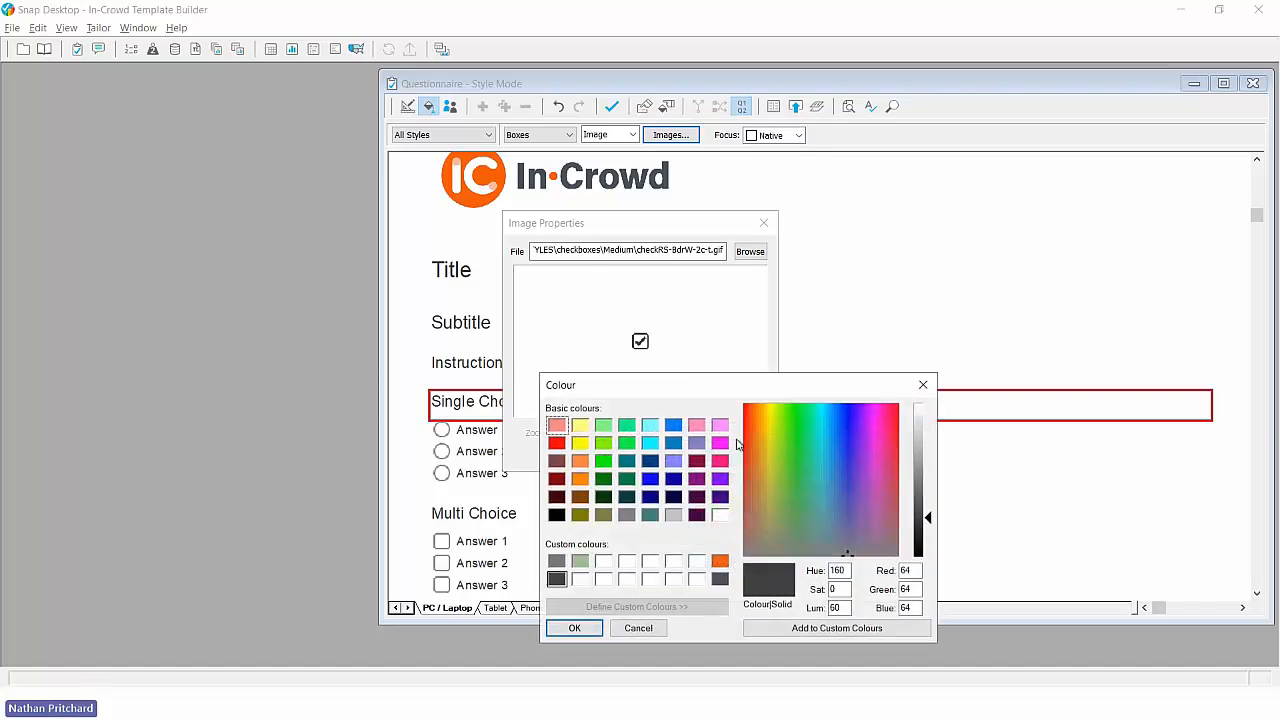
double_click(905, 589)
click(720, 561)
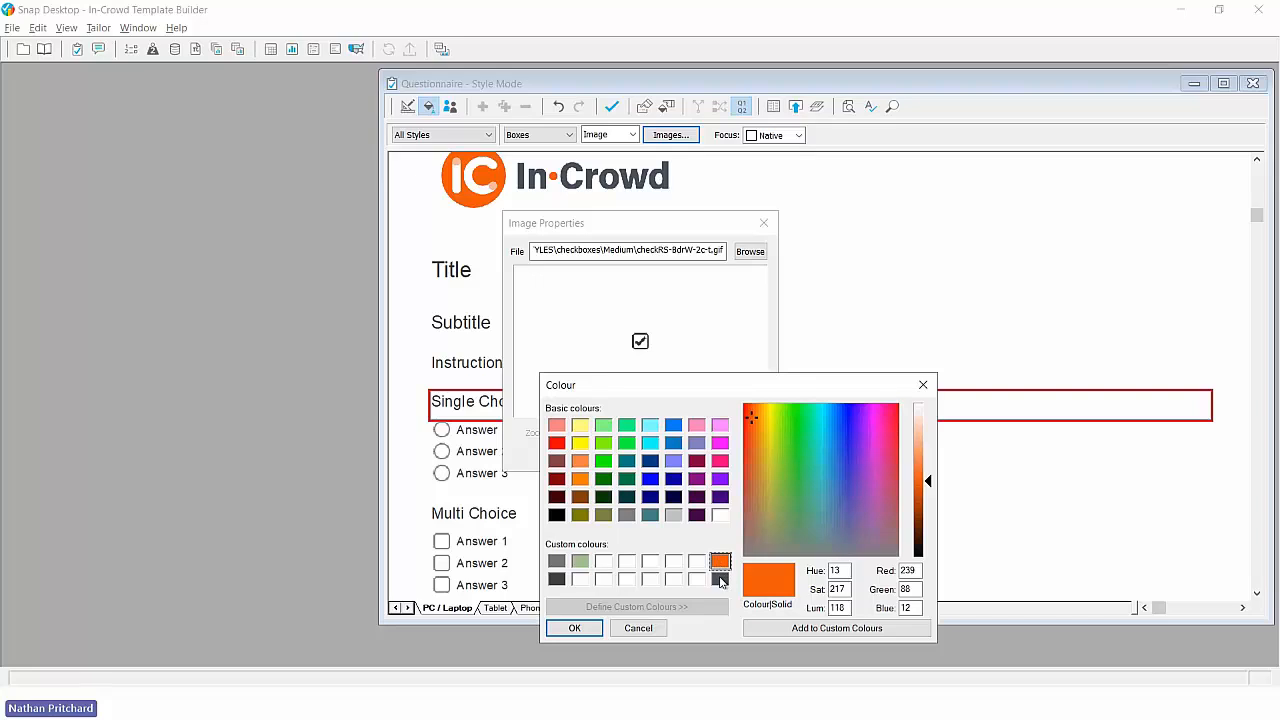
click(720, 579)
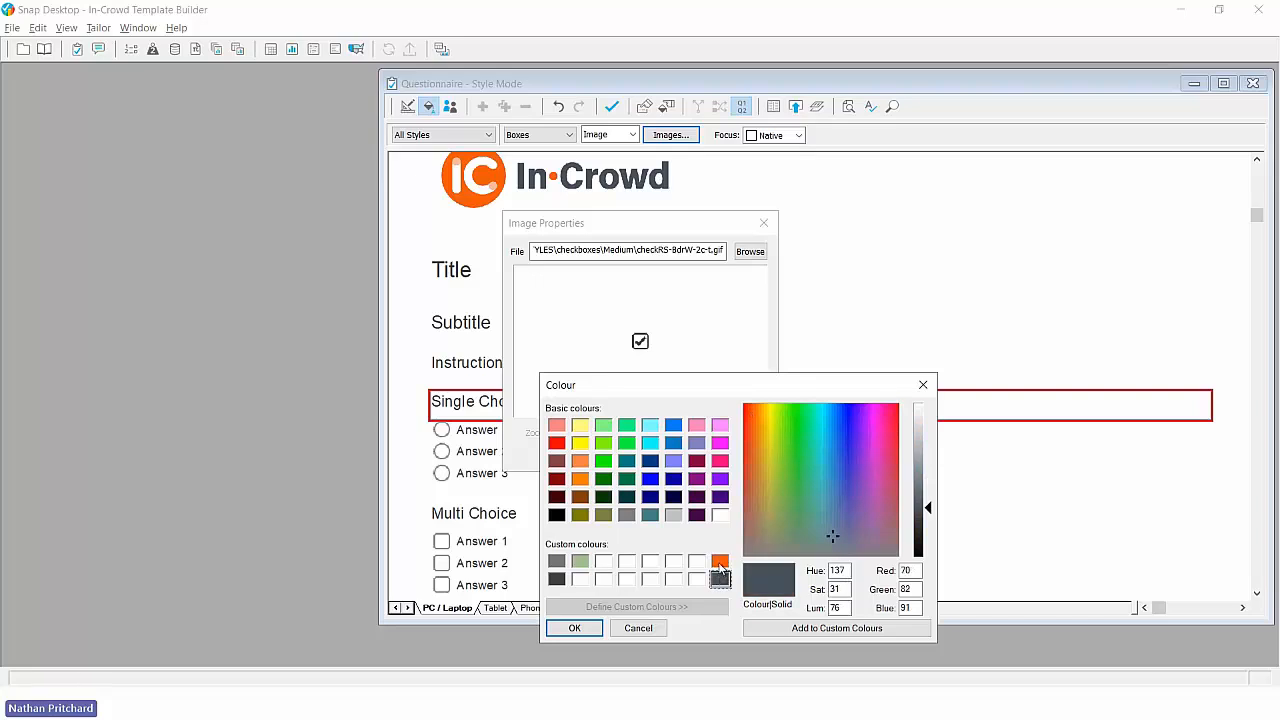
click(720, 564)
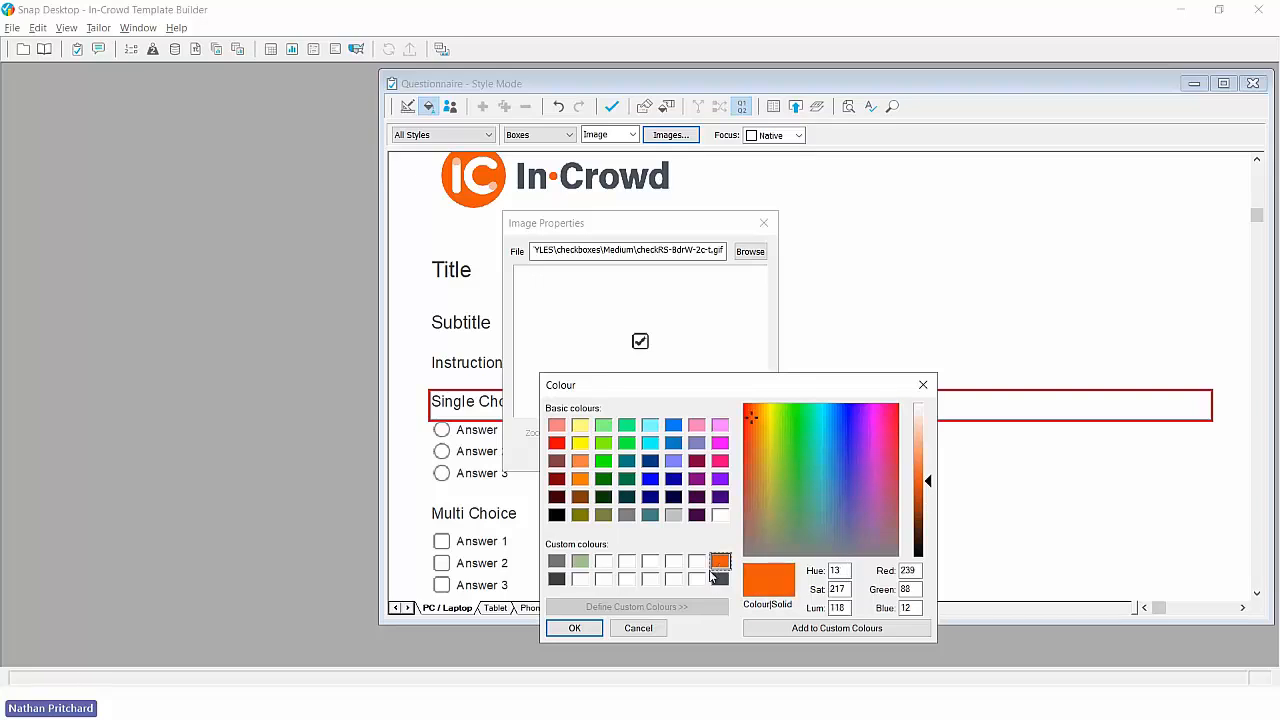
click(594, 630)
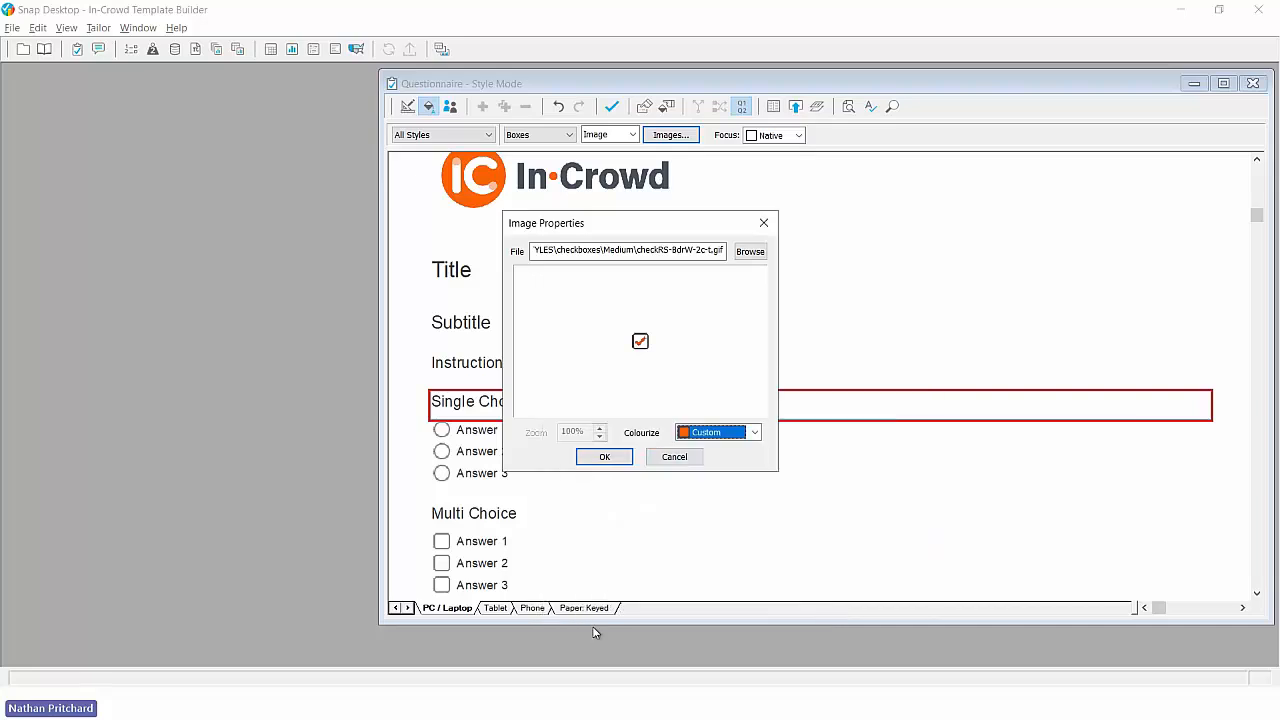
click(605, 457)
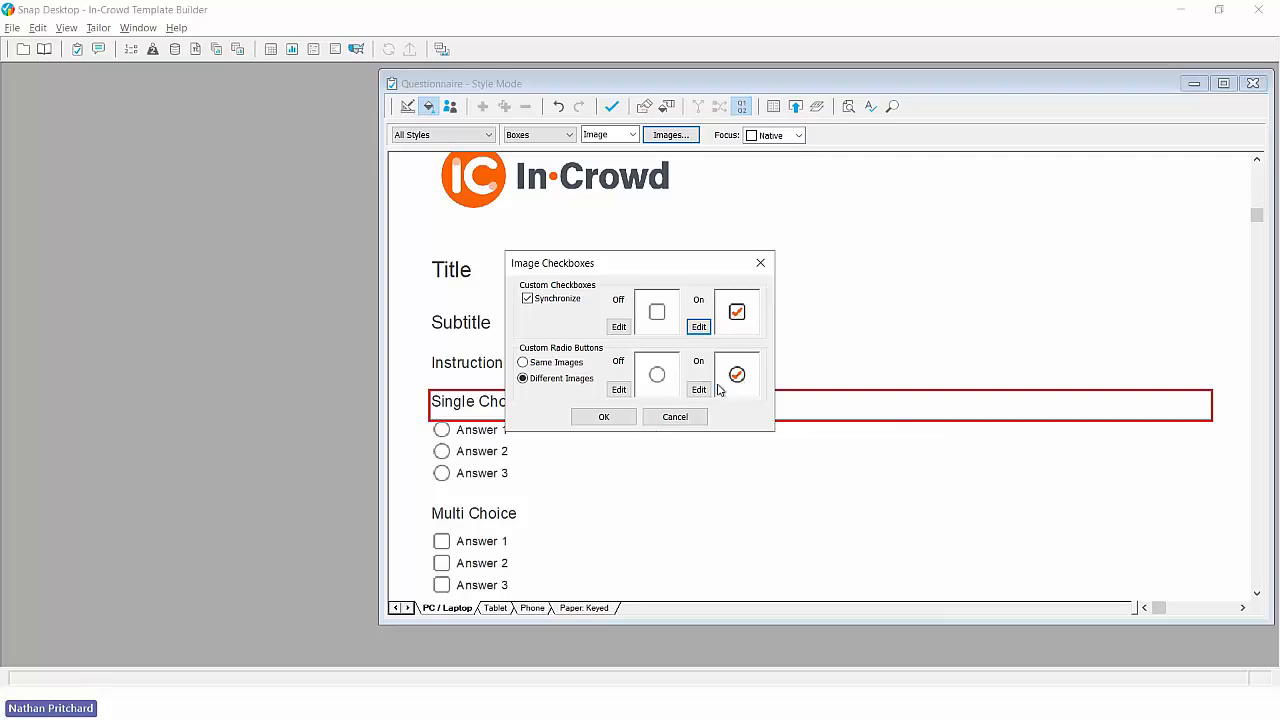
click(563, 366)
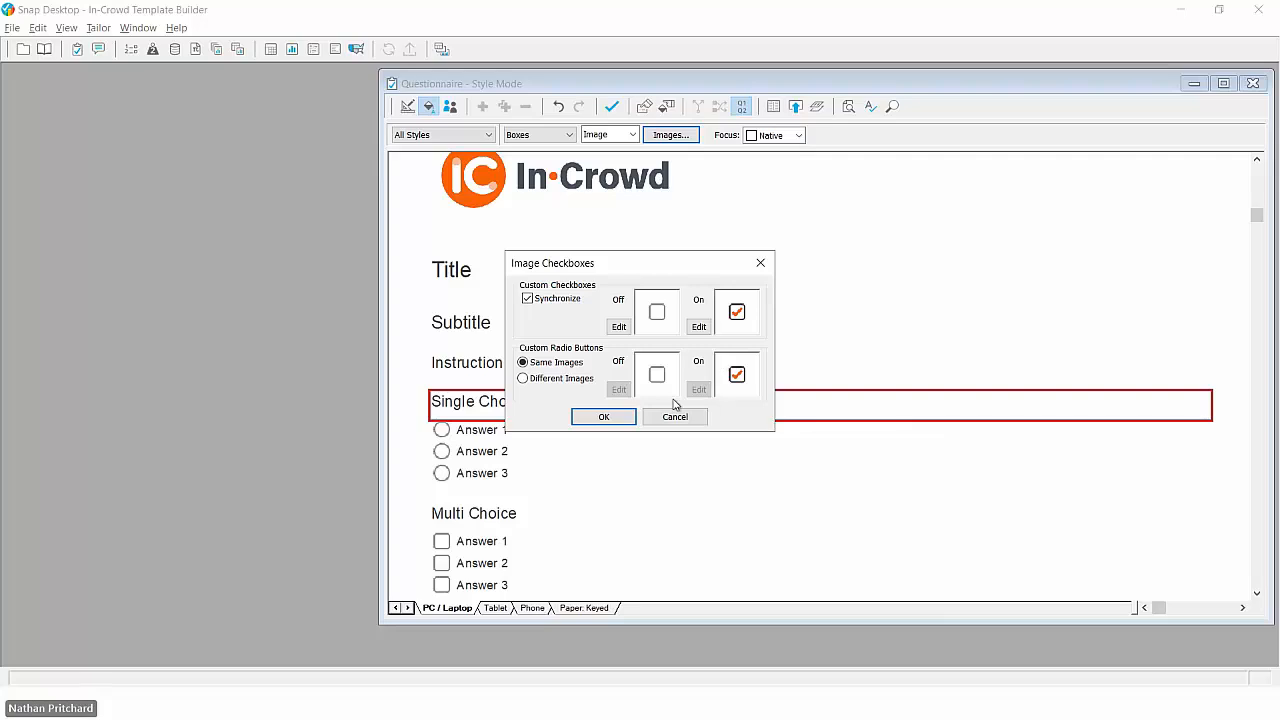
click(604, 417)
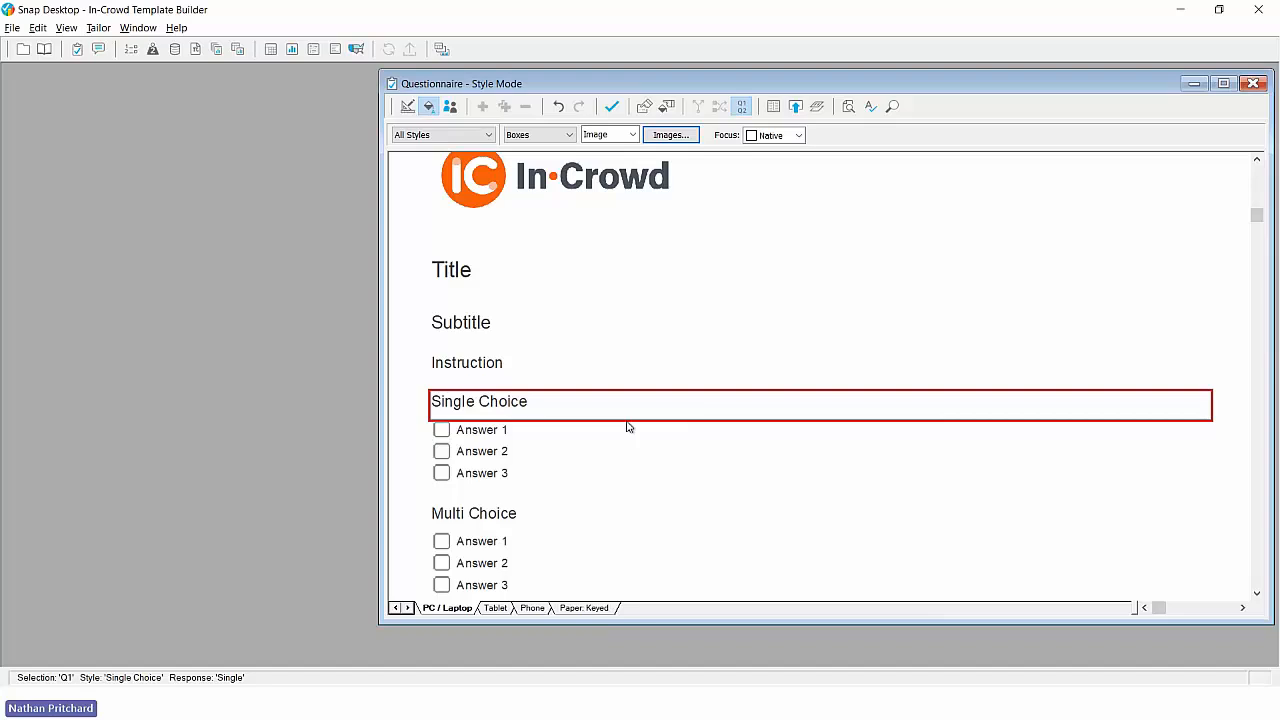
- Compare the answer boxes in the Tablet and Phone editions with those in the PC / Laptop edition
click(498, 609)
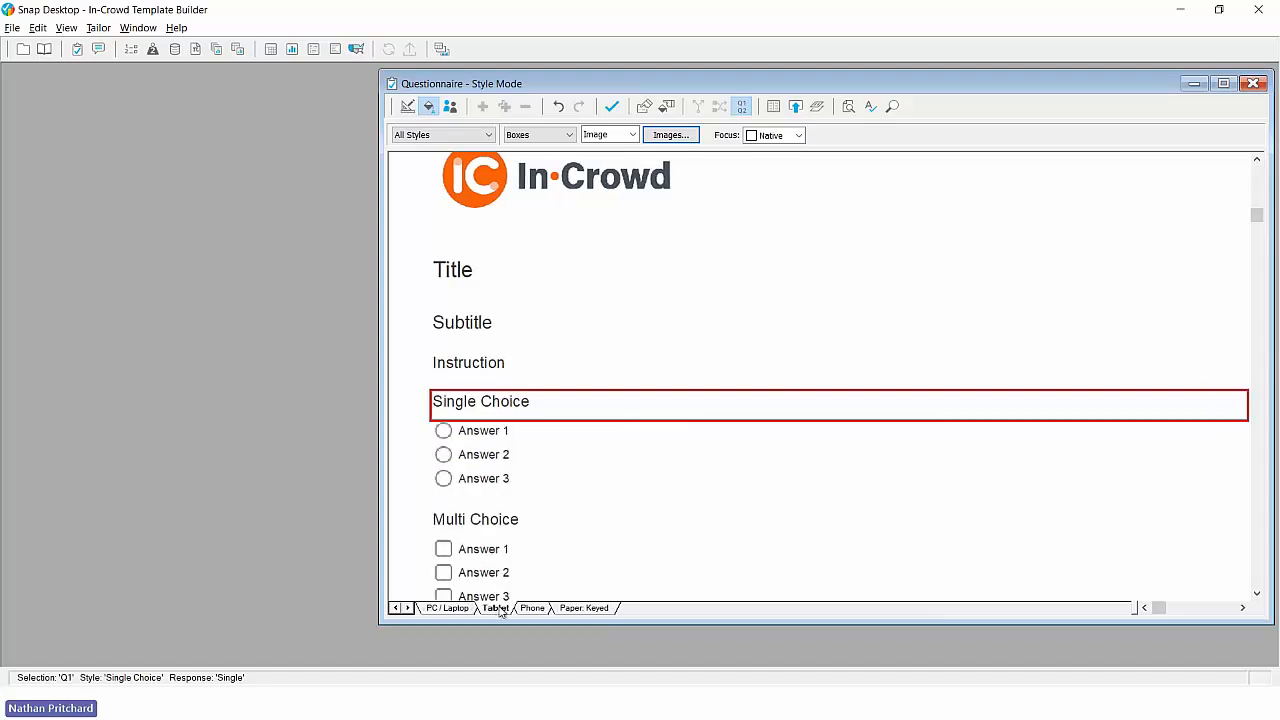
click(528, 609)
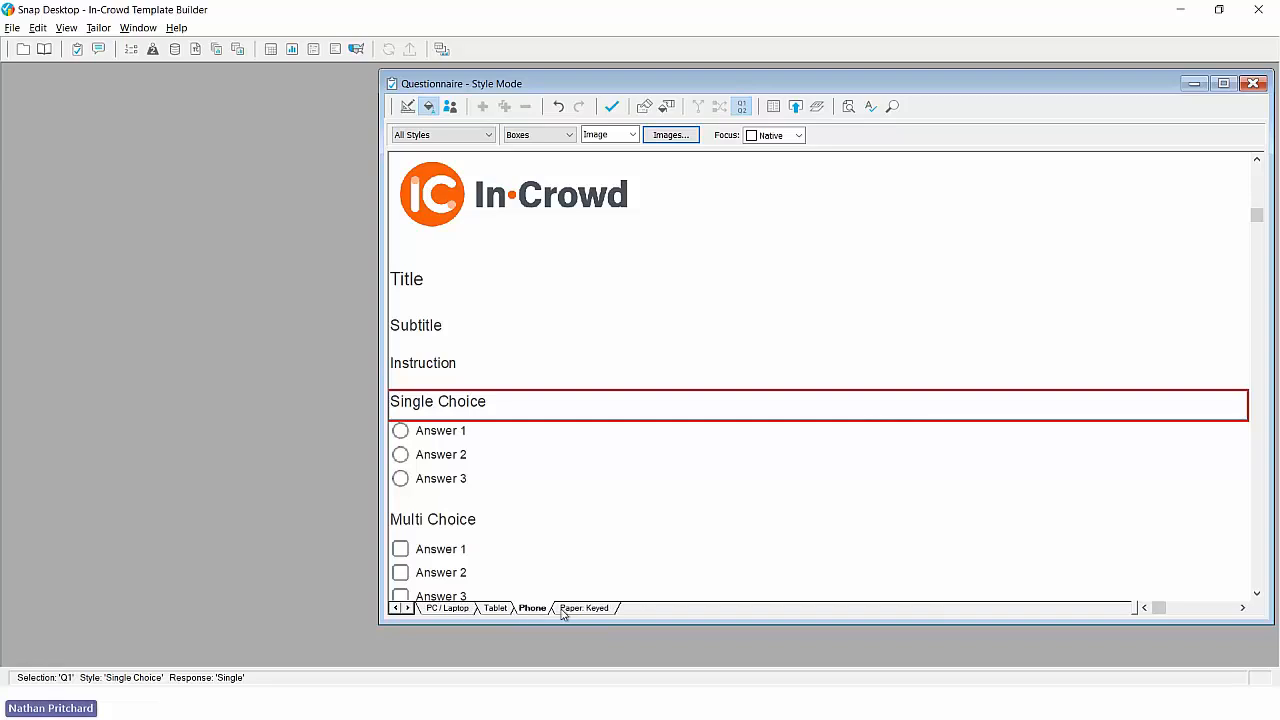
click(459, 612)
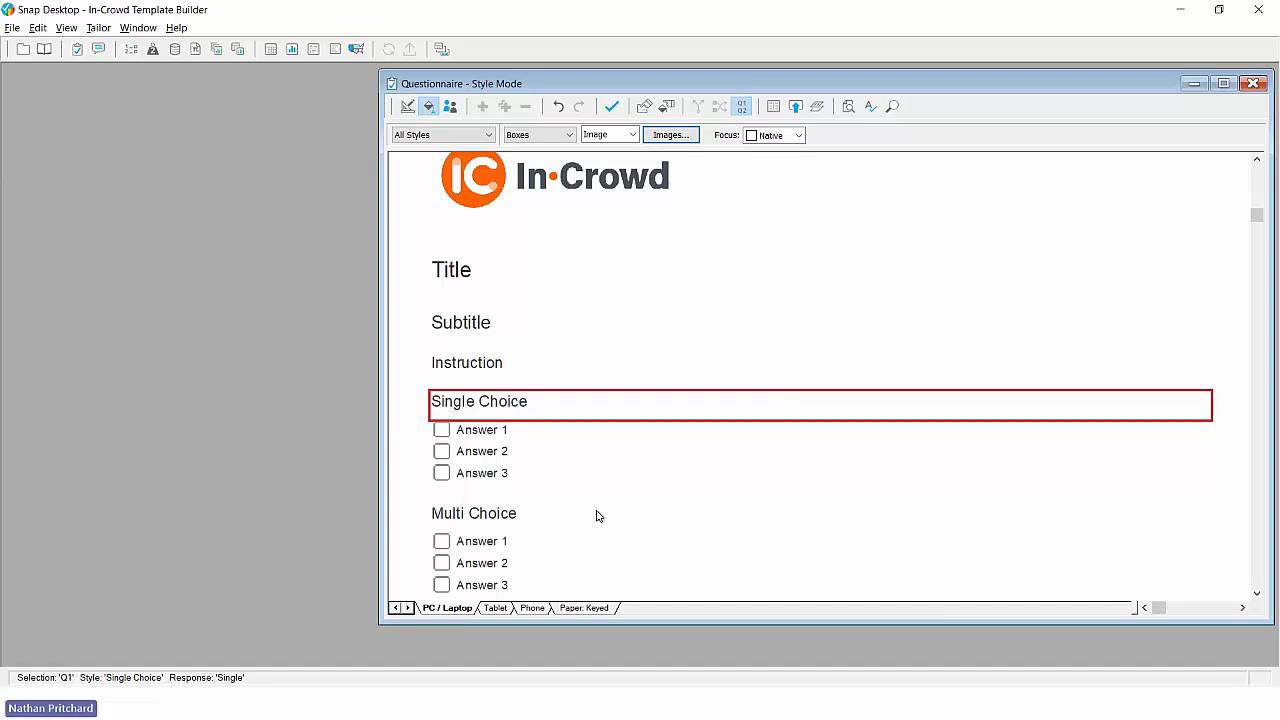
- Set the question text of the Single Choice style alone to font size 16
click(540, 135)
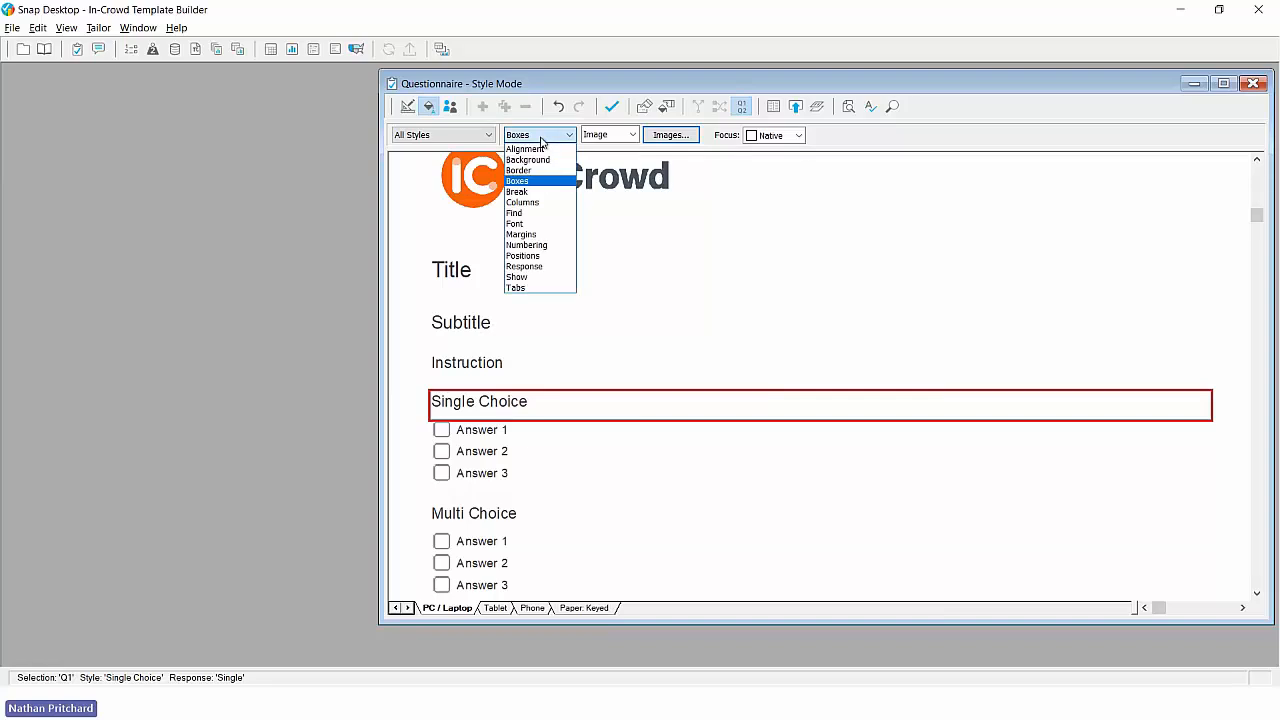
click(531, 224)
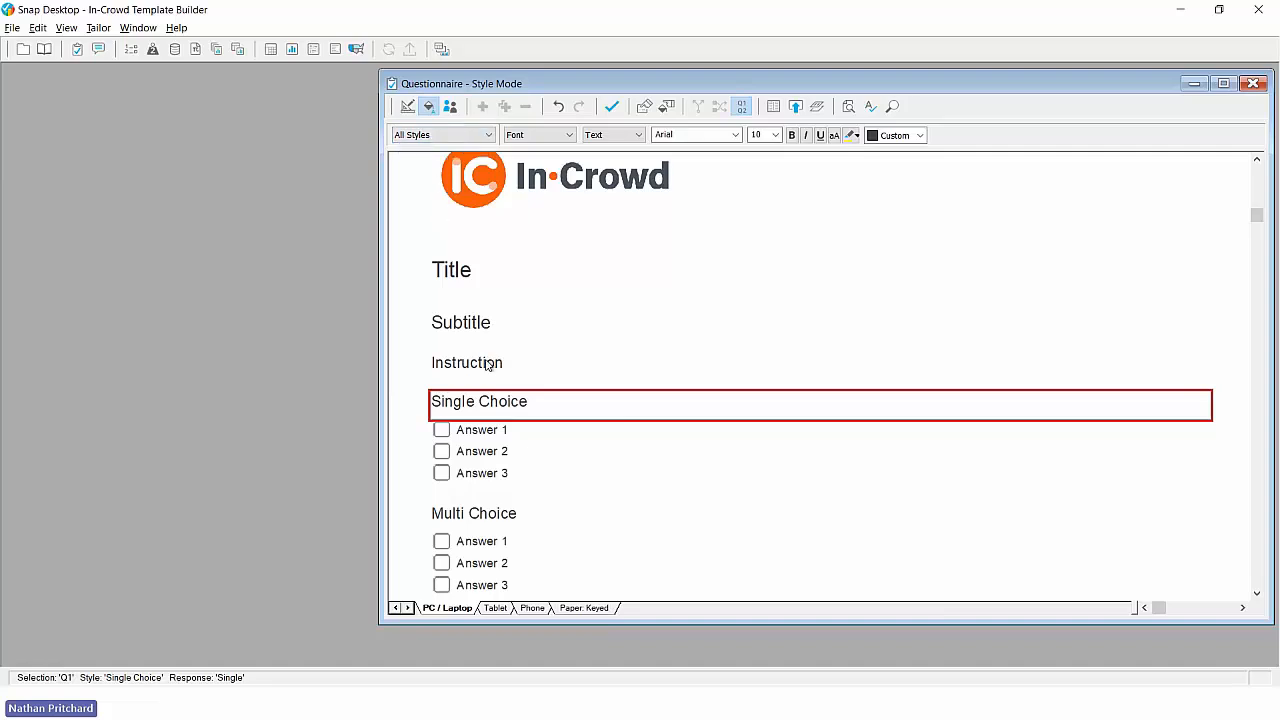
click(468, 141)
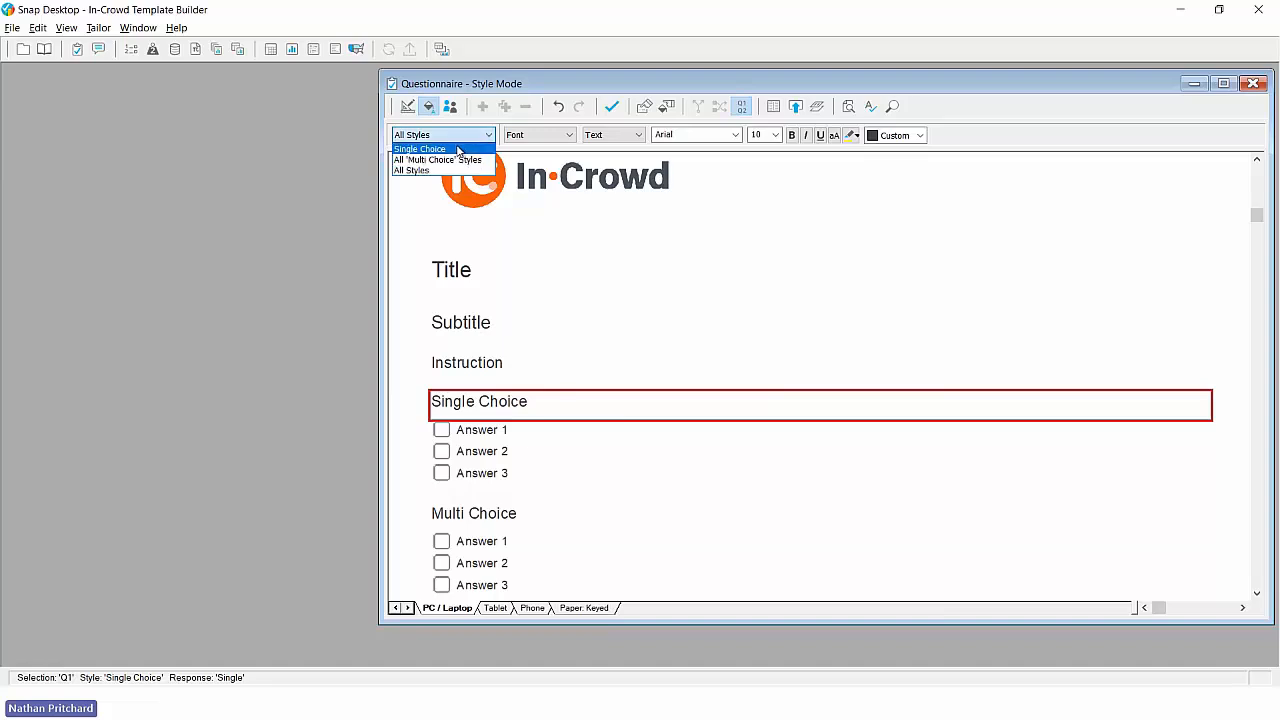
click(459, 148)
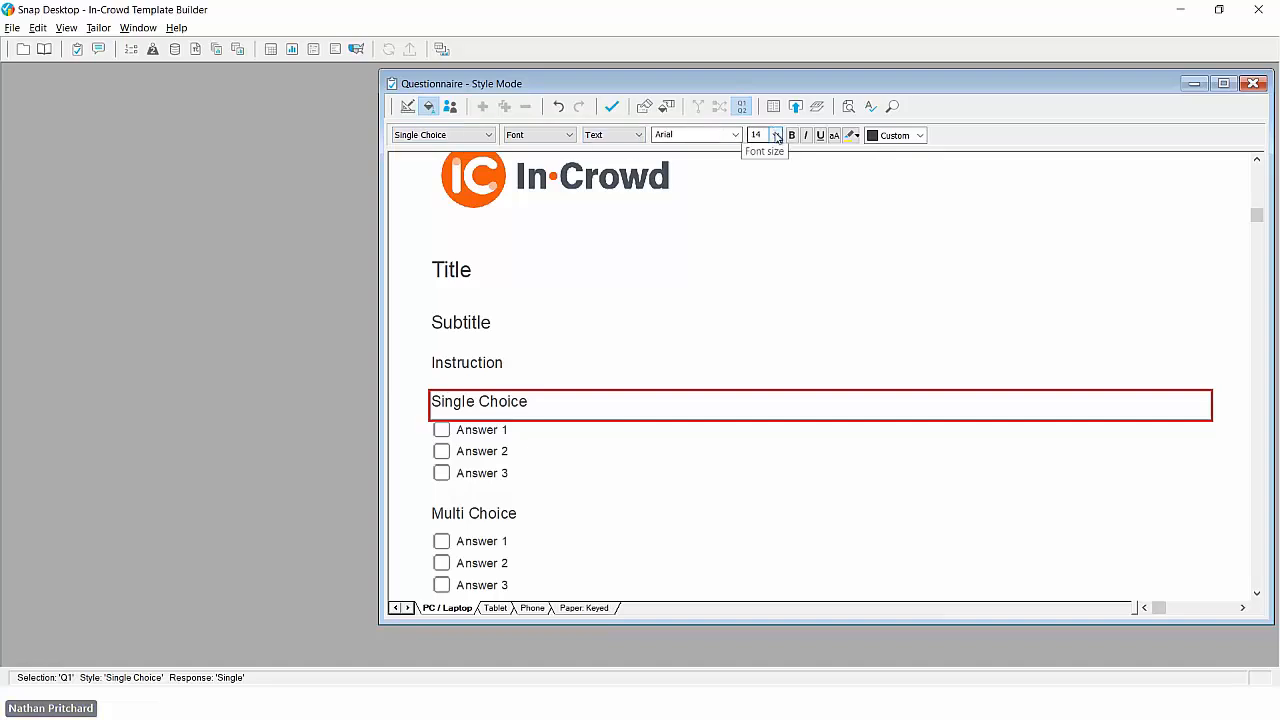
click(764, 135)
click(755, 177)
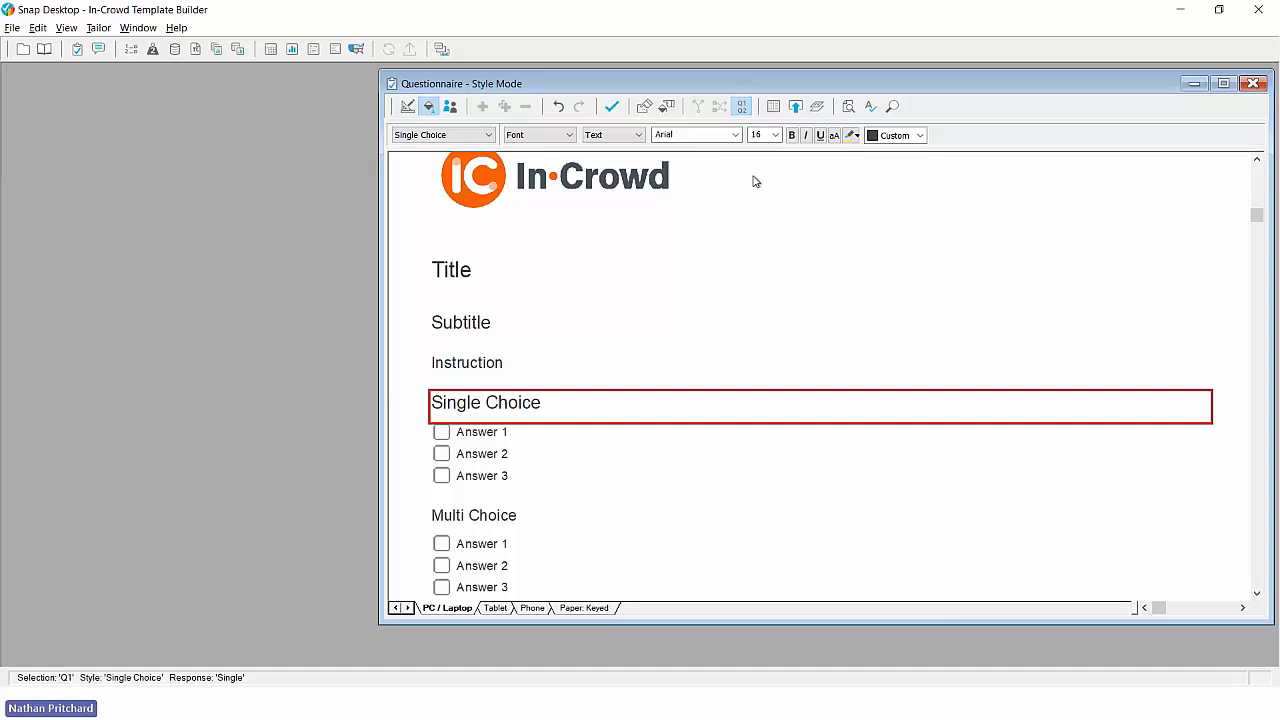
- Set the Multi Choice question text to font size 16 and check the Drop Down question's font size
scroll(652, 334, down, 3)
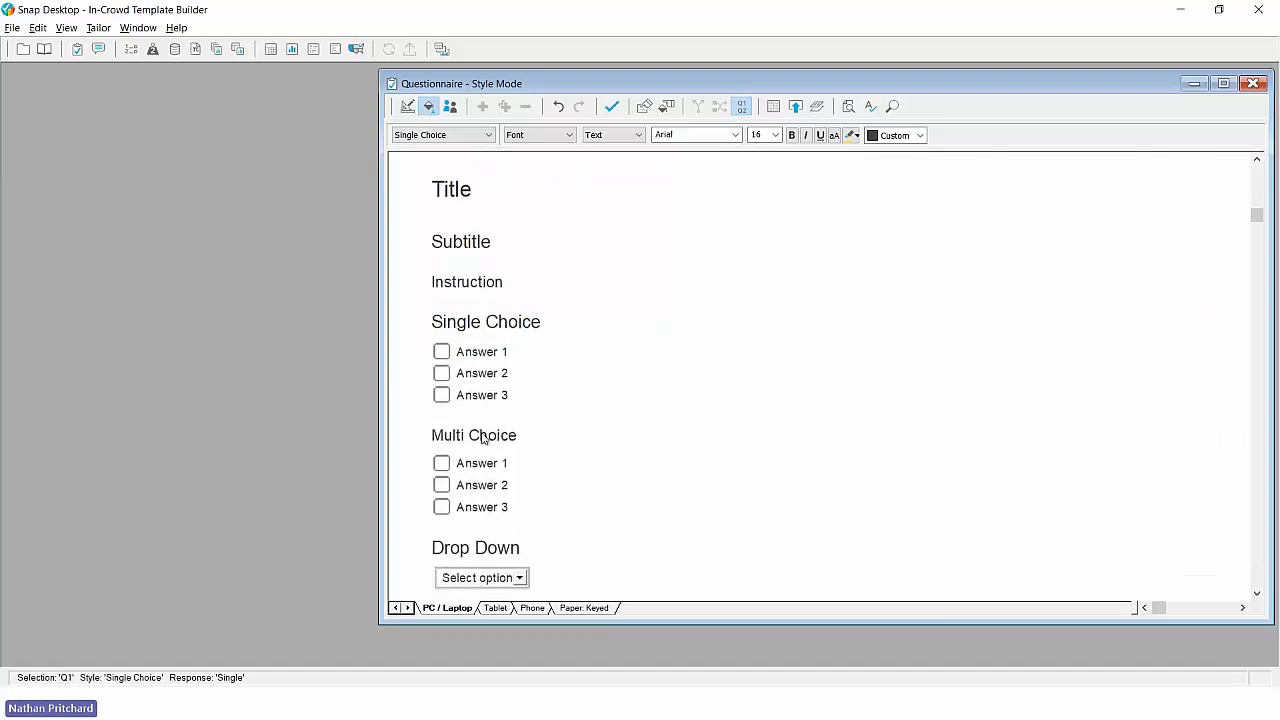
click(482, 437)
click(774, 135)
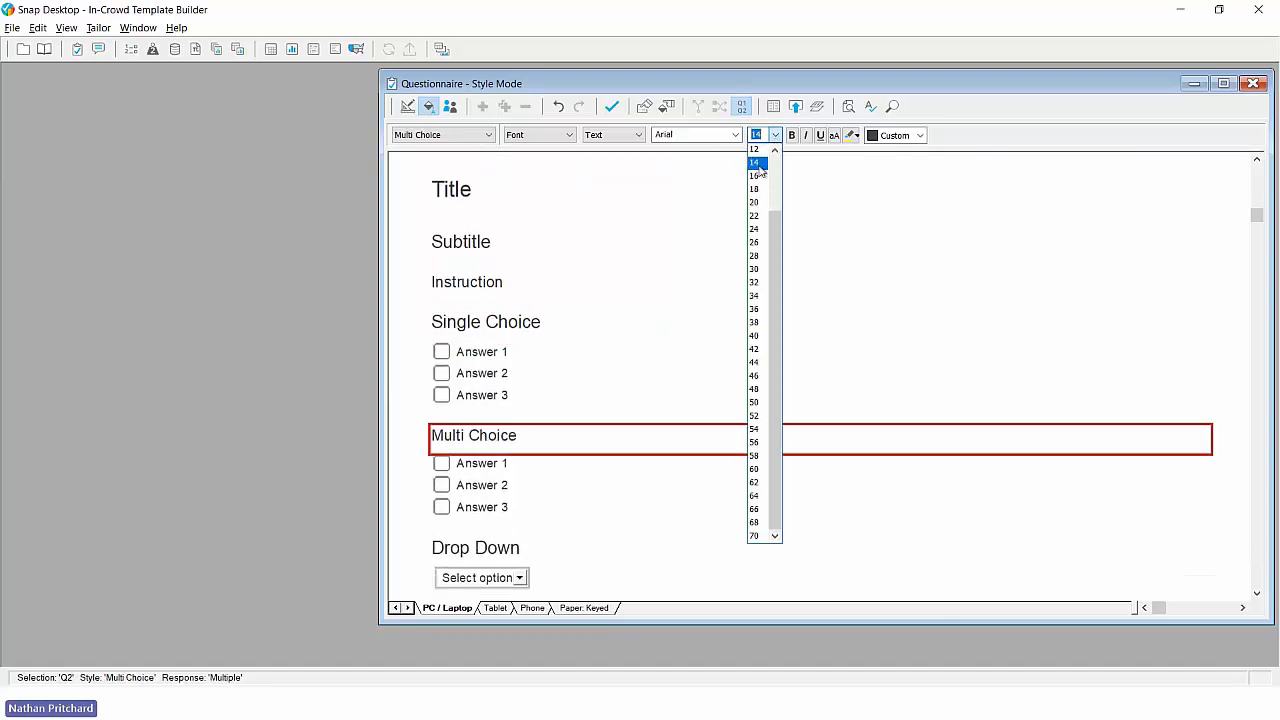
click(756, 176)
scroll(663, 246, down, 3)
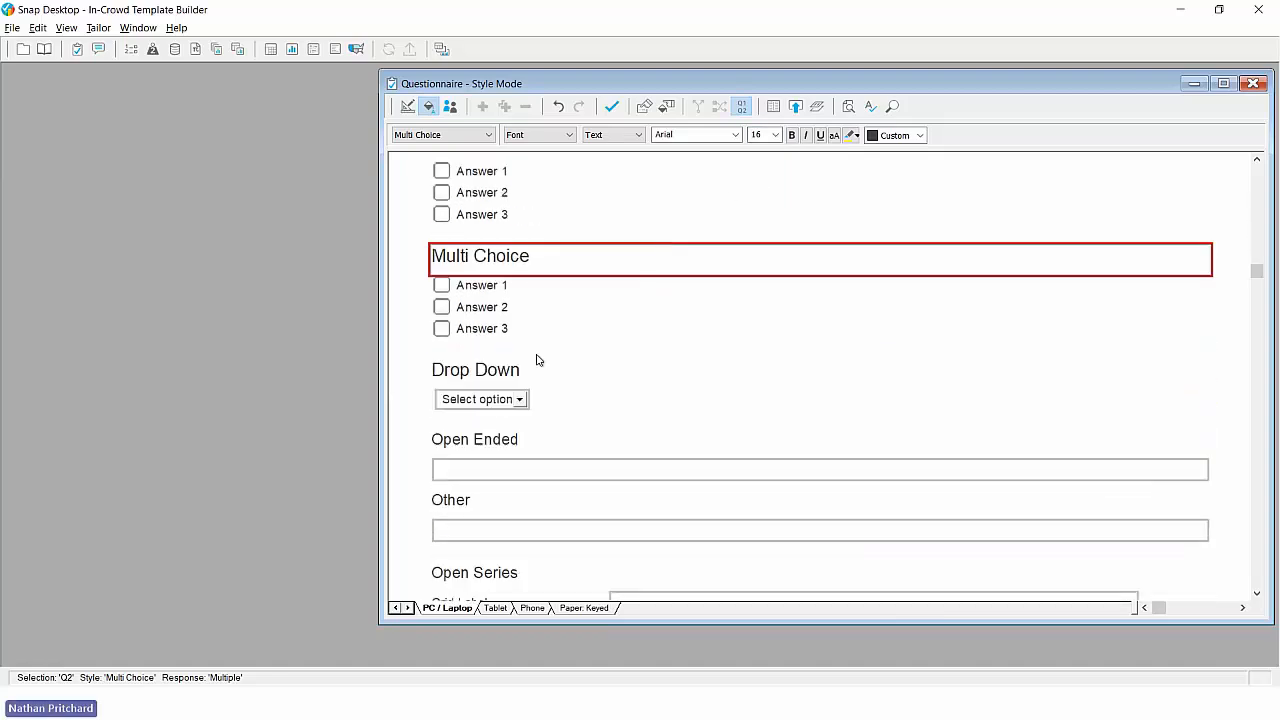
click(490, 372)
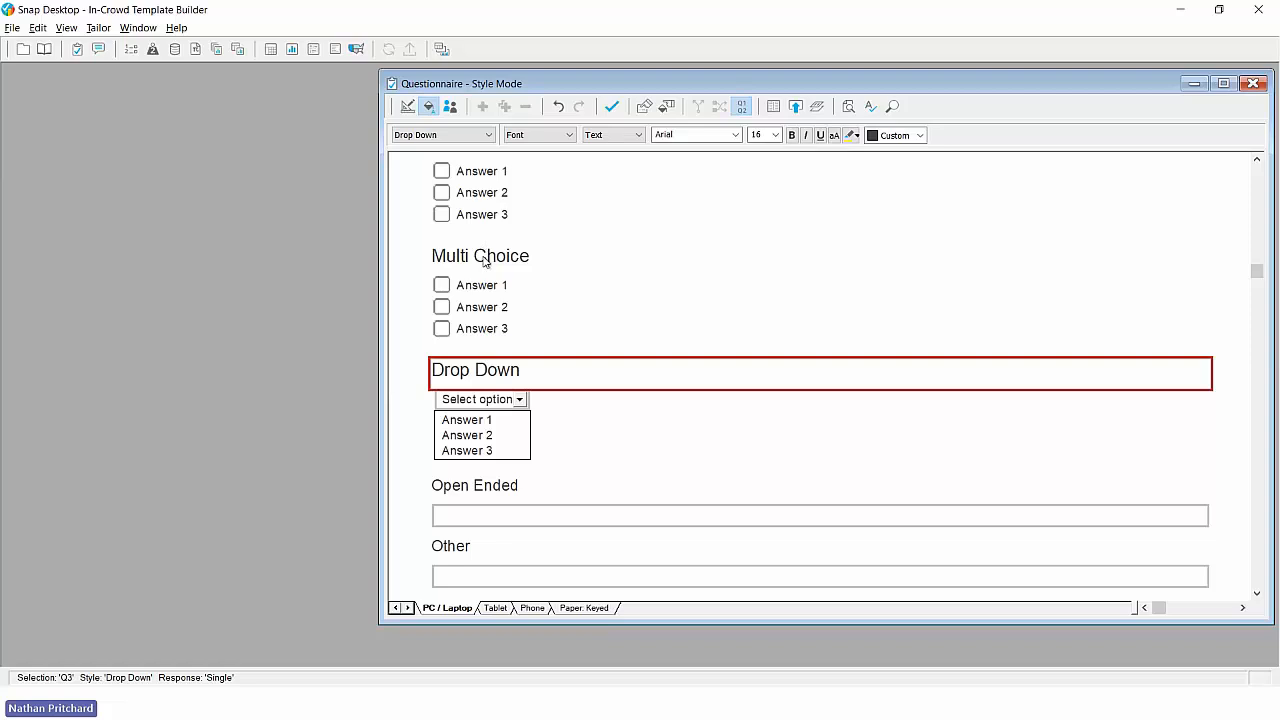
- Set the Open Ended question text to font size 16 and check the Other question's font size
scroll(485, 262, down, 1)
scroll(485, 262, down, 1)
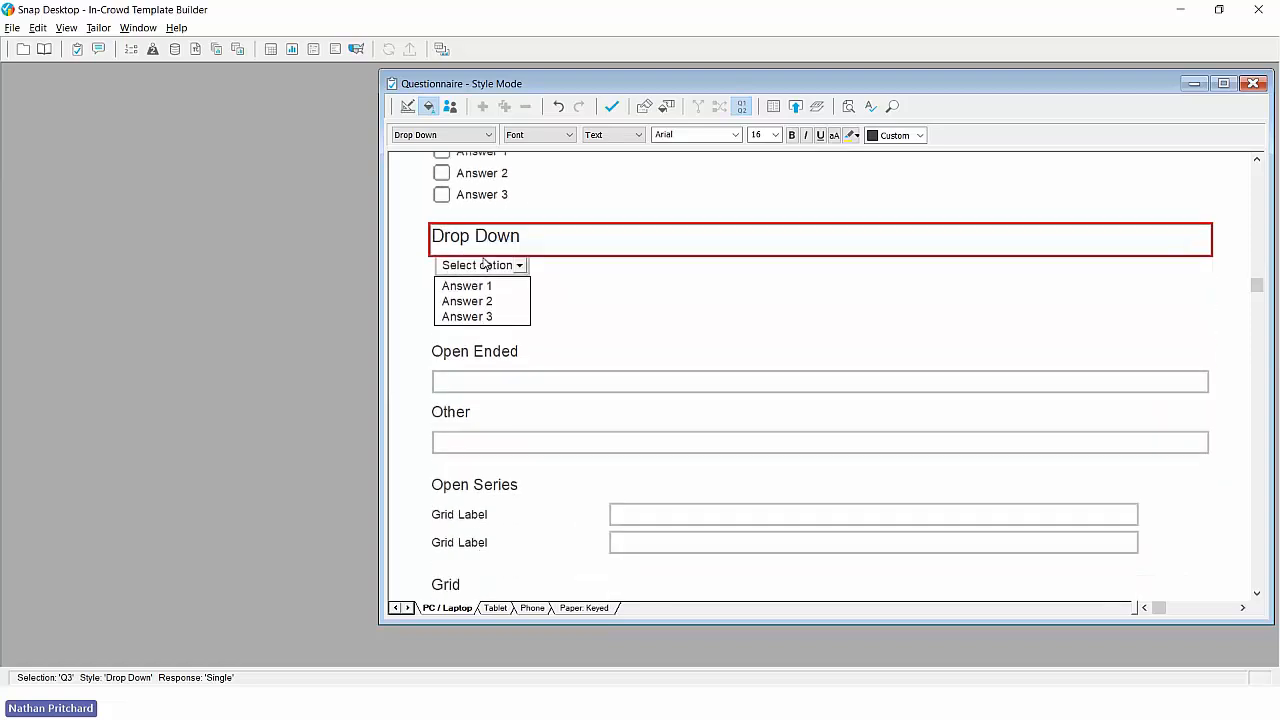
click(492, 358)
click(775, 135)
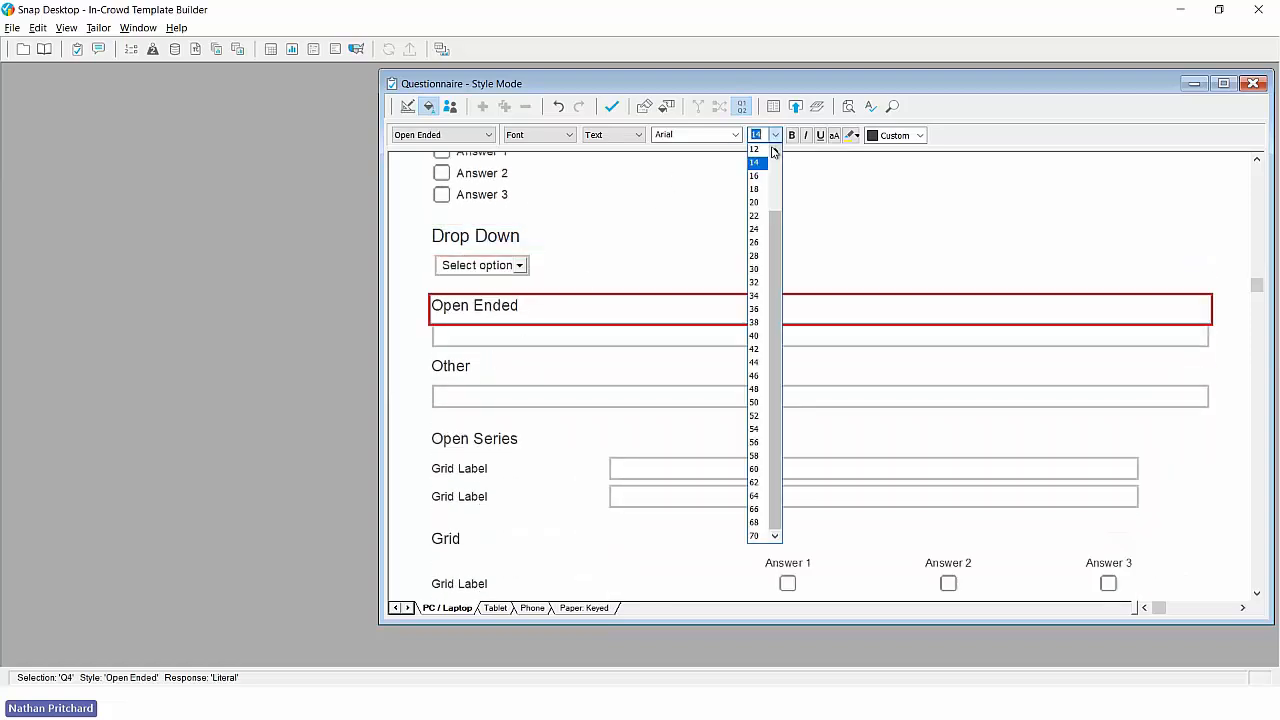
click(762, 178)
click(468, 371)
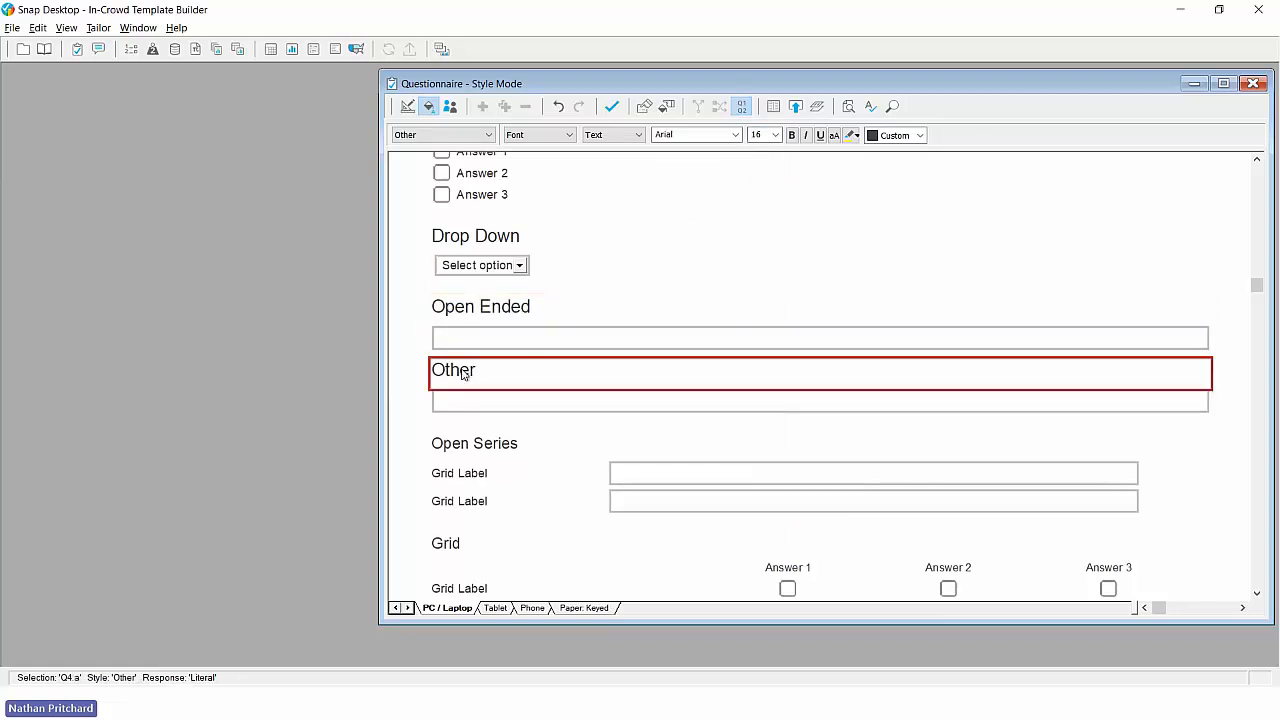
- Set the Open Series question text to font size 16
scroll(470, 368, down, 2)
click(480, 340)
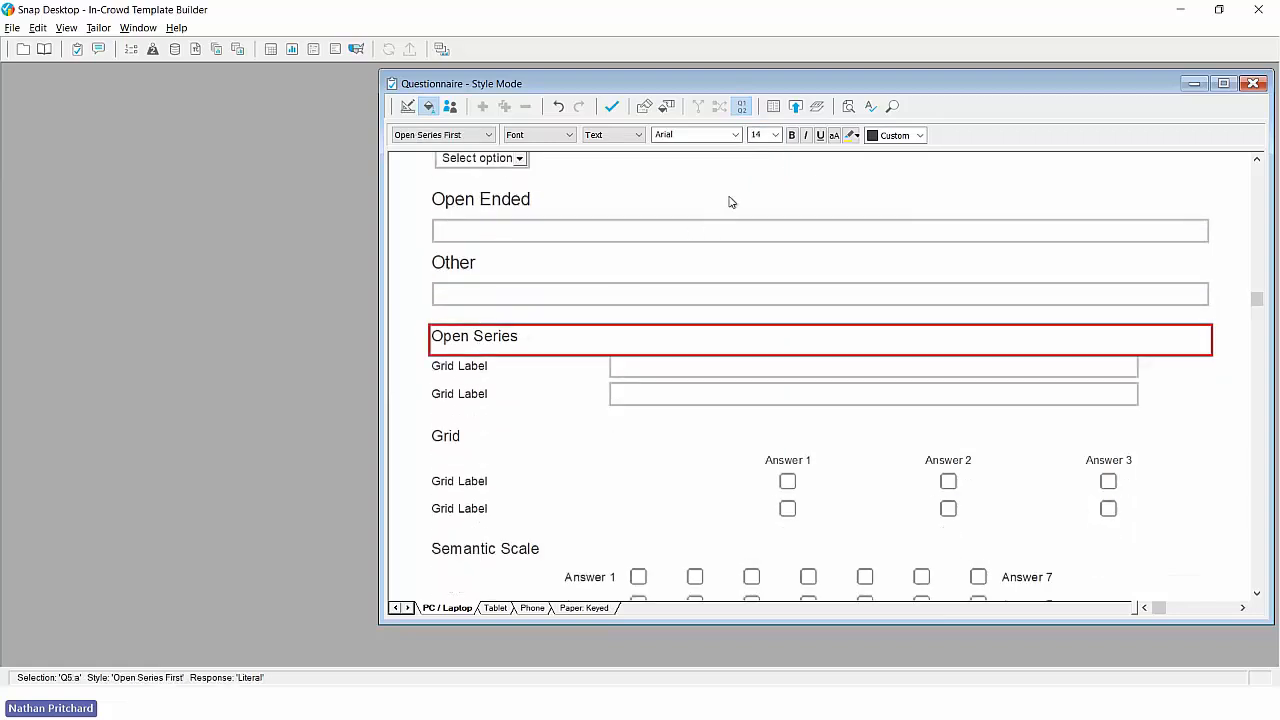
click(775, 135)
click(566, 334)
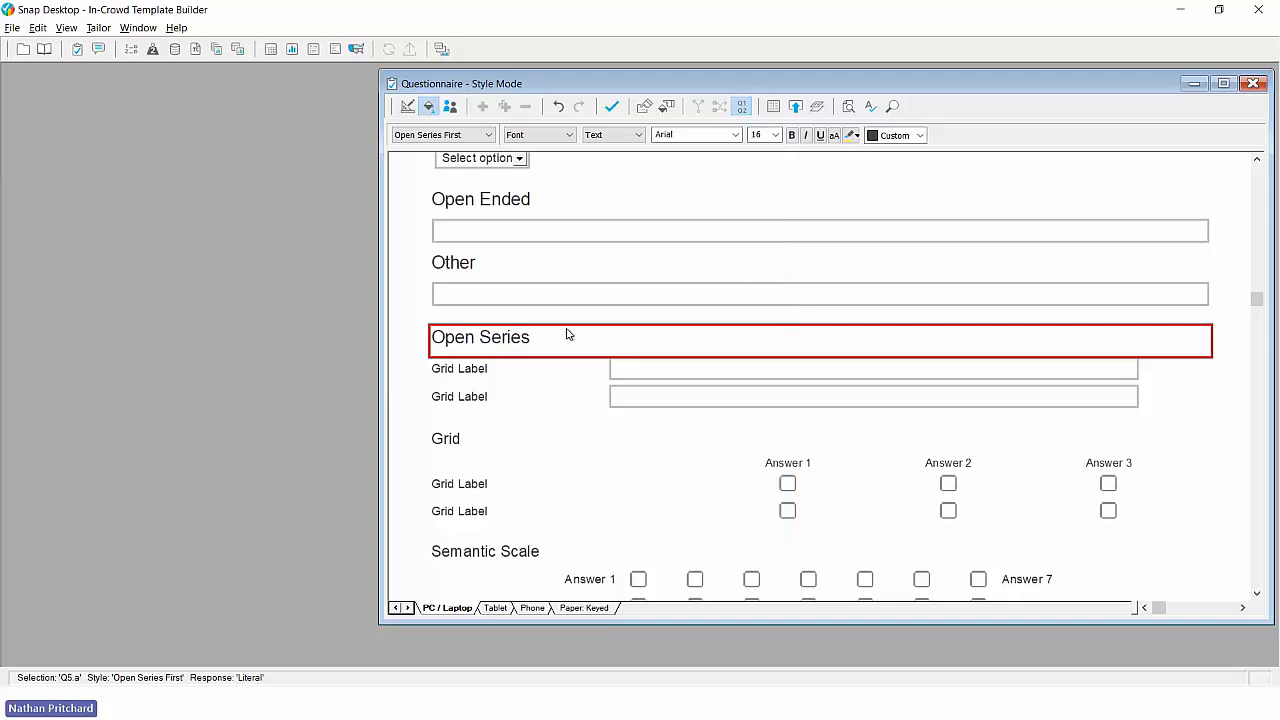
- Set the Grid question text to font size 16
scroll(566, 334, down, 2)
click(447, 367)
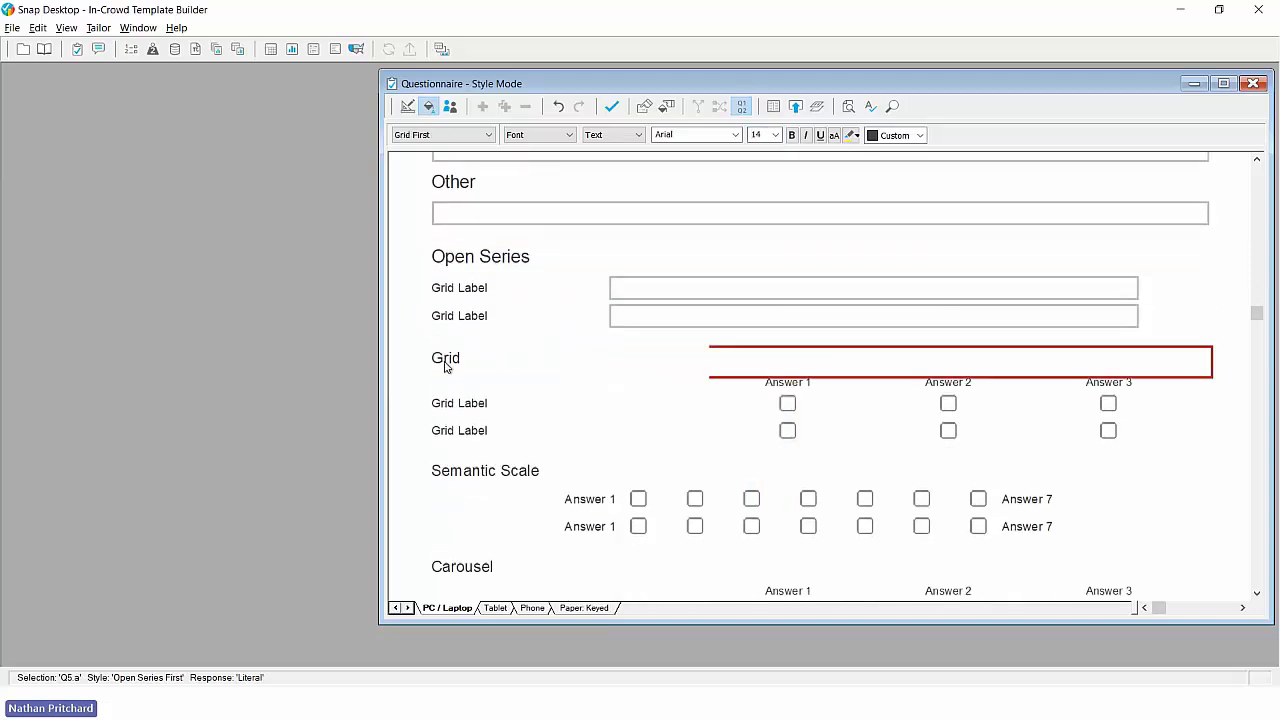
click(775, 135)
click(757, 174)
- Set the Semantic Scale question text to font size 16
scroll(600, 292, down, 2)
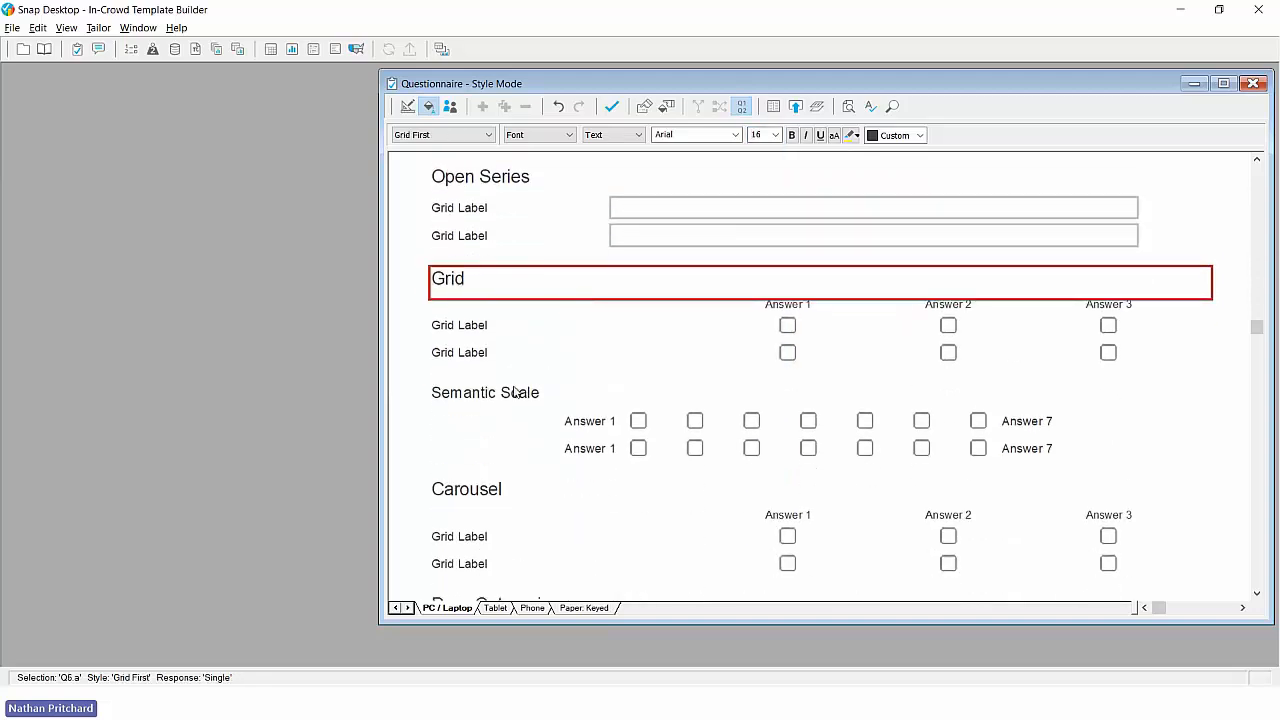
click(510, 396)
click(775, 135)
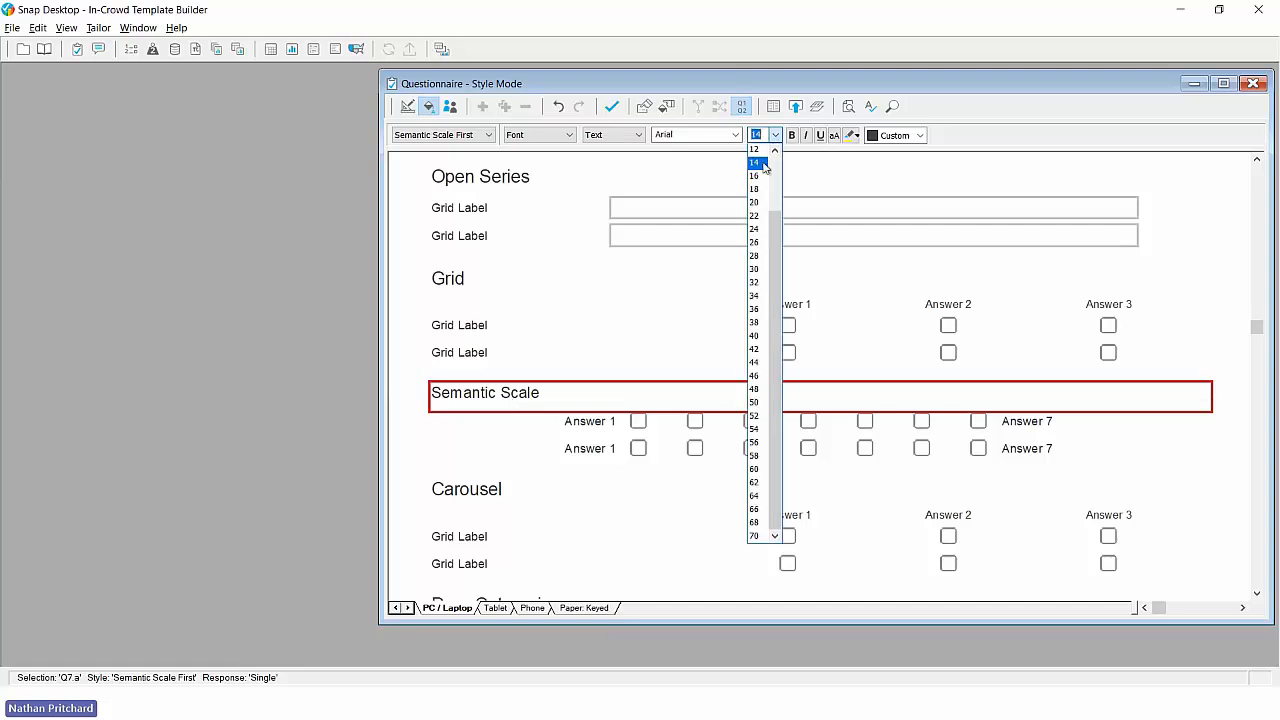
click(757, 174)
- Review the remaining question styles to the end of the template, and compare the Tablet, Phone and Paper: Keyed editions with PC / Laptop
scroll(576, 348, down, 6)
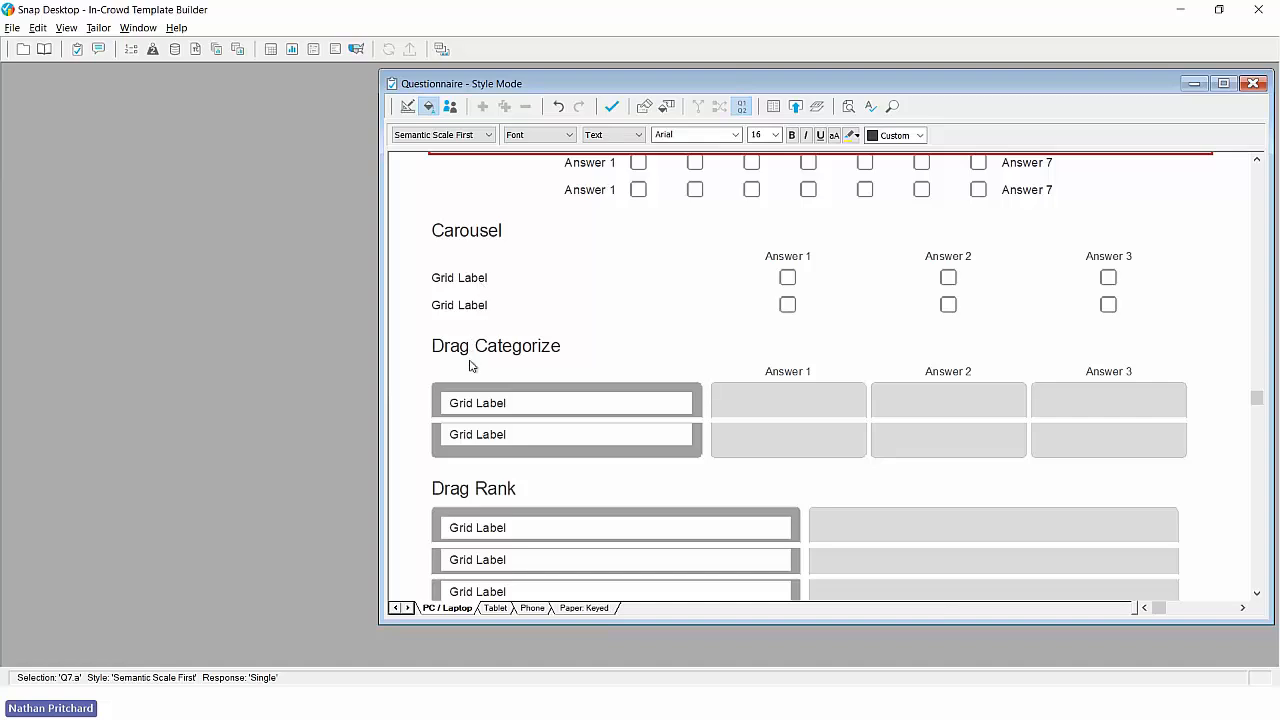
scroll(485, 436, down, 6)
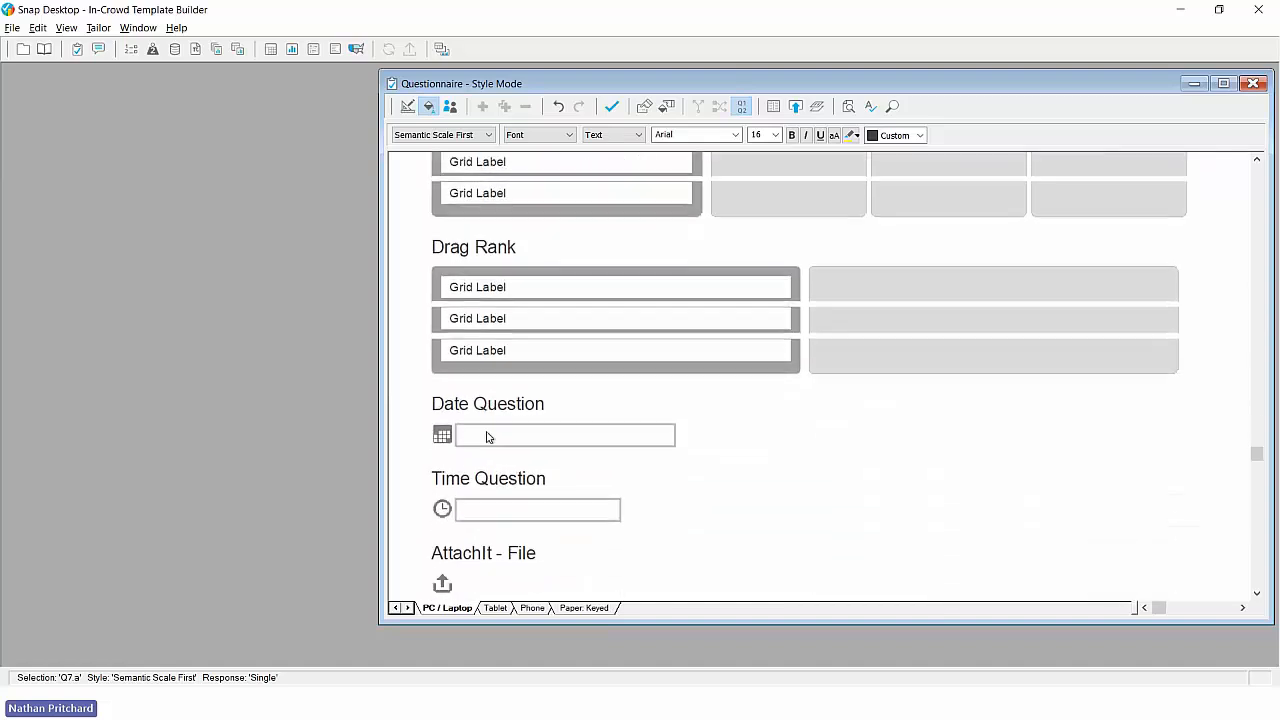
scroll(489, 437, down, 2)
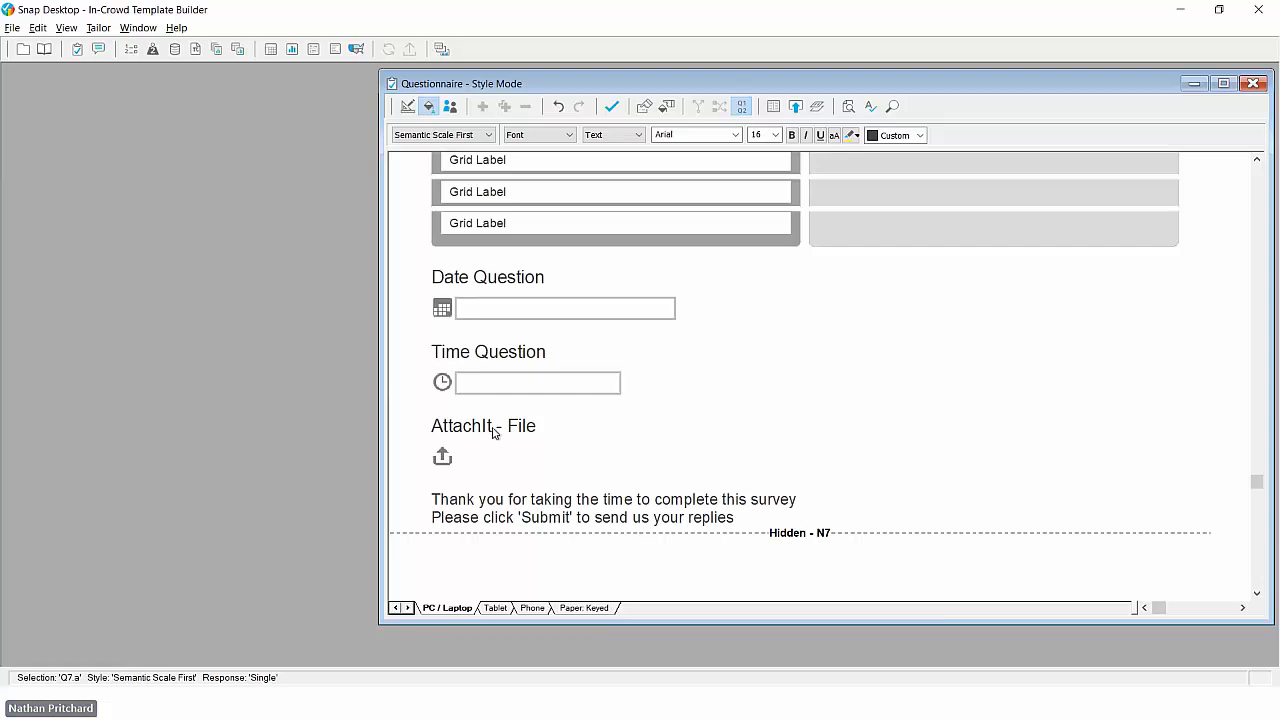
scroll(512, 378, up, 3)
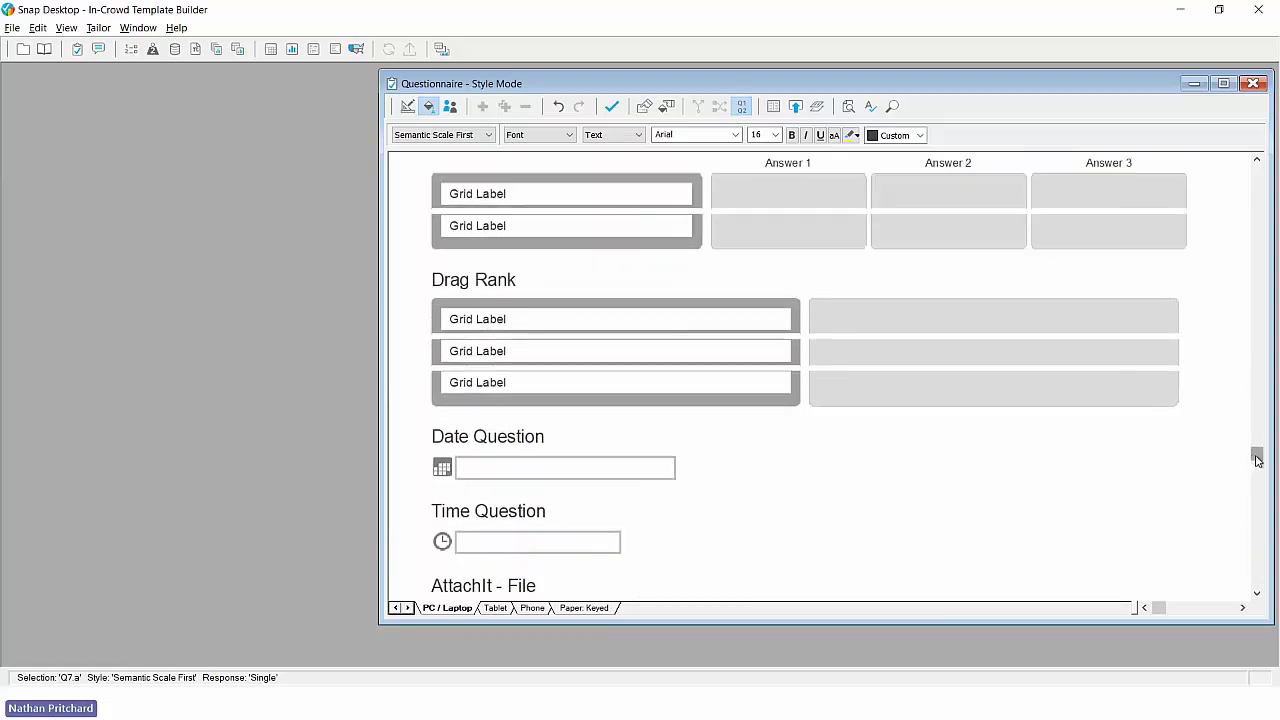
drag(1257, 455, 1241, 192)
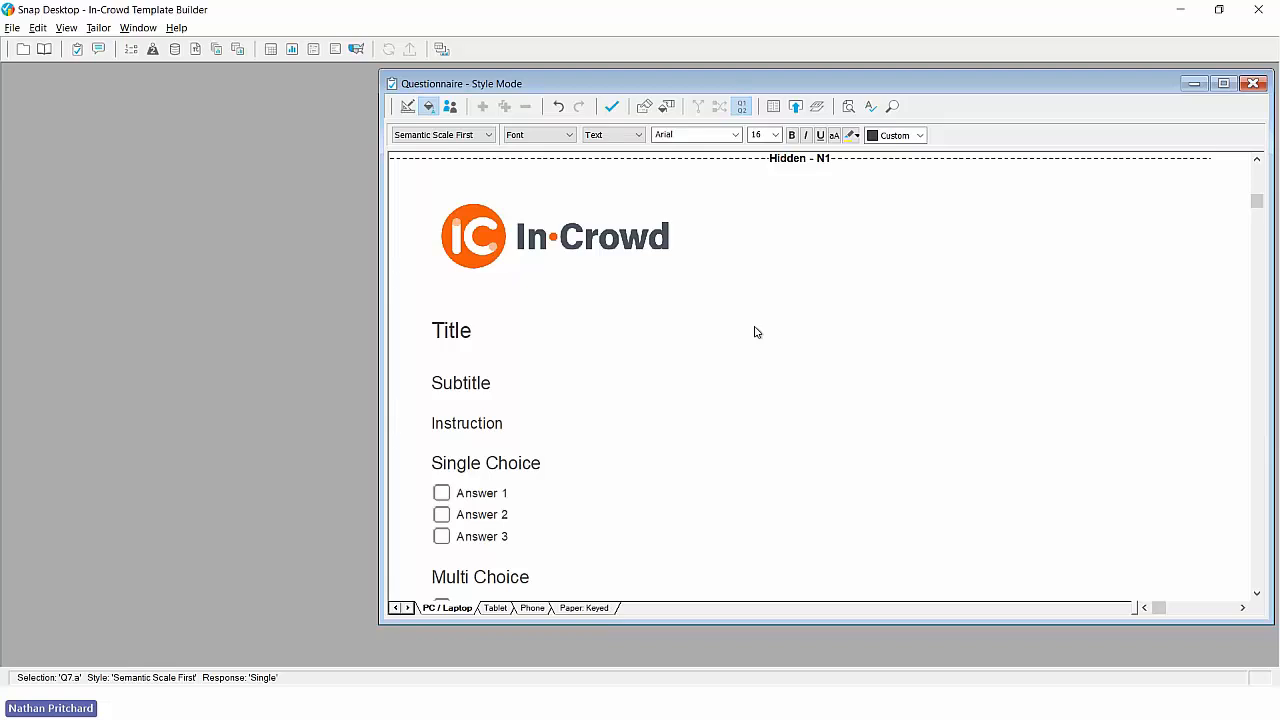
scroll(755, 332, down, 3)
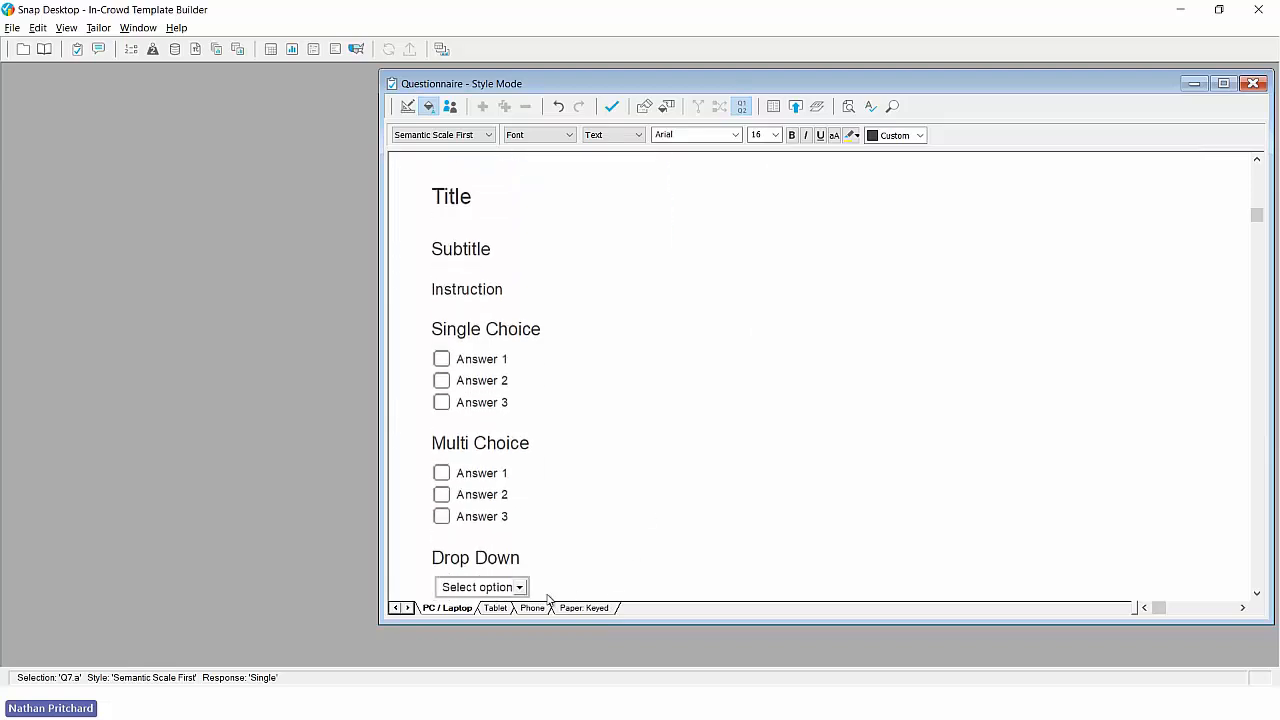
click(494, 612)
click(531, 612)
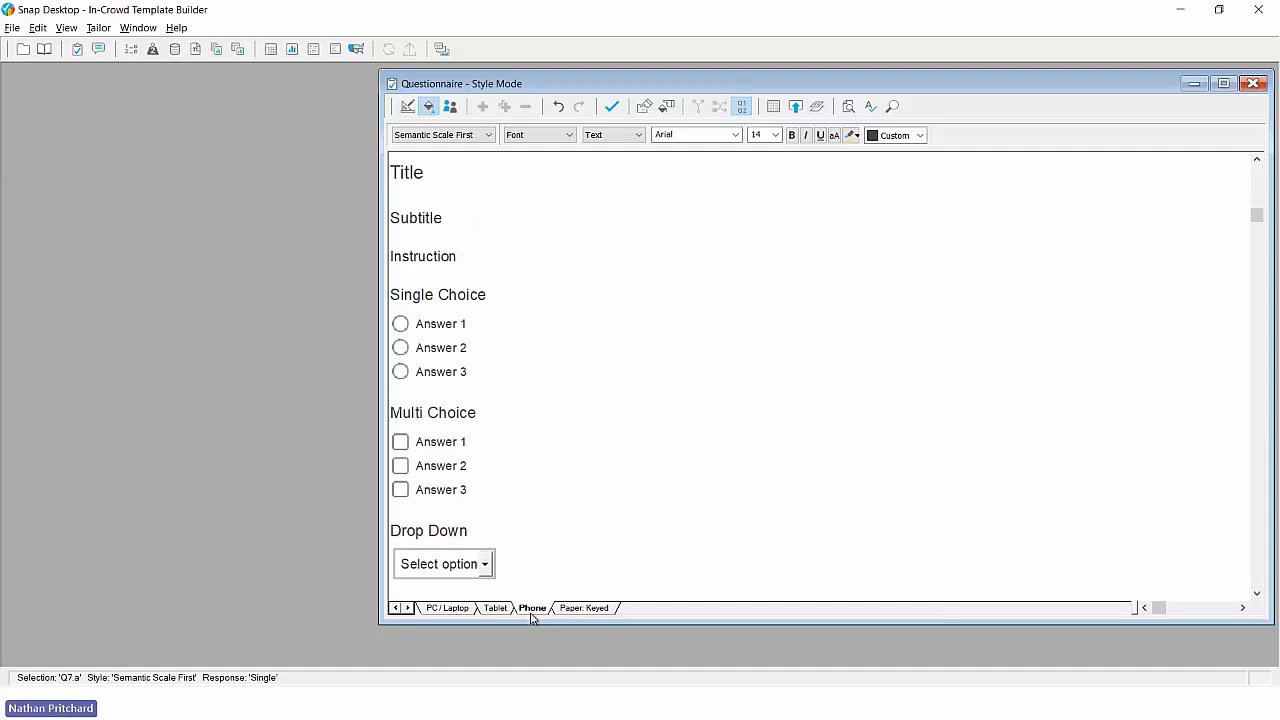
click(583, 610)
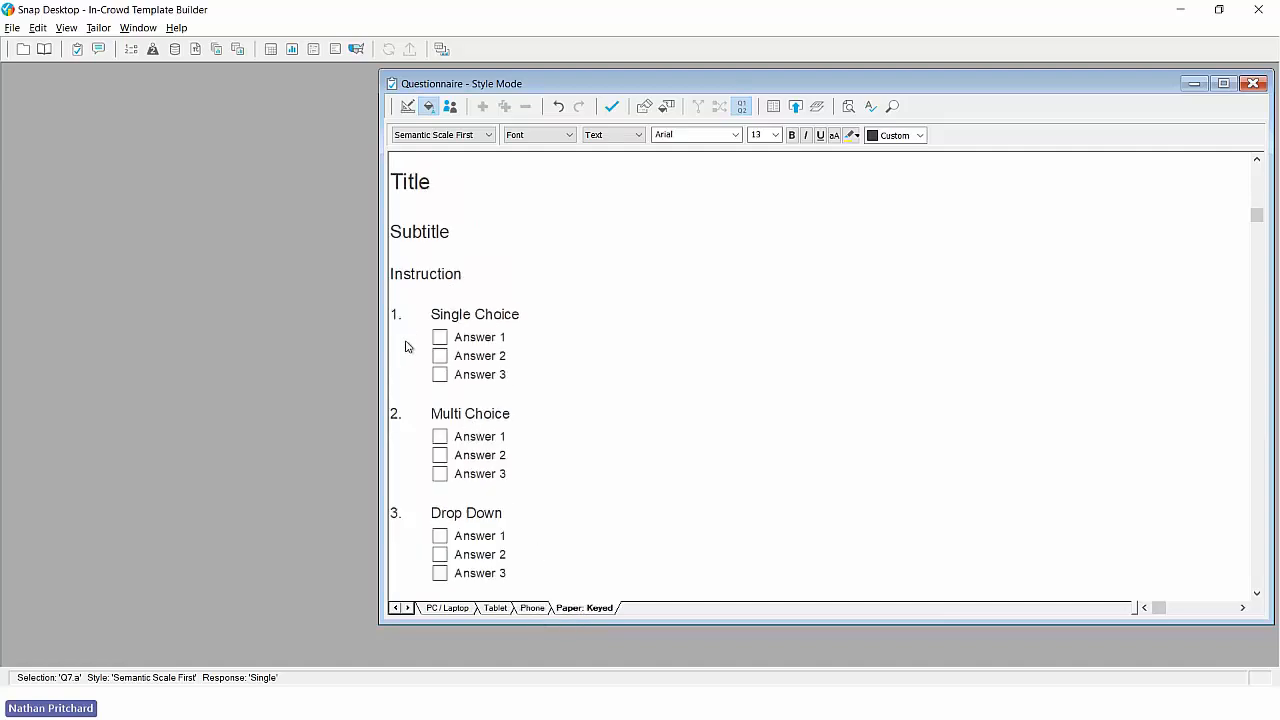
click(432, 610)
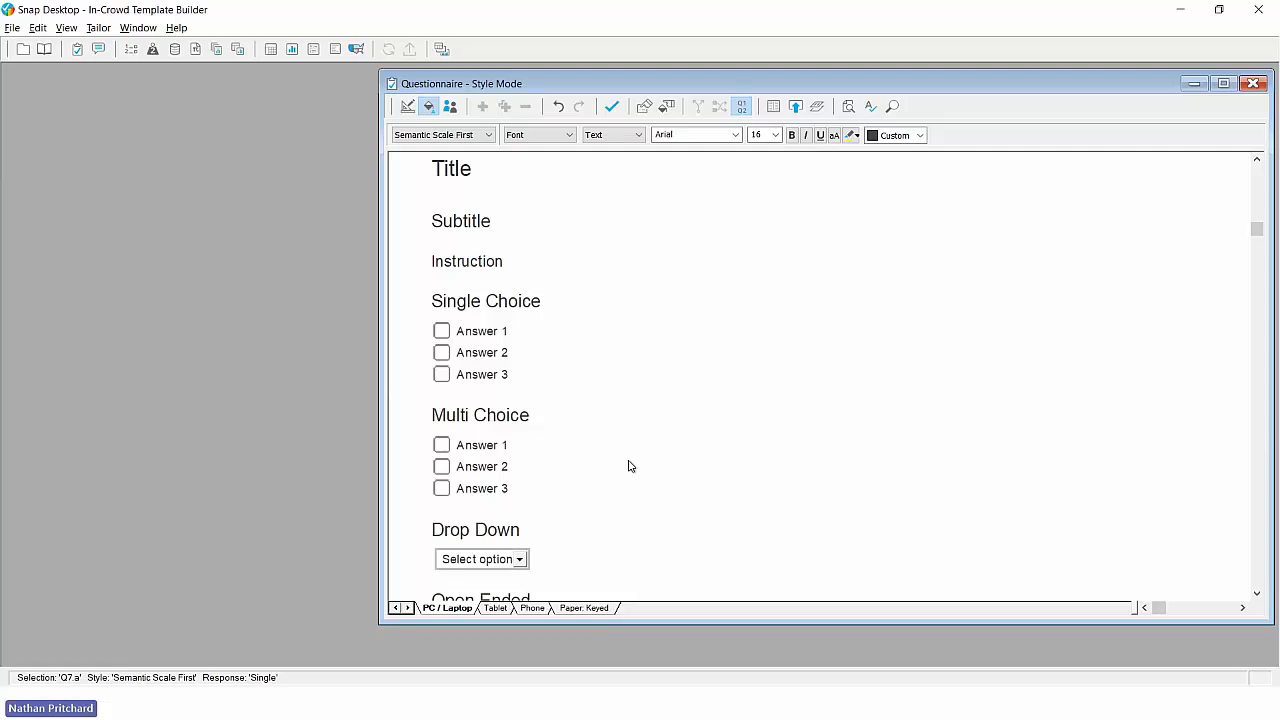
- Show the question name for all styles in the PC / Laptop edition and check the numbering down the template
click(478, 145)
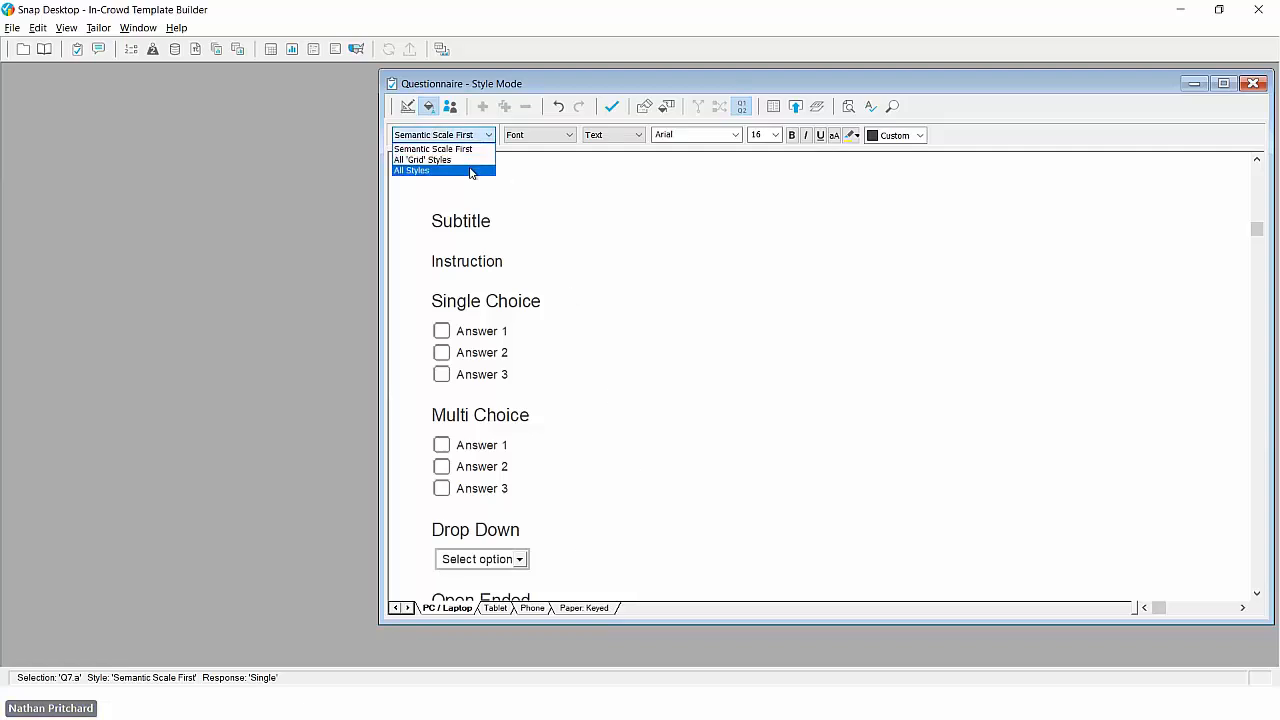
click(472, 170)
click(503, 307)
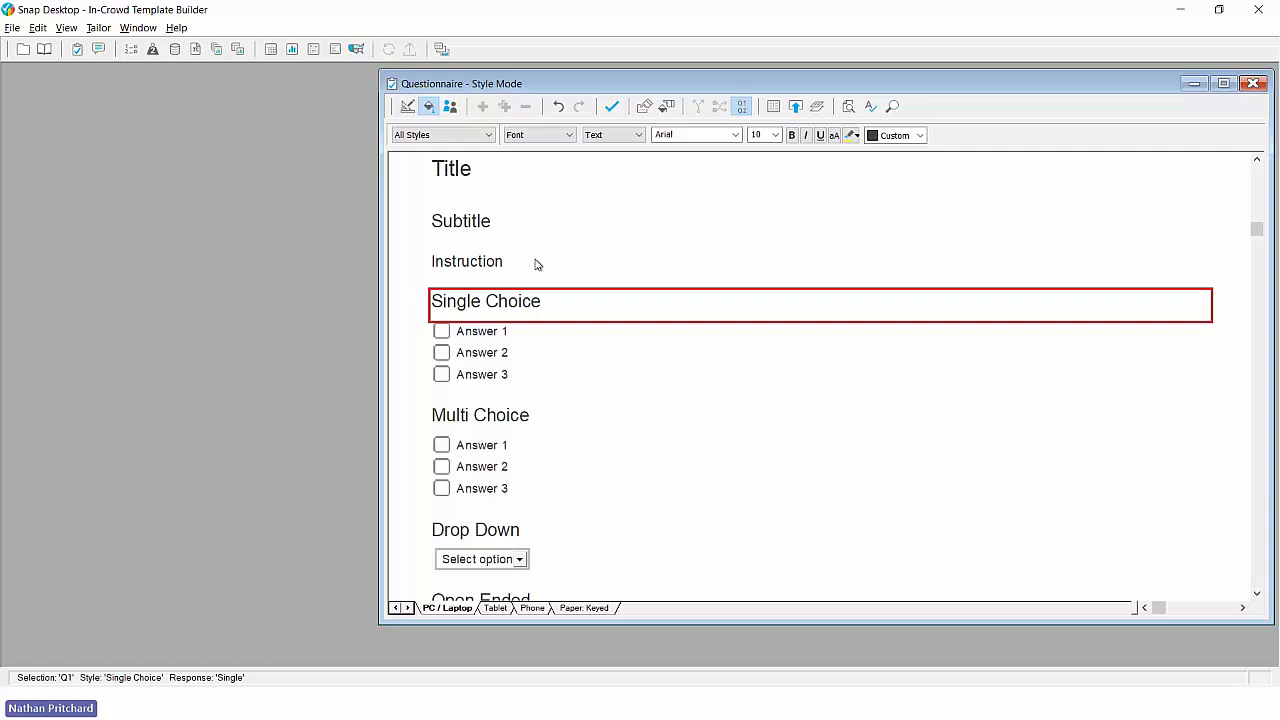
click(549, 136)
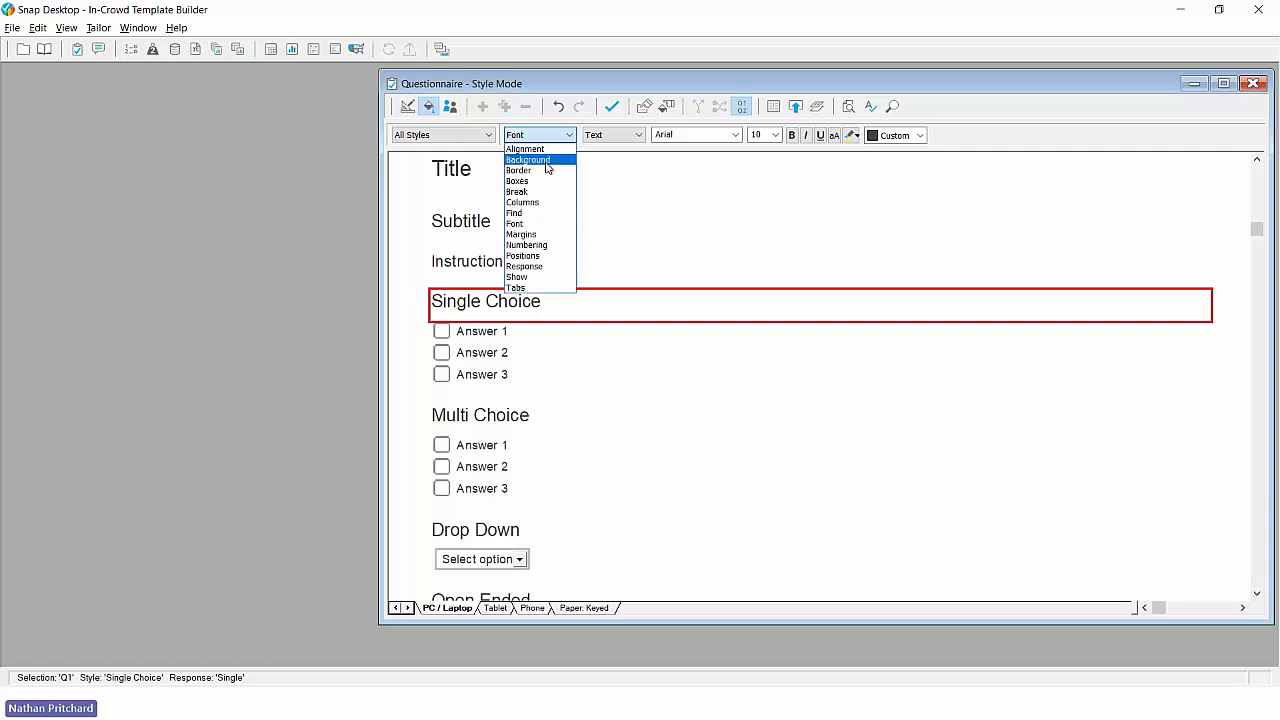
click(517, 277)
click(620, 135)
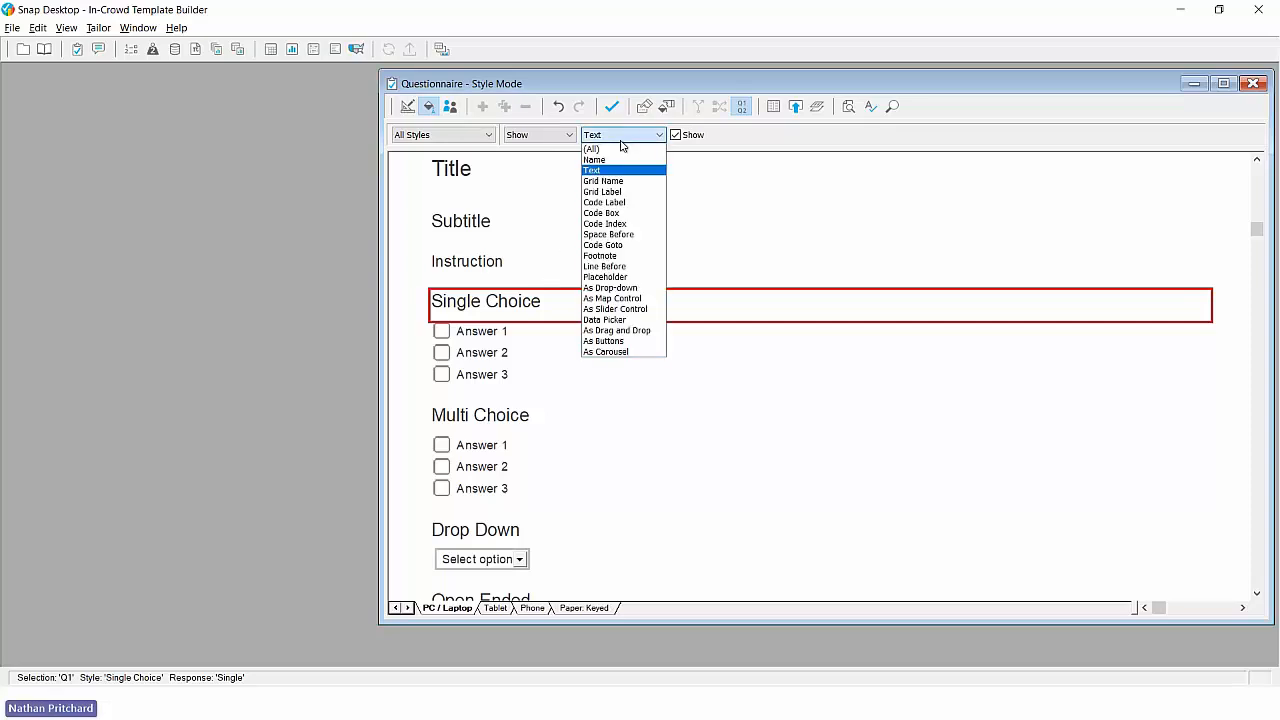
click(614, 163)
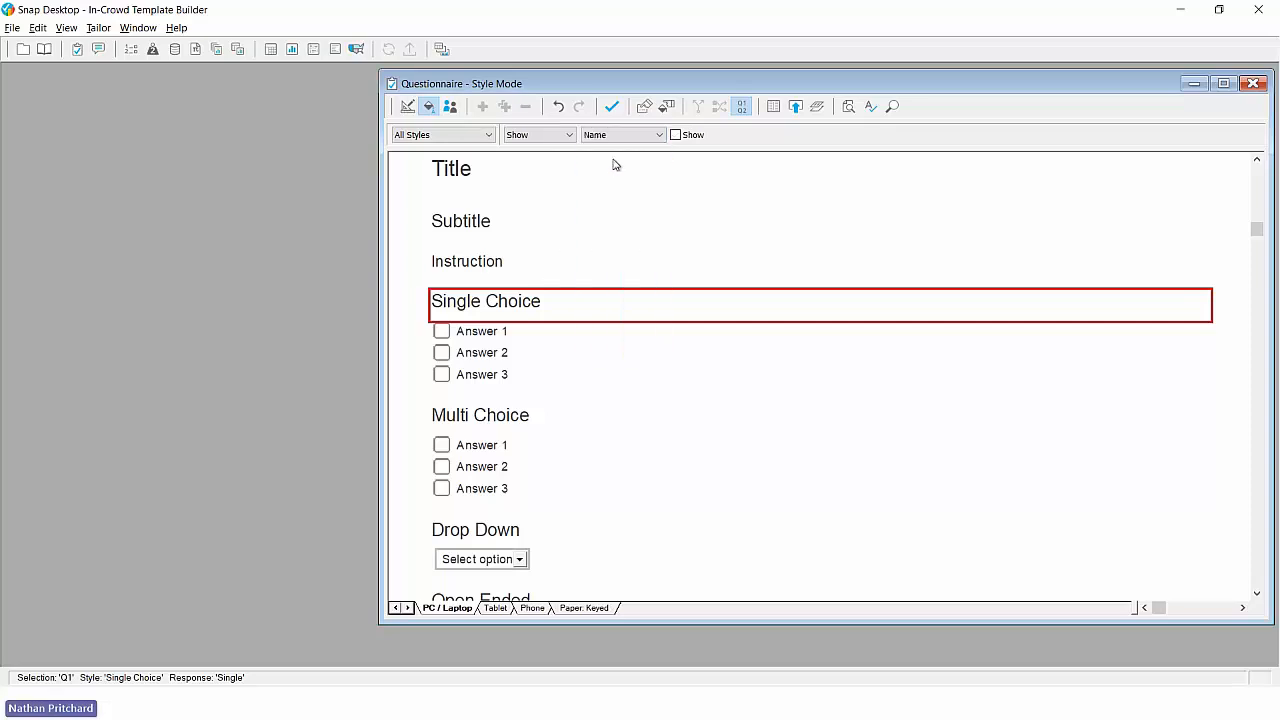
click(675, 136)
scroll(549, 324, down, 8)
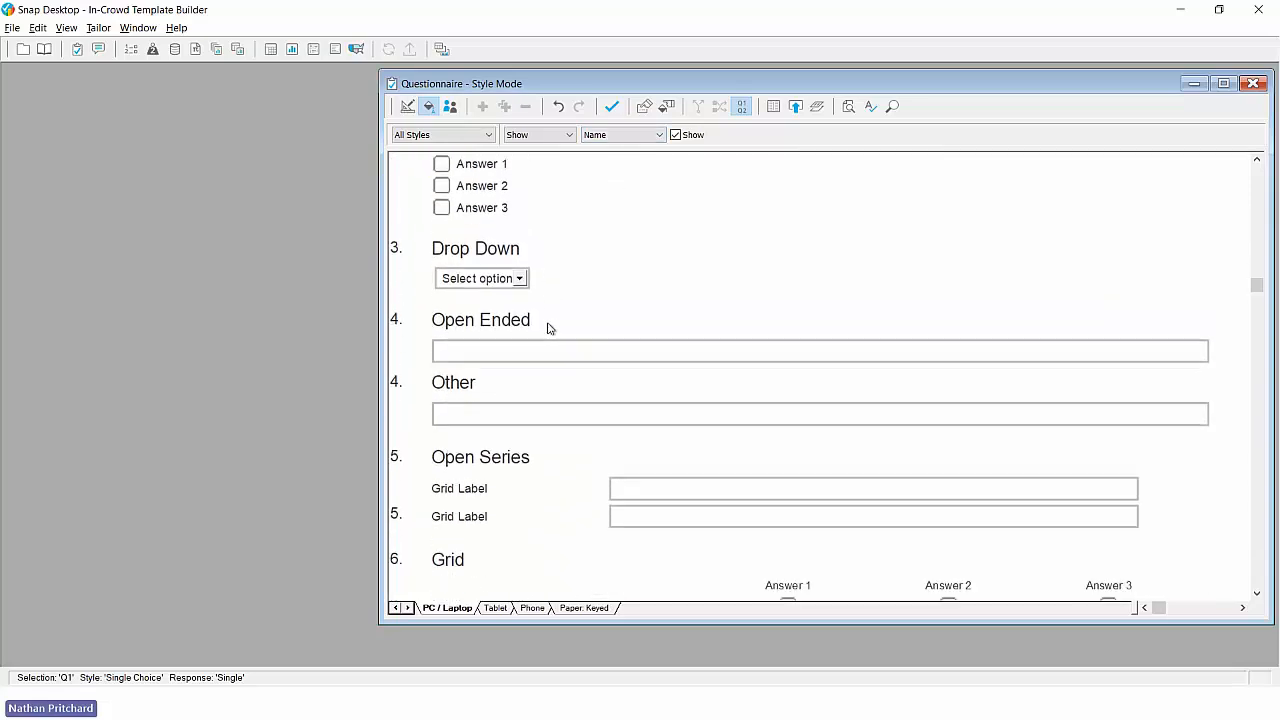
- Set the font size of the question names to 16 for all styles
scroll(548, 328, up, 8)
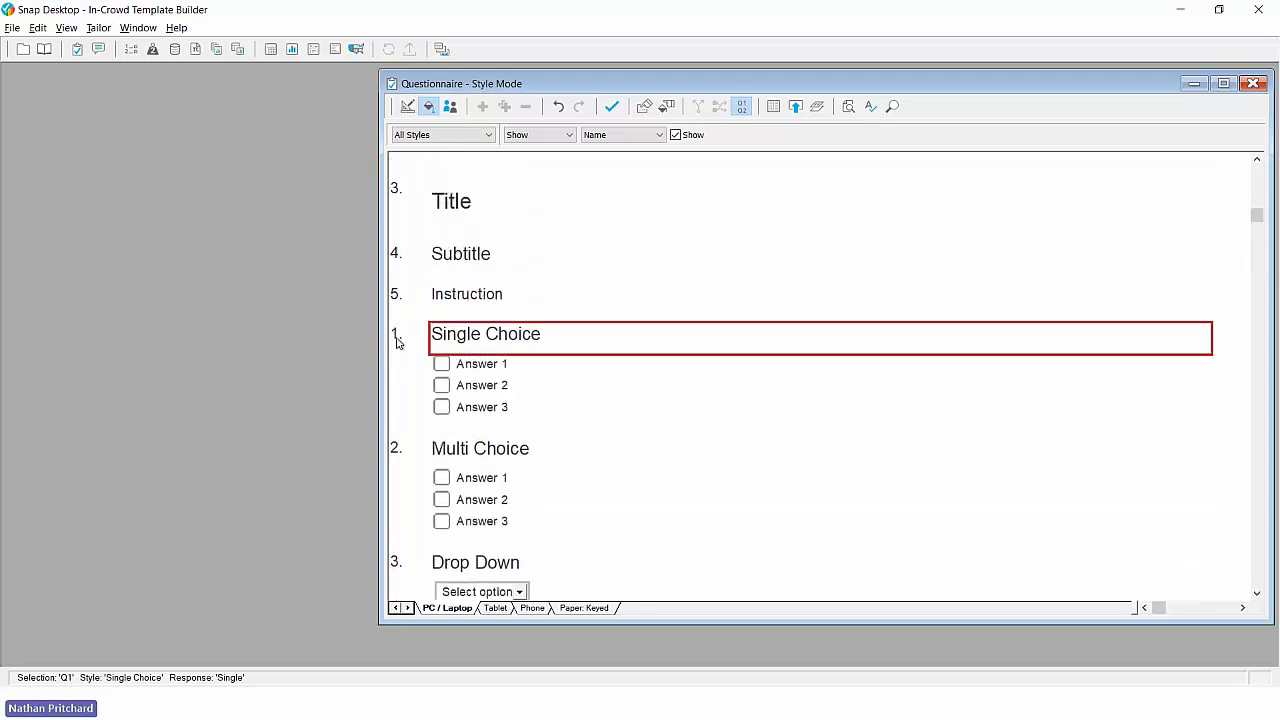
click(547, 137)
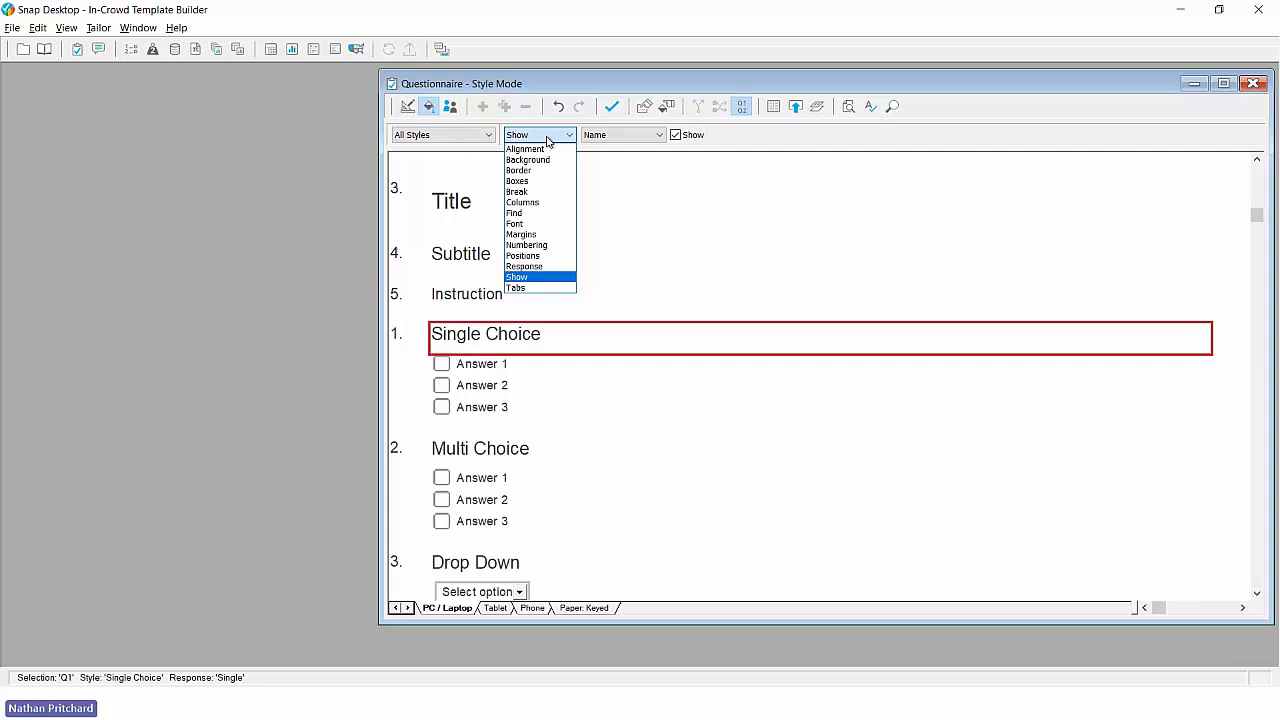
click(541, 223)
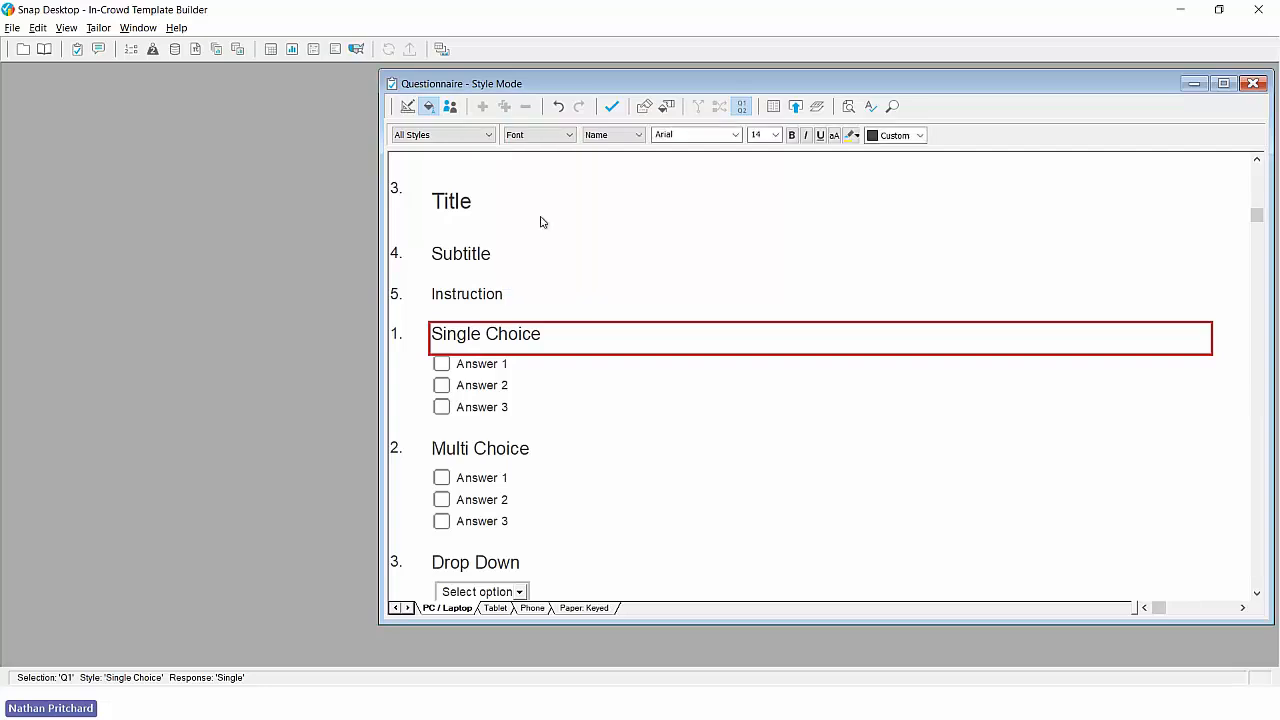
click(776, 136)
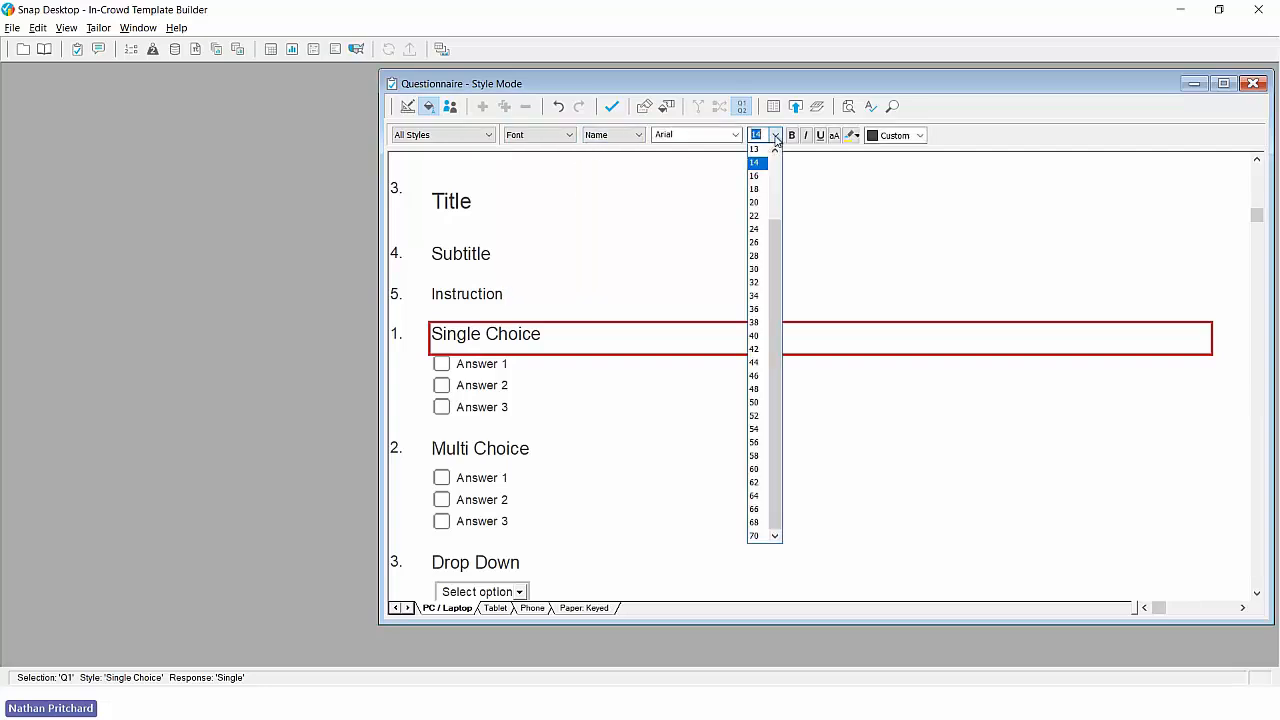
click(758, 176)
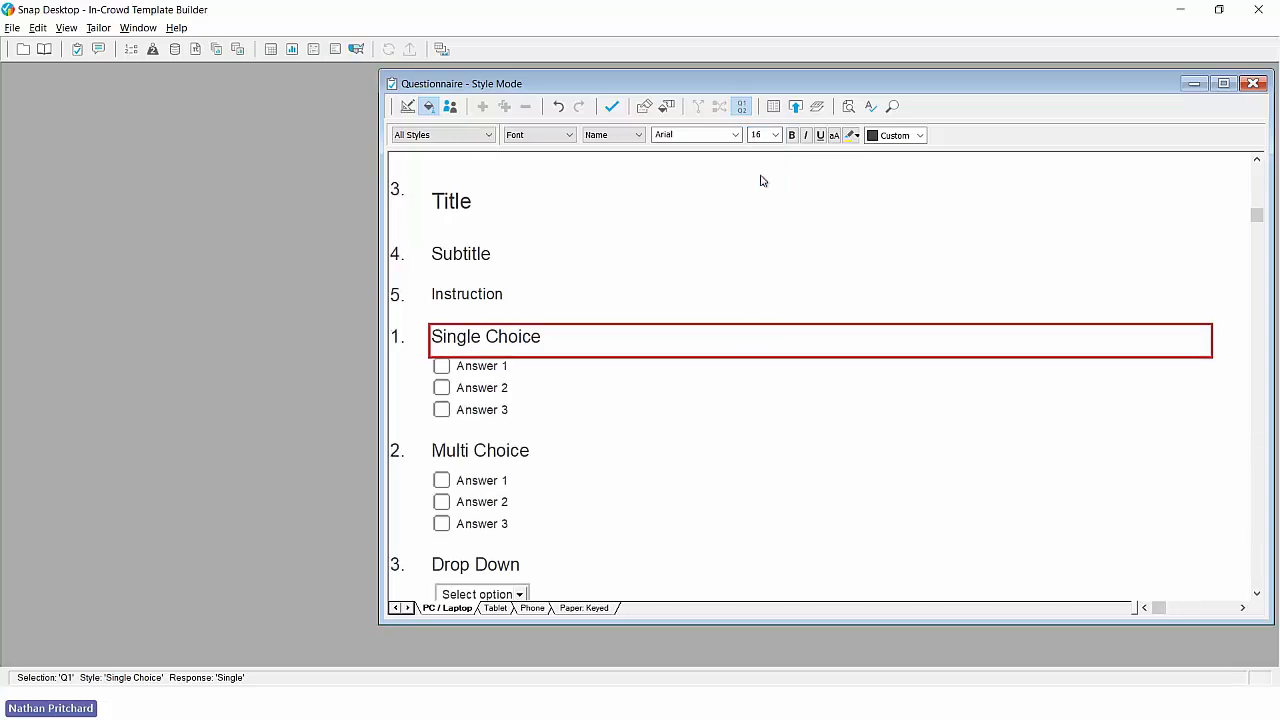
- Hide the name for all 'Note' styles, covering the Title, Subtitle and Instruction
click(451, 201)
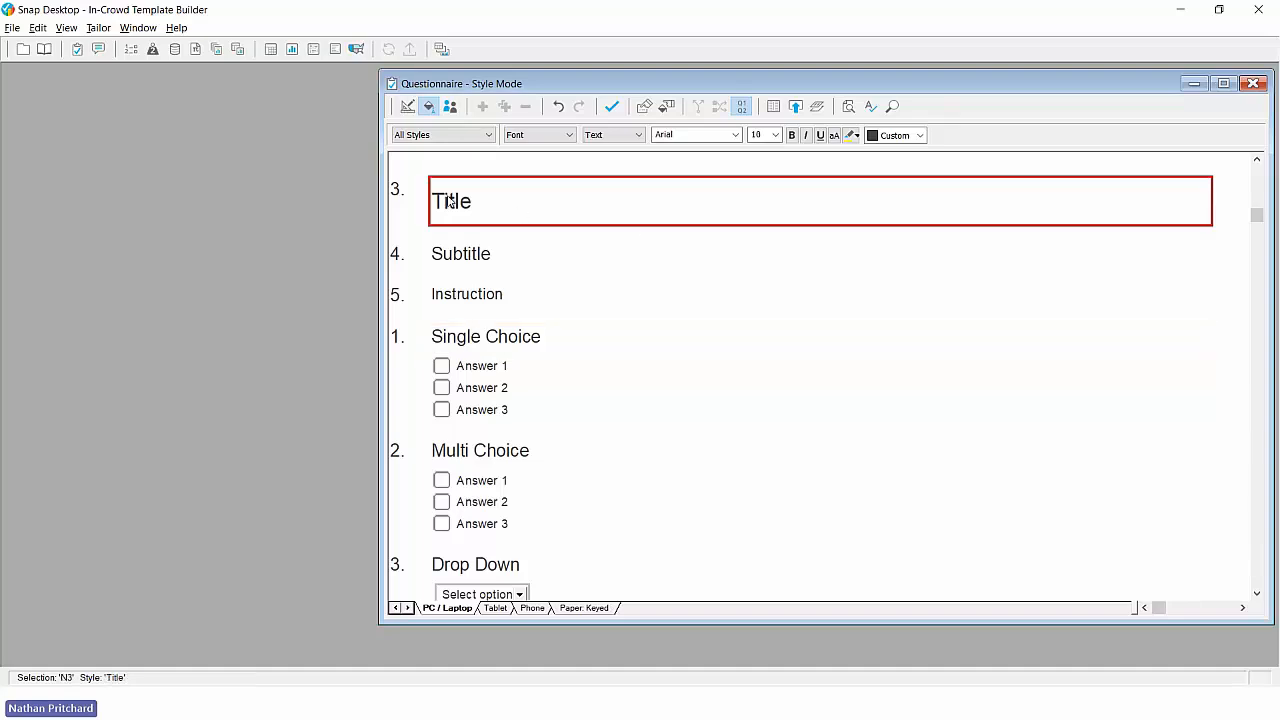
click(466, 135)
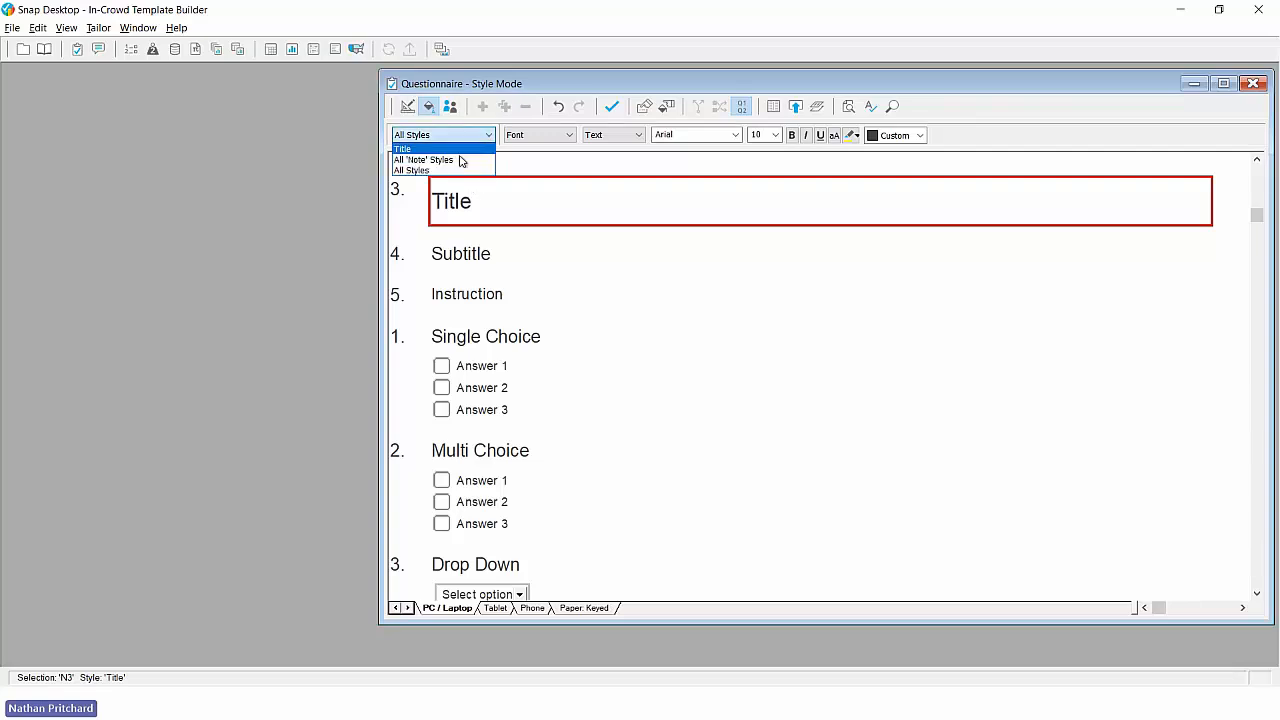
click(460, 160)
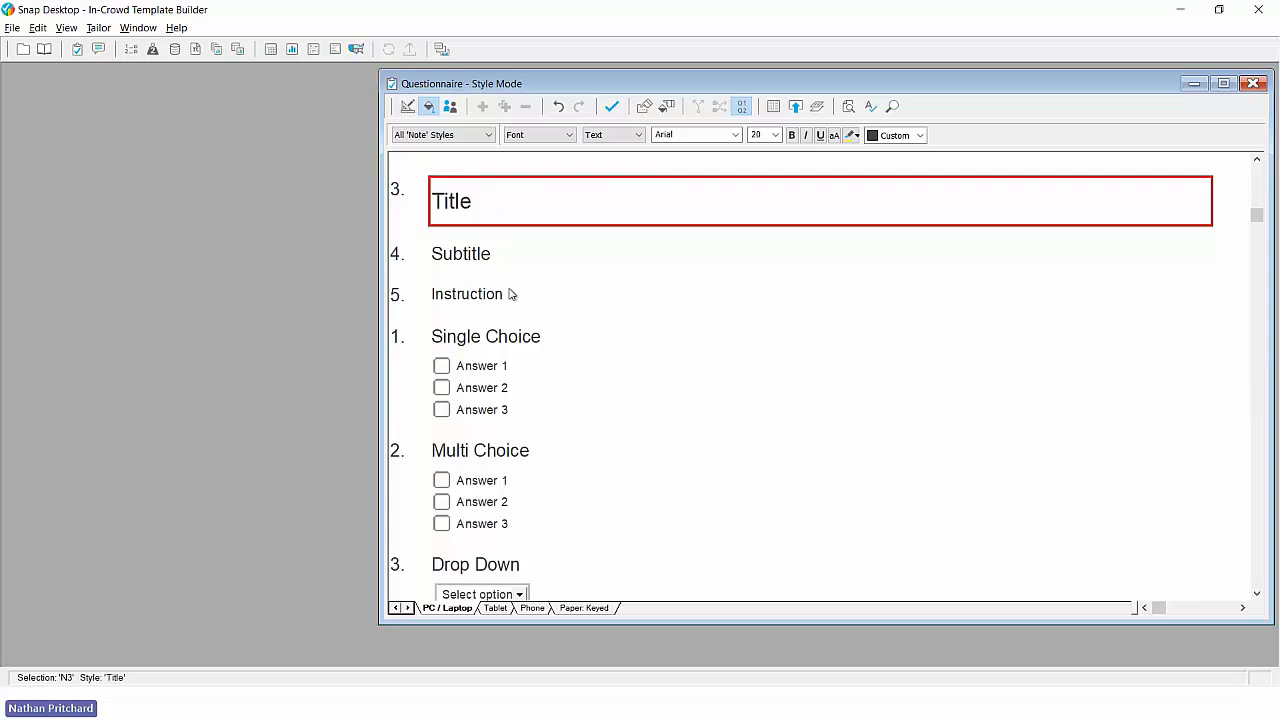
click(538, 137)
click(524, 277)
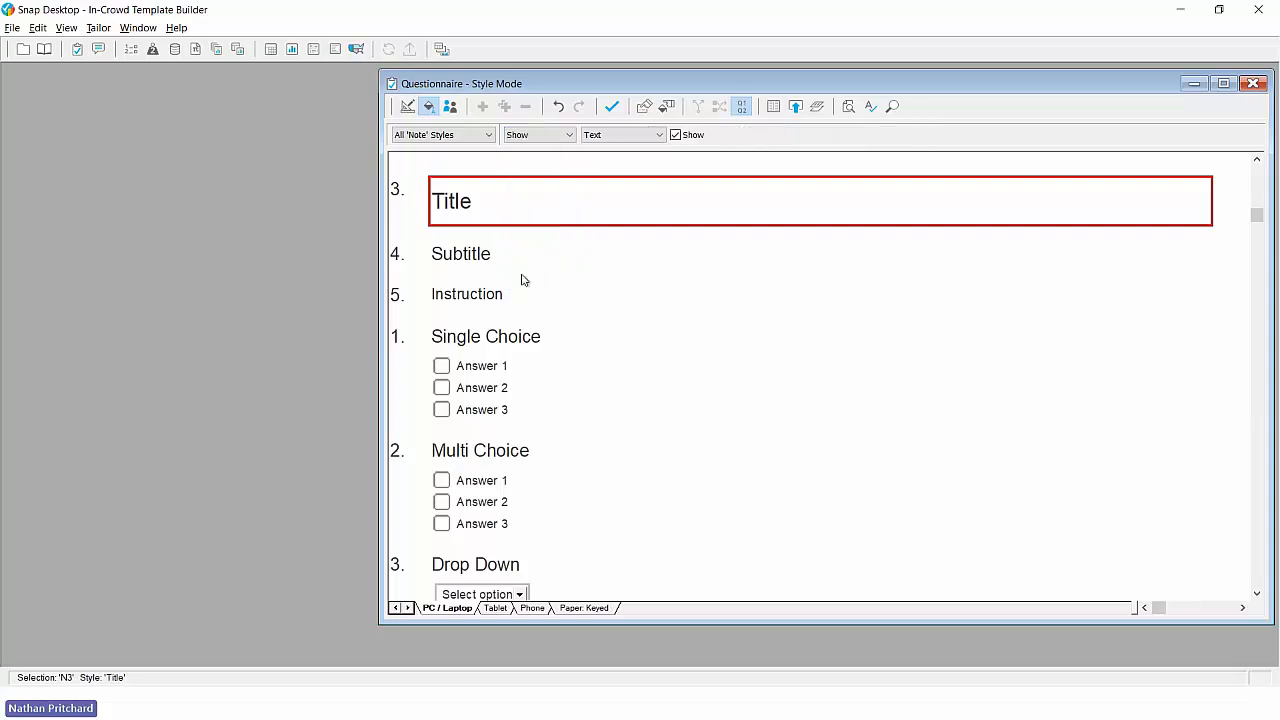
click(631, 138)
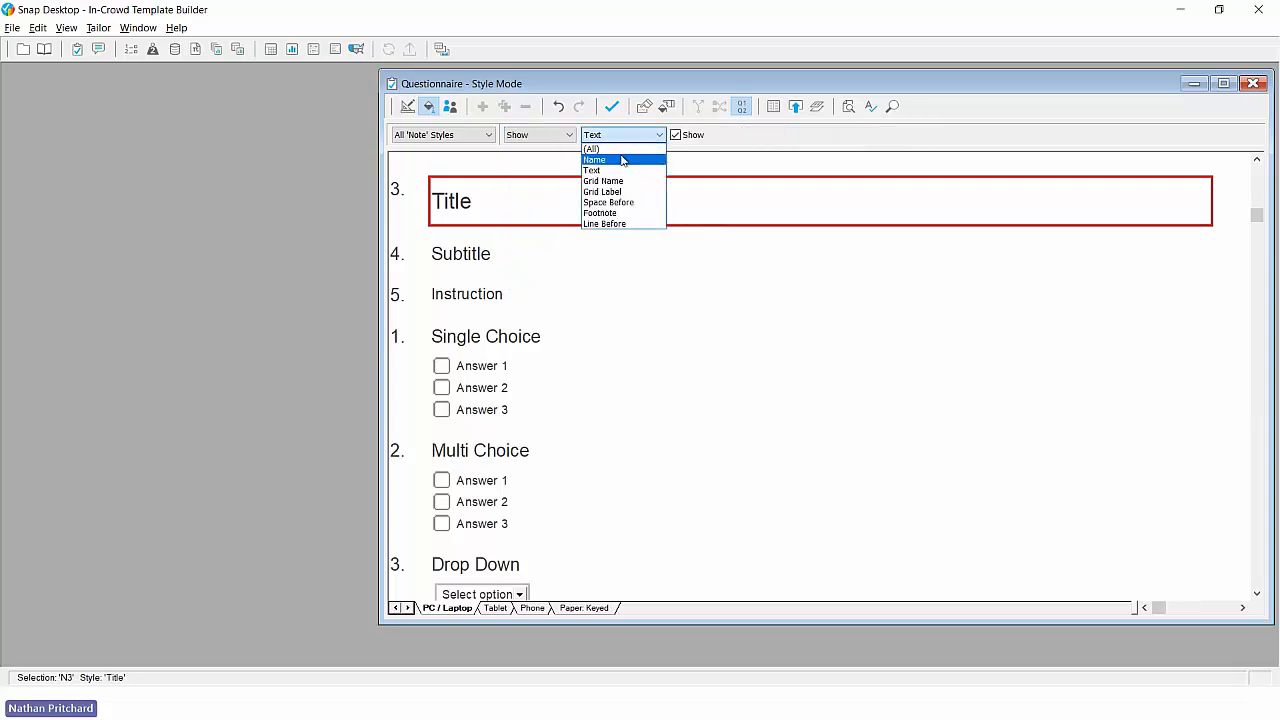
click(630, 157)
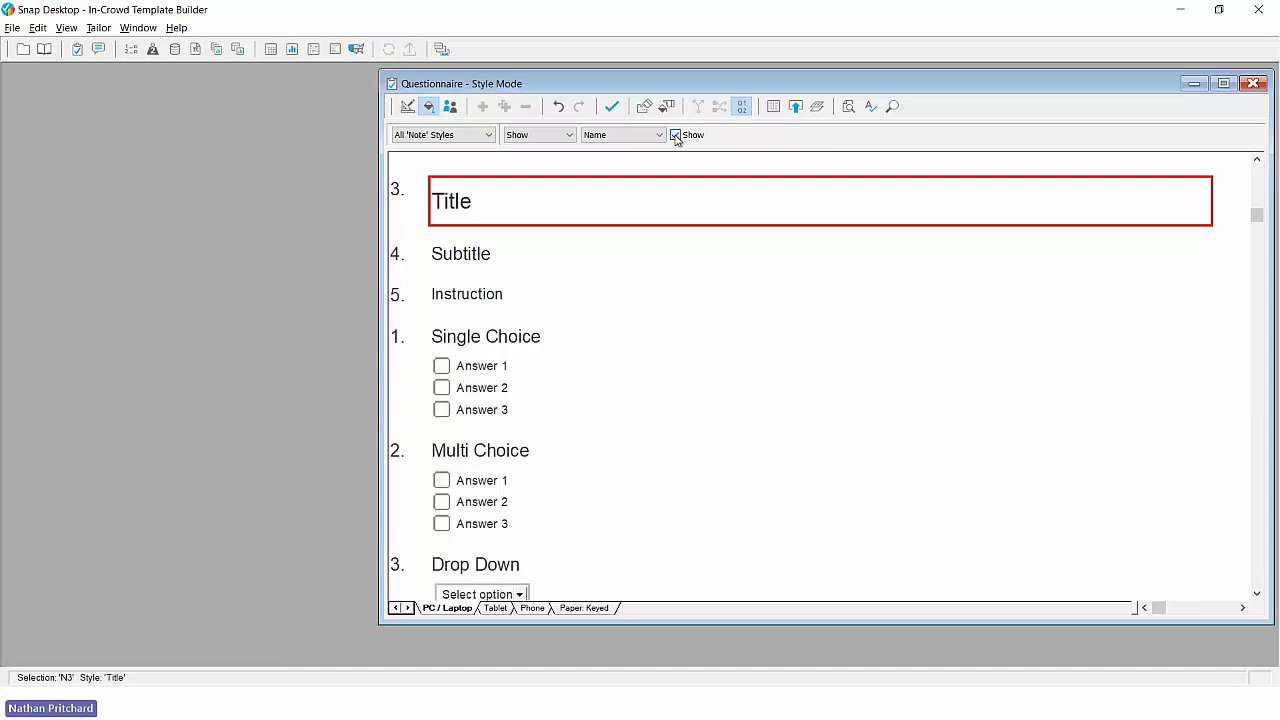
click(675, 135)
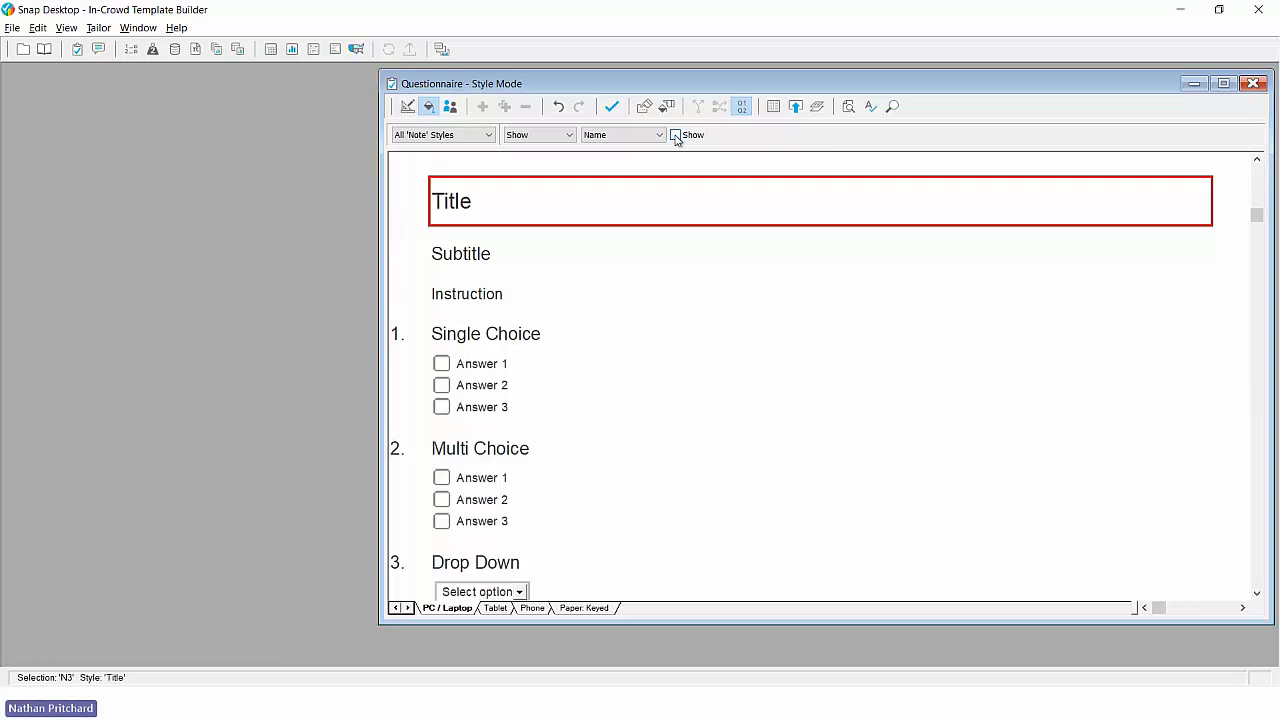
- Hide the question name for the Other style only
scroll(626, 286, down, 2)
scroll(626, 286, down, 7)
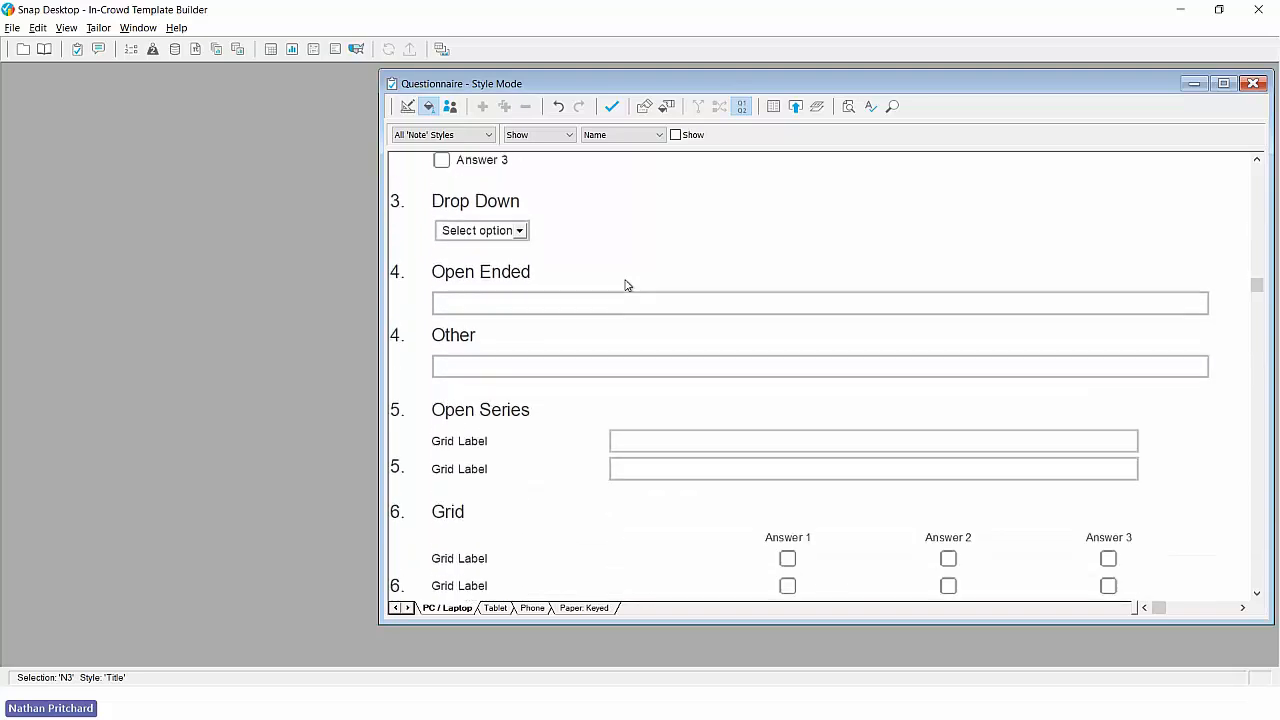
scroll(626, 286, down, 1)
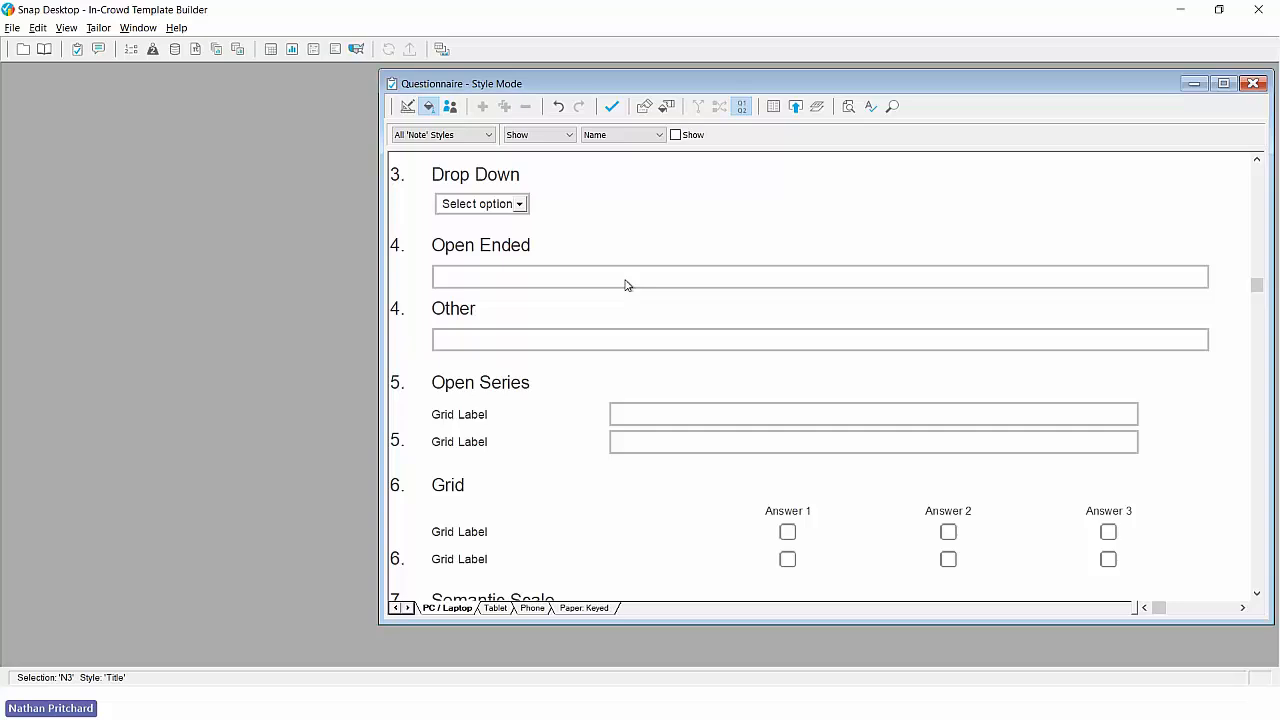
click(396, 313)
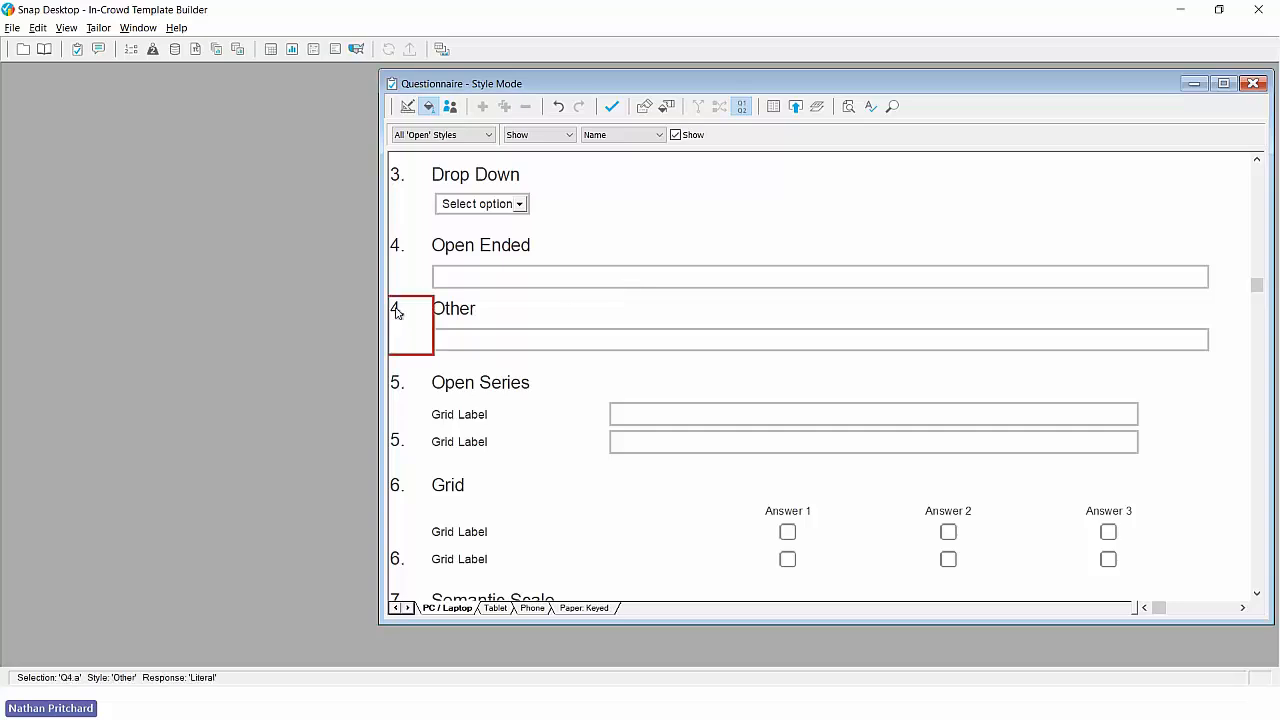
click(441, 137)
click(438, 148)
click(675, 136)
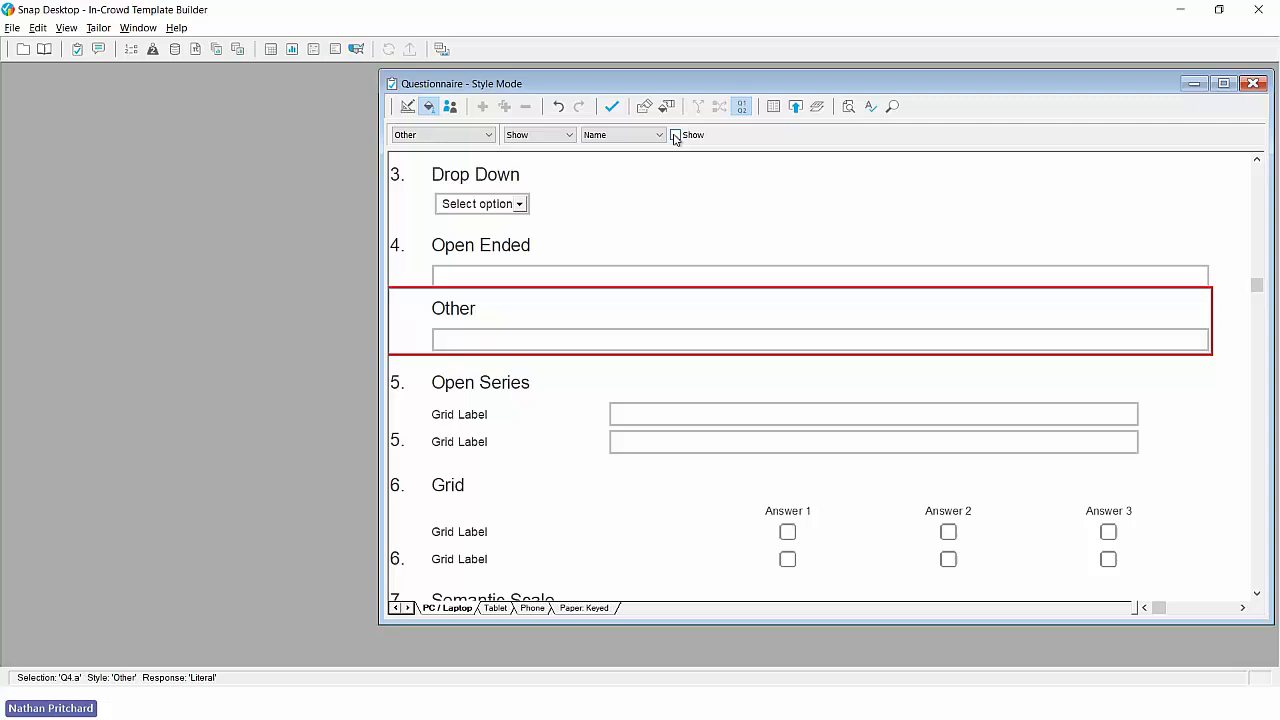
- Hide the question name for the Open Series Next style
click(395, 447)
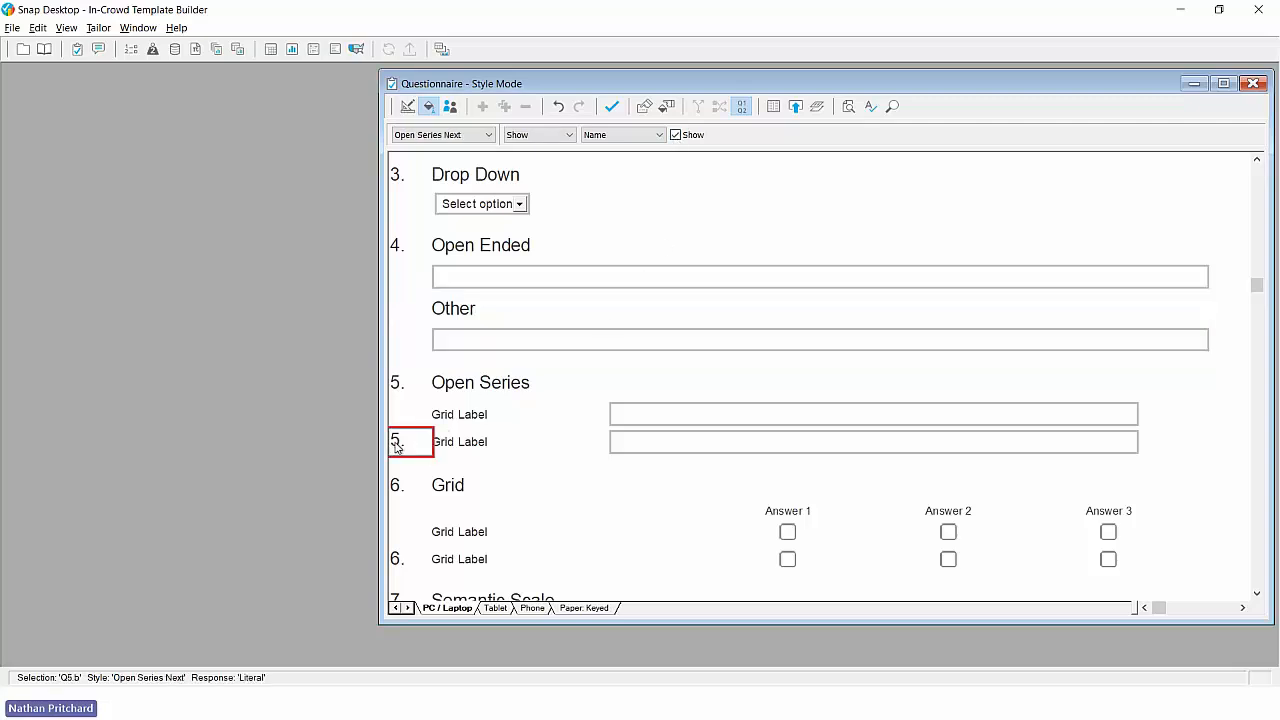
click(675, 136)
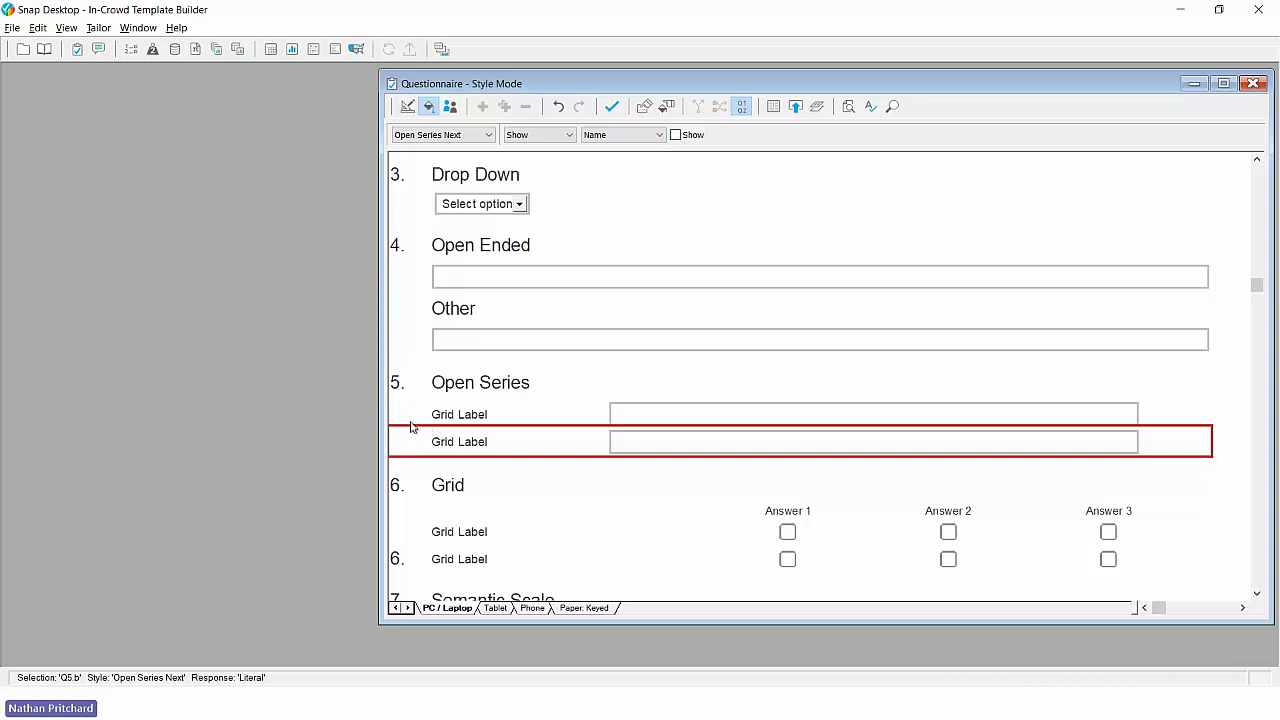
- Try showing the grid name for the Open Series Next and Open Series First styles, and undo both changes
click(626, 139)
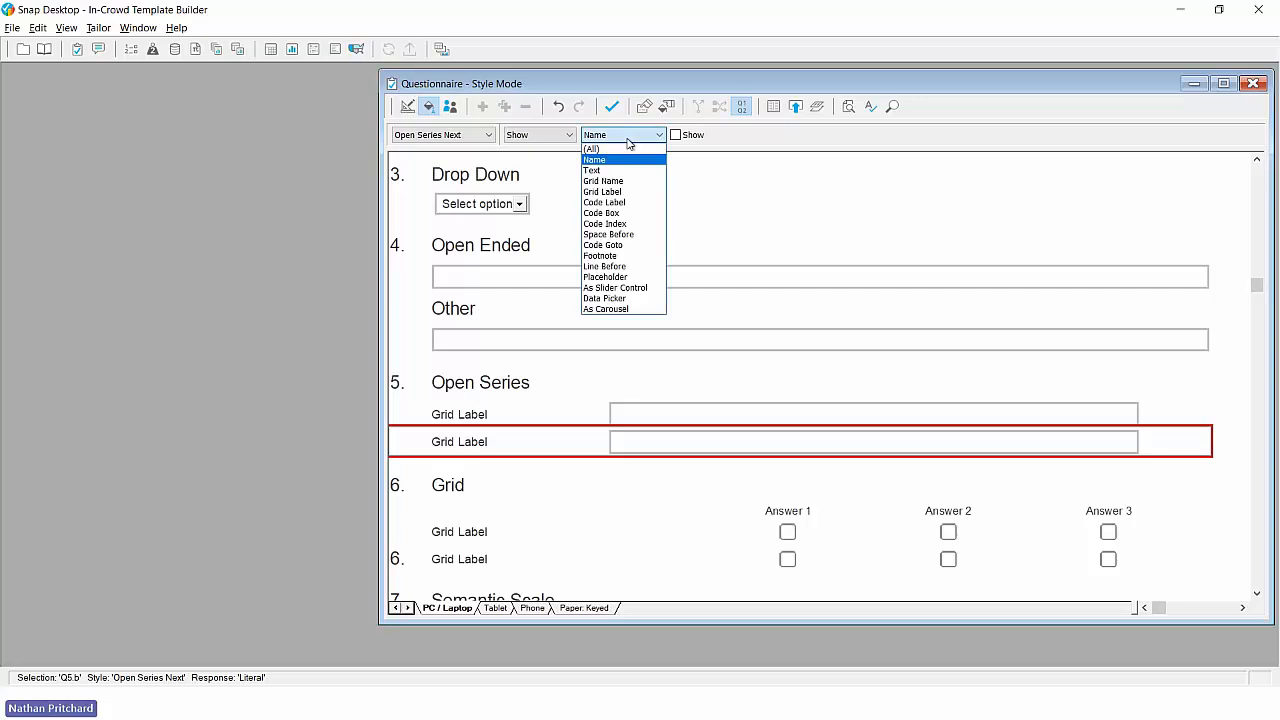
click(622, 181)
click(675, 135)
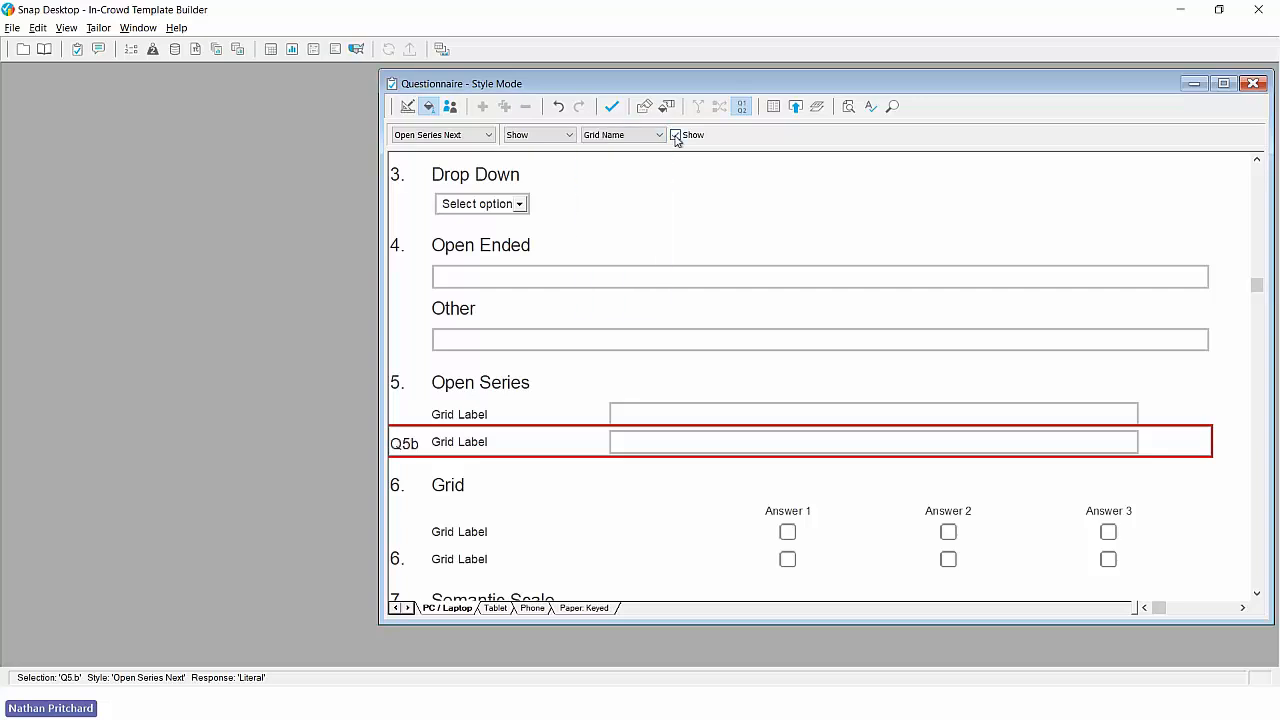
click(414, 418)
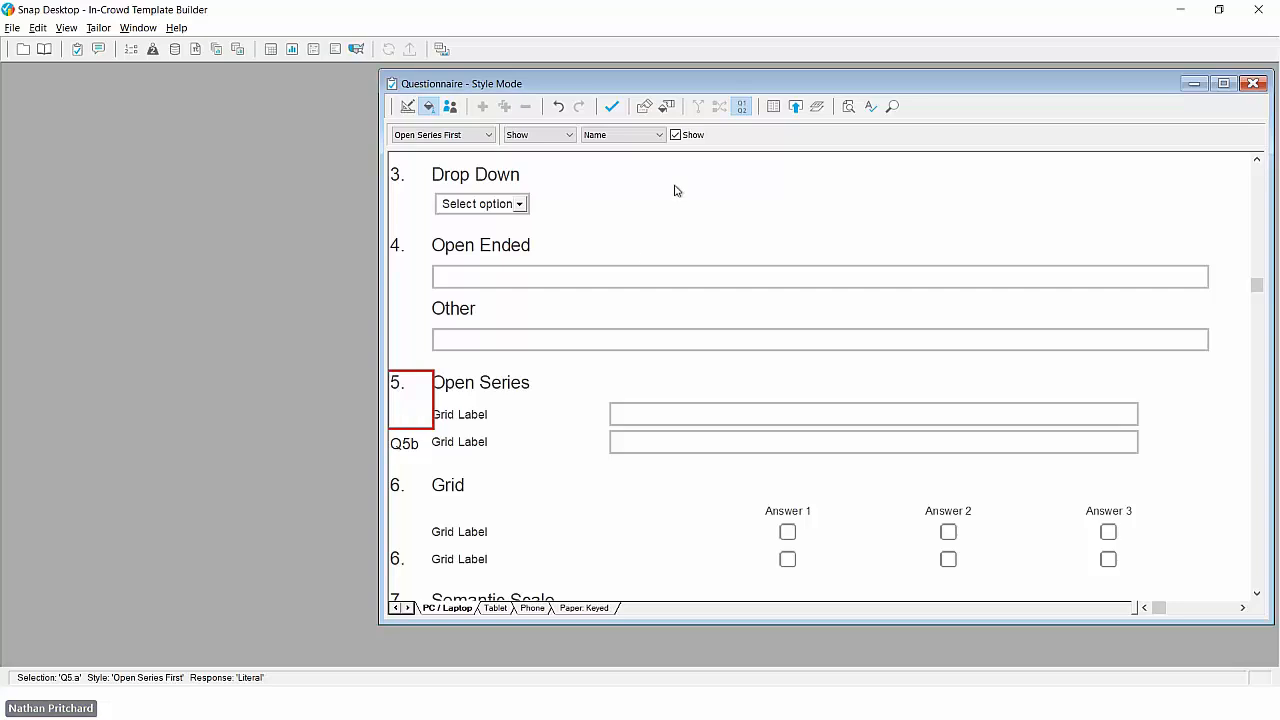
click(641, 137)
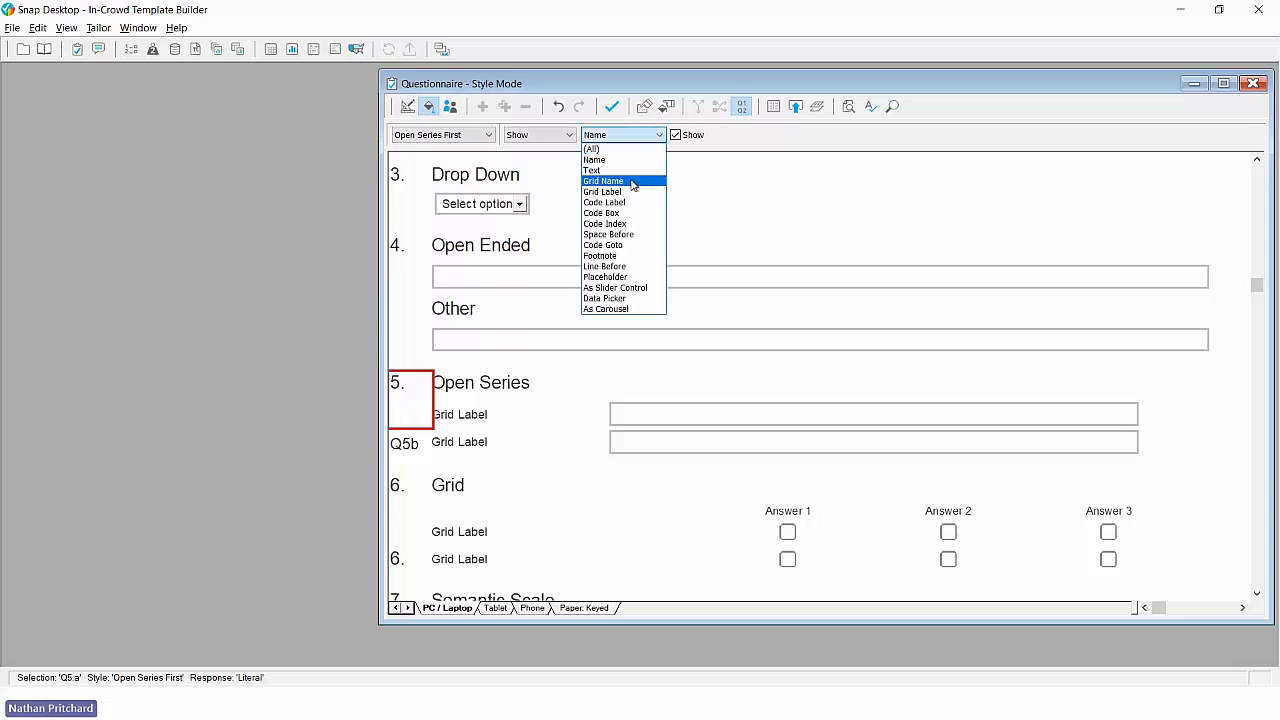
click(640, 180)
click(675, 135)
click(675, 136)
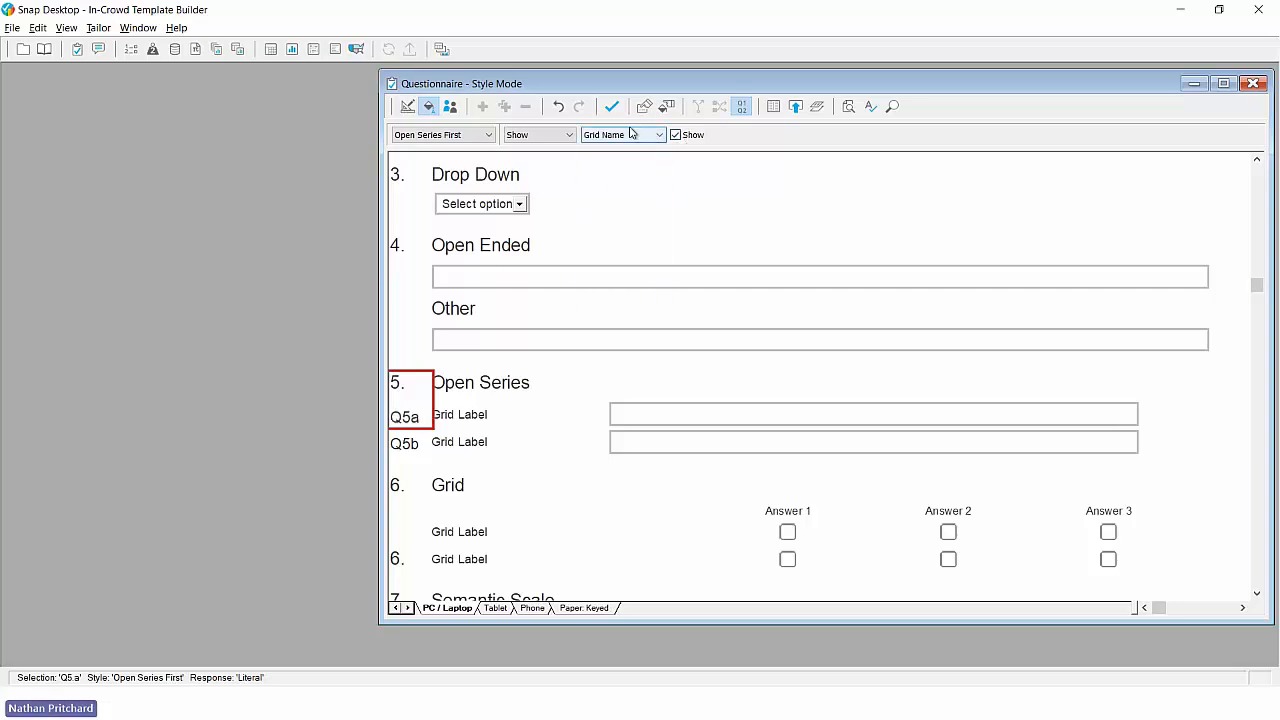
click(558, 106)
click(558, 106)
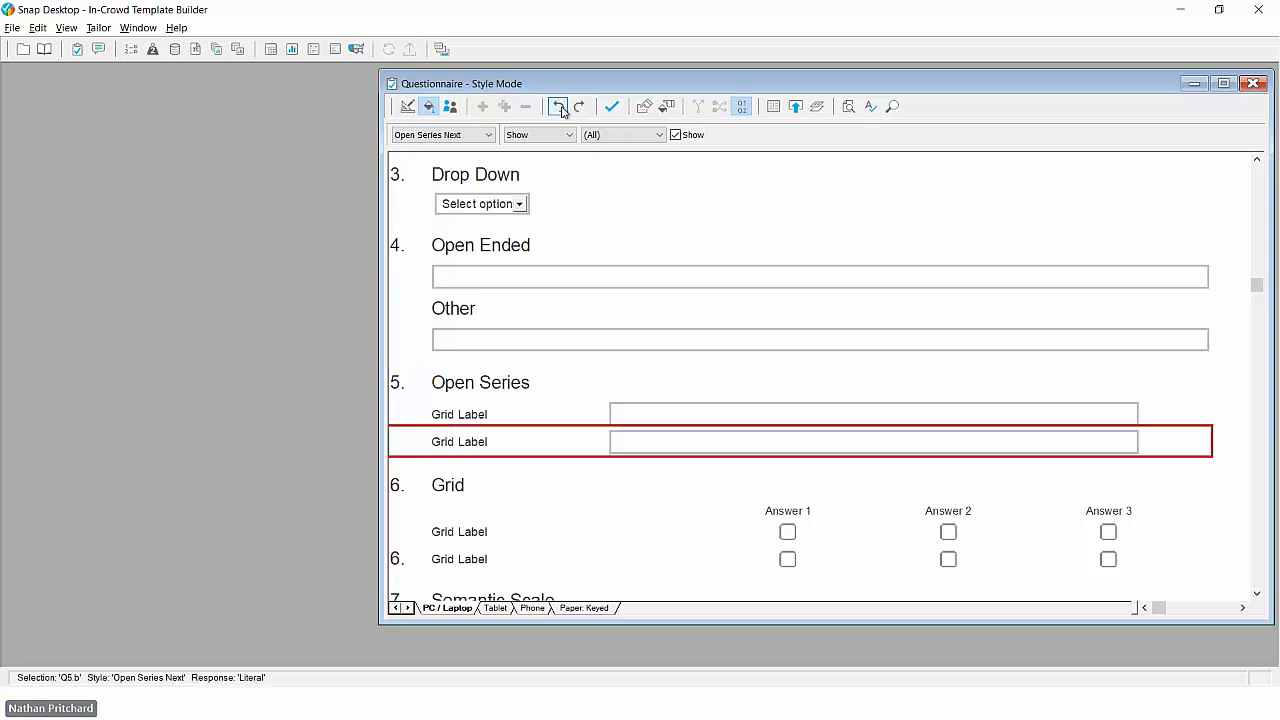
- Hide the question name for the Grid Next and Semantic Scale Next styles
scroll(530, 306, down, 3)
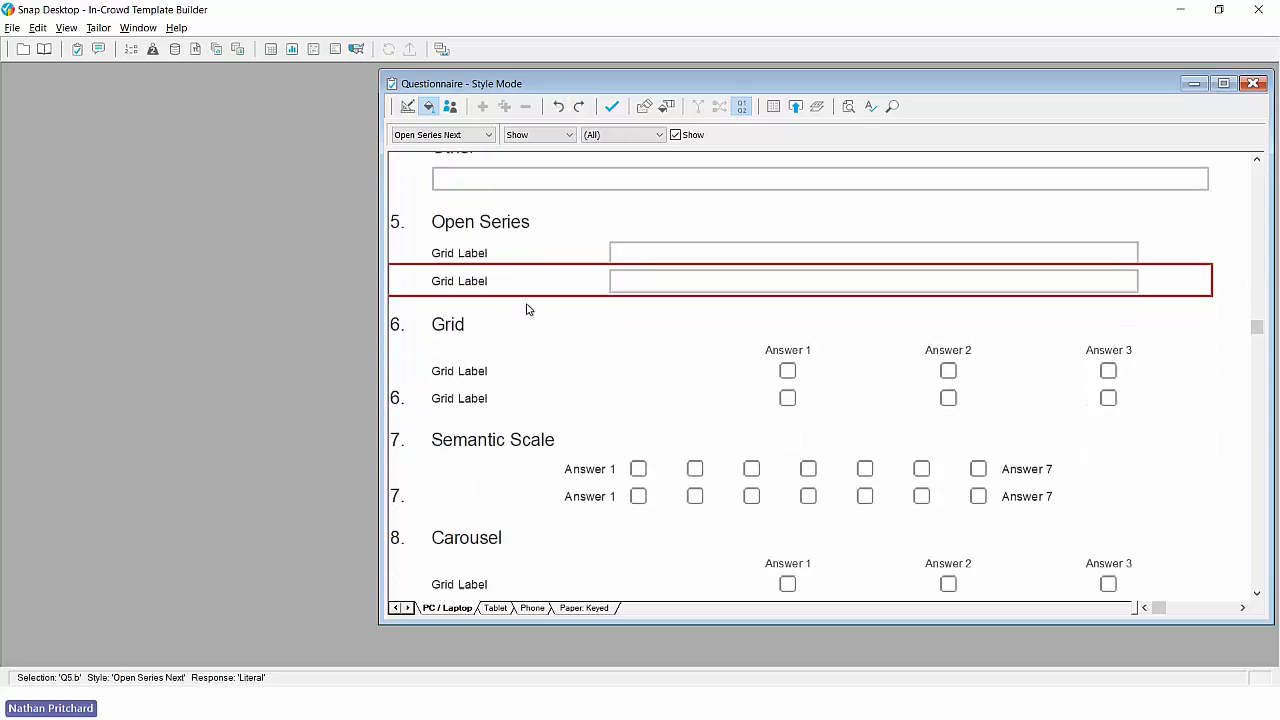
click(397, 405)
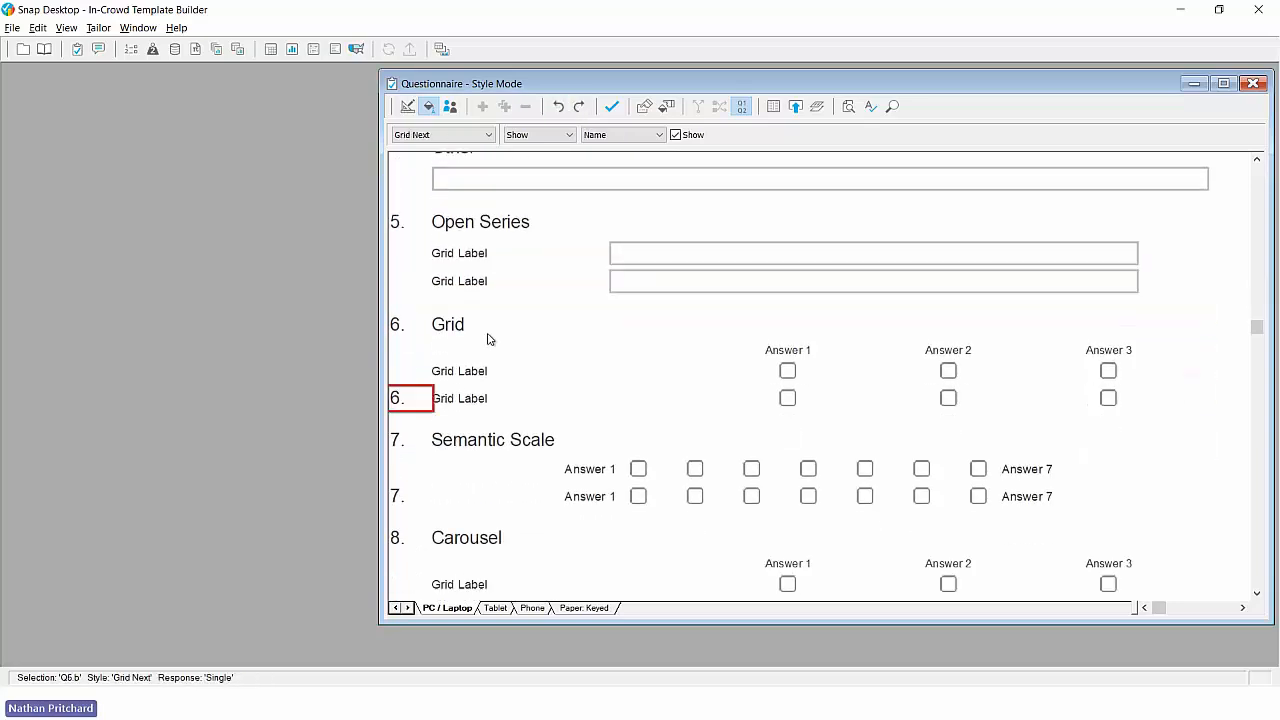
click(675, 135)
scroll(547, 310, down, 3)
click(397, 362)
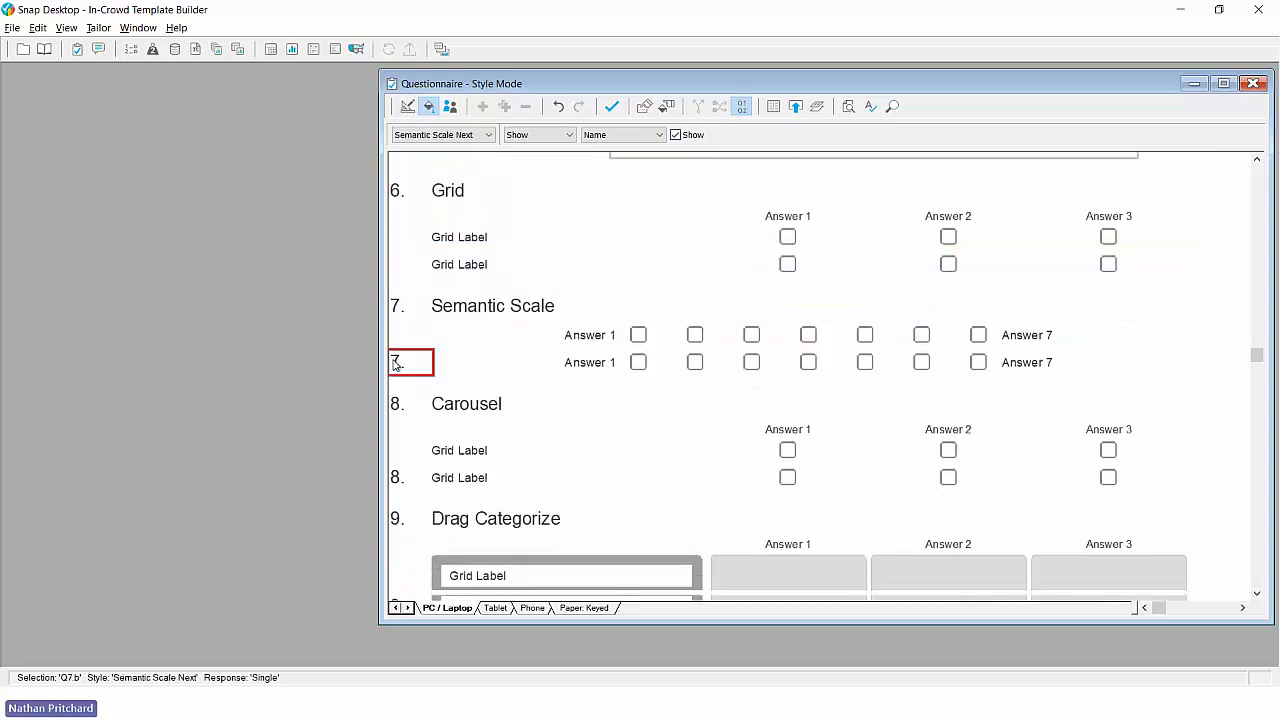
click(675, 135)
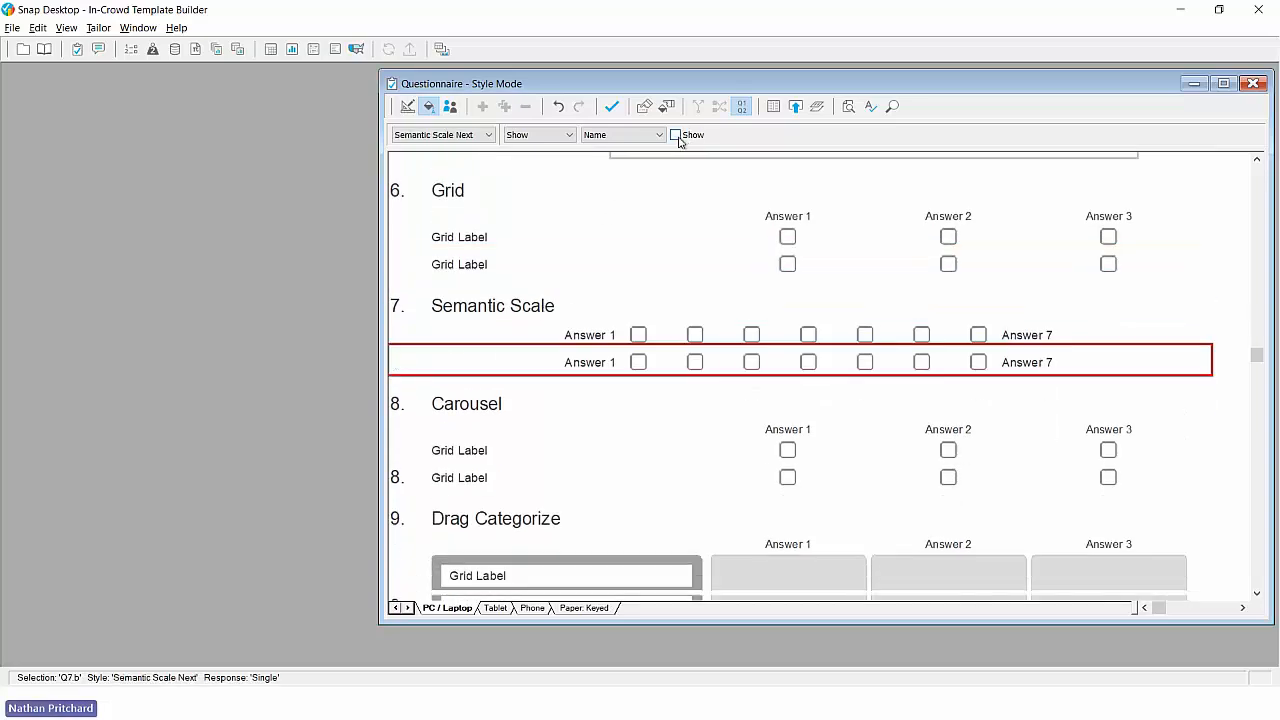
- Hide the question name for the Carousel Next and Drag Categorize Next styles
scroll(575, 282, down, 3)
click(397, 372)
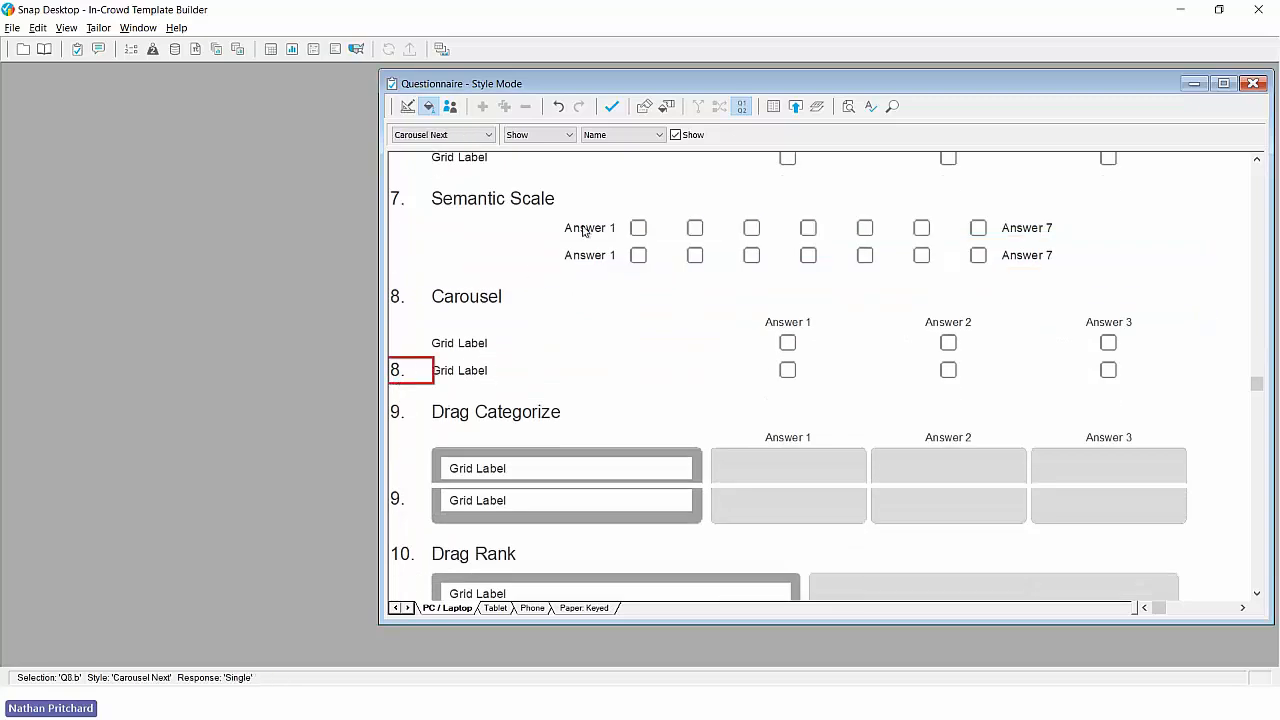
click(675, 135)
scroll(620, 317, down, 4)
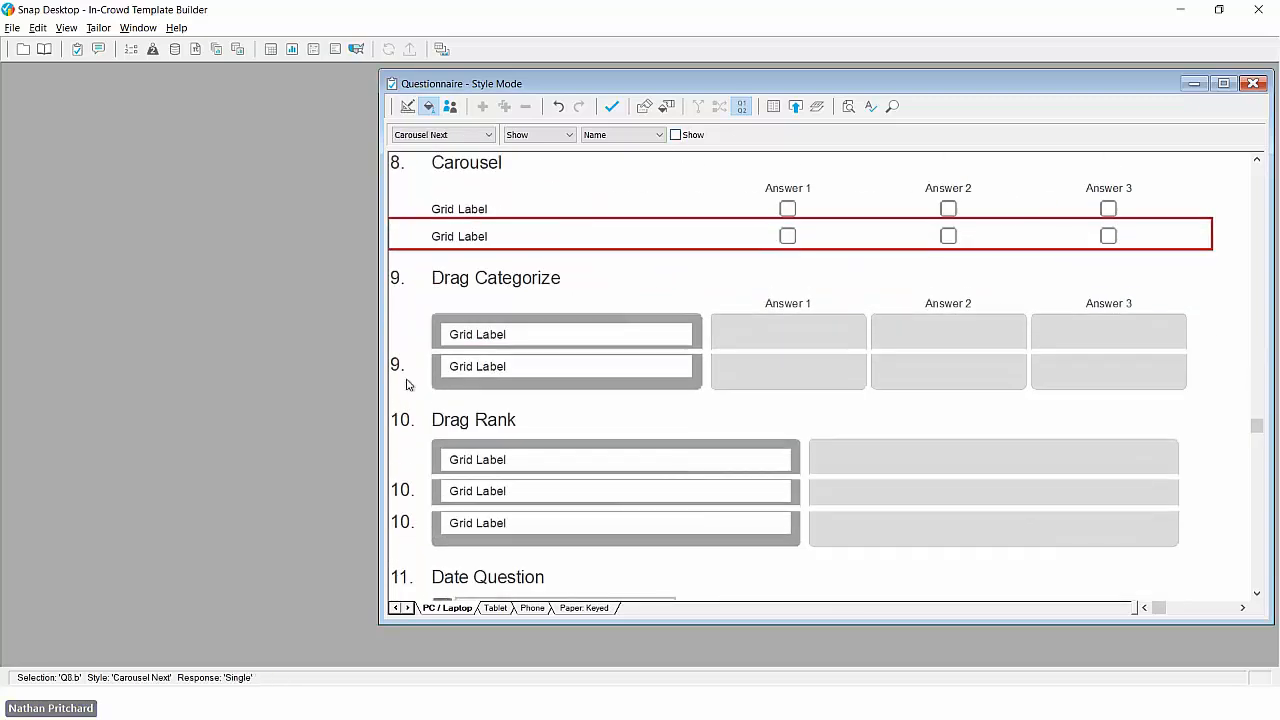
click(397, 368)
click(675, 135)
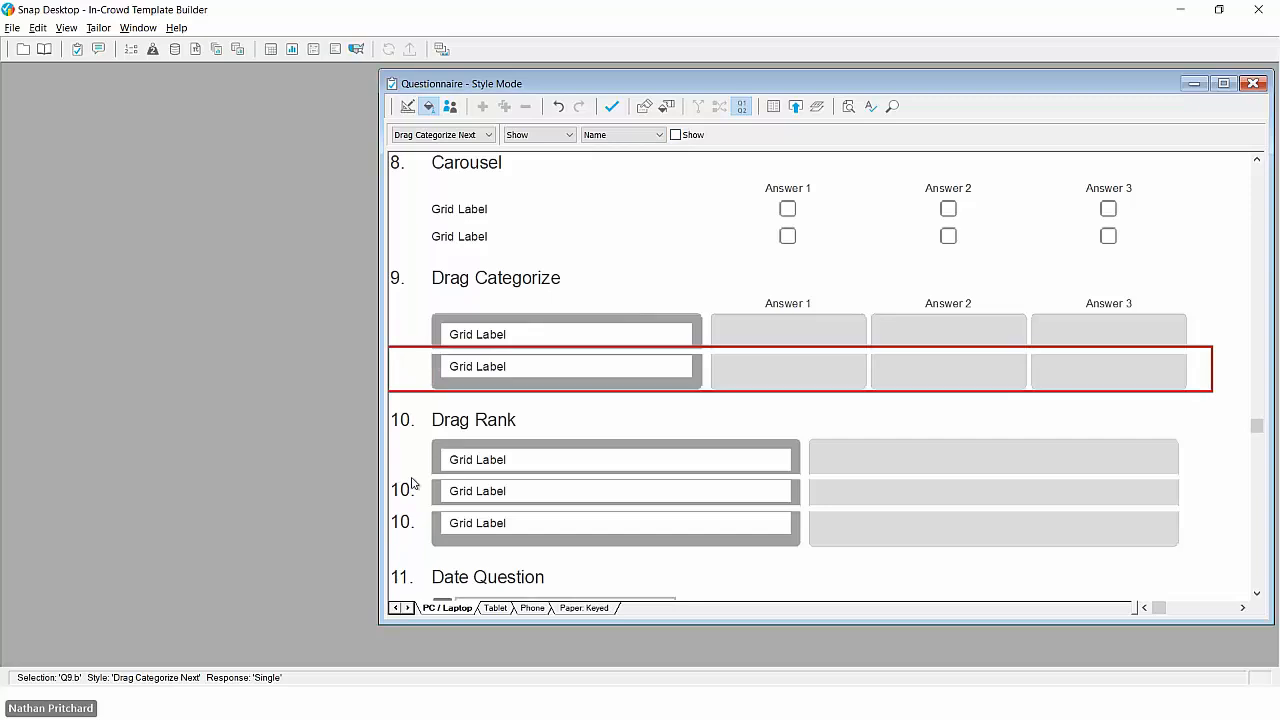
- Hide the question name for the Drag Rank Next style and check the numbering through the rest of the template
click(401, 493)
click(675, 135)
scroll(597, 369, down, 8)
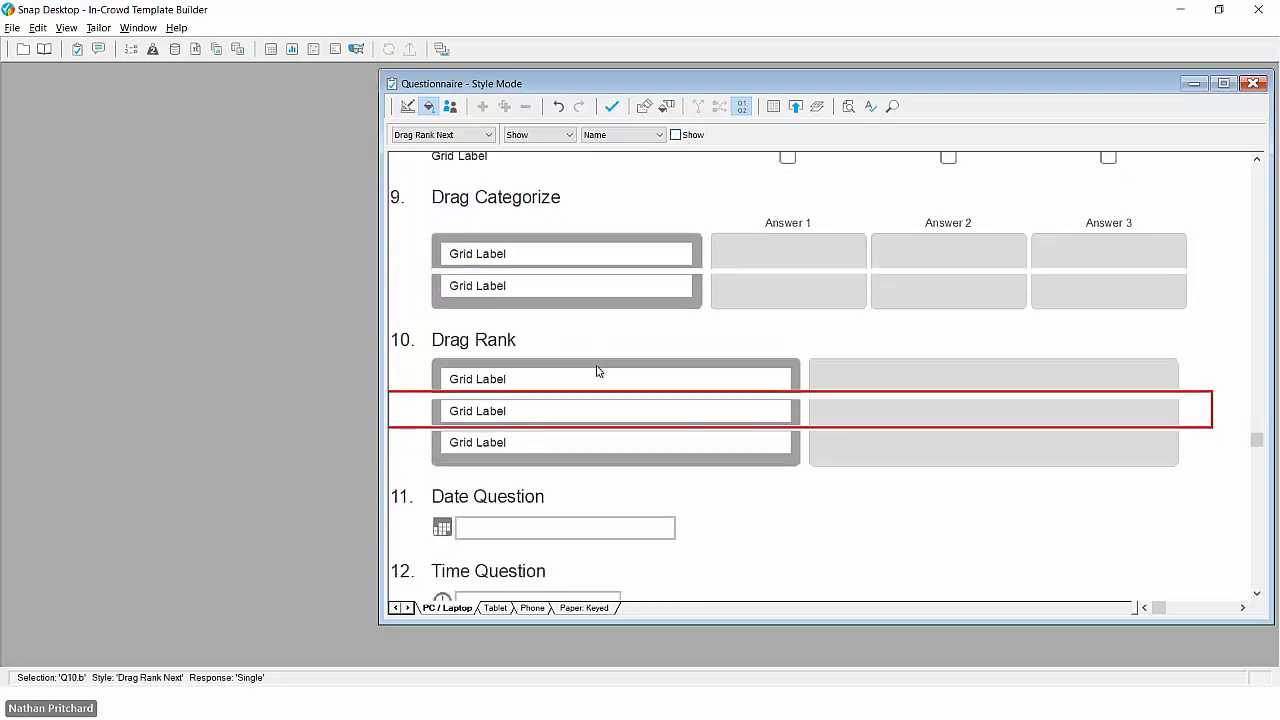
scroll(597, 371, down, 1)
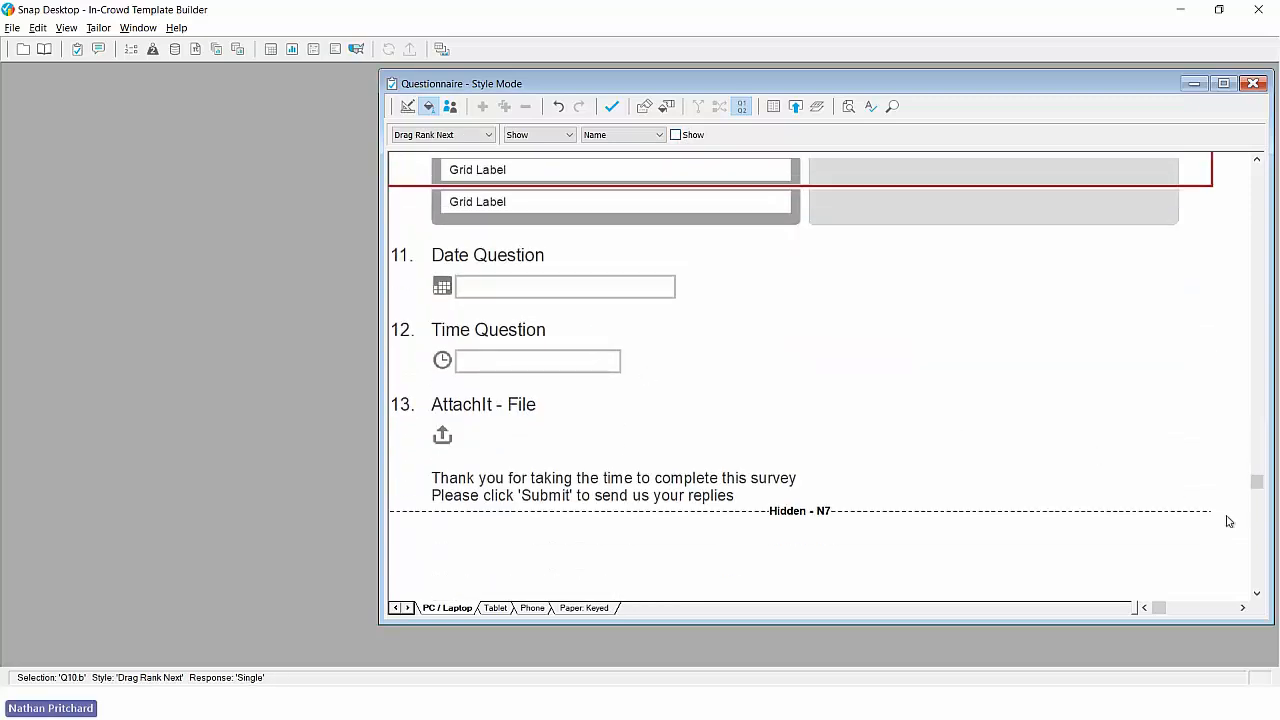
drag(1257, 484, 1259, 190)
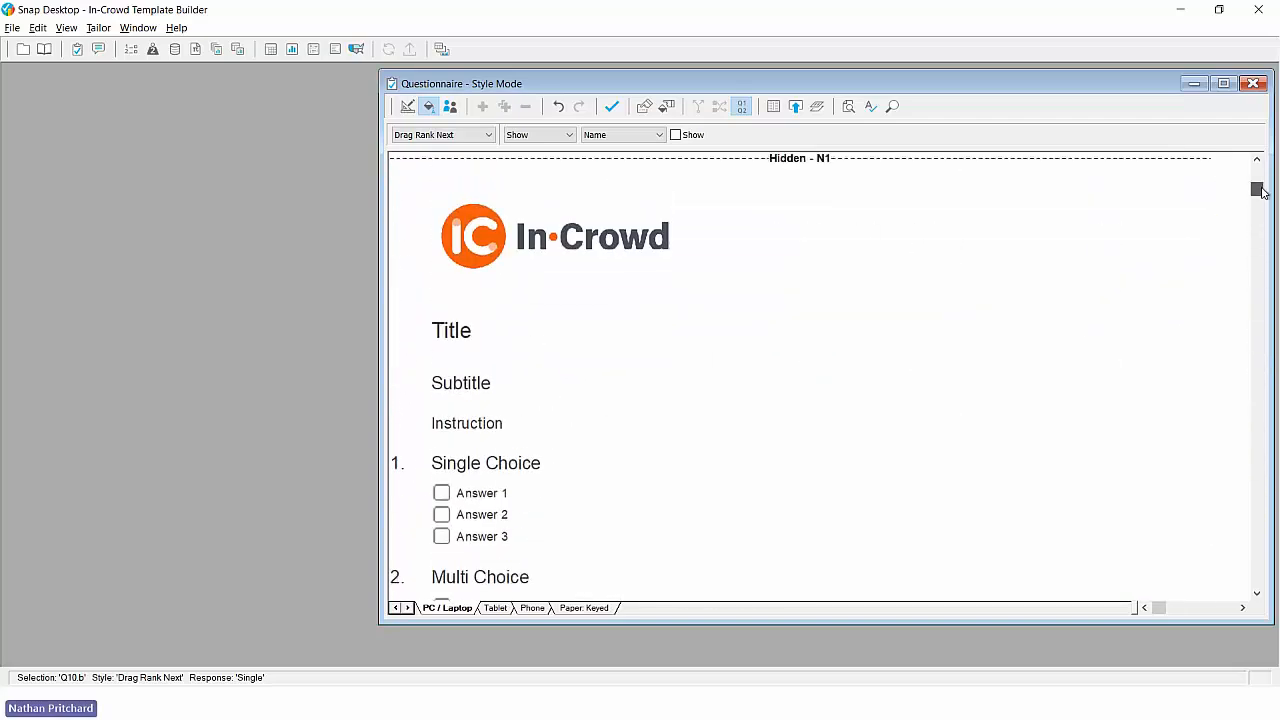
- Italicise the Single Choice question text in Design Mode so that only Q1 departs from its style
click(520, 468)
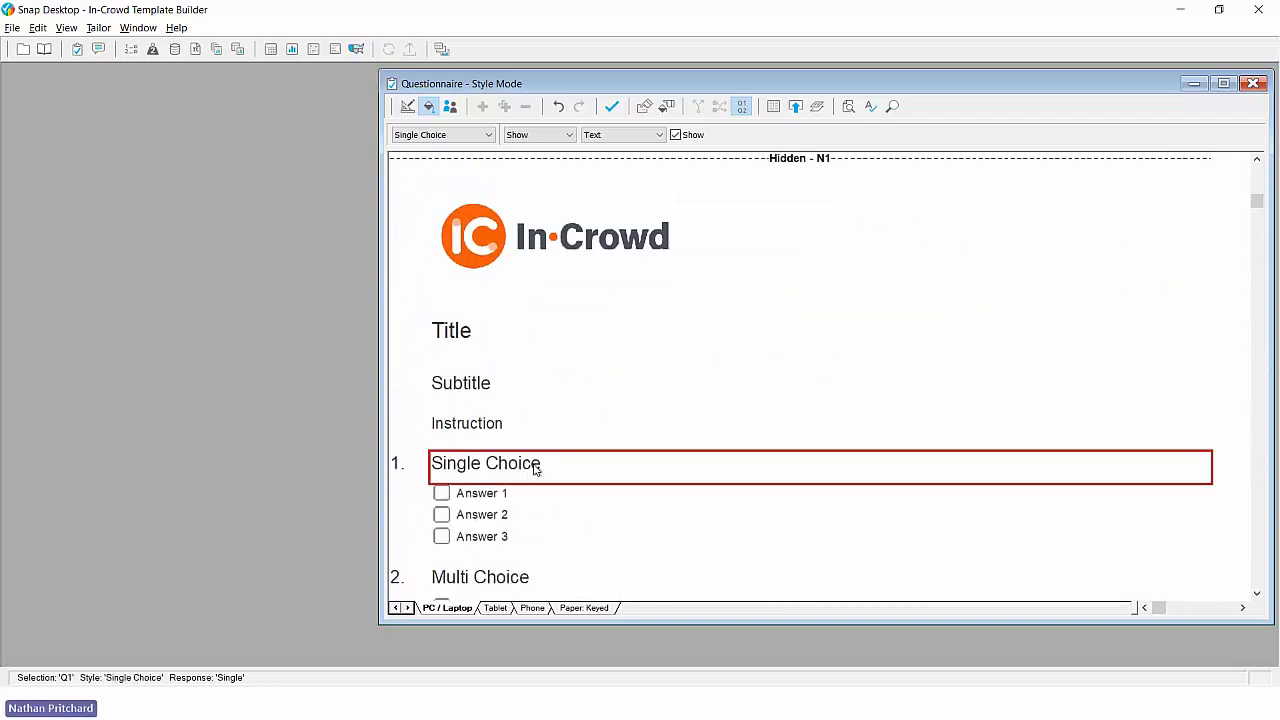
click(408, 107)
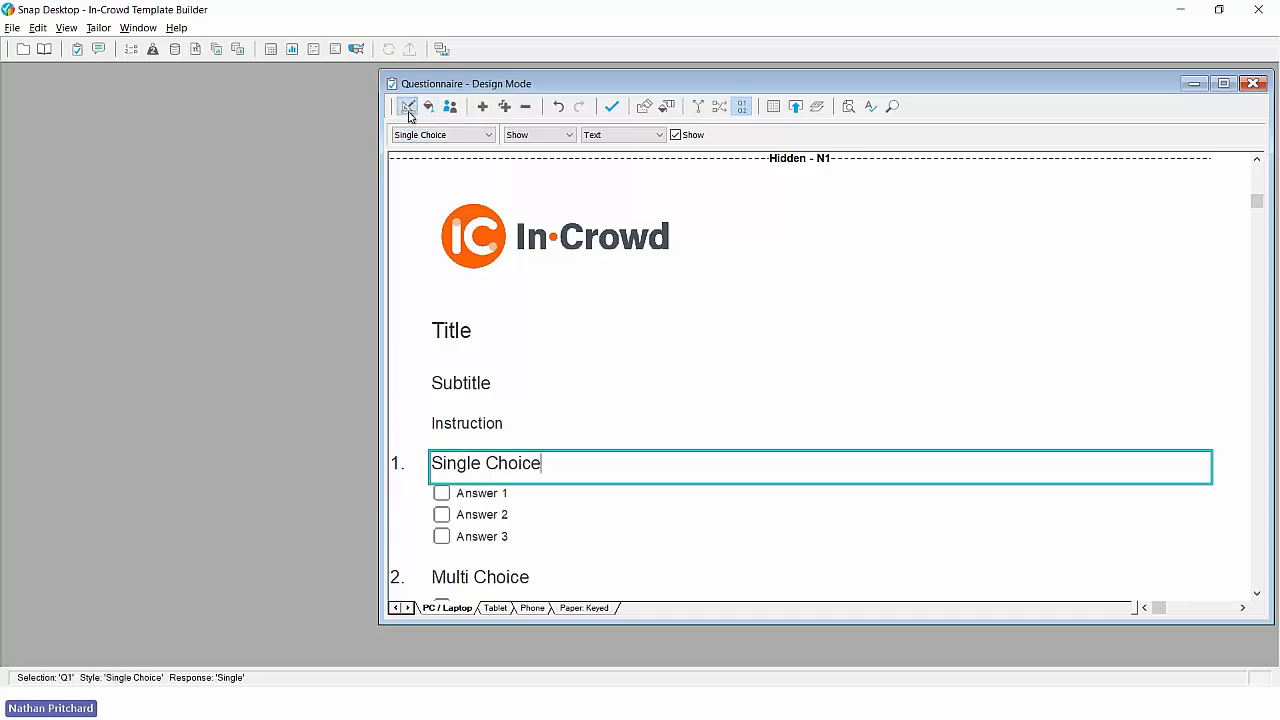
scroll(457, 297, down, 1)
drag(432, 356, 528, 356)
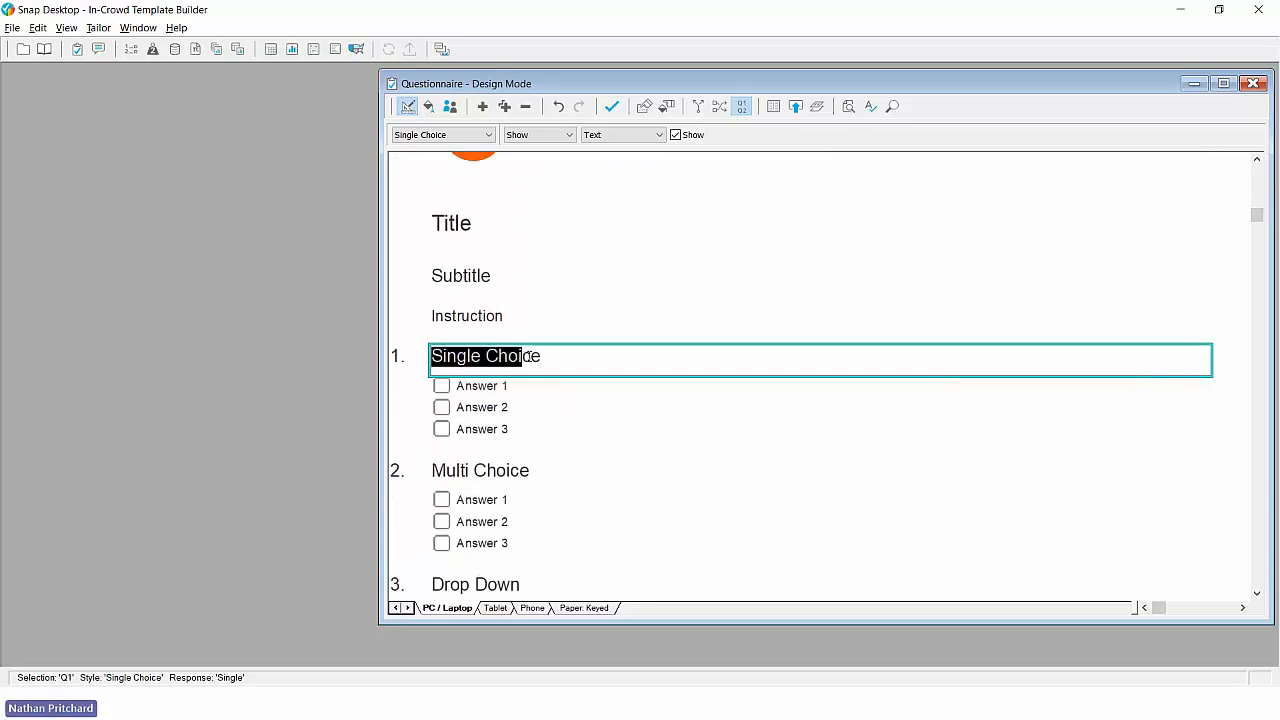
click(530, 135)
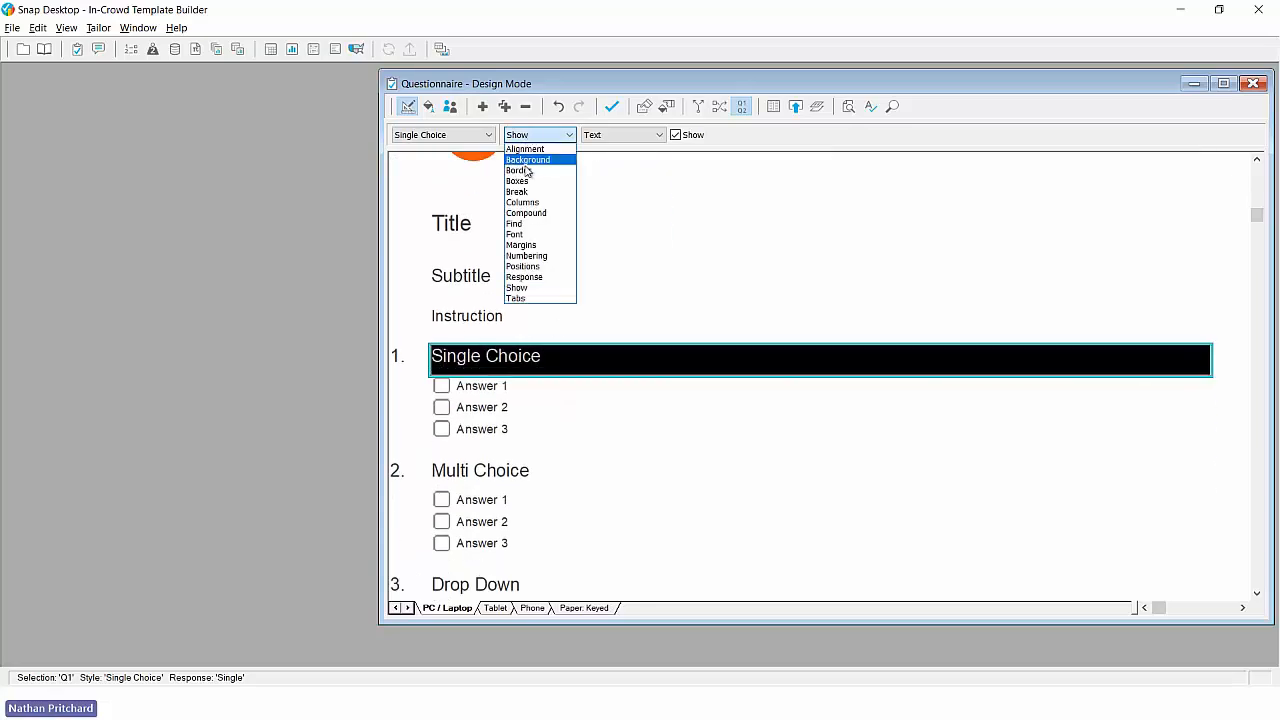
click(529, 234)
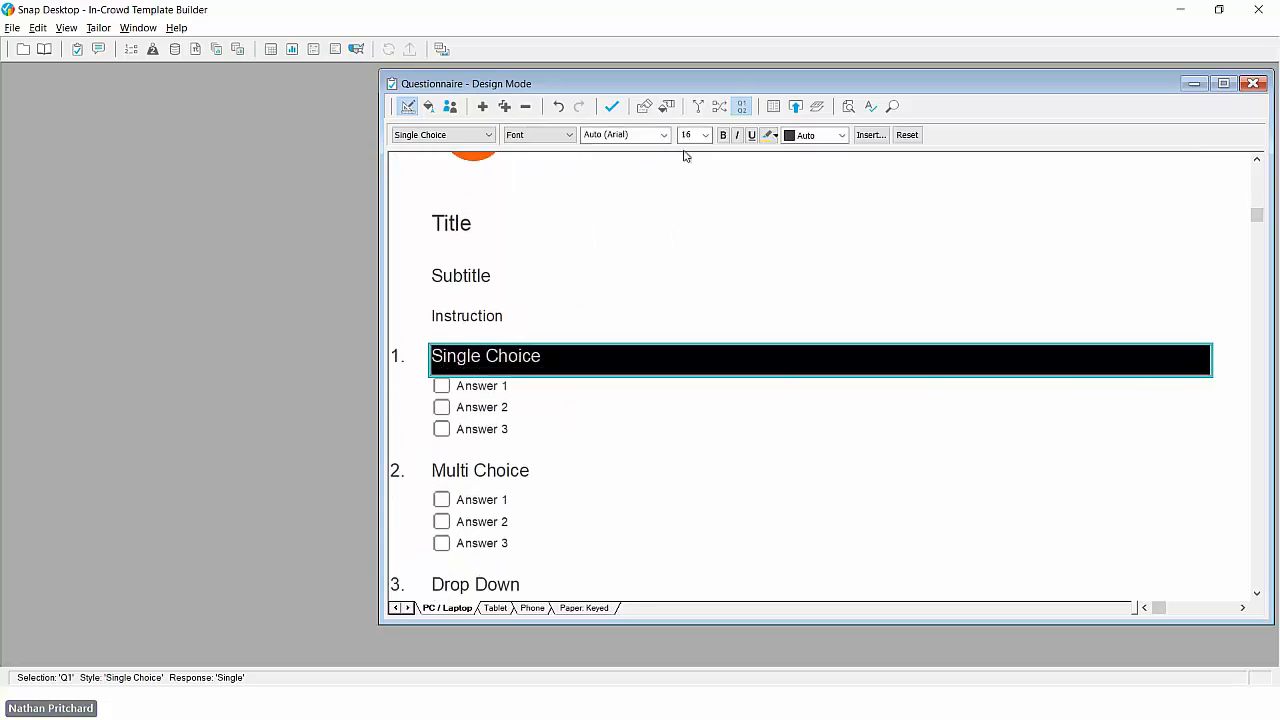
click(737, 135)
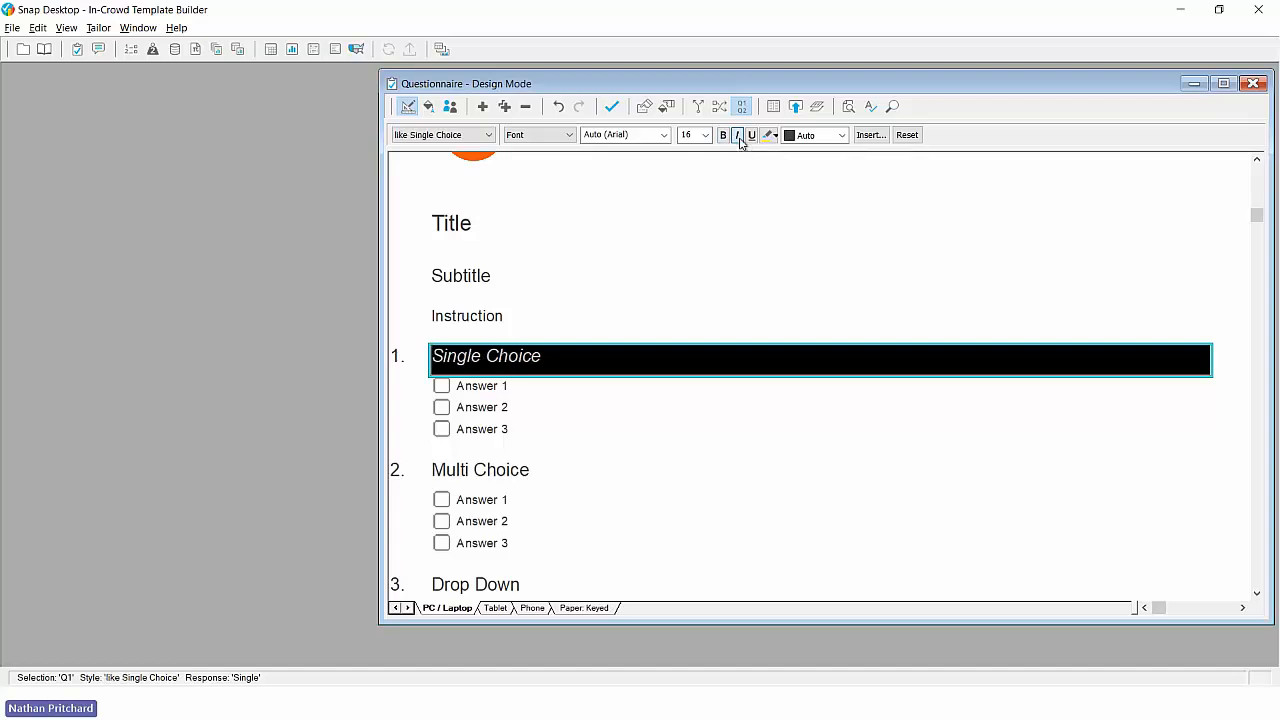
click(475, 366)
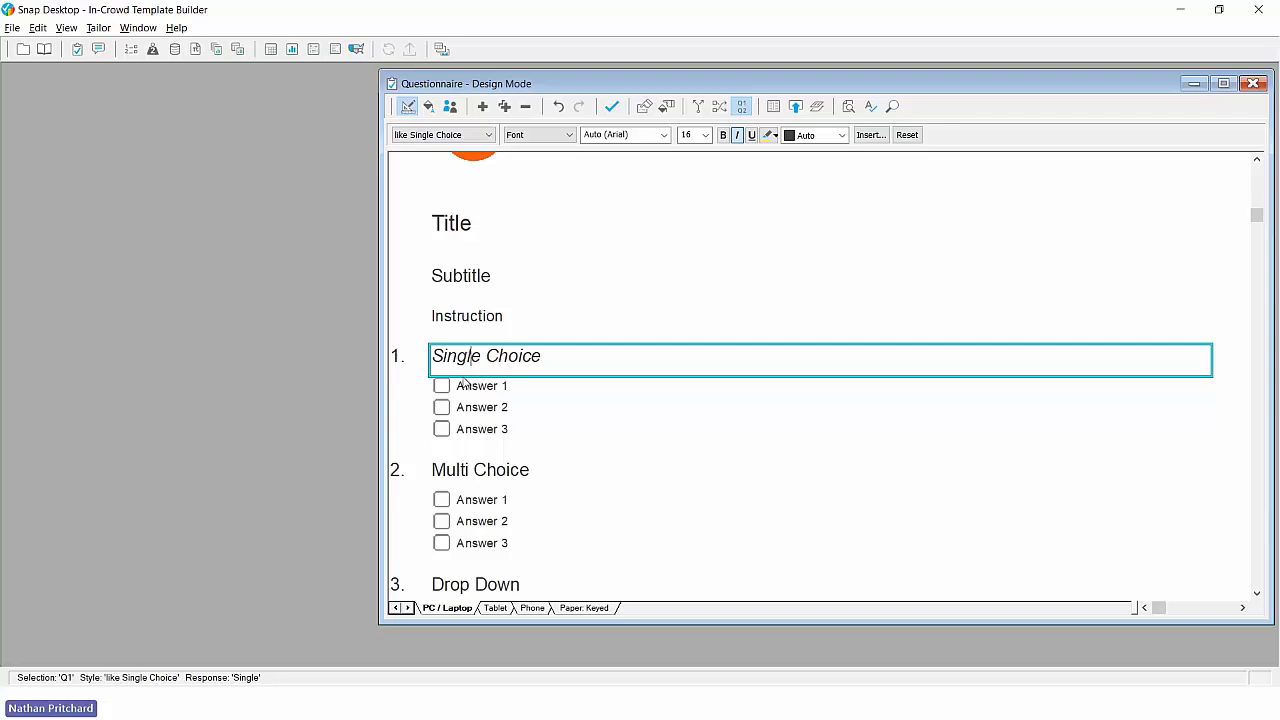
- Inspect the properties and re-assignment options of Q1's 'like Single Choice' style in the Style Organiser, and undo the italic formatting
click(429, 107)
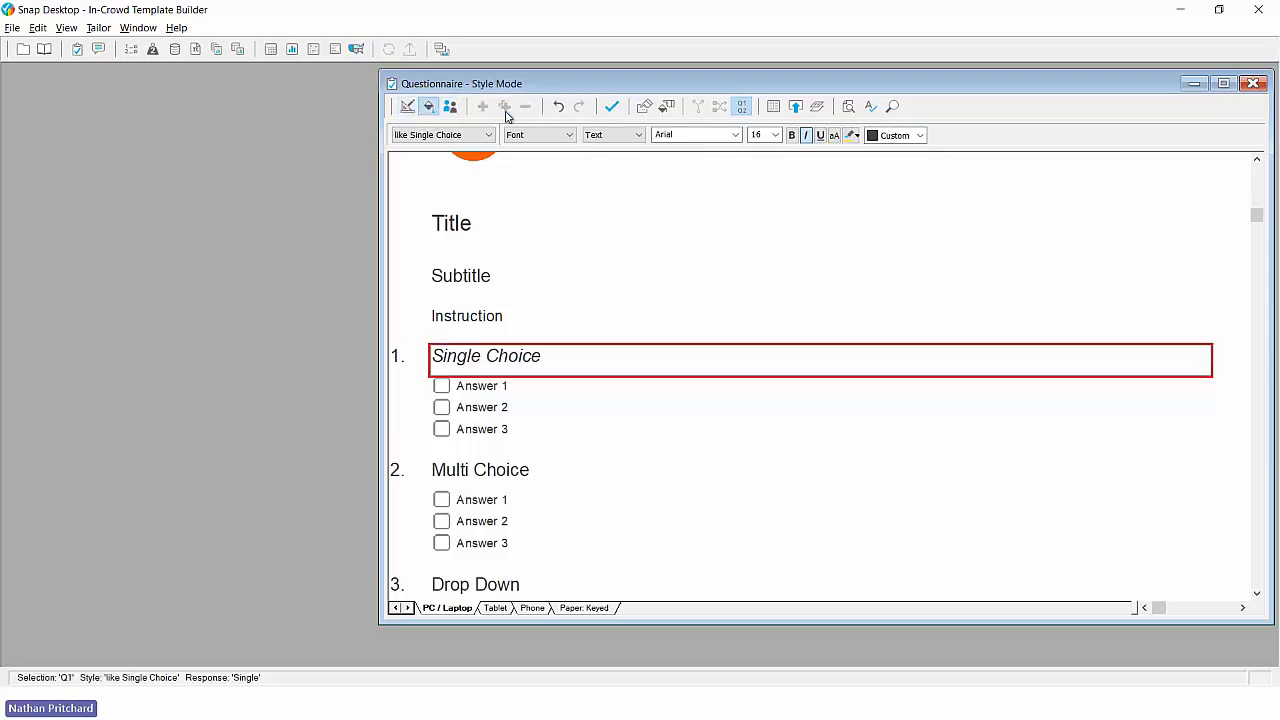
click(664, 107)
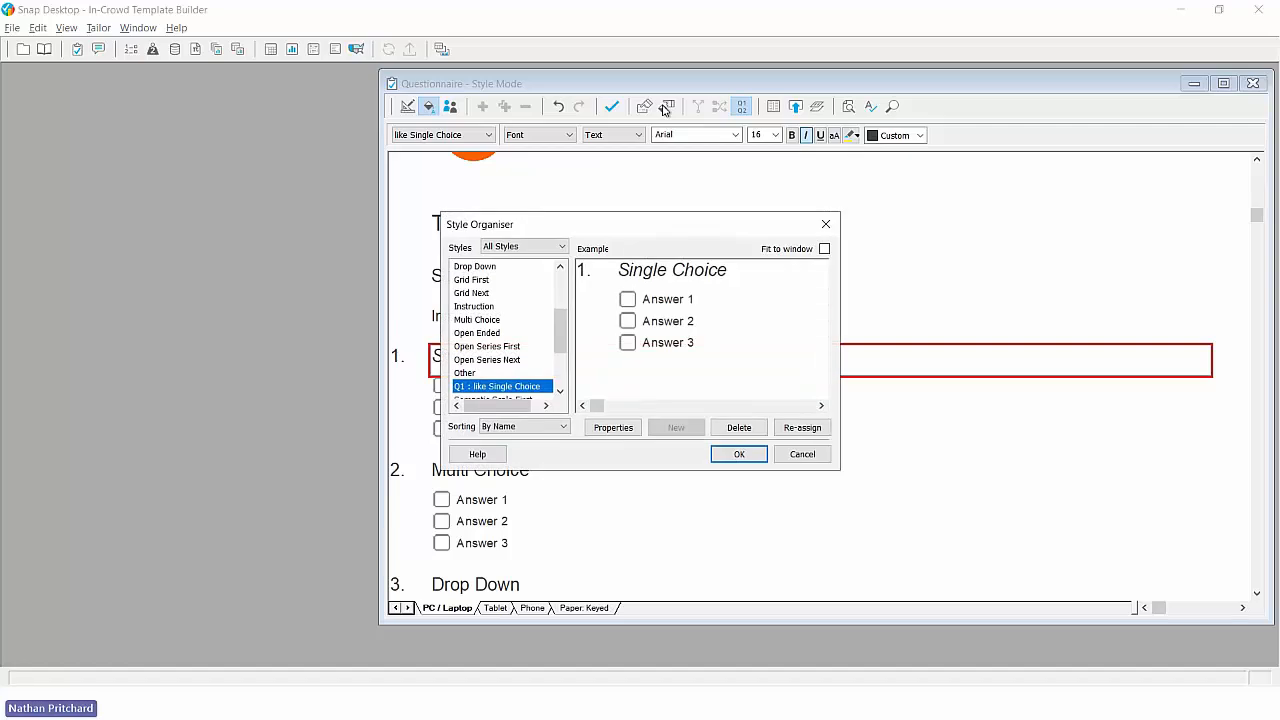
drag(662, 225, 771, 217)
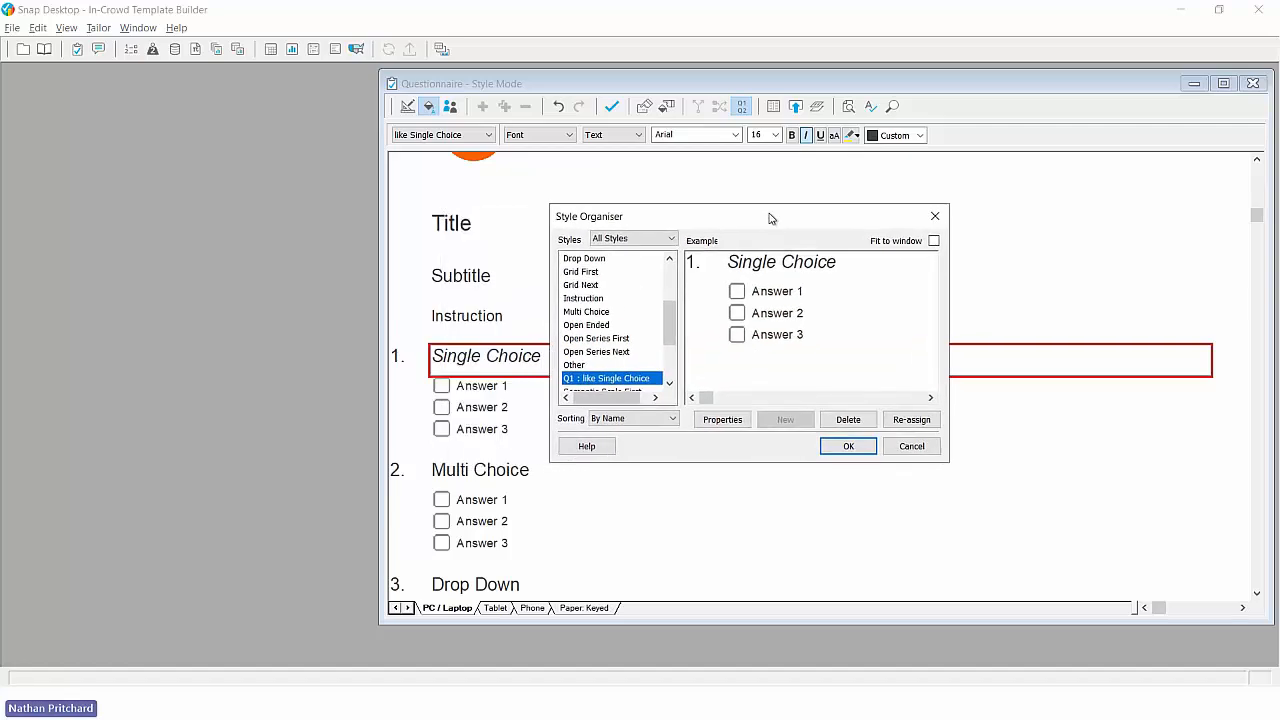
click(722, 420)
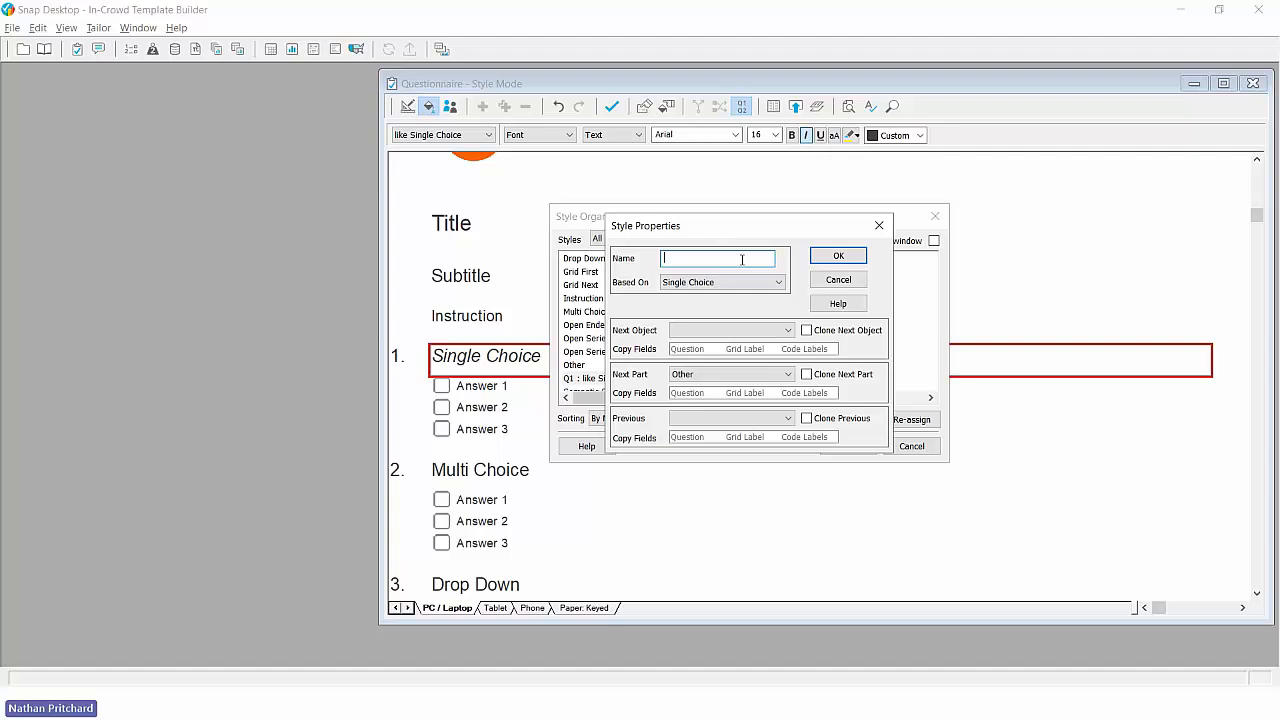
click(823, 280)
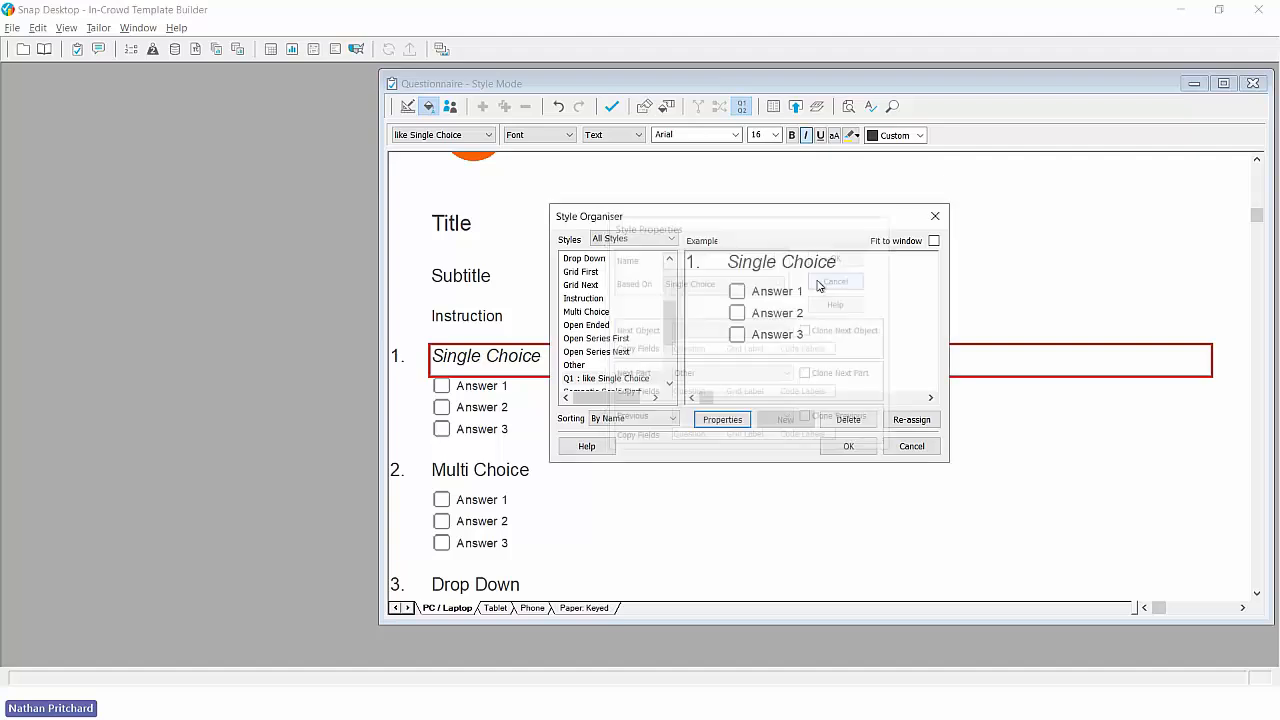
click(912, 420)
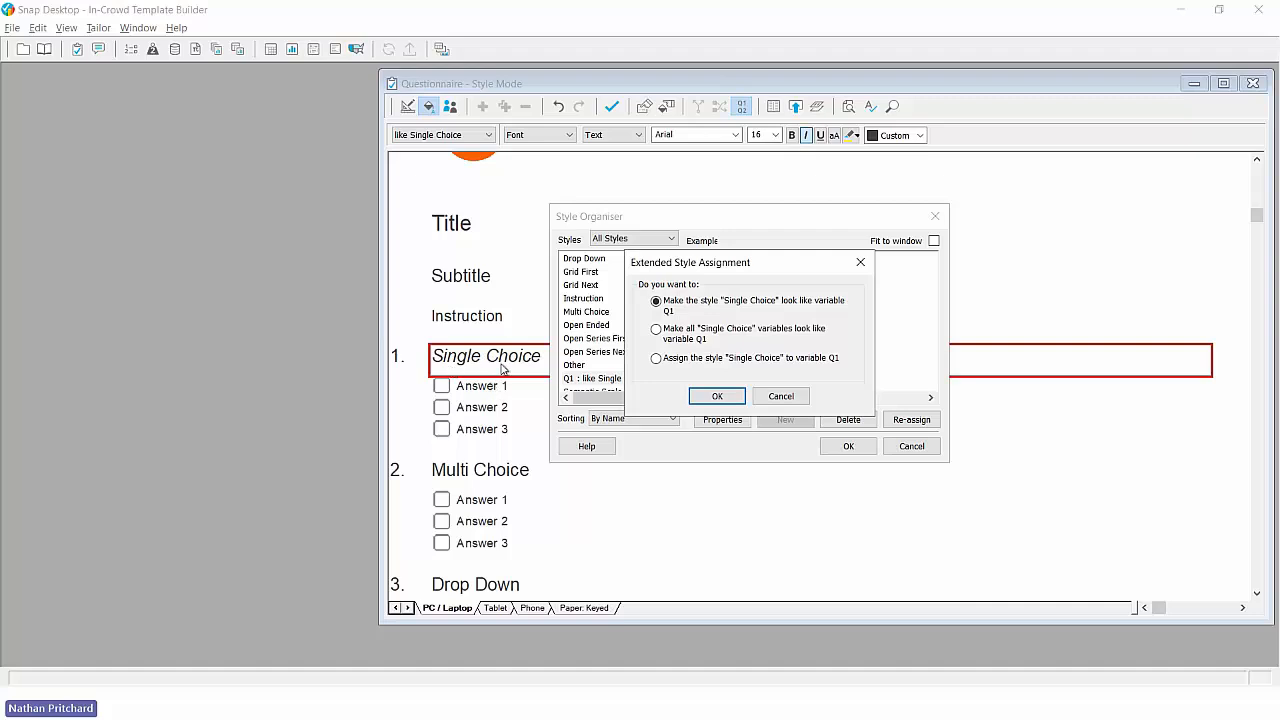
click(790, 397)
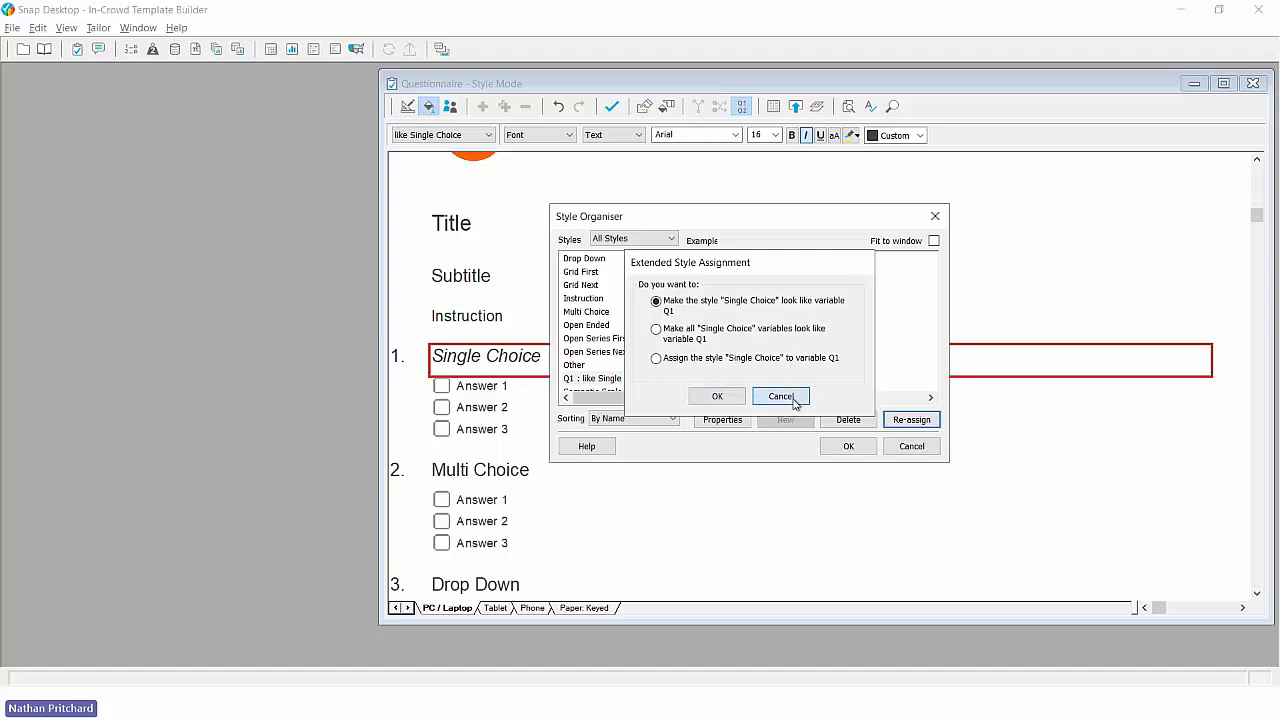
click(927, 454)
click(559, 110)
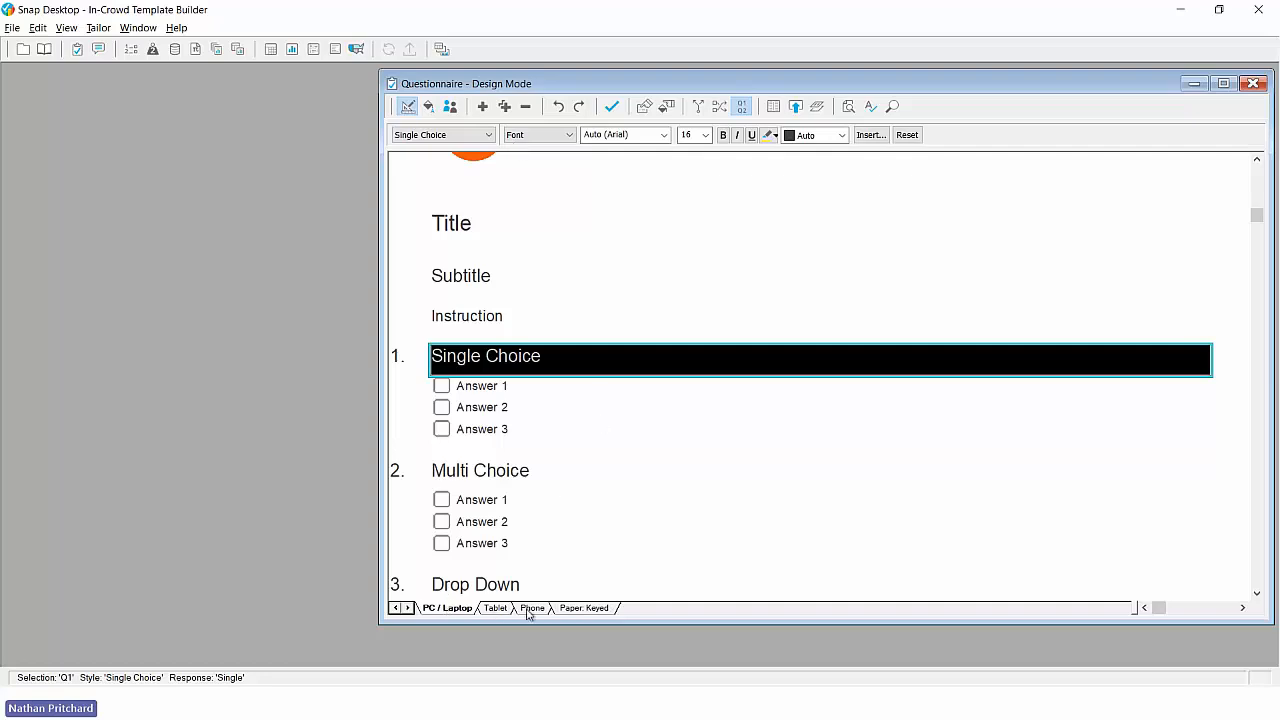
- Look through the Tablet, Phone and Paper: Keyed editions to compare their question layout
click(496, 610)
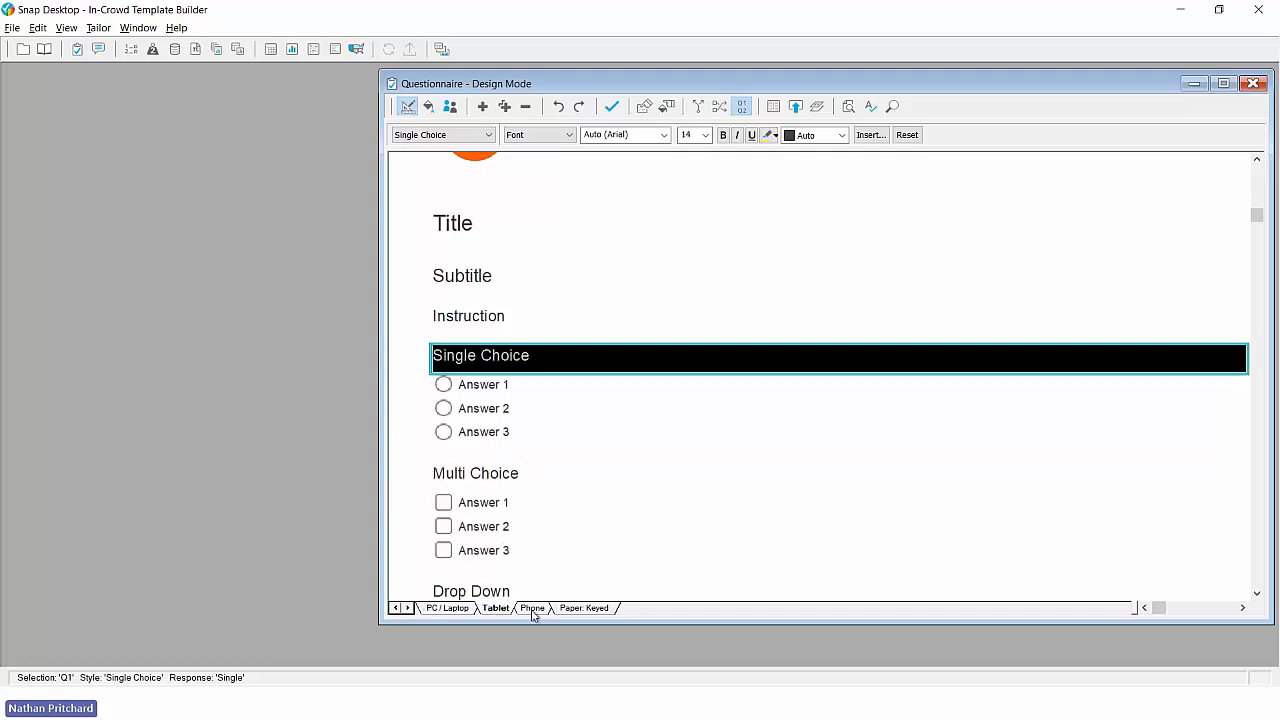
click(533, 610)
click(572, 608)
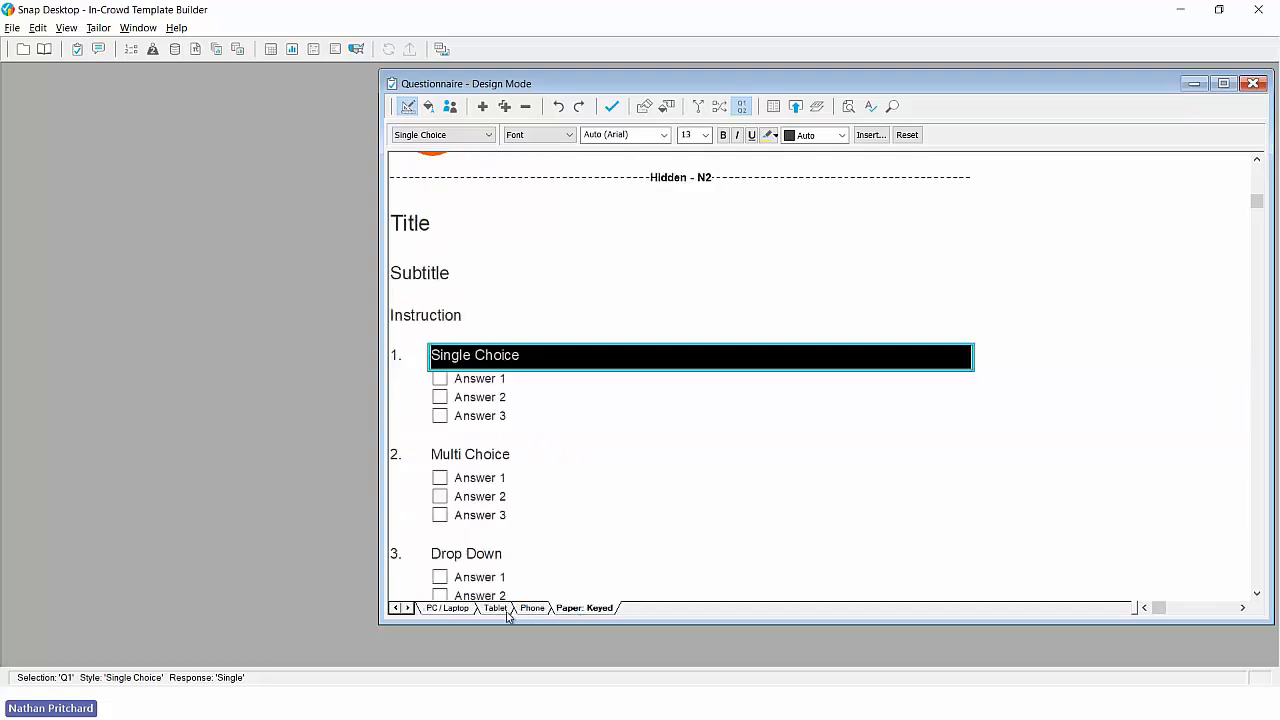
- Return to the PC / Laptop edition and save the questionnaire
click(452, 609)
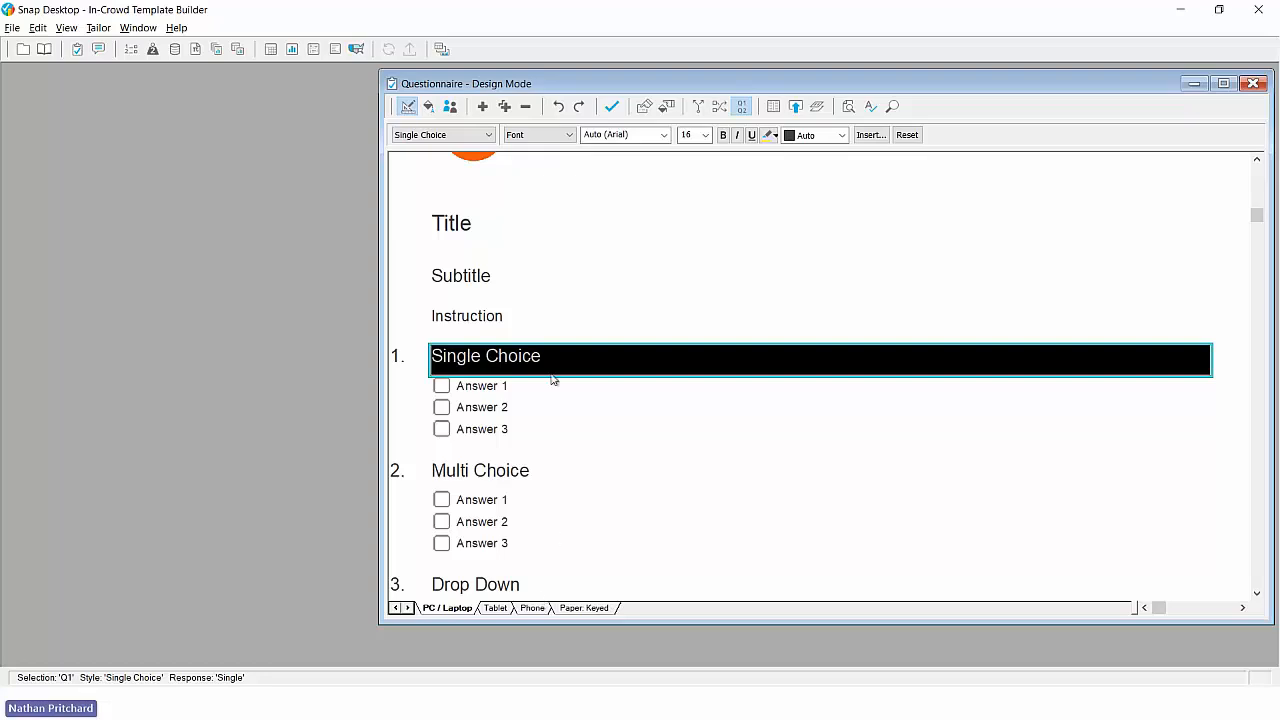
click(612, 107)
- Examine the On Submit options and the individual navigation button settings in the PC / Laptop questionnaire properties
click(775, 107)
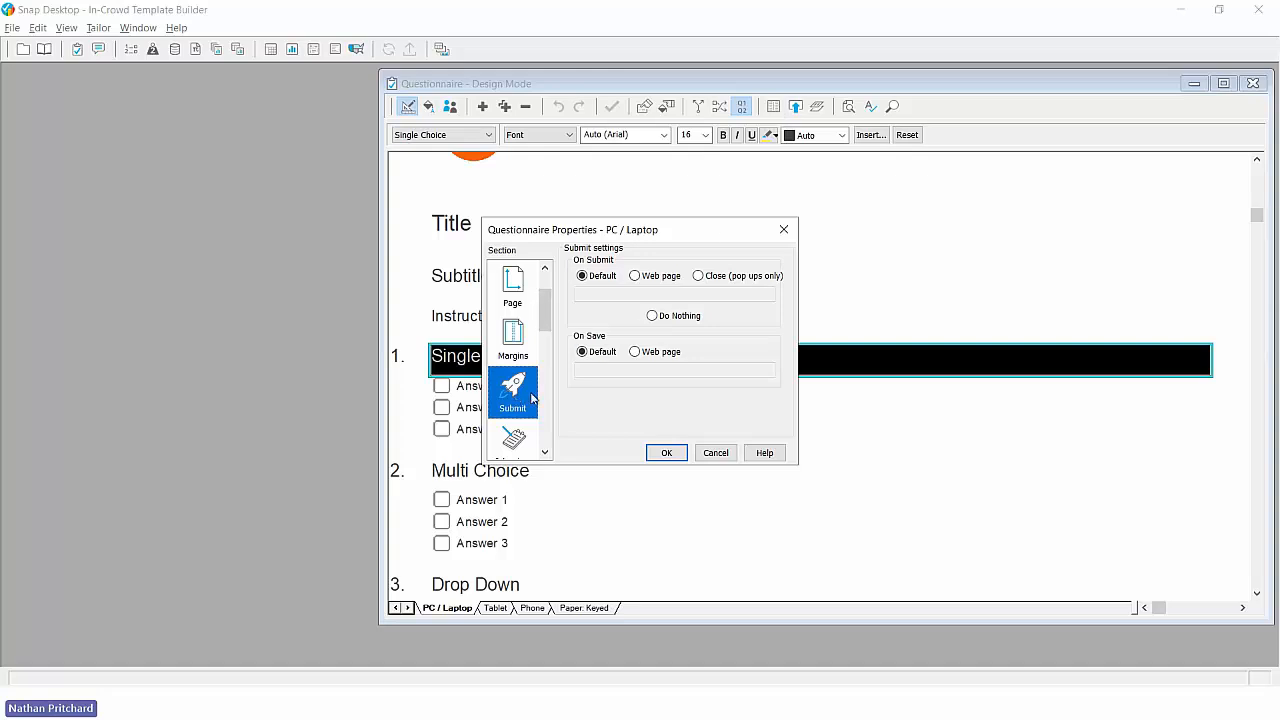
click(636, 277)
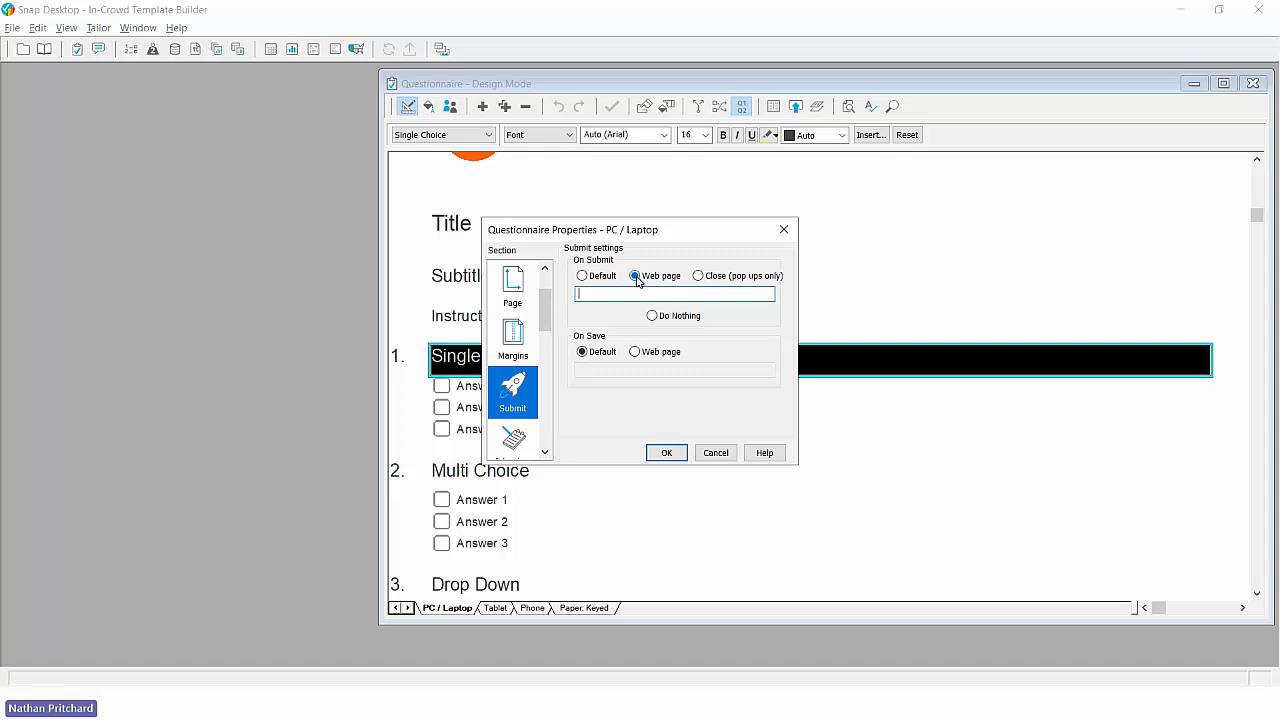
click(604, 277)
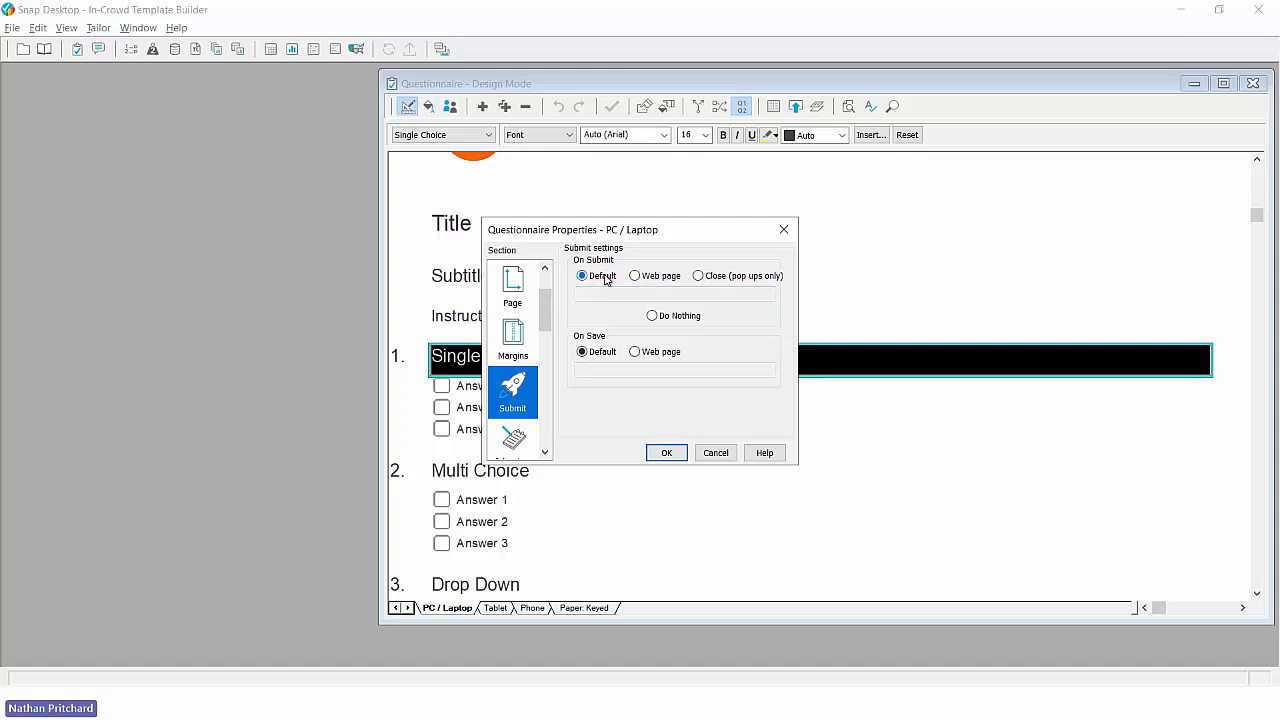
drag(546, 318, 546, 368)
click(513, 345)
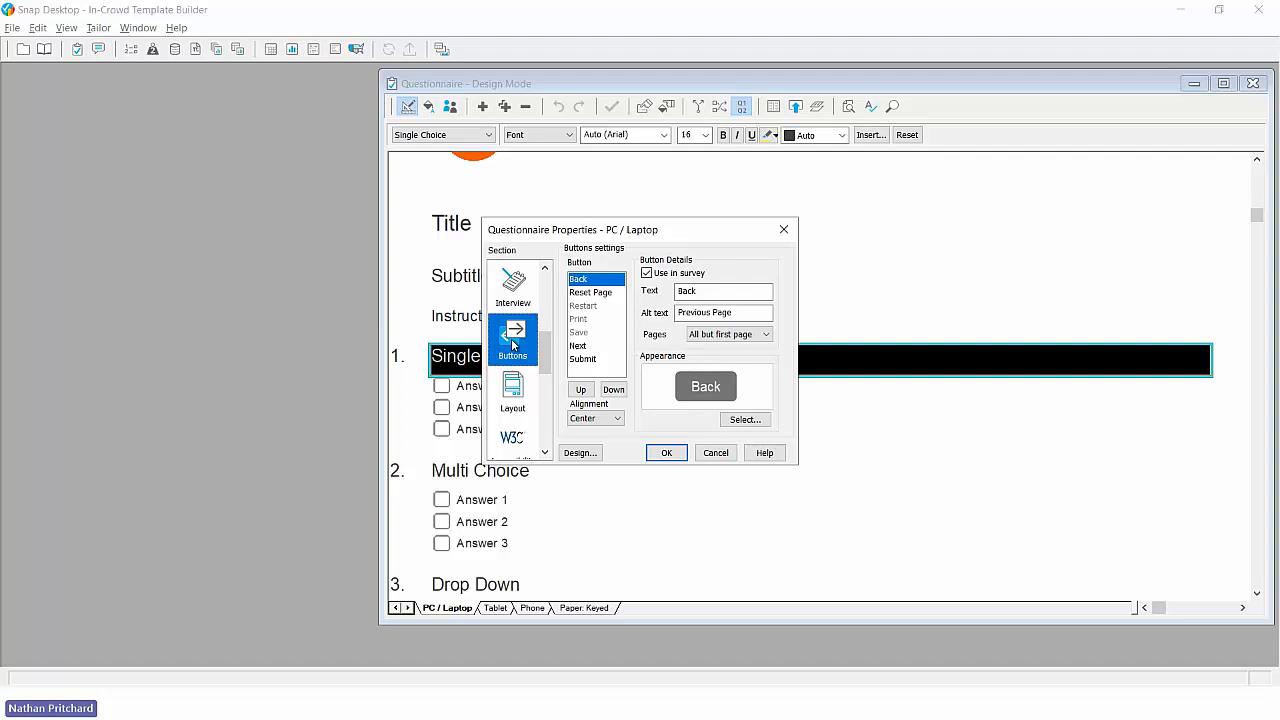
click(590, 292)
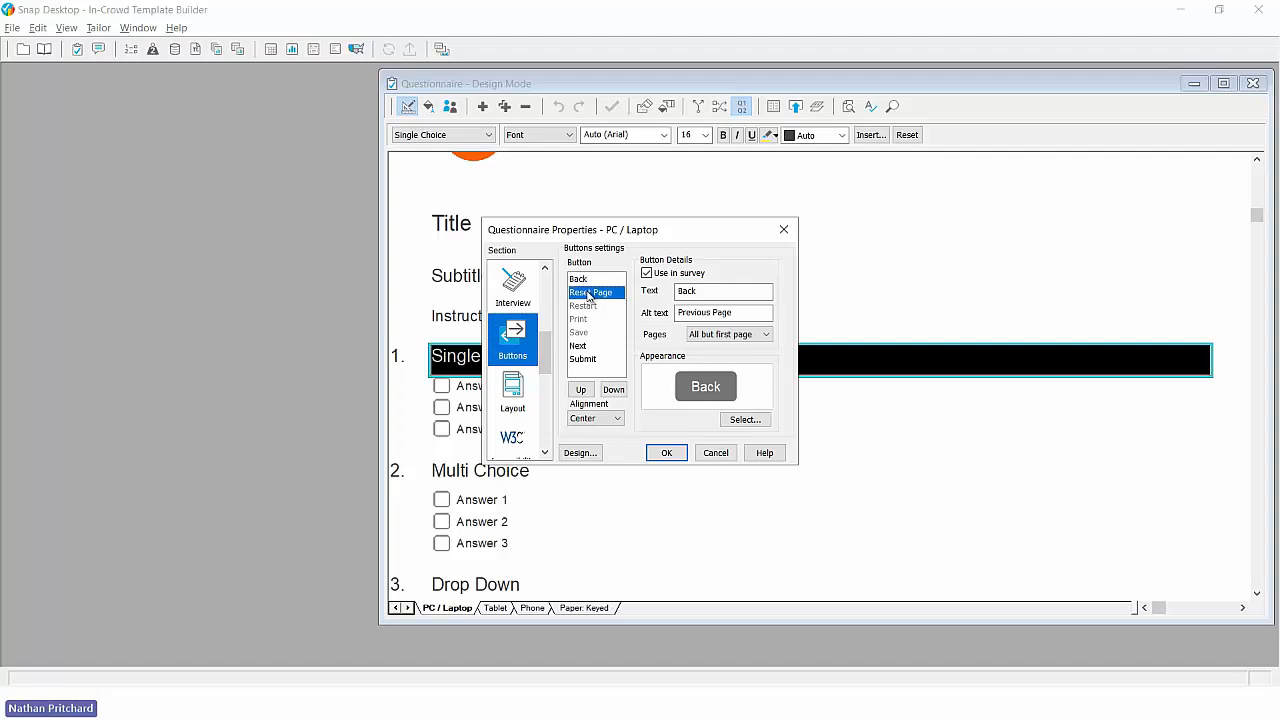
click(579, 350)
click(578, 358)
key(Home)
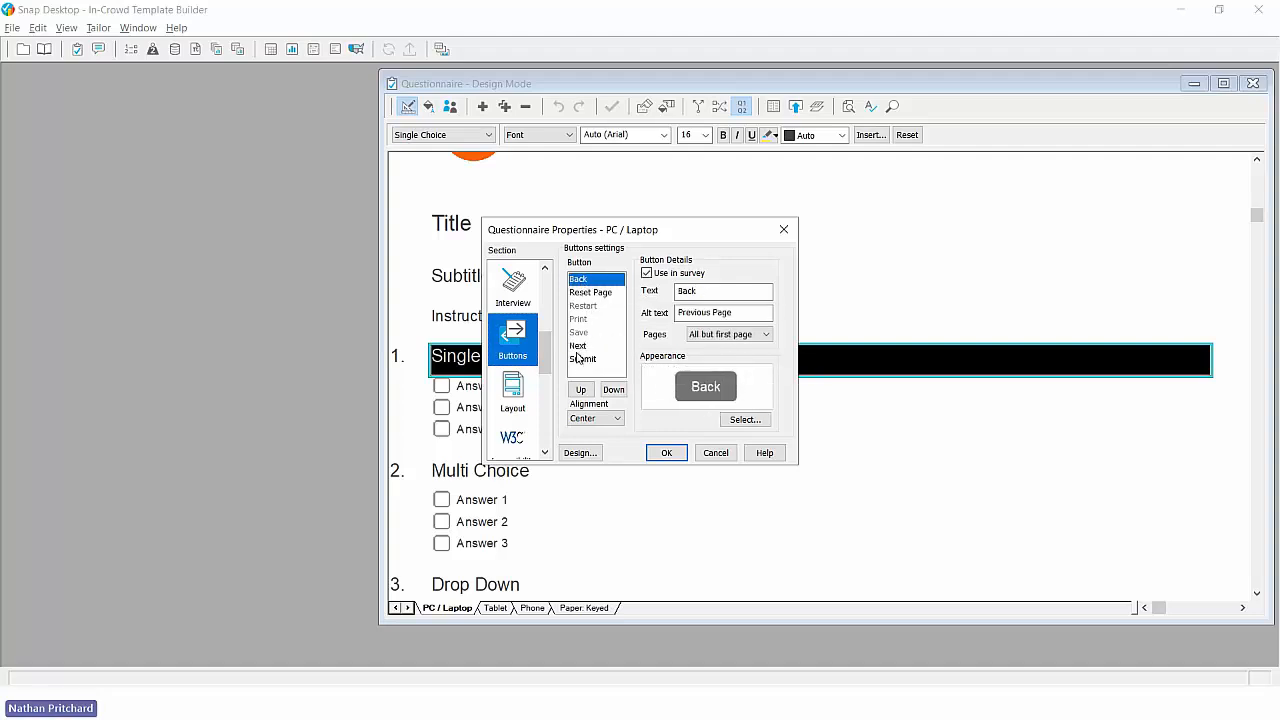
- Set the navigation design colour to the custom dark slate with RGB 70, 82, 91
click(580, 455)
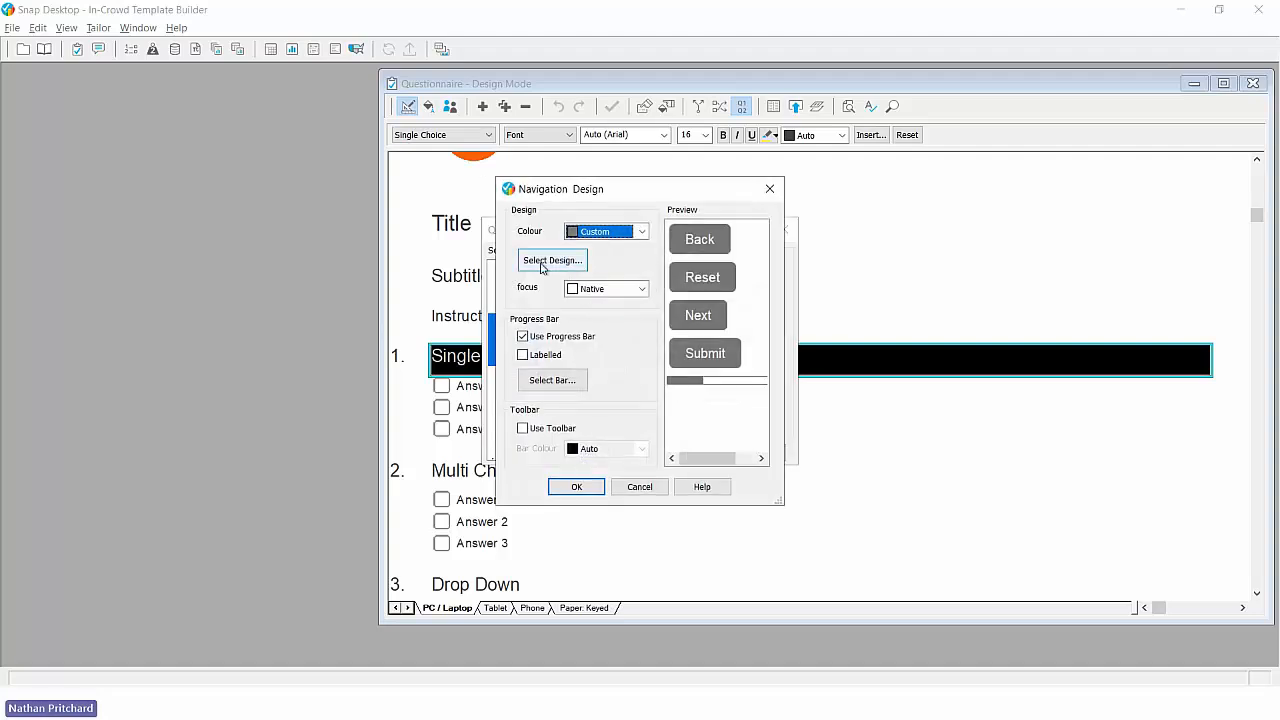
click(641, 233)
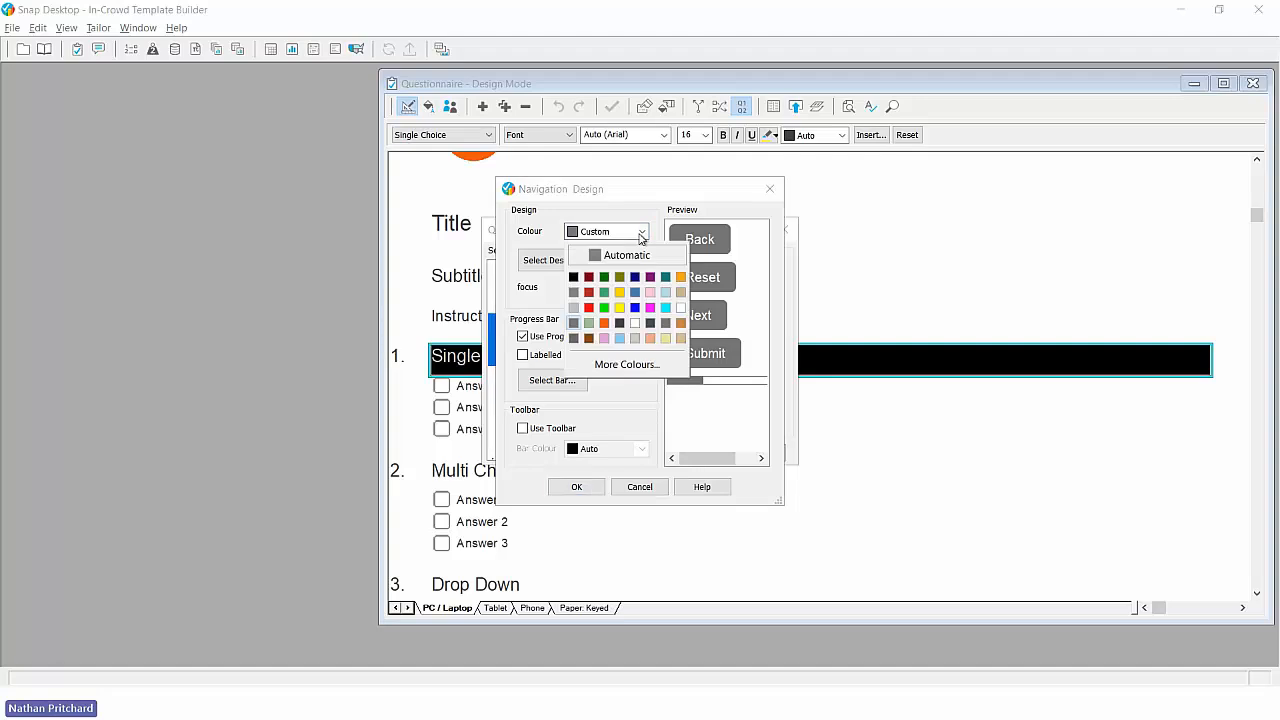
click(627, 365)
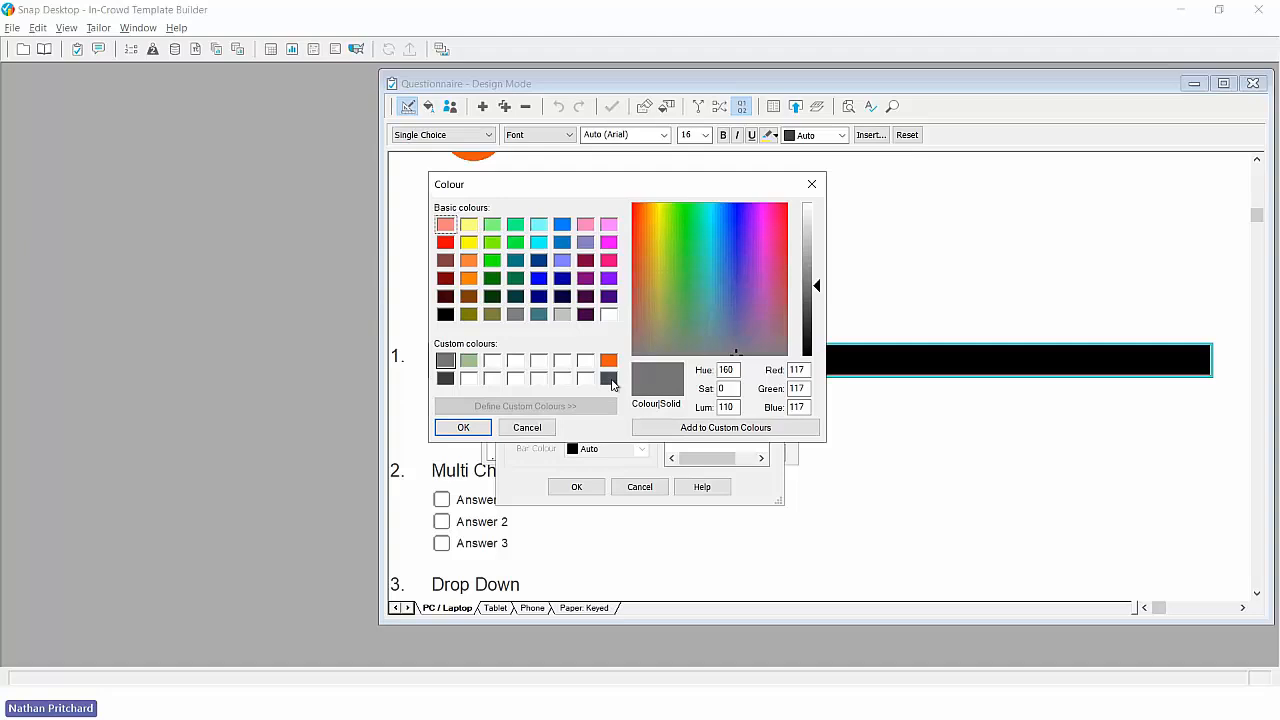
click(609, 379)
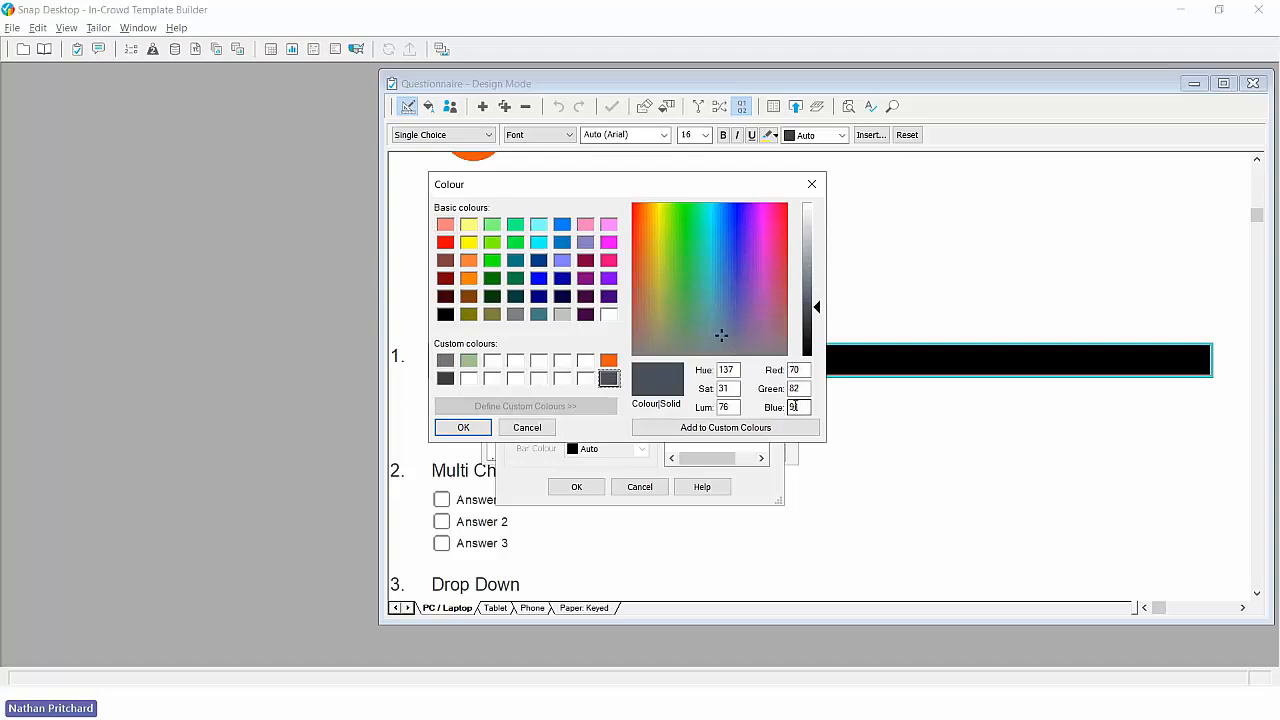
click(463, 427)
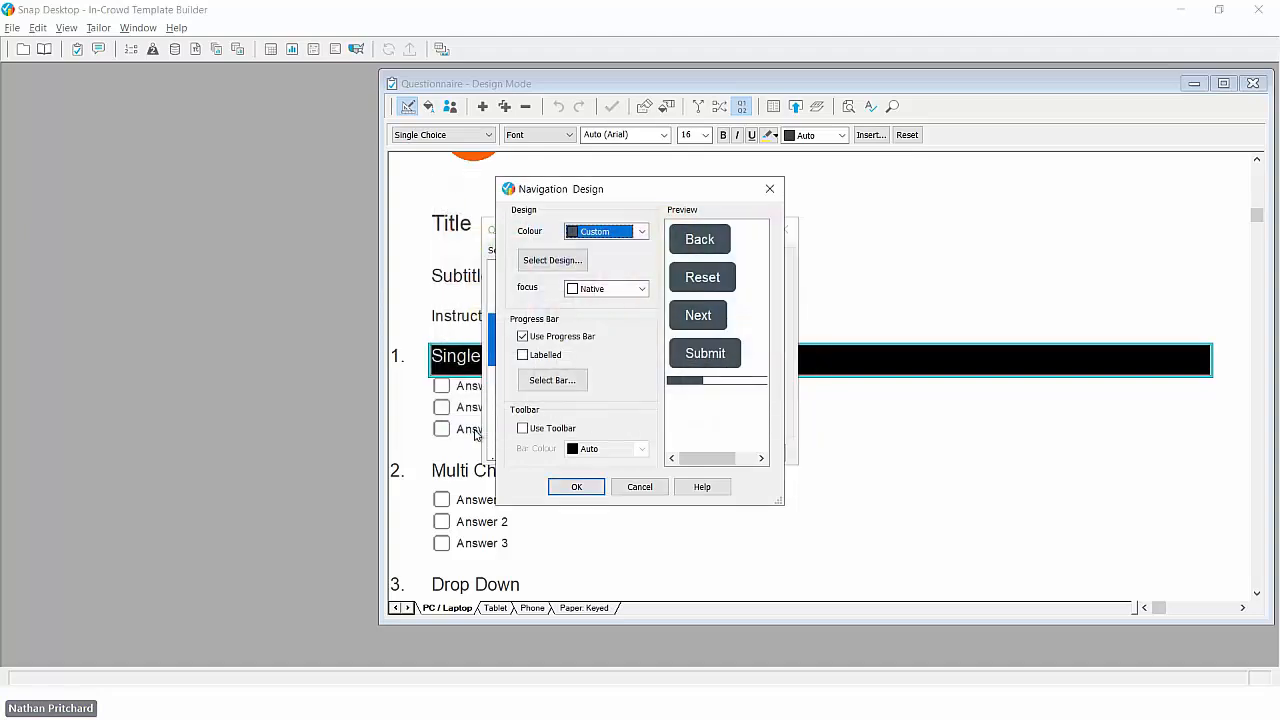
click(567, 487)
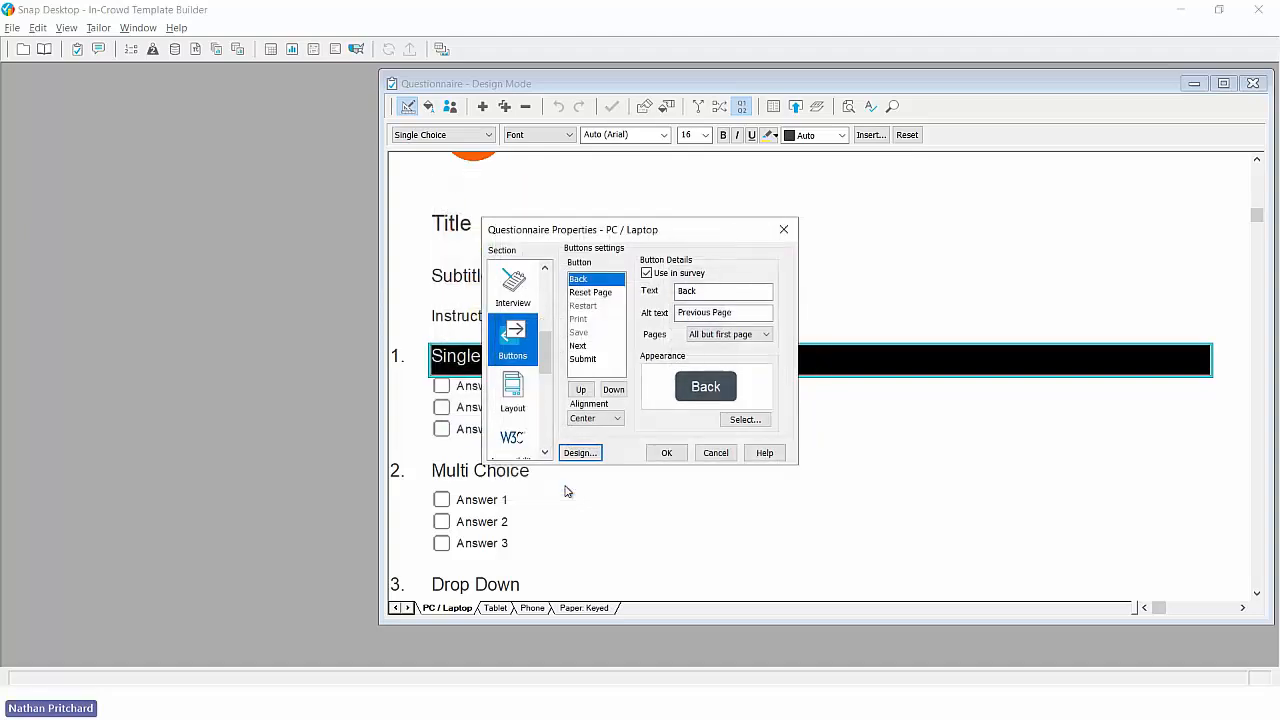
- Recolour only the Submit button with the custom orange, RGB 239, 88, 12, and save the questionnaire
click(580, 362)
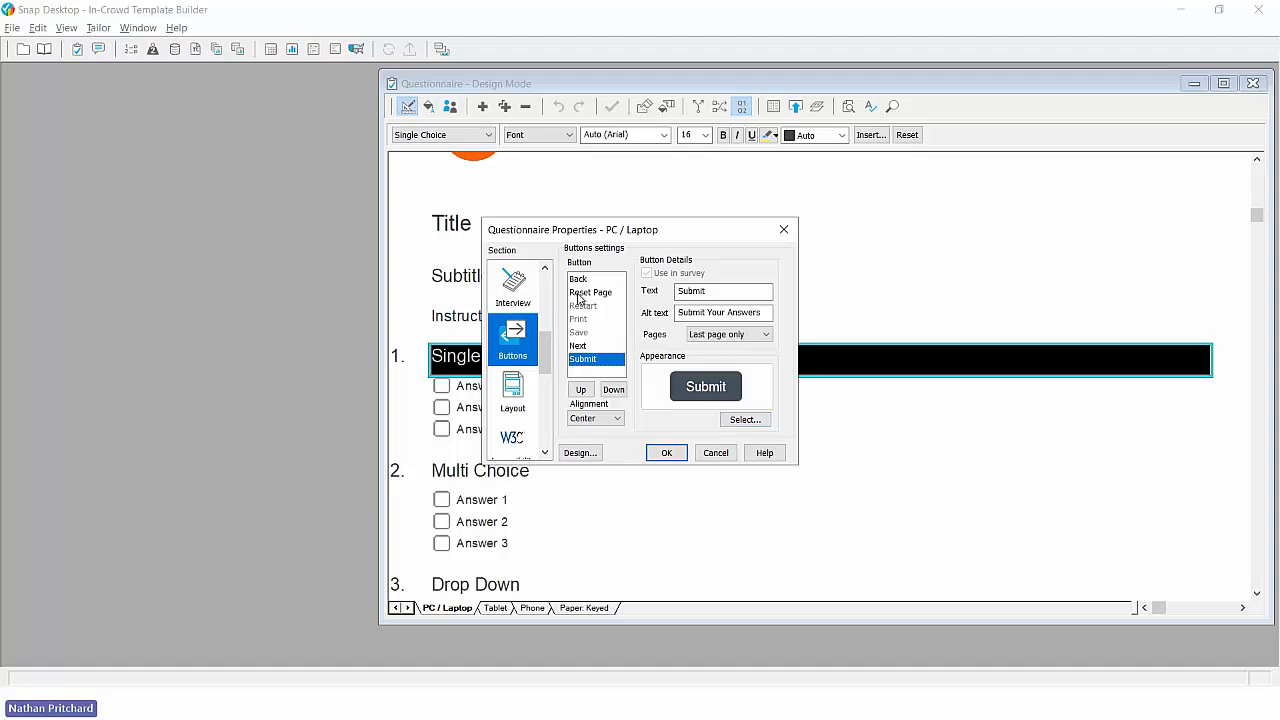
click(764, 419)
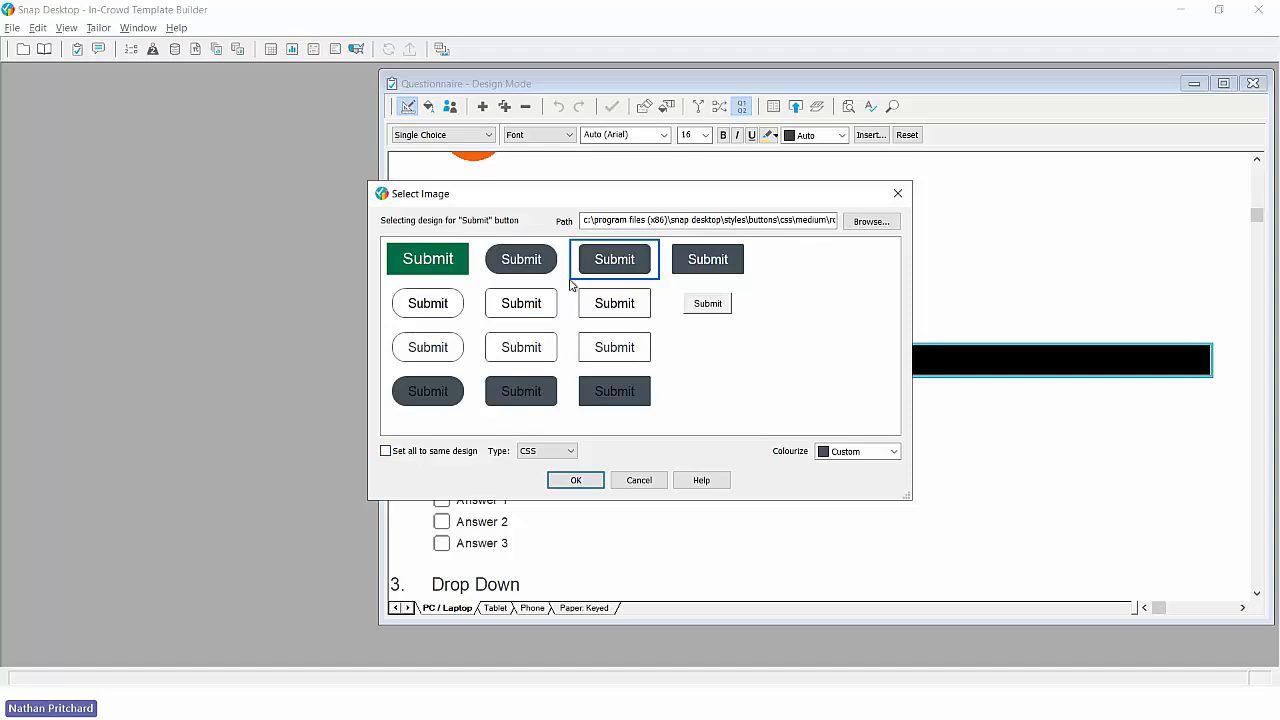
click(893, 451)
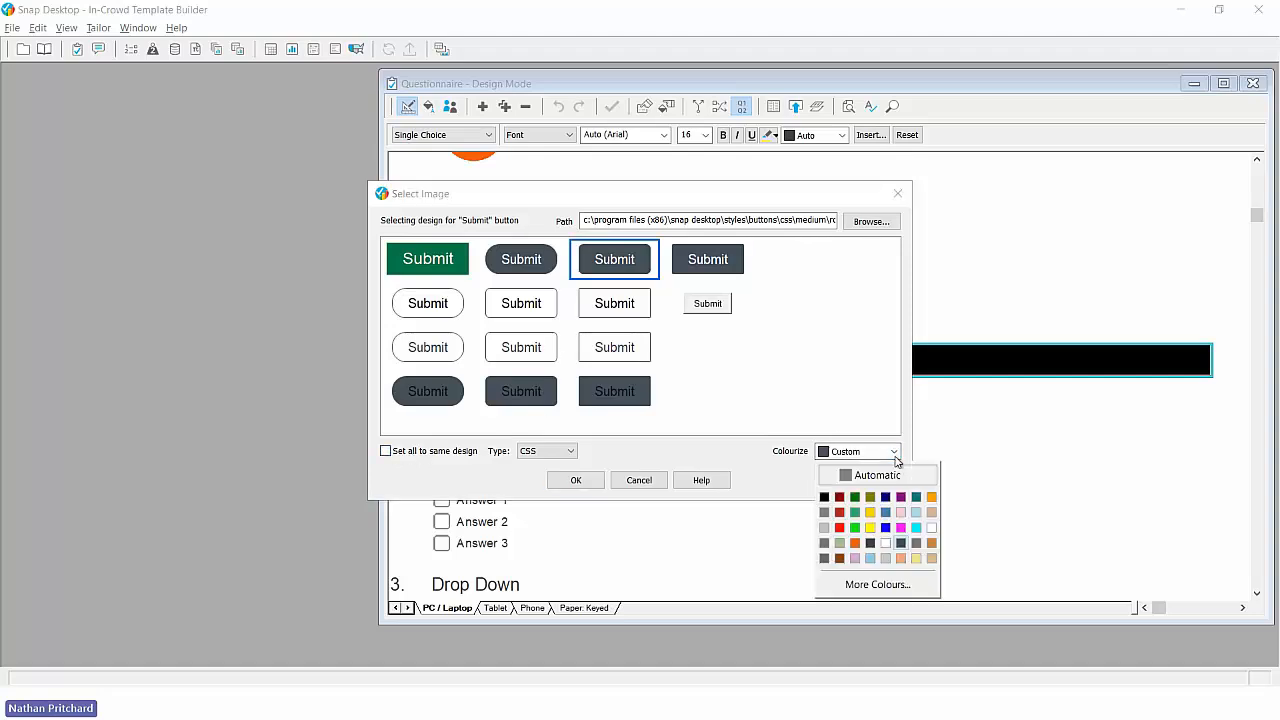
click(863, 587)
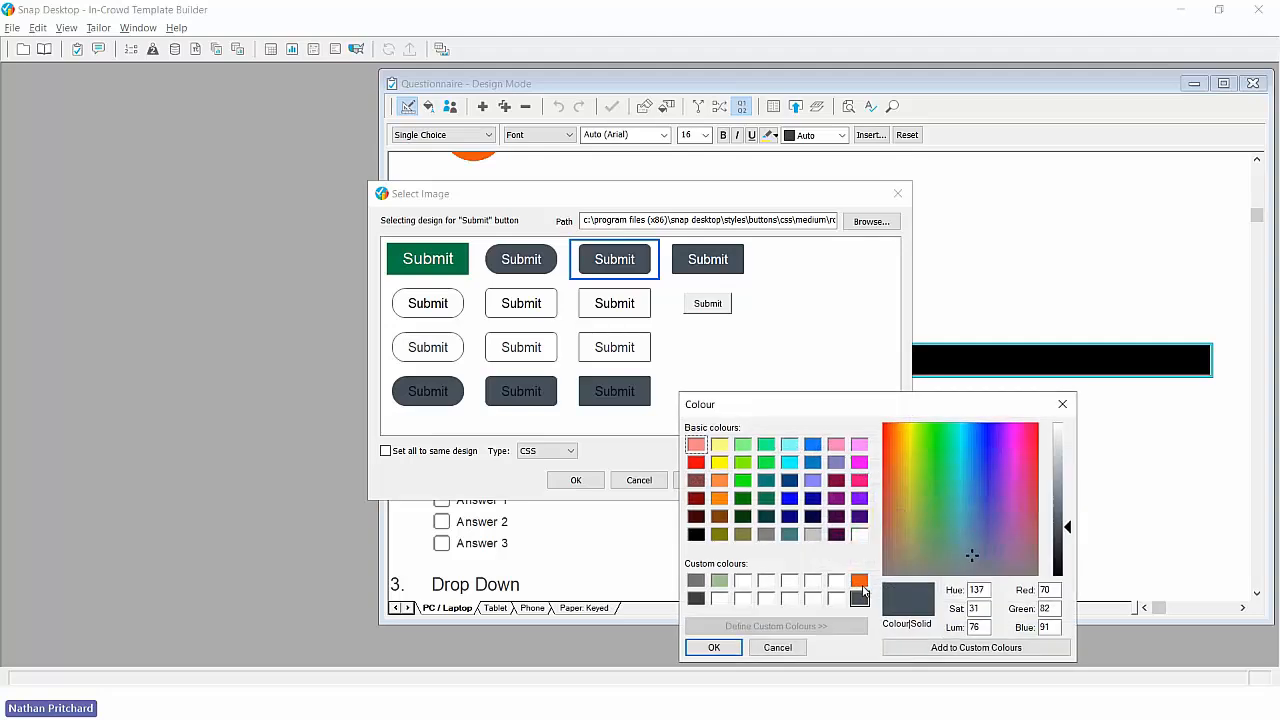
click(862, 583)
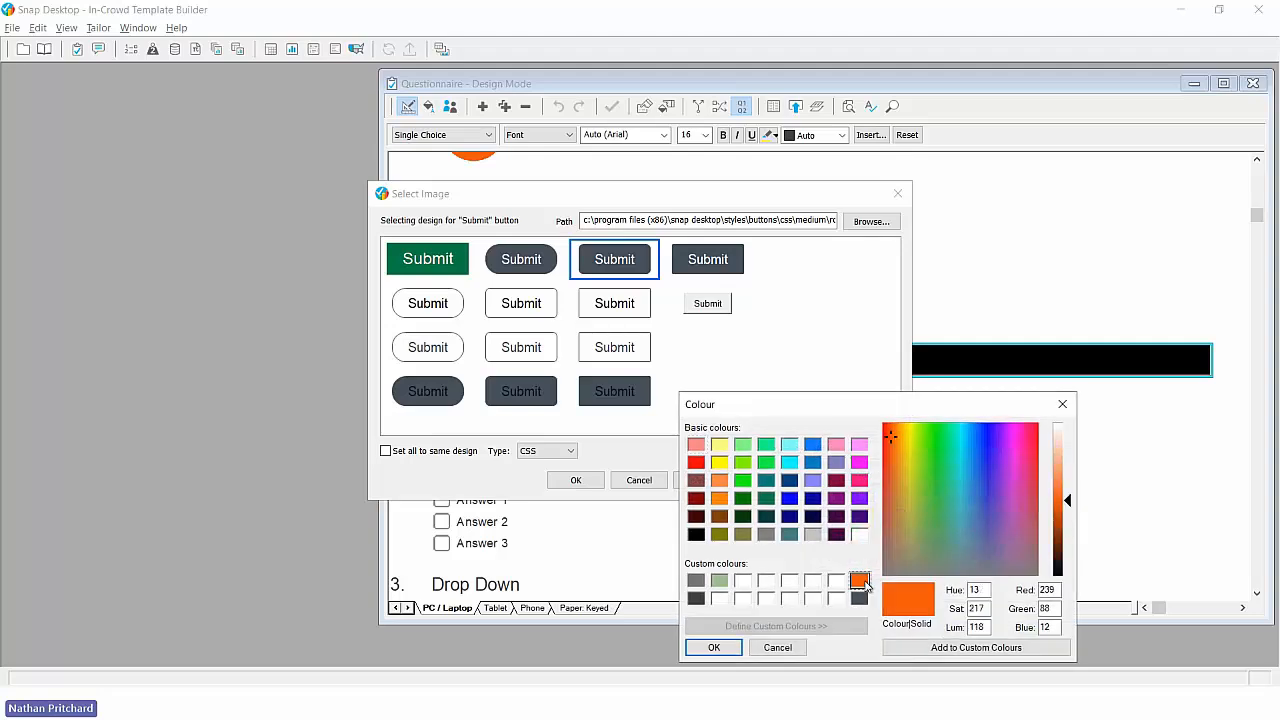
click(731, 649)
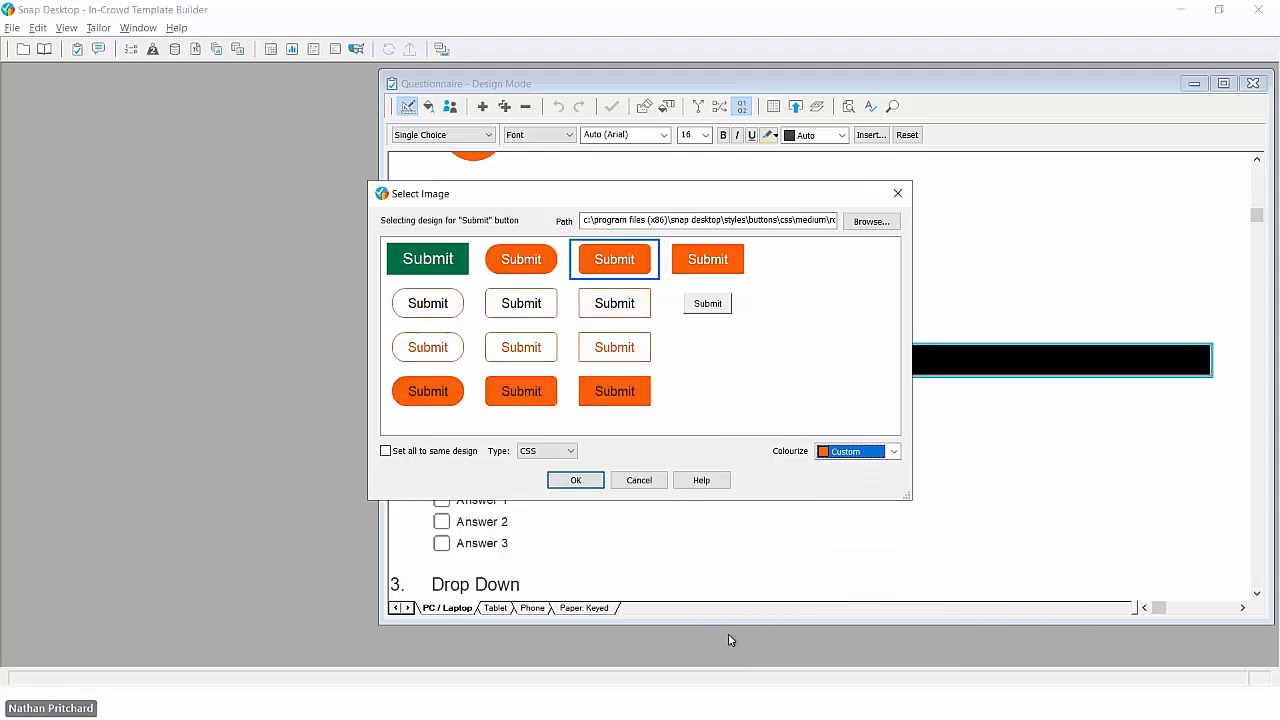
click(588, 484)
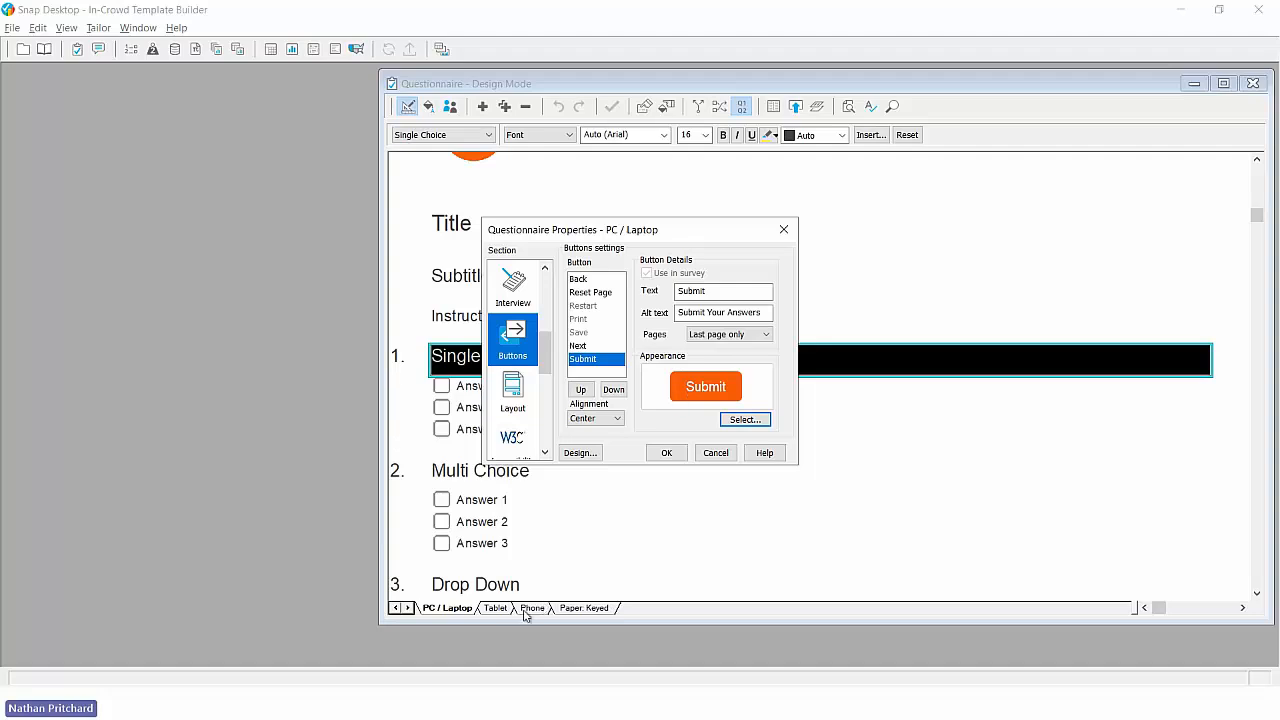
click(667, 453)
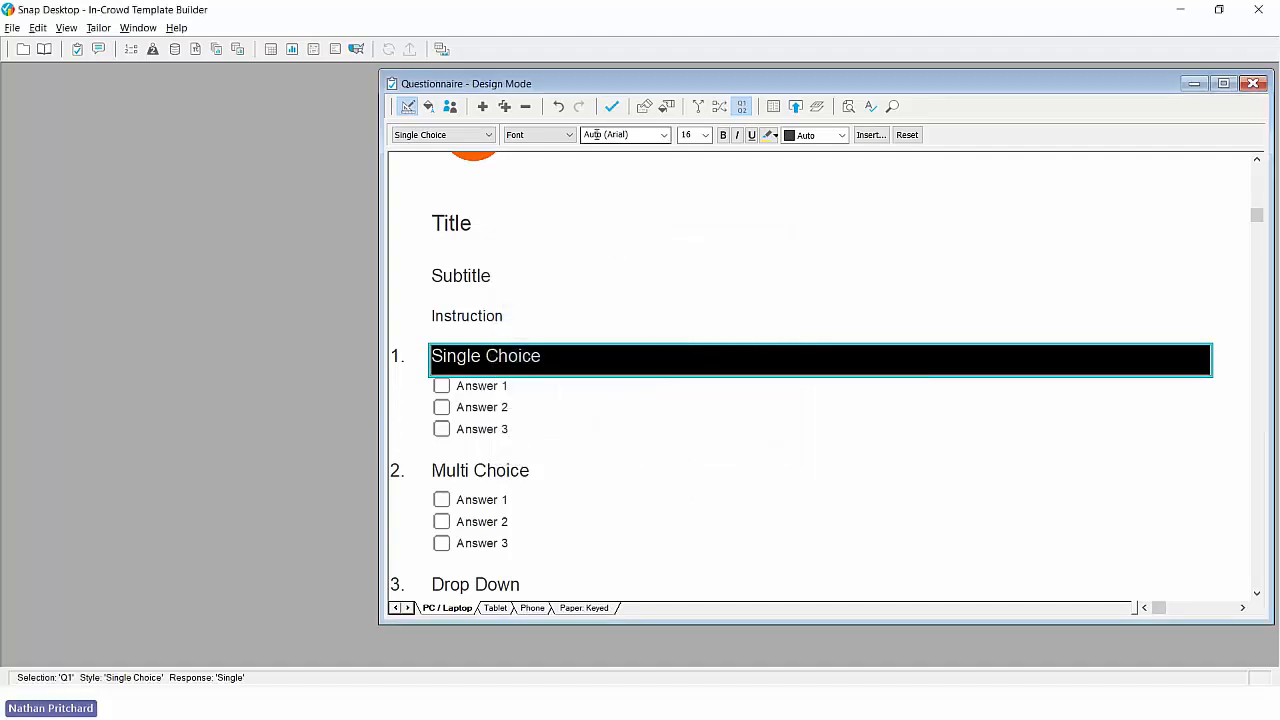
click(613, 114)
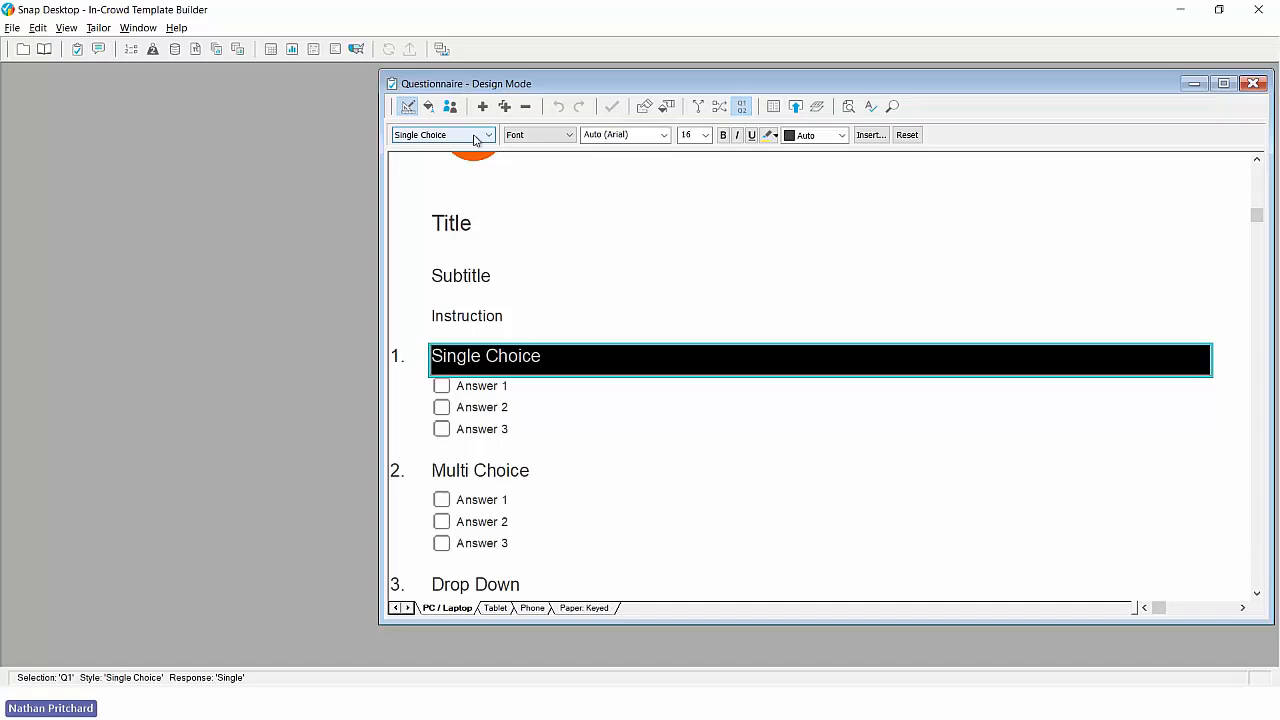
- Clone the In-Crowd Template Builder as a new offline survey named "In-Crowd Template", without the raw data
click(24, 55)
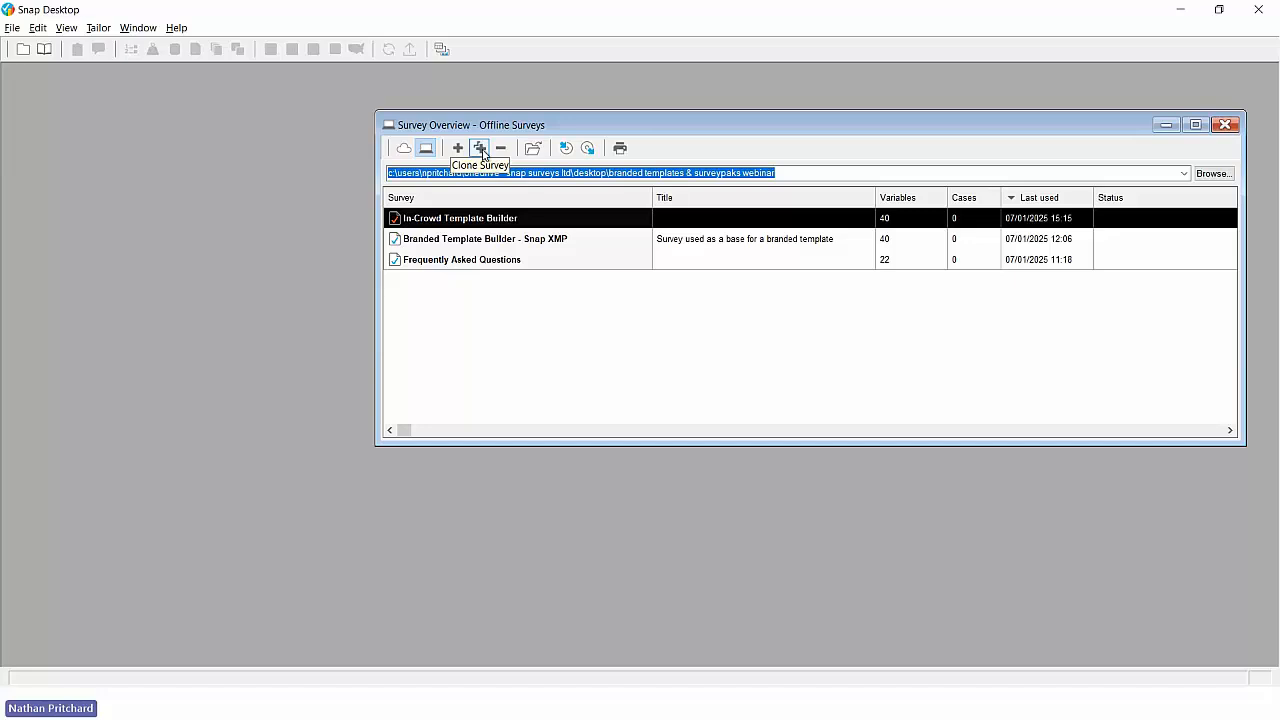
click(481, 149)
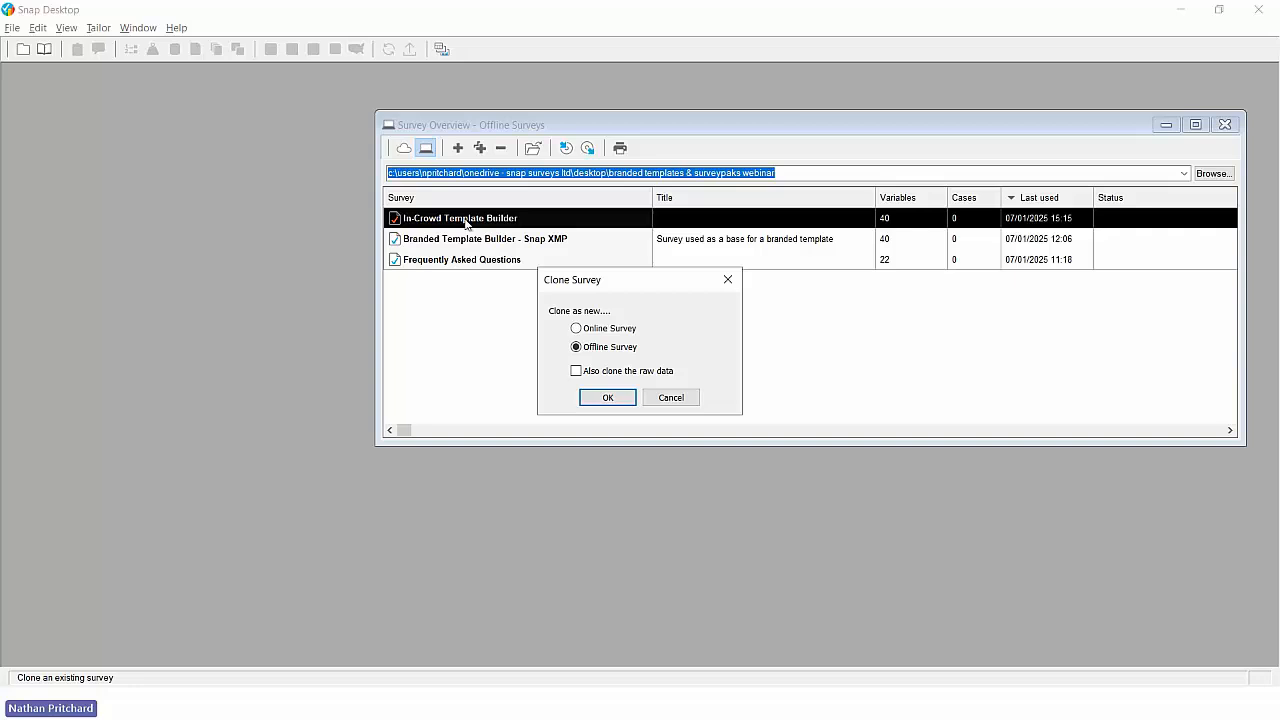
click(607, 397)
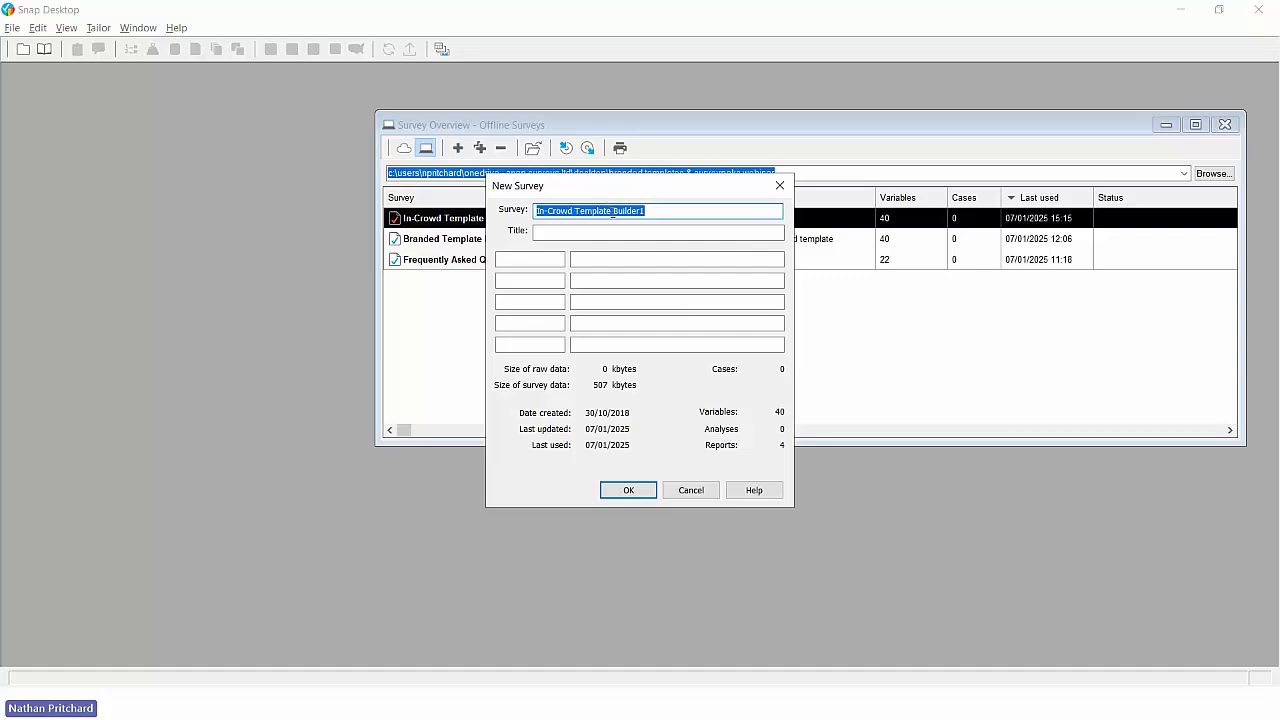
drag(612, 210, 686, 211)
key(BackSpace)
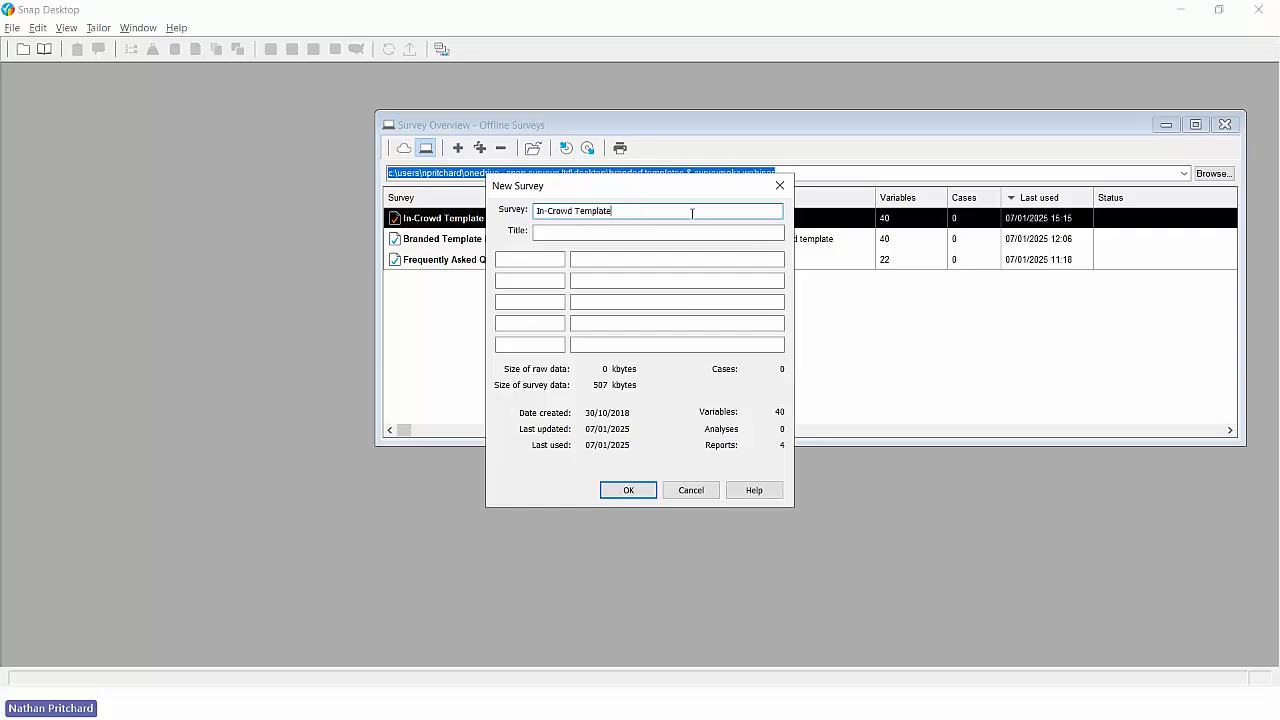
click(629, 489)
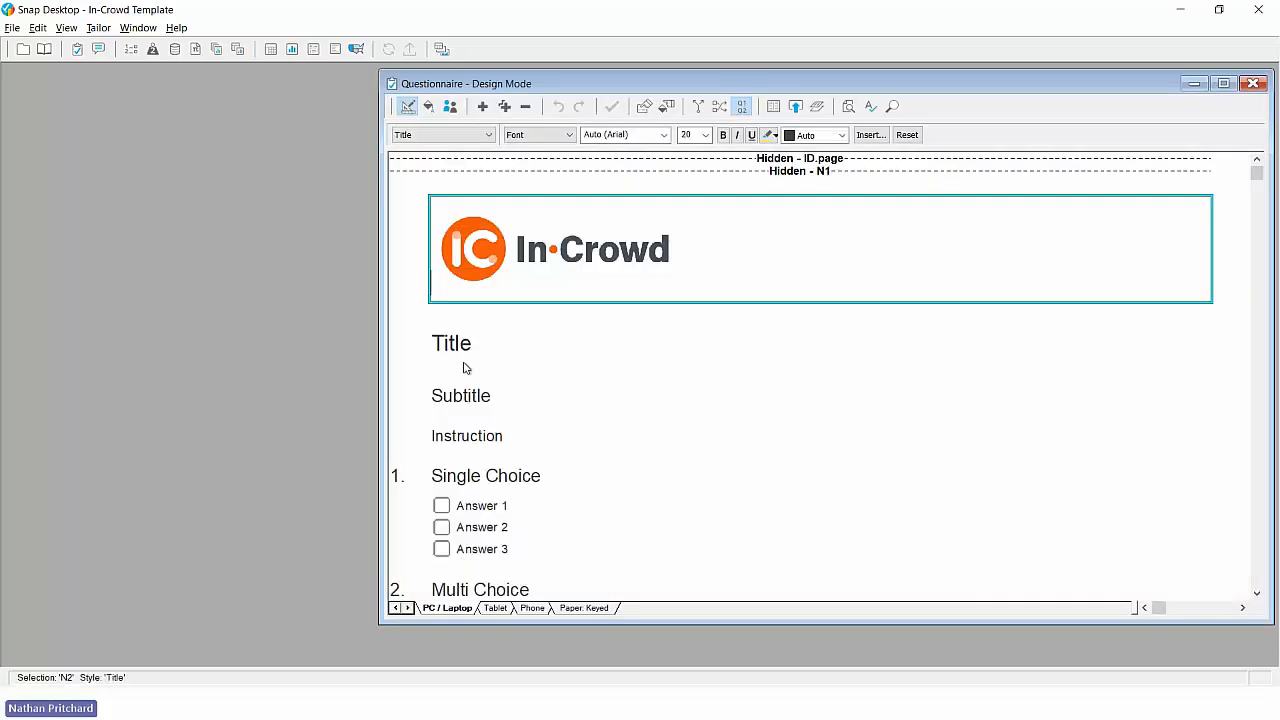
- Change the title placeholder of the cloned survey to "Enter Your Title Here"
click(434, 343)
text(Enter )
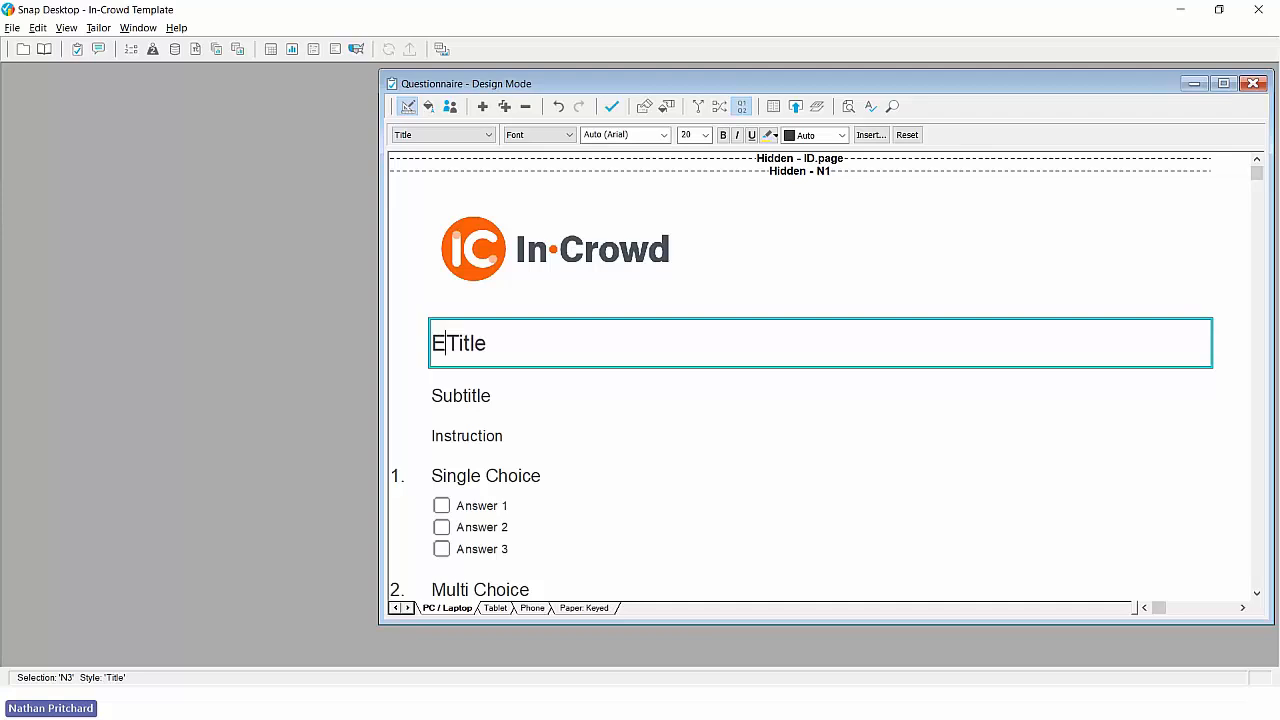
text(Your)
key(Right)
key(Right)
key(Right)
key(Right)
key(Right)
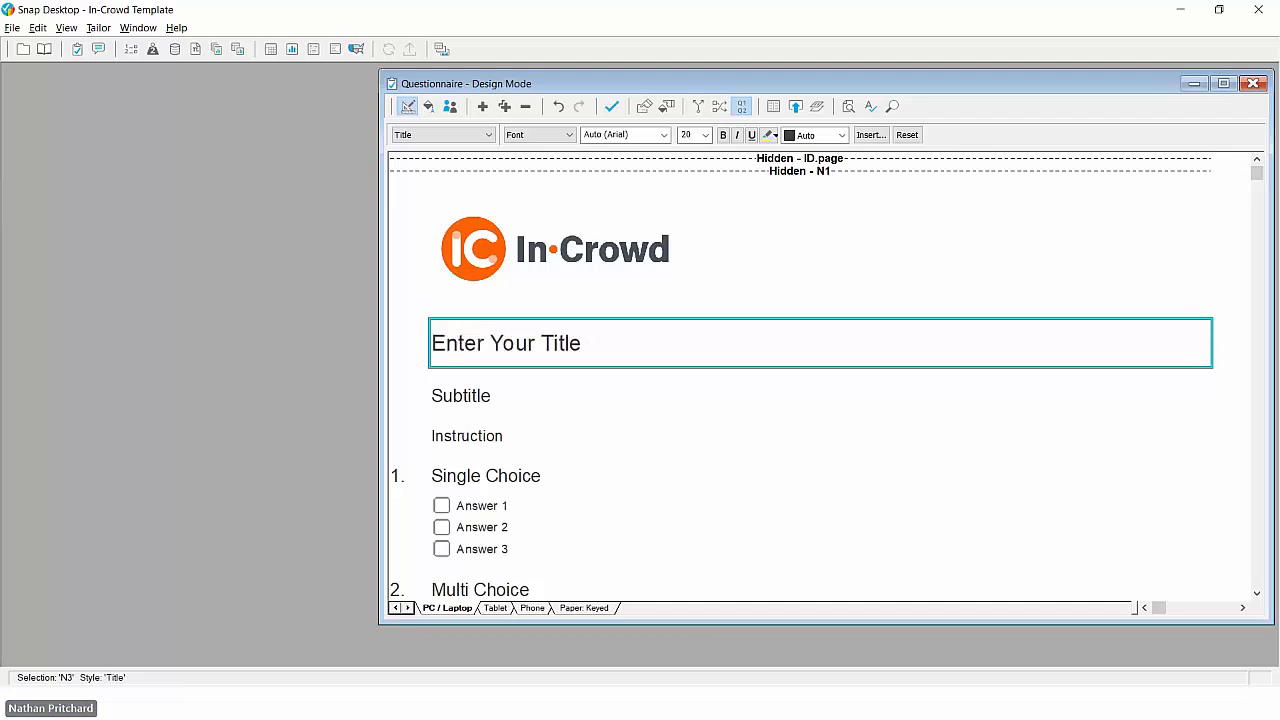
text(Here)
- Change the subtitle placeholder to "Enter Your Subtitle Here"
click(433, 396)
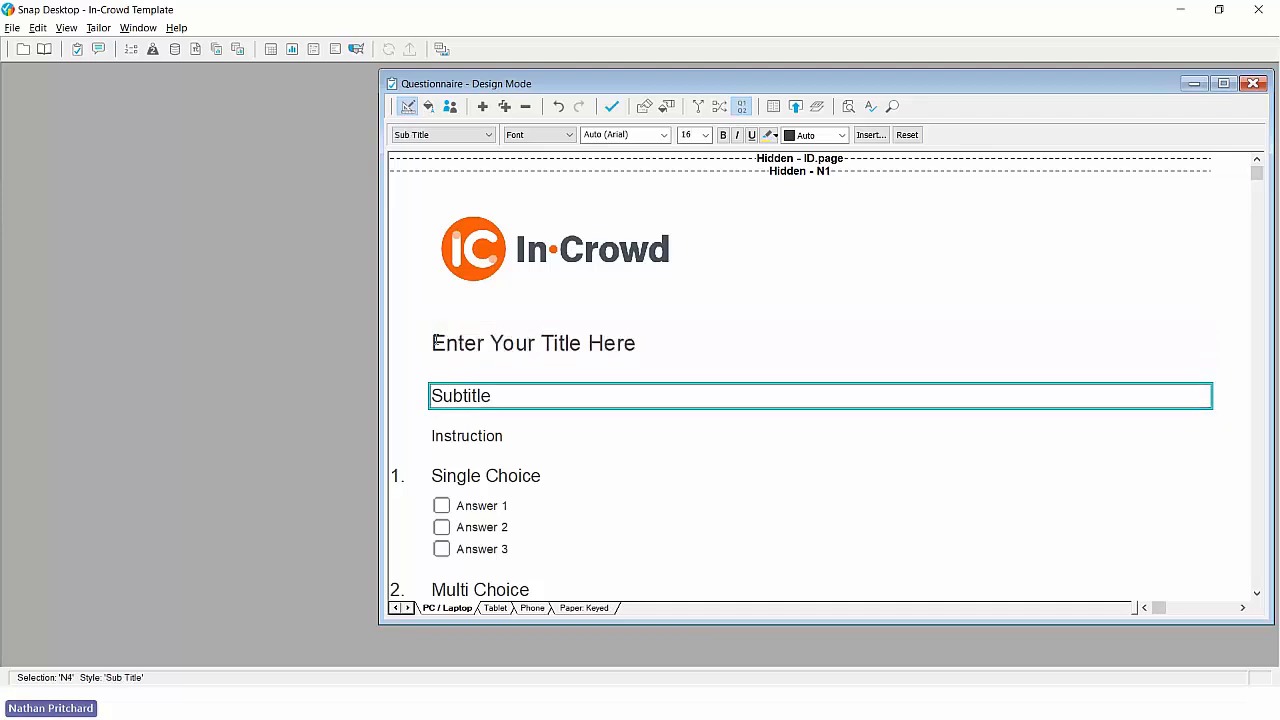
text(Enter Your)
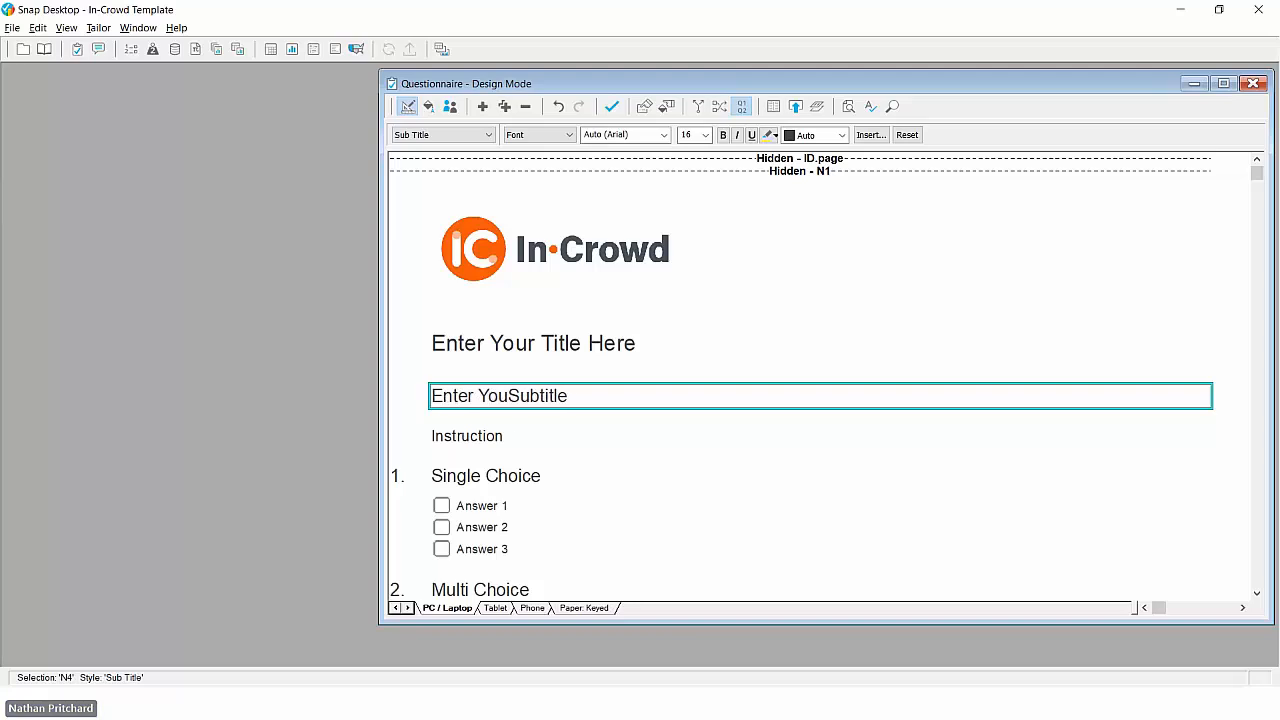
key(End)
text(Here)
scroll(514, 366, down, 1)
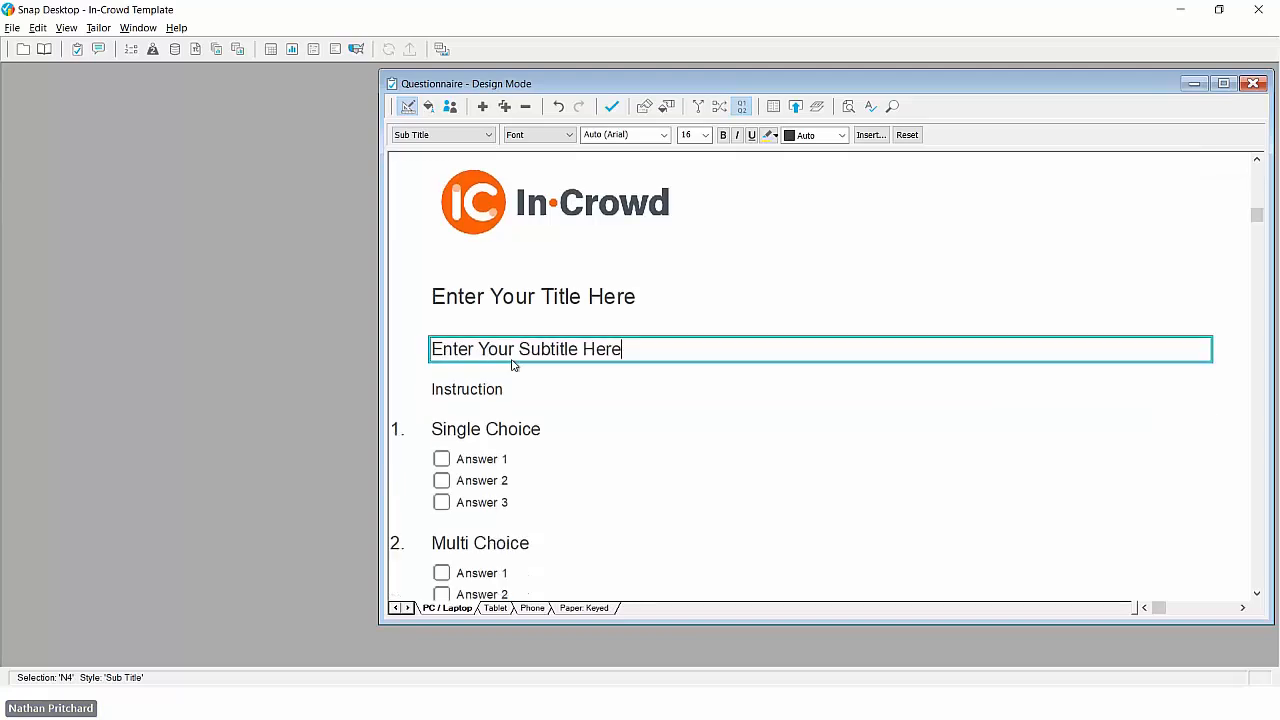
- Replace the Single Choice text of question 1 with "Enter your question text here"
click(440, 430)
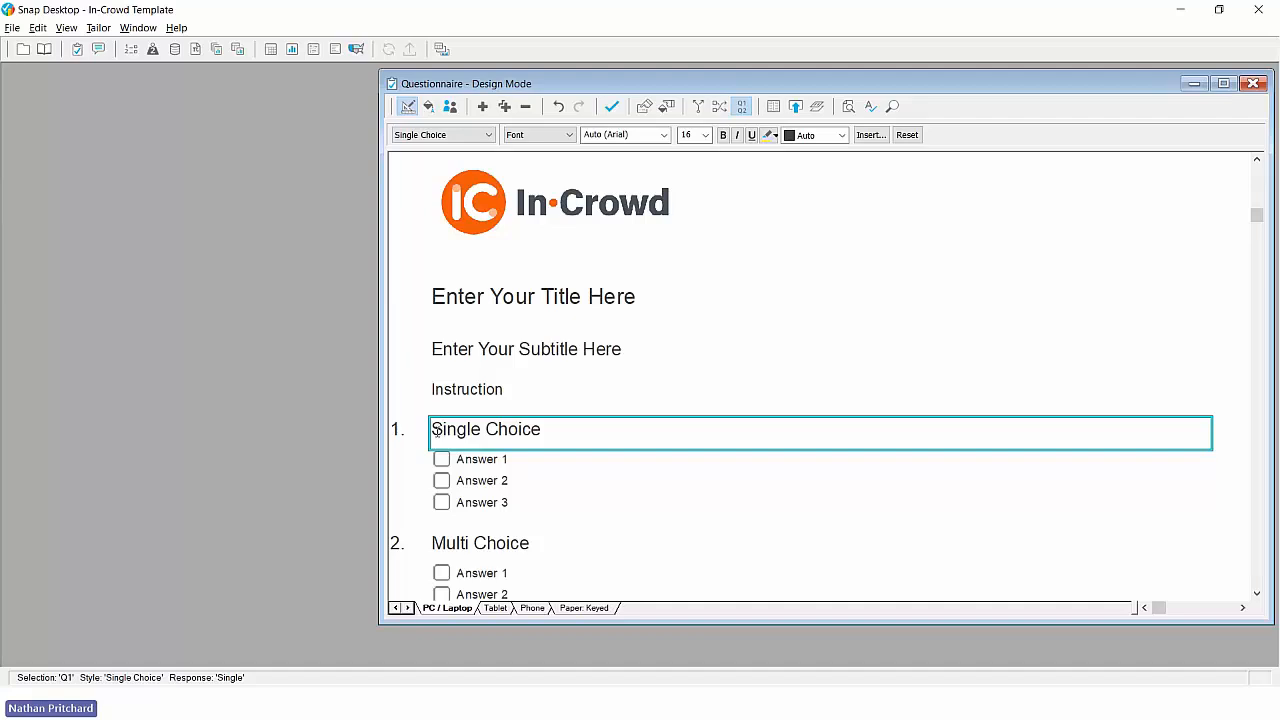
drag(432, 430, 549, 431)
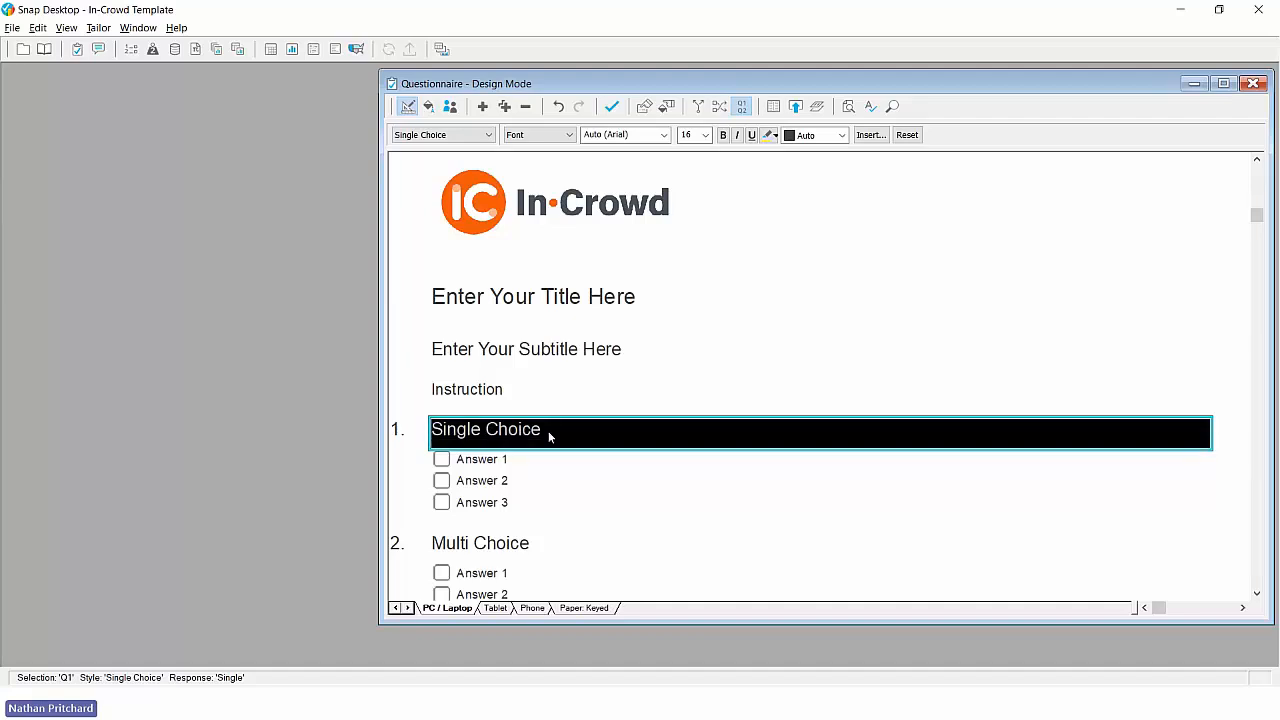
text(Enter your )
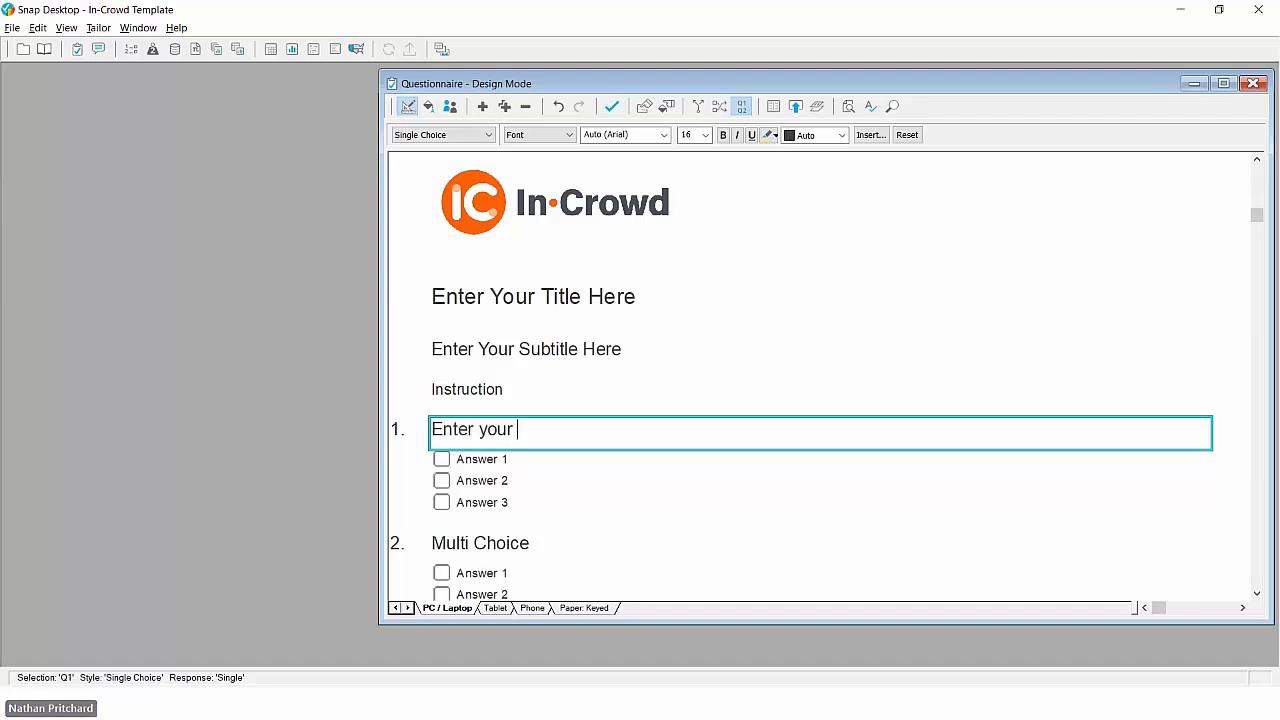
text(question text here)
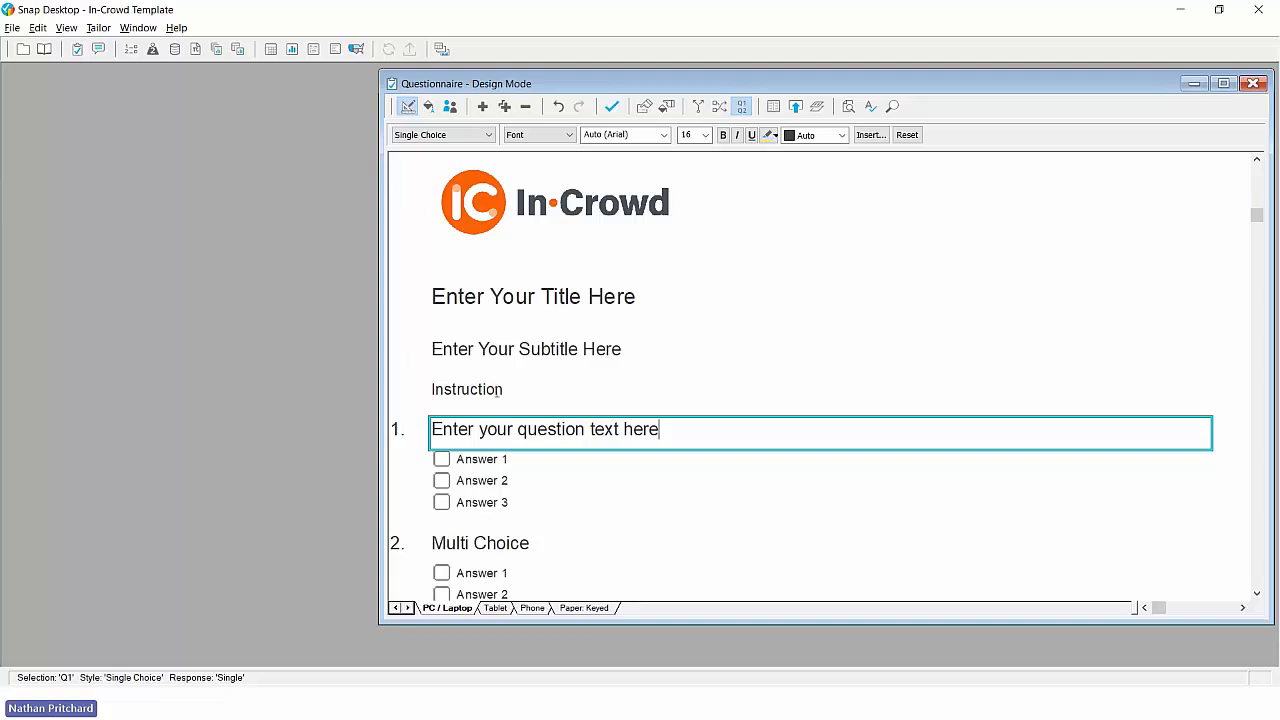
- Delete the Instruction text between the subtitle and question 1
click(500, 389)
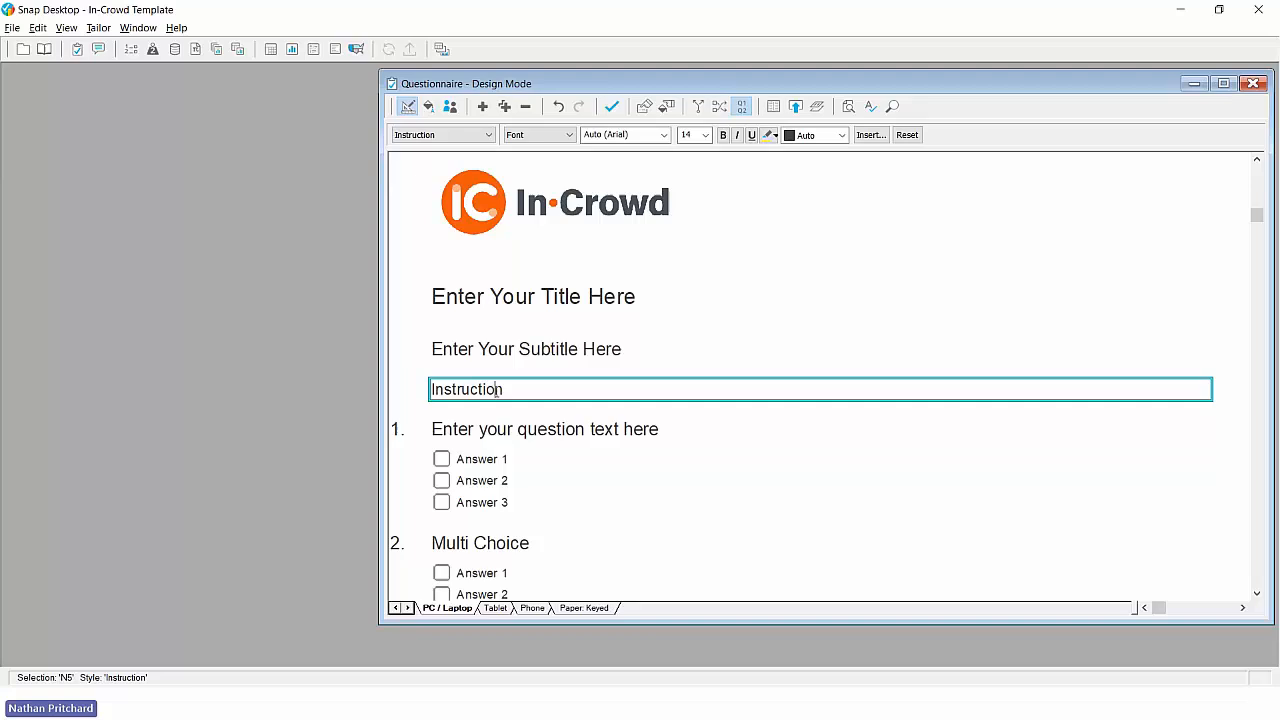
click(525, 107)
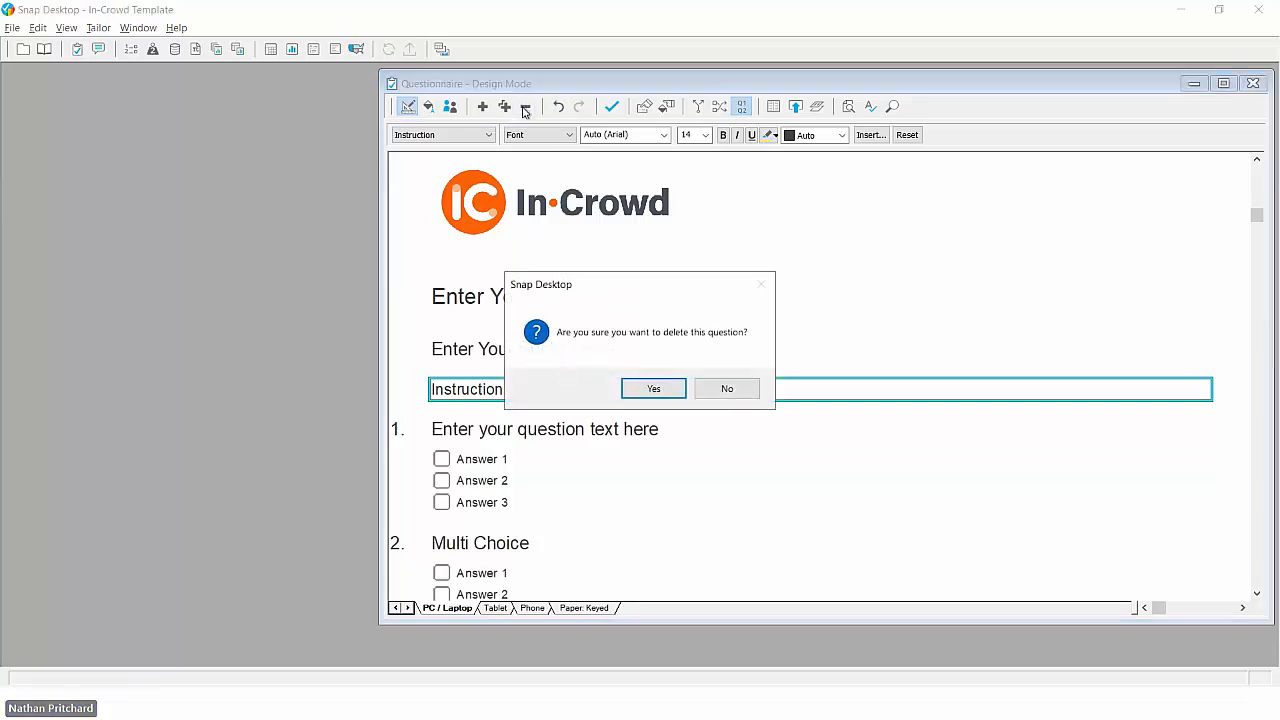
click(643, 390)
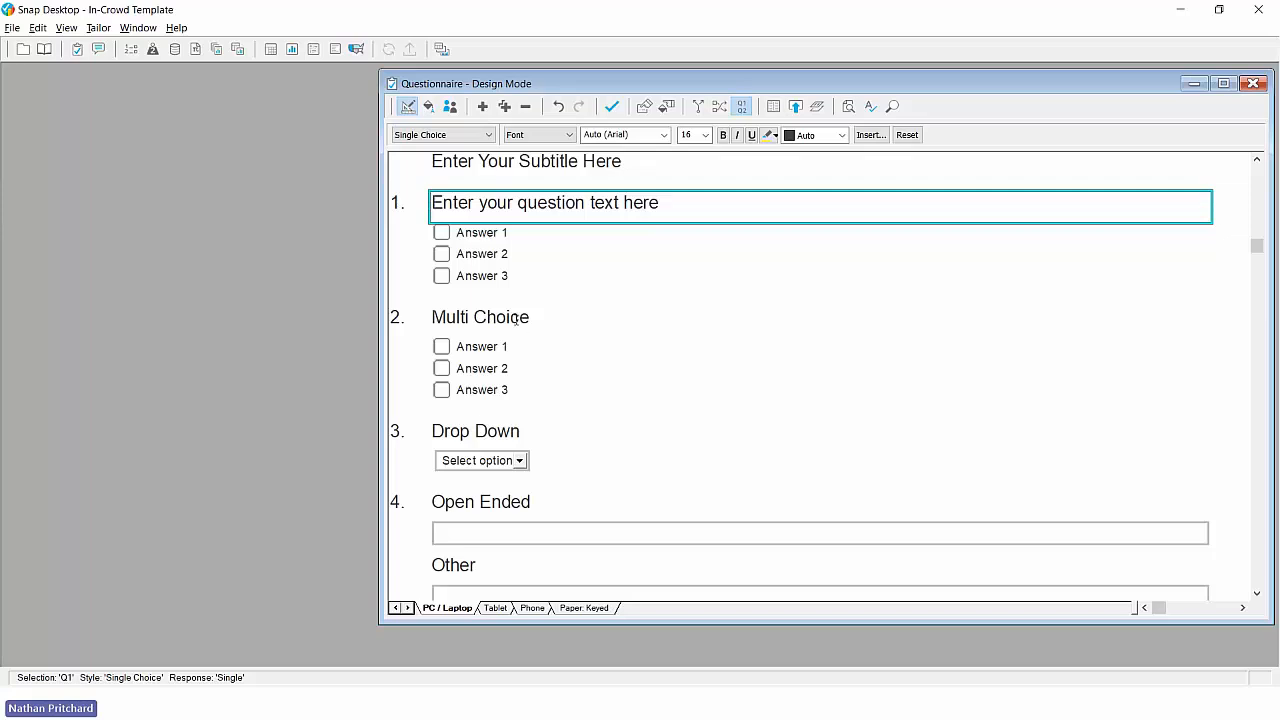
- Delete questions 2 to 13, from Multi Choice through AttachIt - File, keeping the closing thank-you text
click(518, 318)
key(shift+Down)
key(shift+Down)
key(shift+Down)
key(shift+Down)
key(shift+Down)
key(shift+Down)
key(shift+Down)
key(shift+Down)
key(shift+Down)
key(shift+Down)
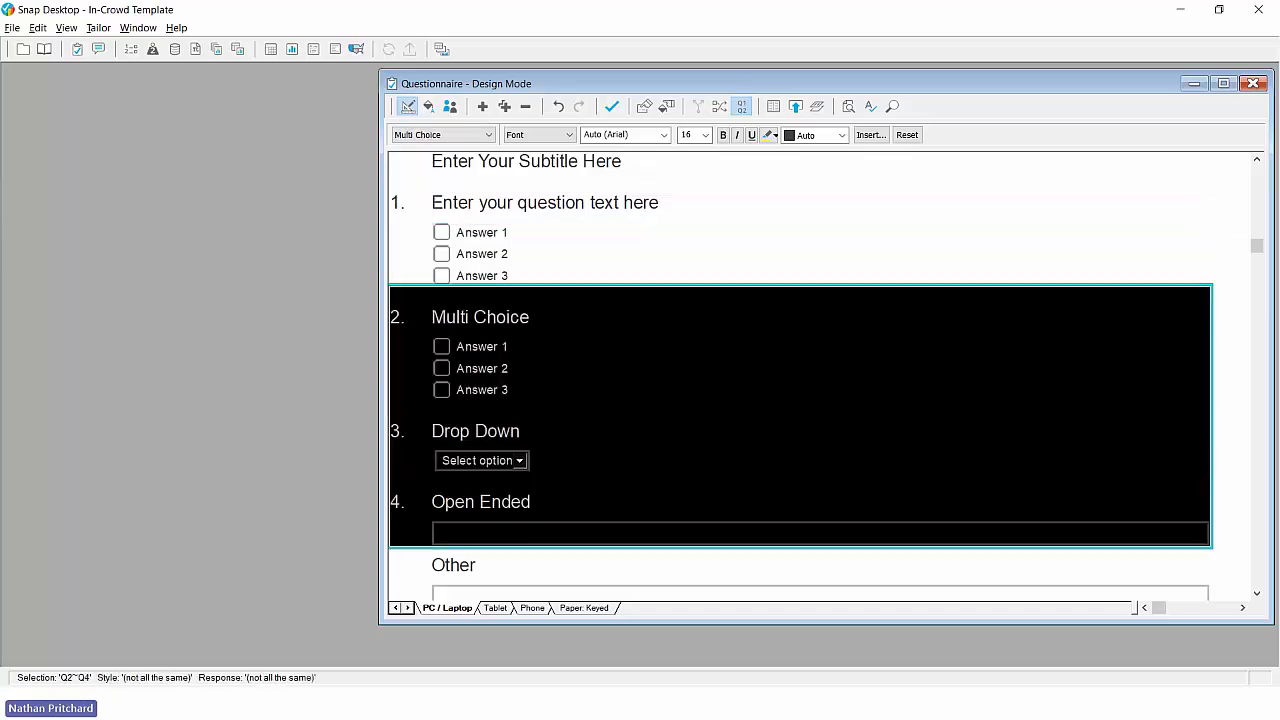
key(shift+Down)
key(shift+Down)
key(shift+Down)
key(shift+Down)
key(shift+Down)
key(shift+Down)
key(shift+Down)
key(shift+Down)
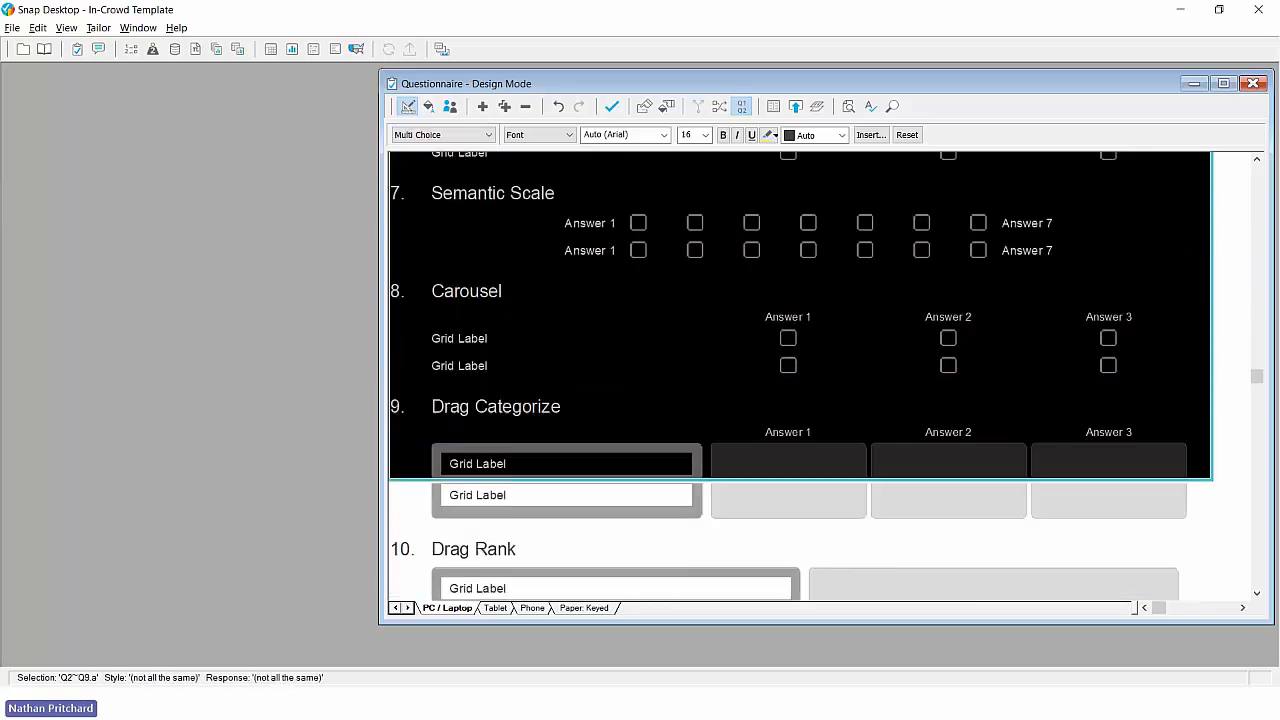
key(shift+Down)
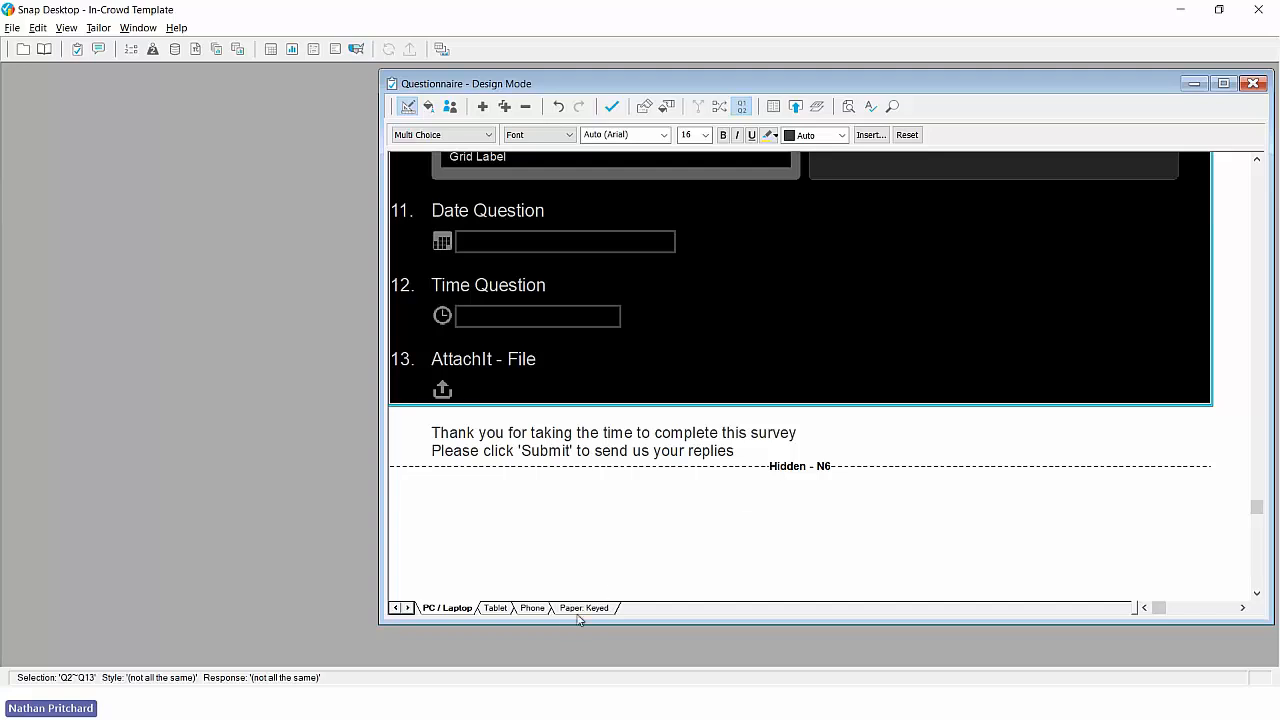
click(525, 106)
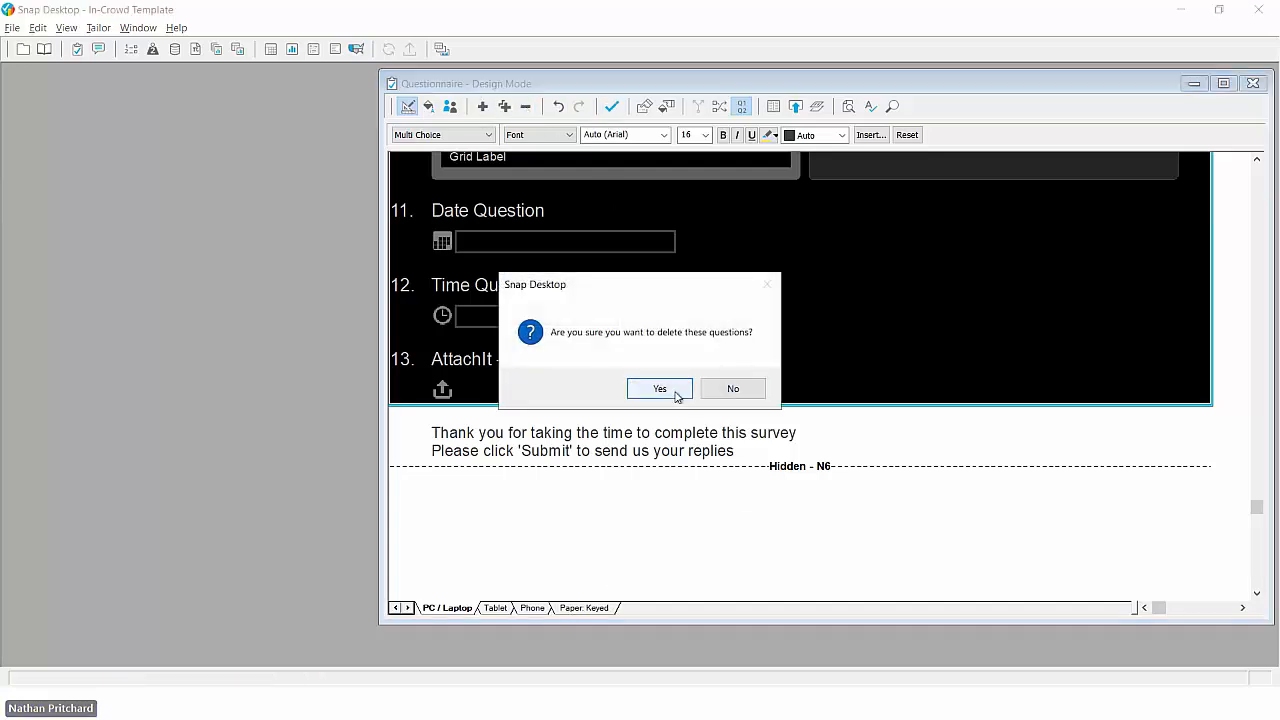
click(661, 389)
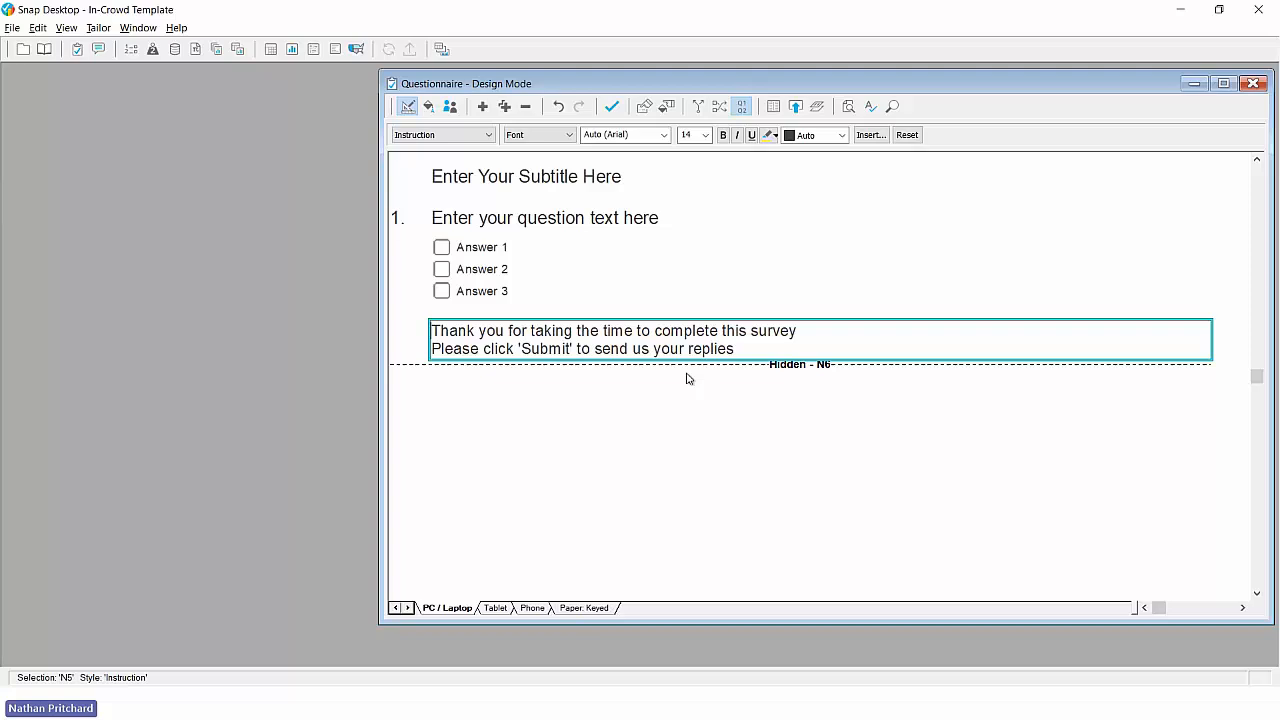
- Review the shortened questionnaire in the Paper: Keyed edition and return to the PC / Laptop edition
scroll(692, 330, up, 3)
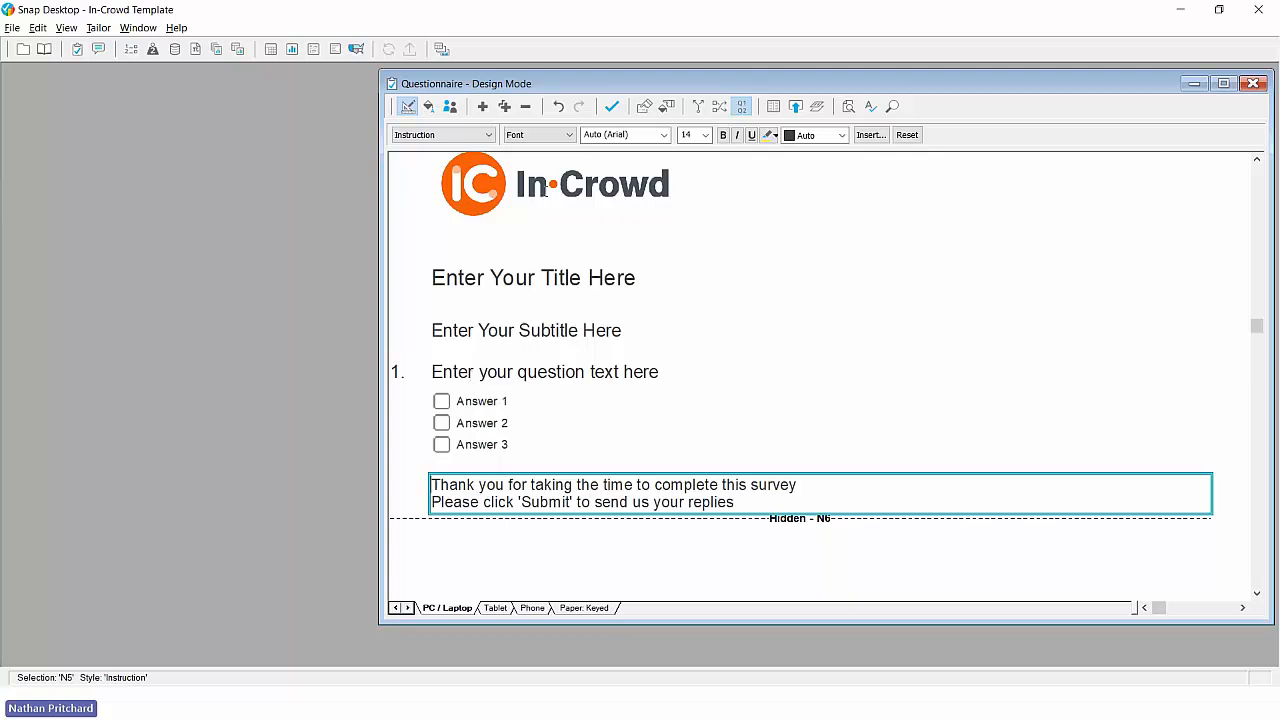
click(556, 248)
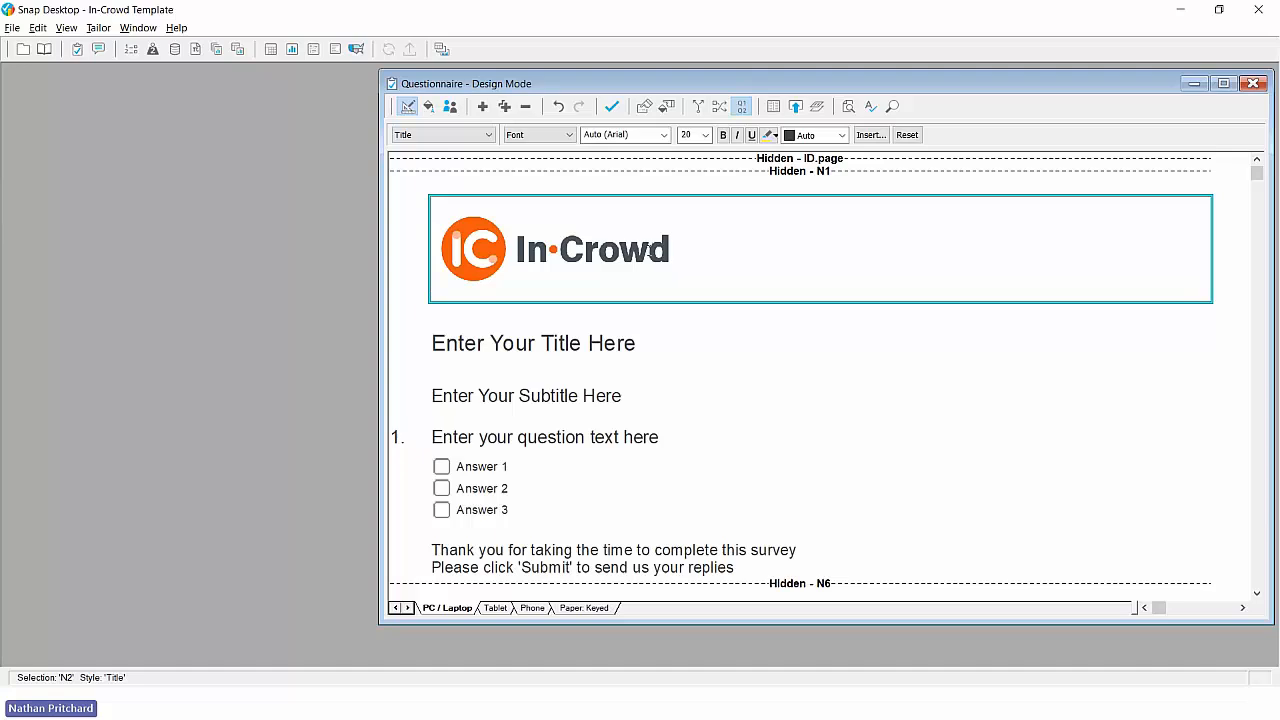
click(598, 609)
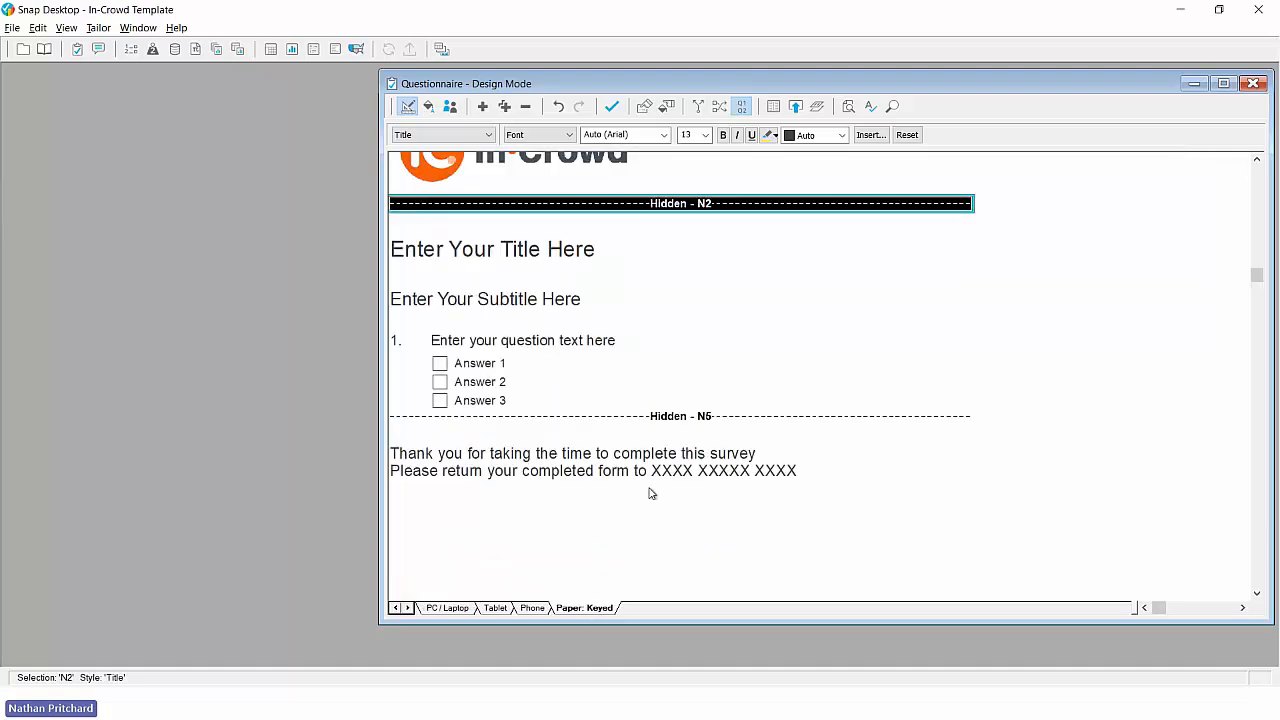
scroll(650, 490, up, 2)
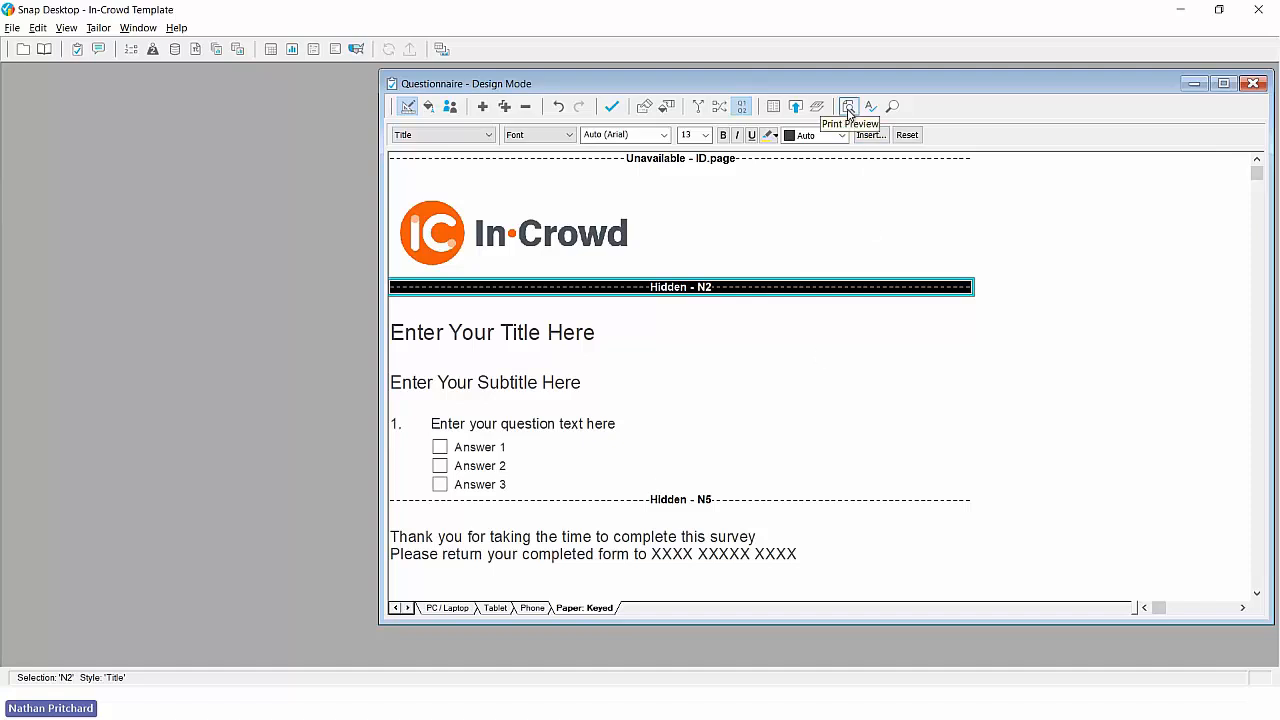
click(447, 608)
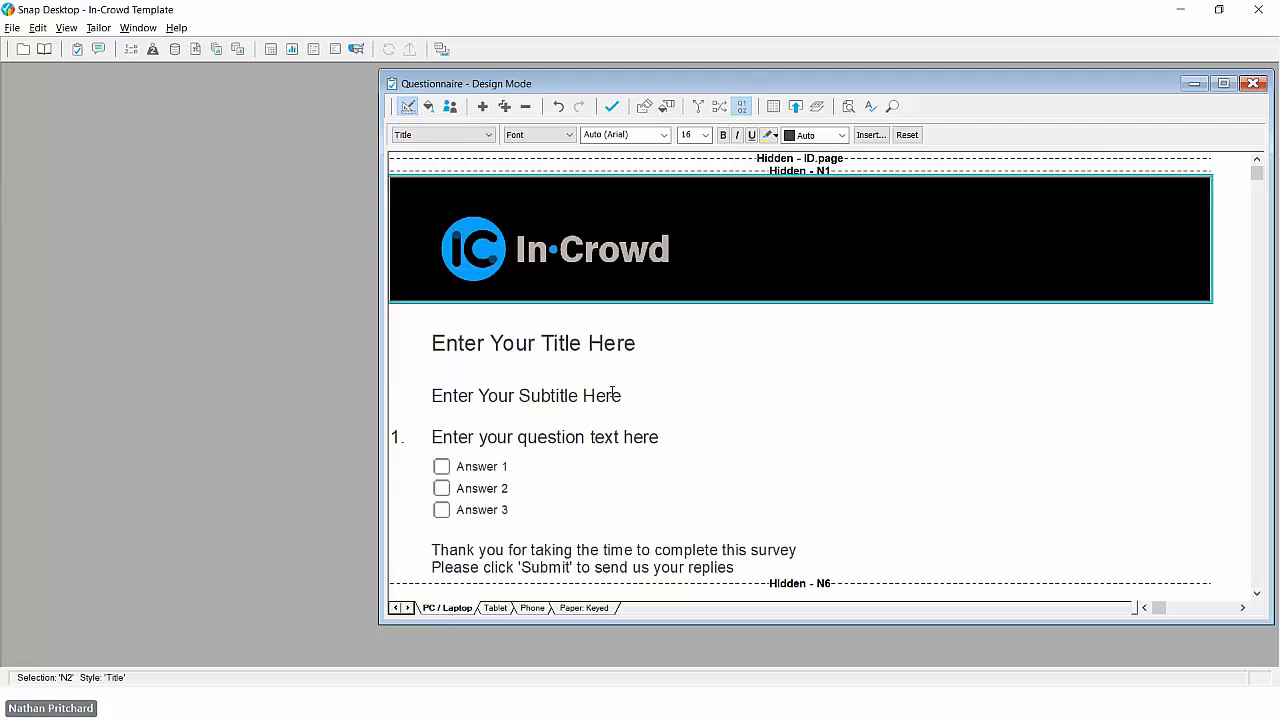
click(615, 345)
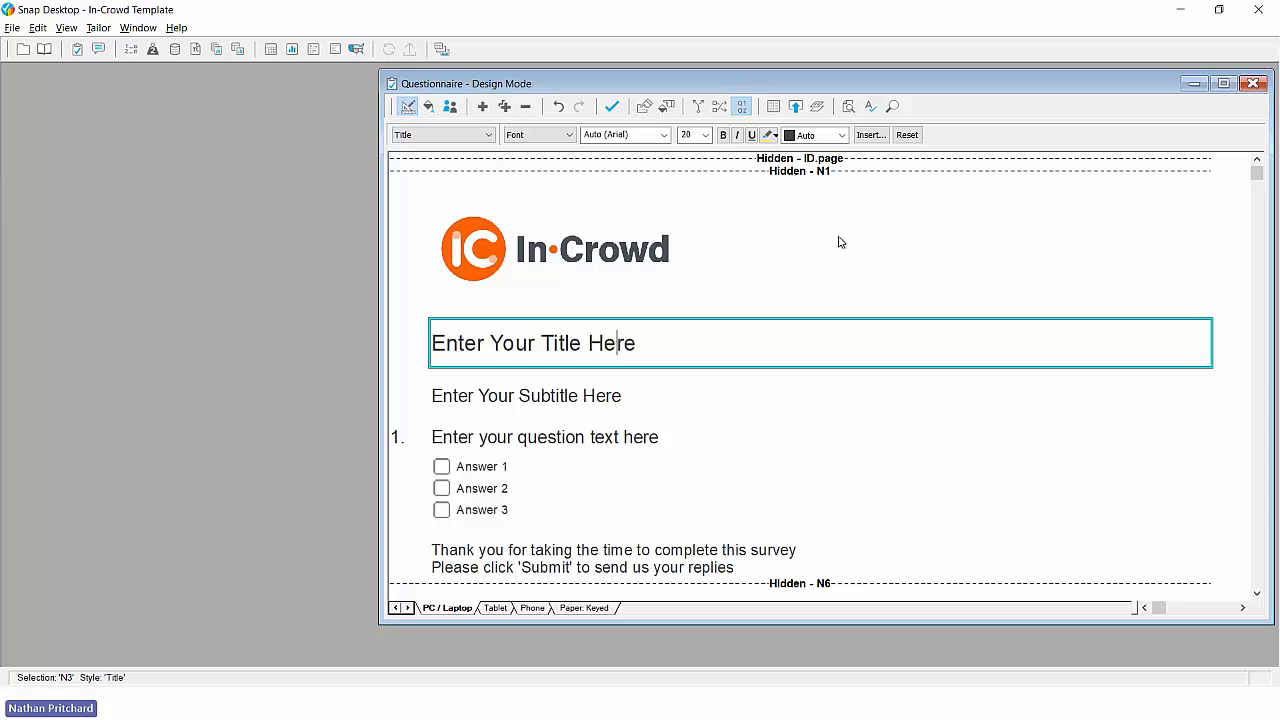
click(870, 135)
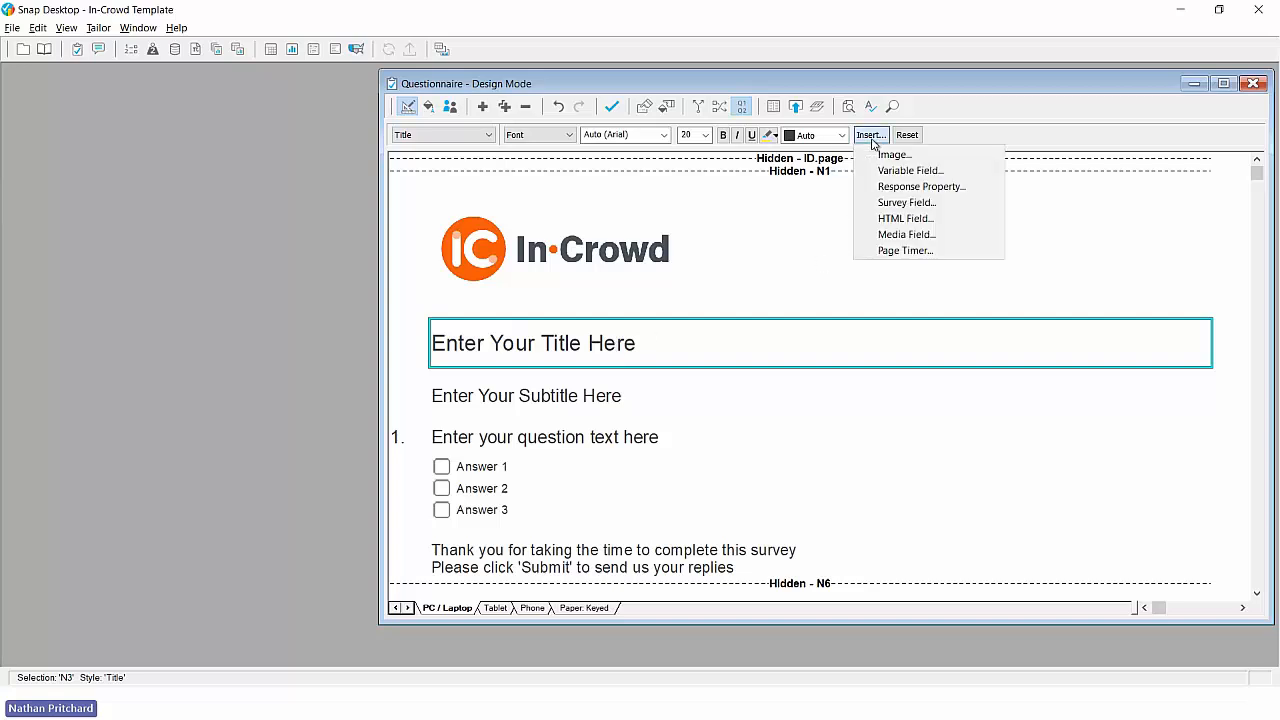
click(890, 219)
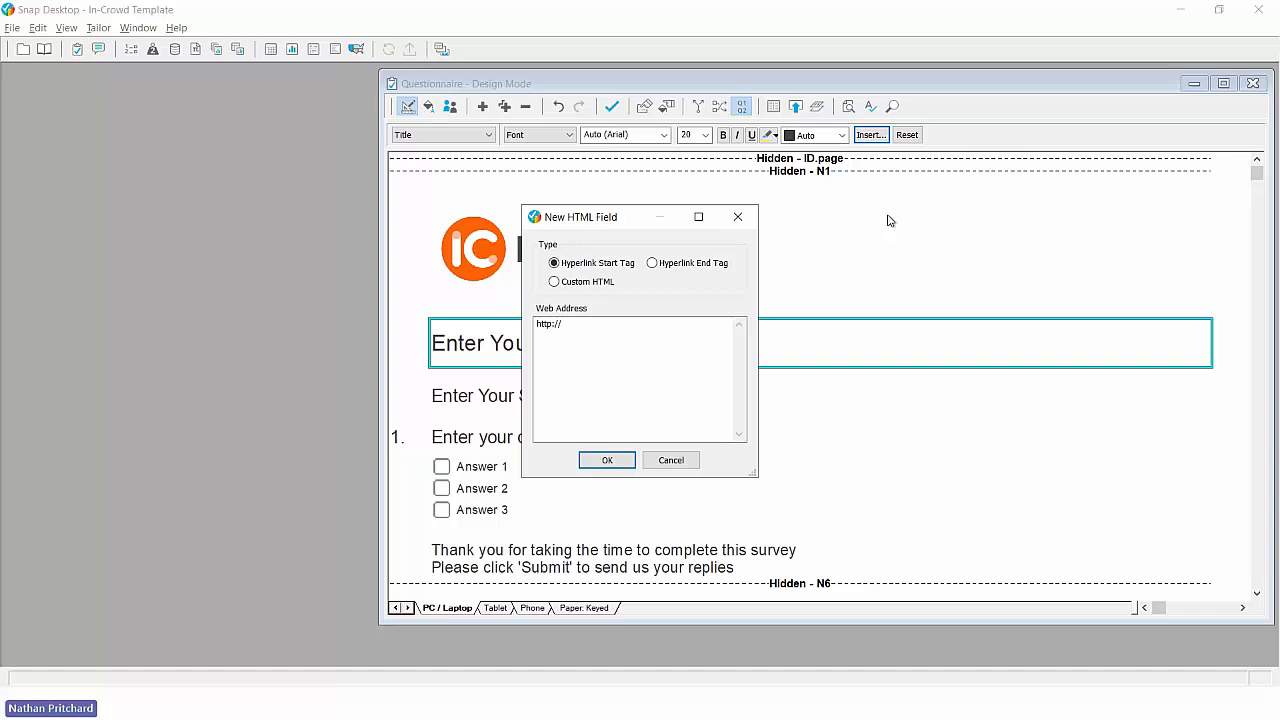
click(745, 221)
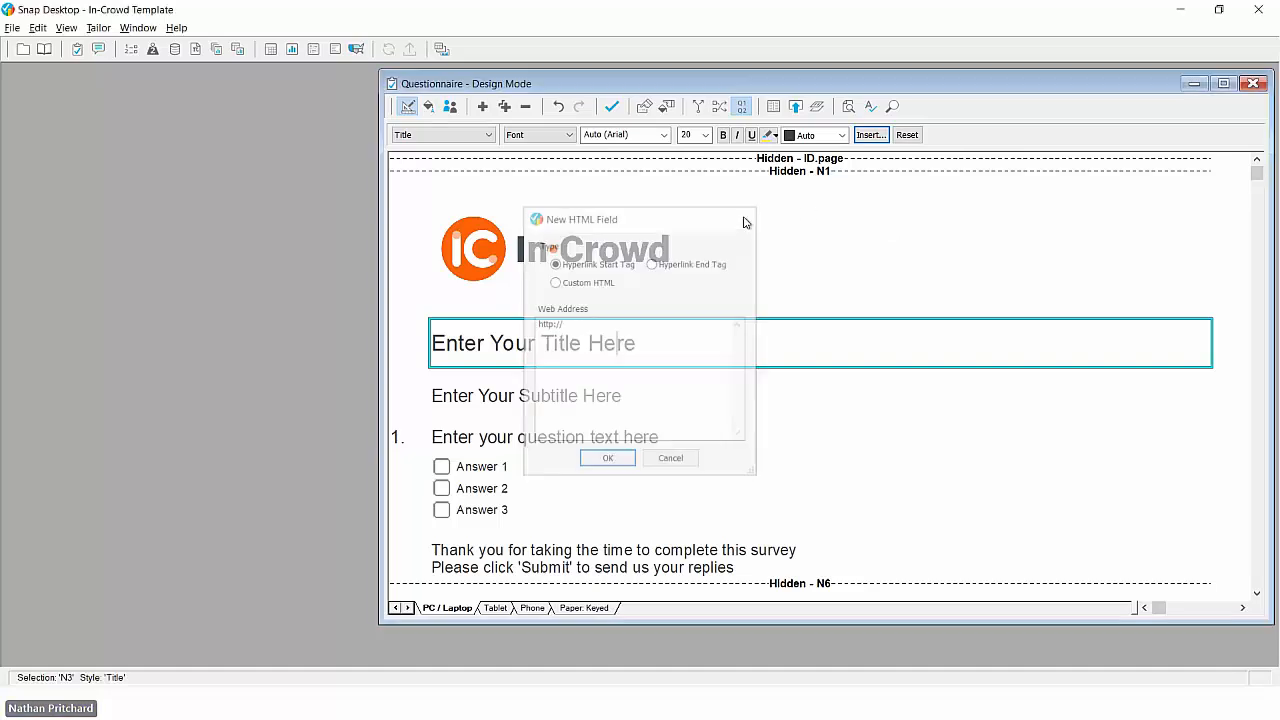
- Save the questionnaire and publish the PC / Laptop edition with the Preview only method
click(613, 110)
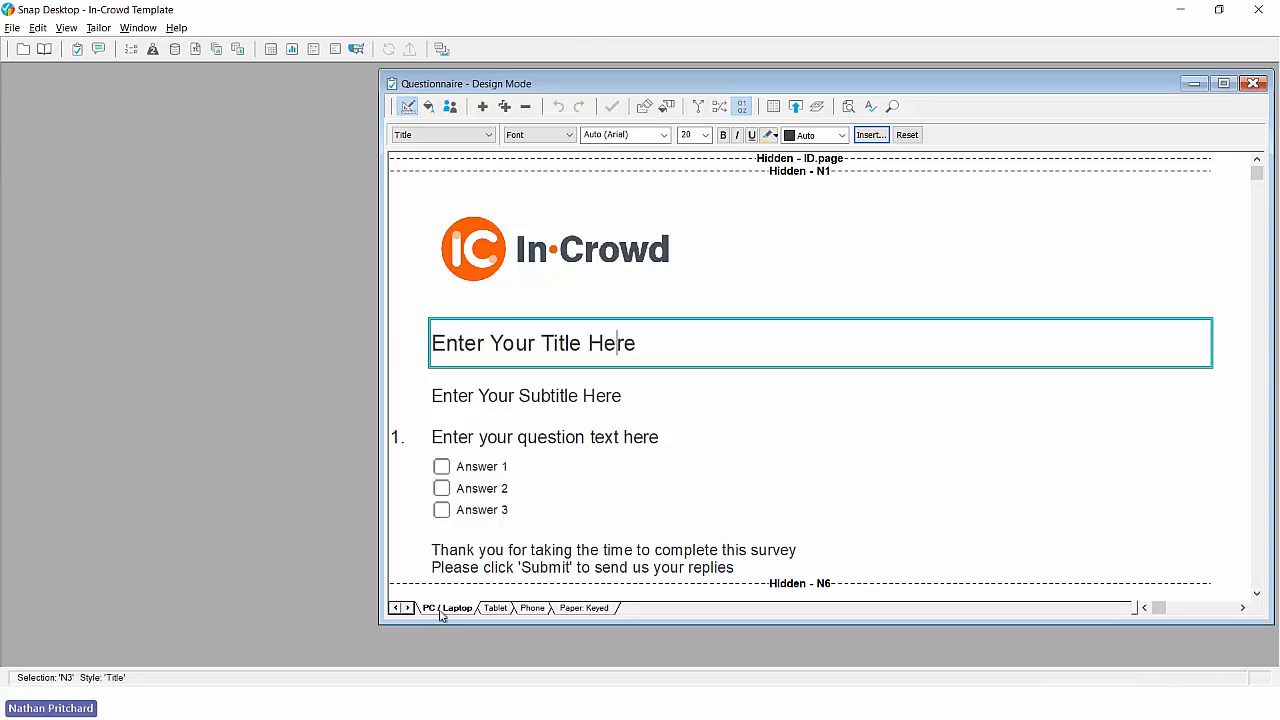
click(795, 108)
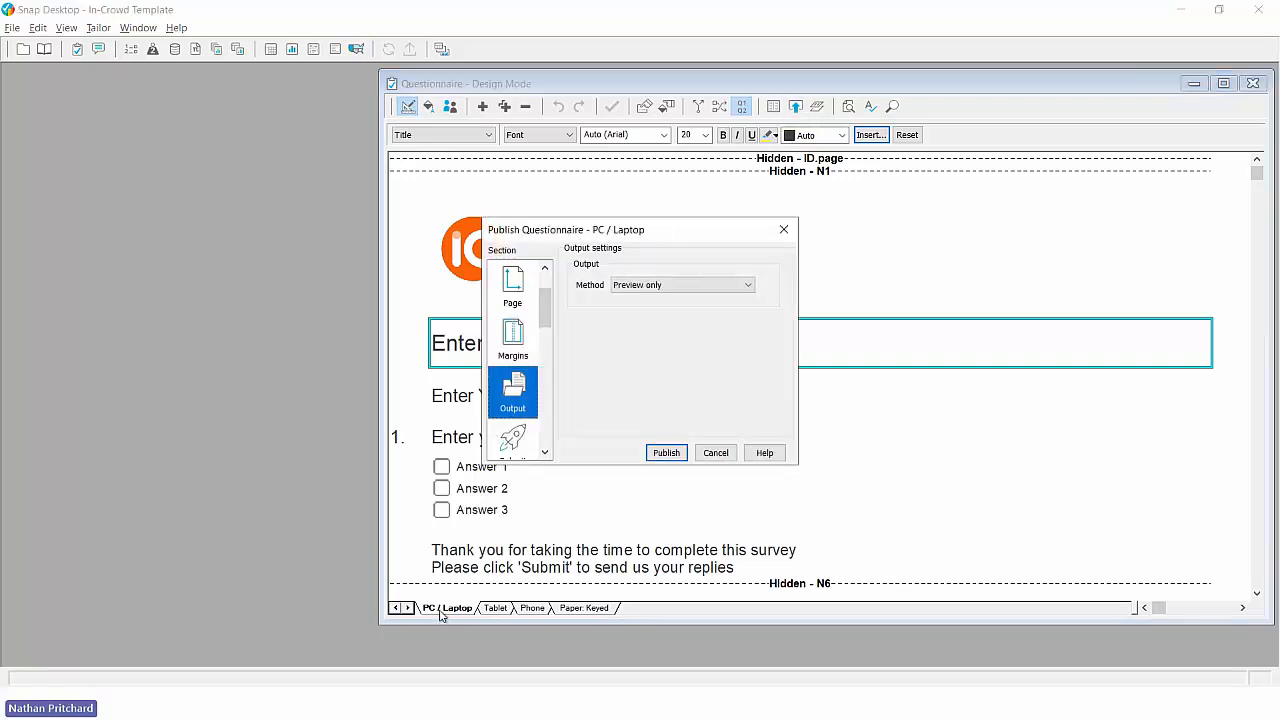
click(667, 454)
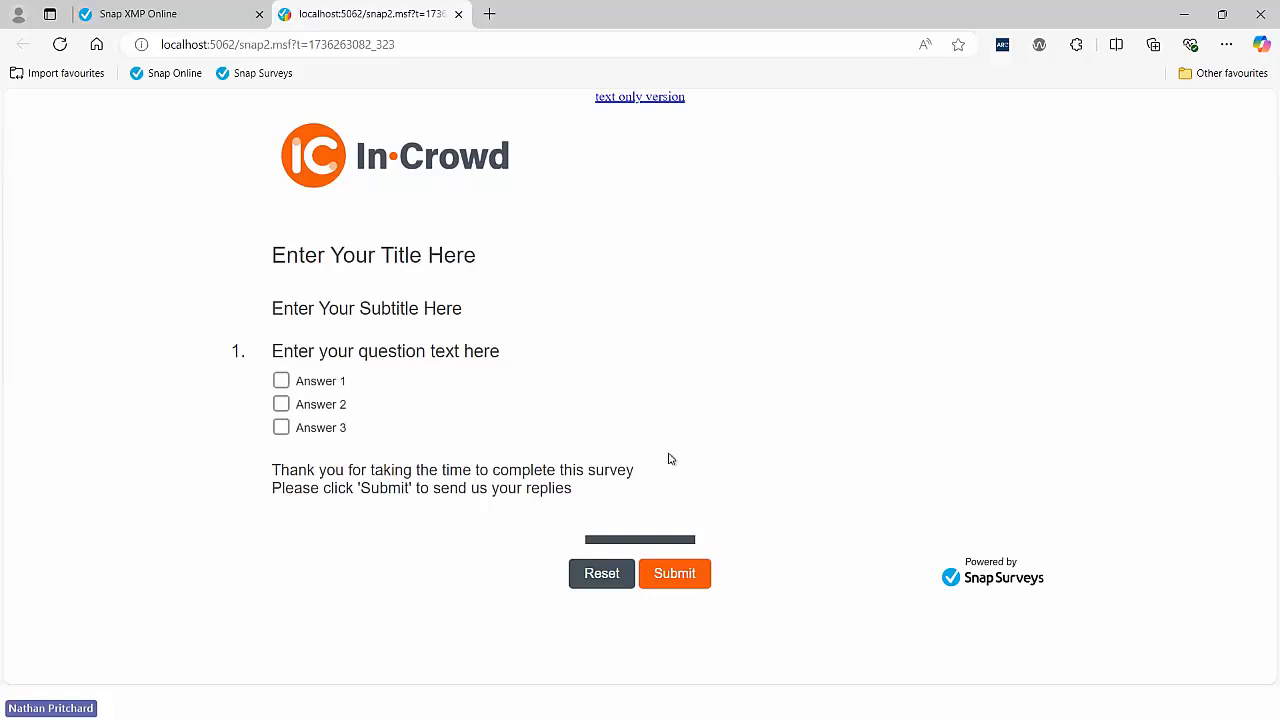
- Test the answer choices of question 1 in the browser preview and return to Snap Desktop
click(281, 404)
click(280, 381)
click(281, 428)
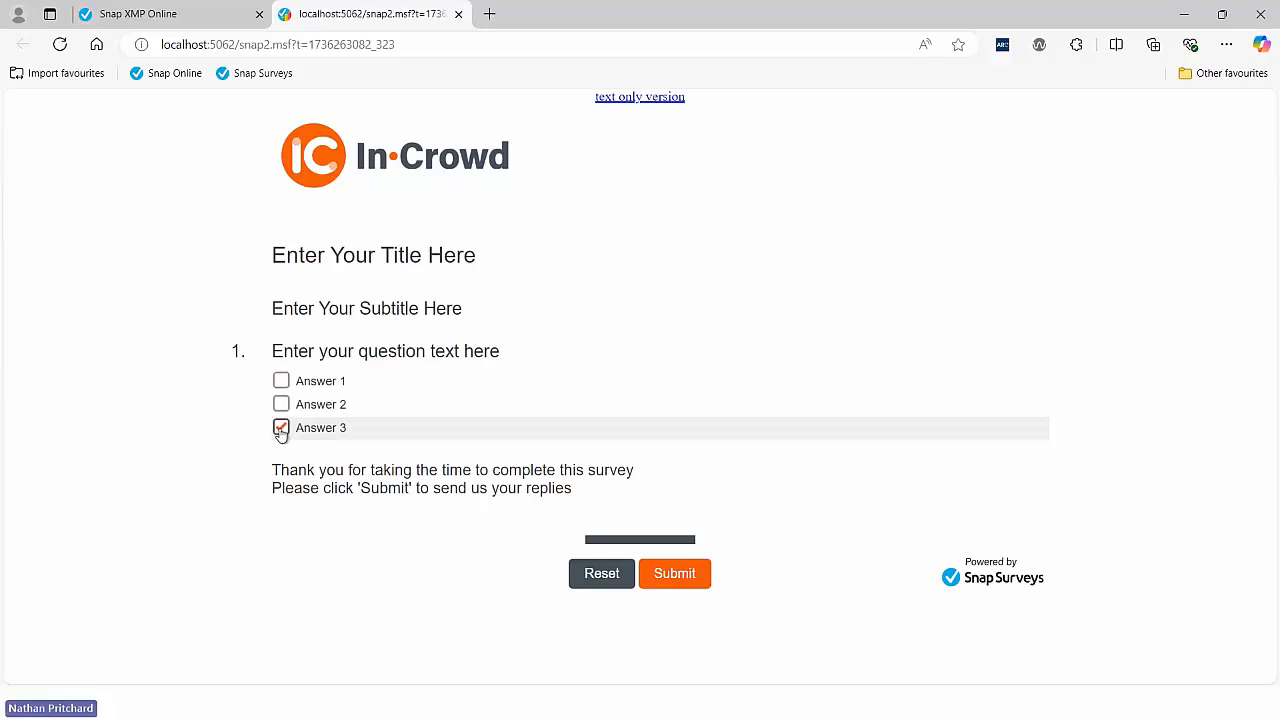
key(alt+Tab)
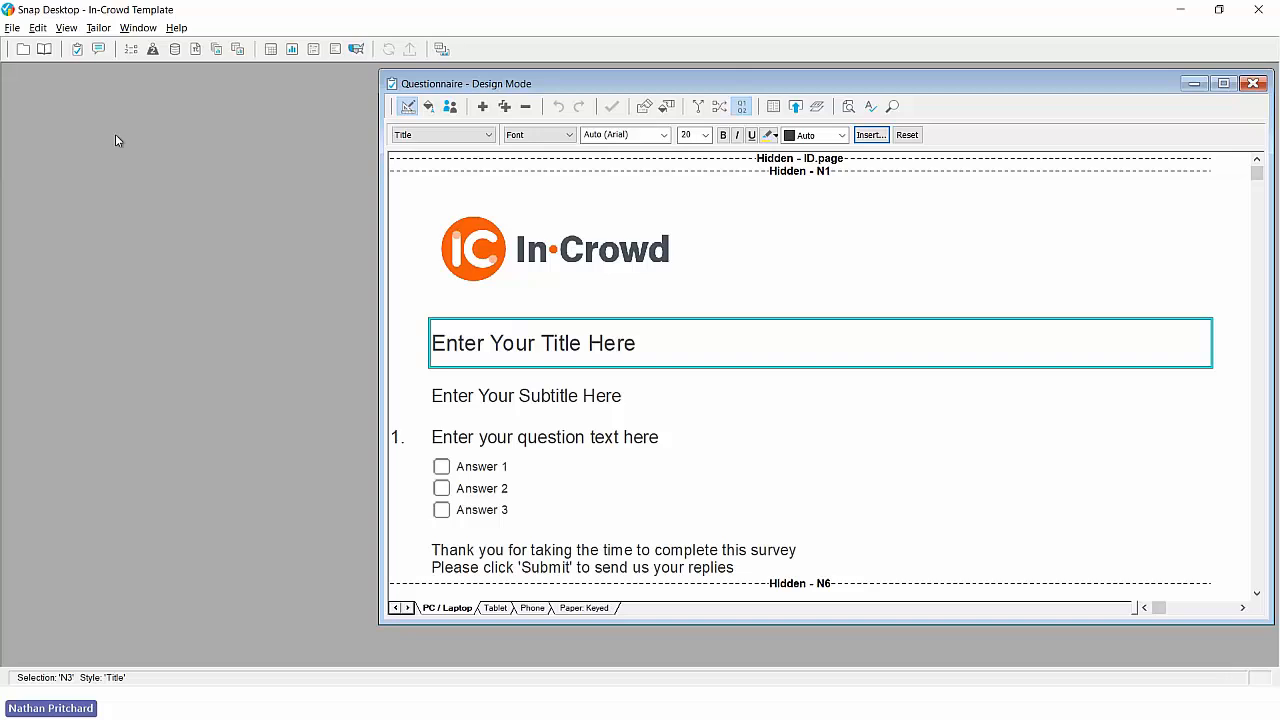
- Save the In-Crowd Template survey as a survey template named "In-Crowd Template" from the survey overview
click(24, 50)
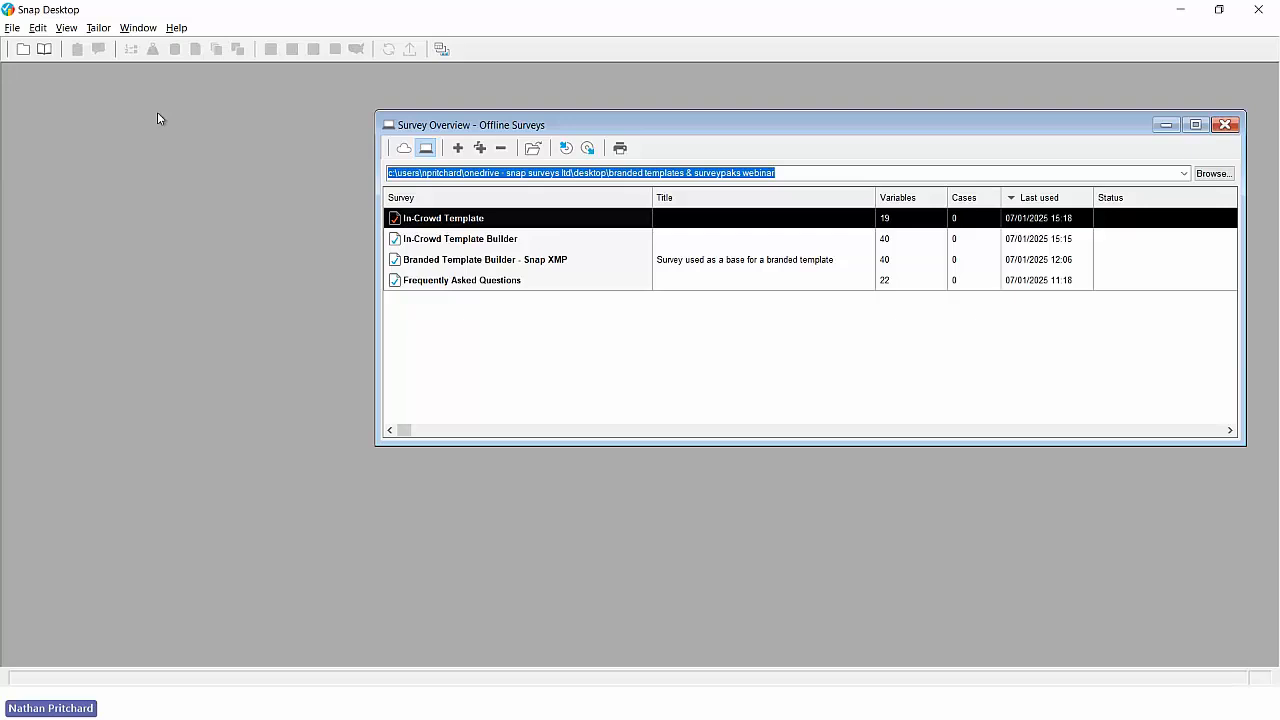
click(12, 28)
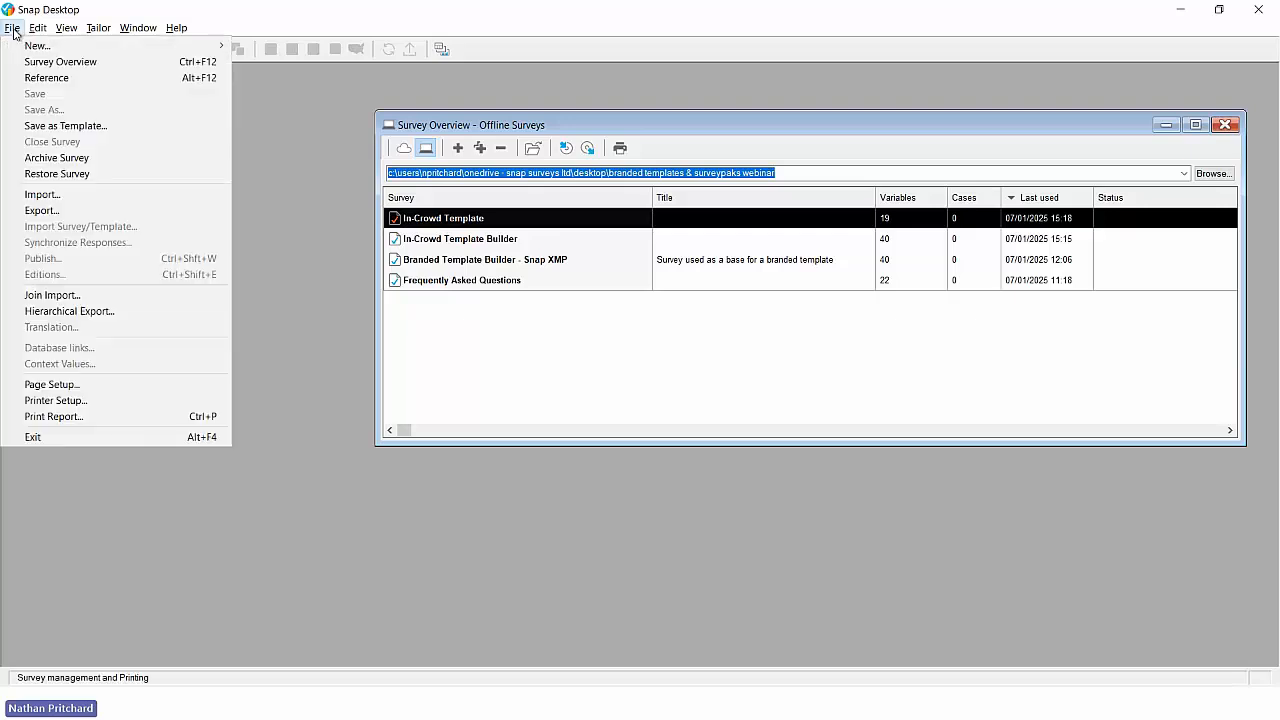
click(32, 127)
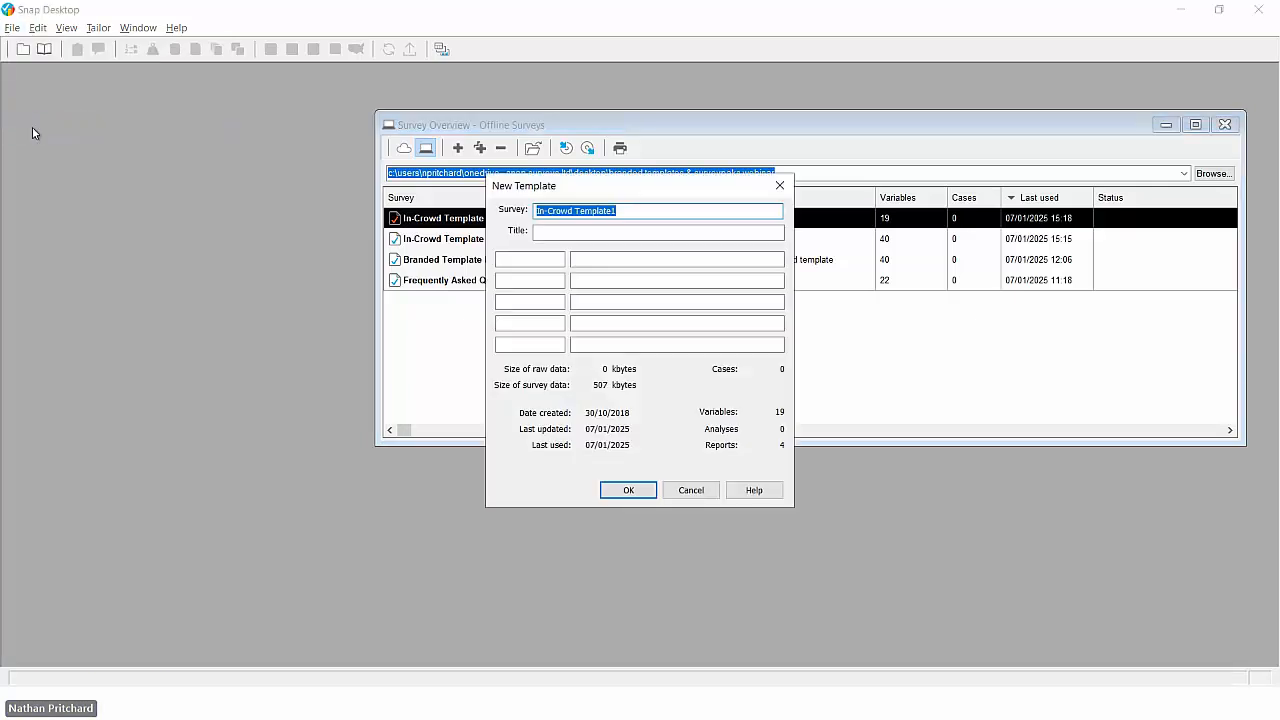
click(630, 210)
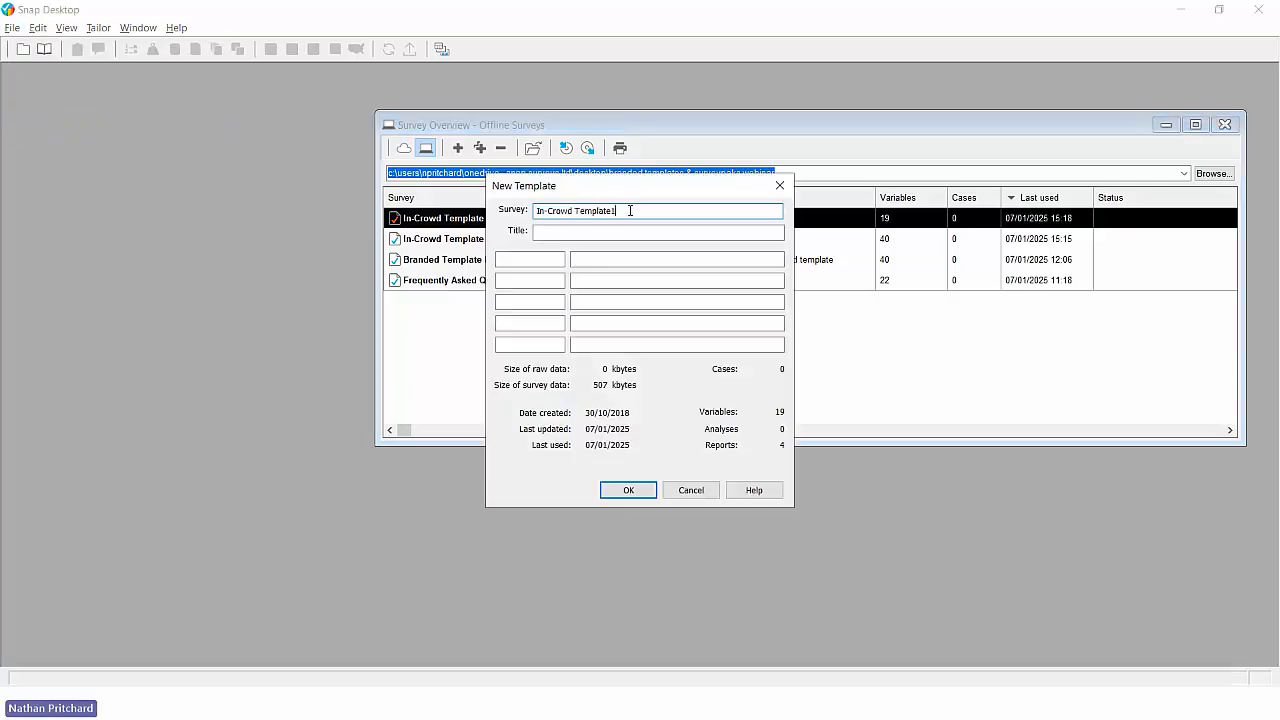
key(BackSpace)
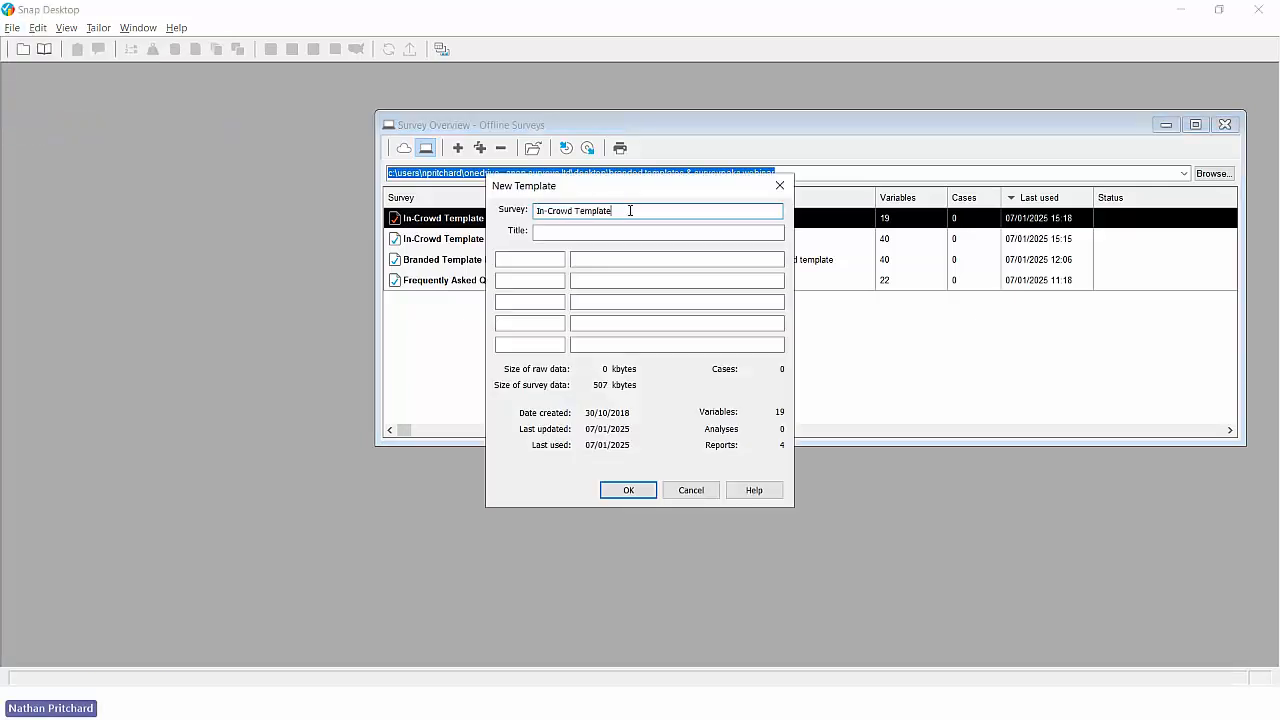
click(628, 490)
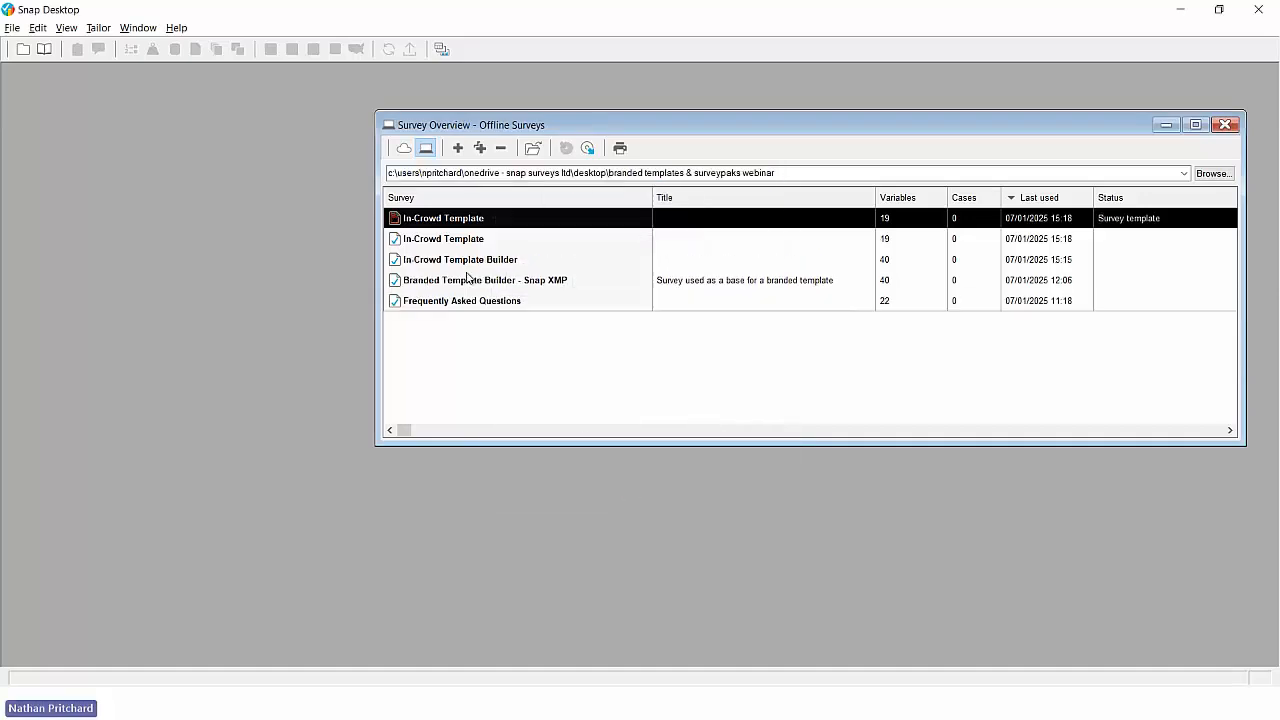
click(455, 240)
click(455, 226)
click(459, 240)
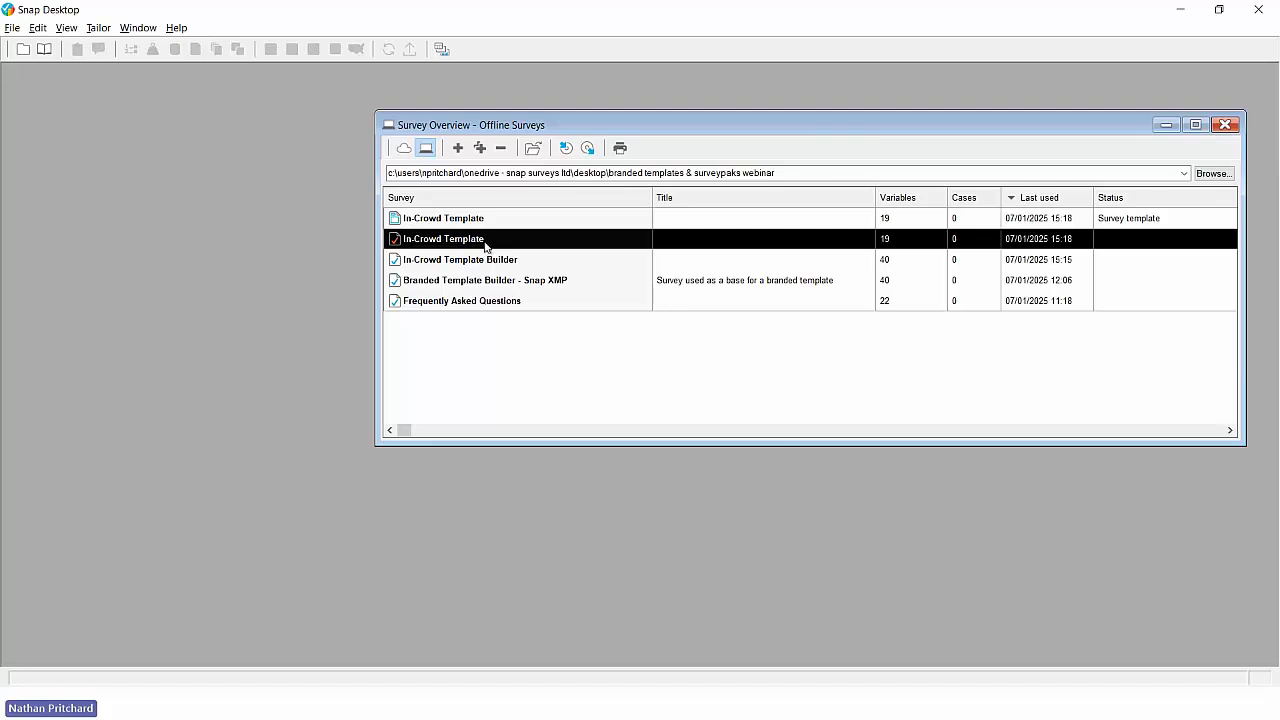
click(487, 222)
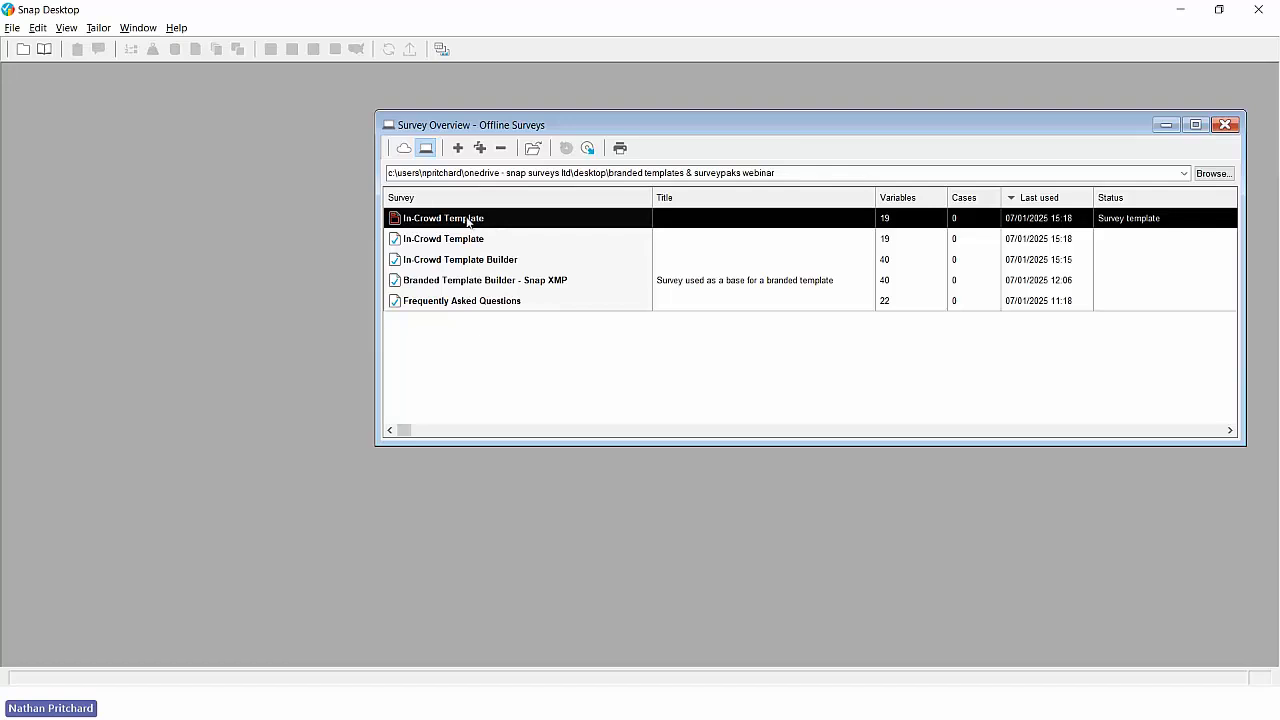
click(473, 242)
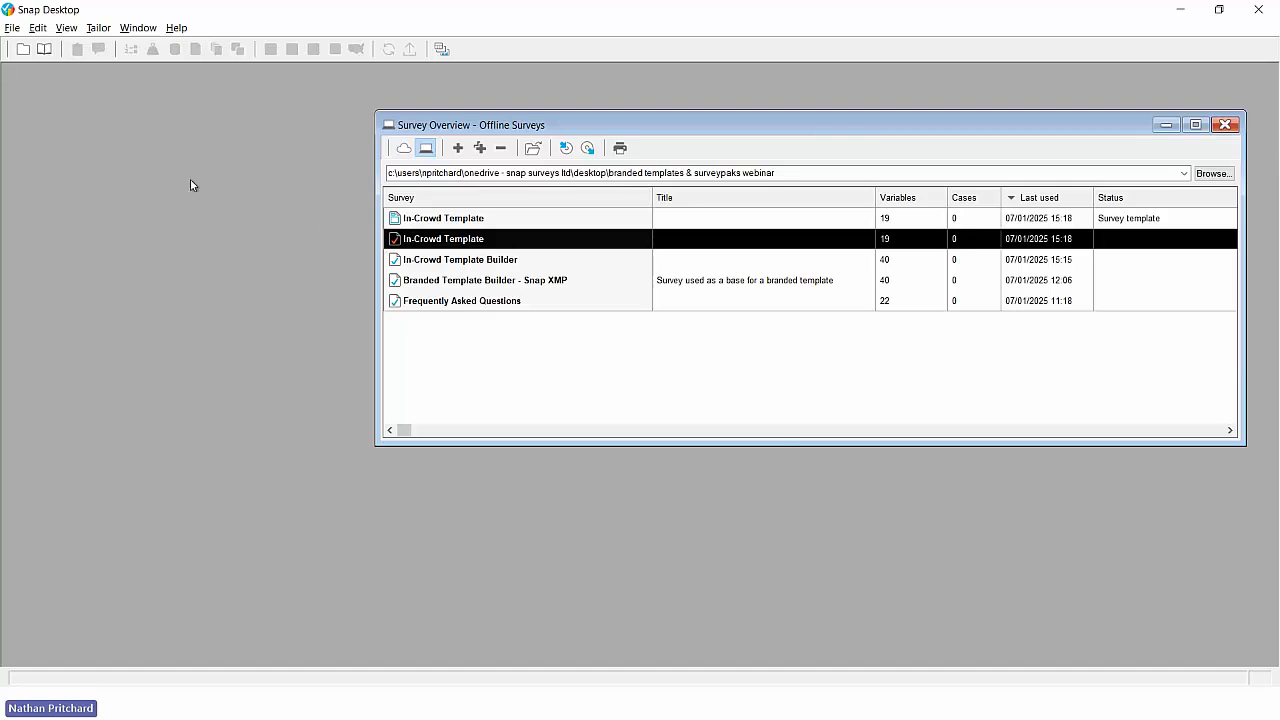
- Open the Reference SurveyPak and examine its ready-made gender and age questions under Personal Demographics
click(44, 49)
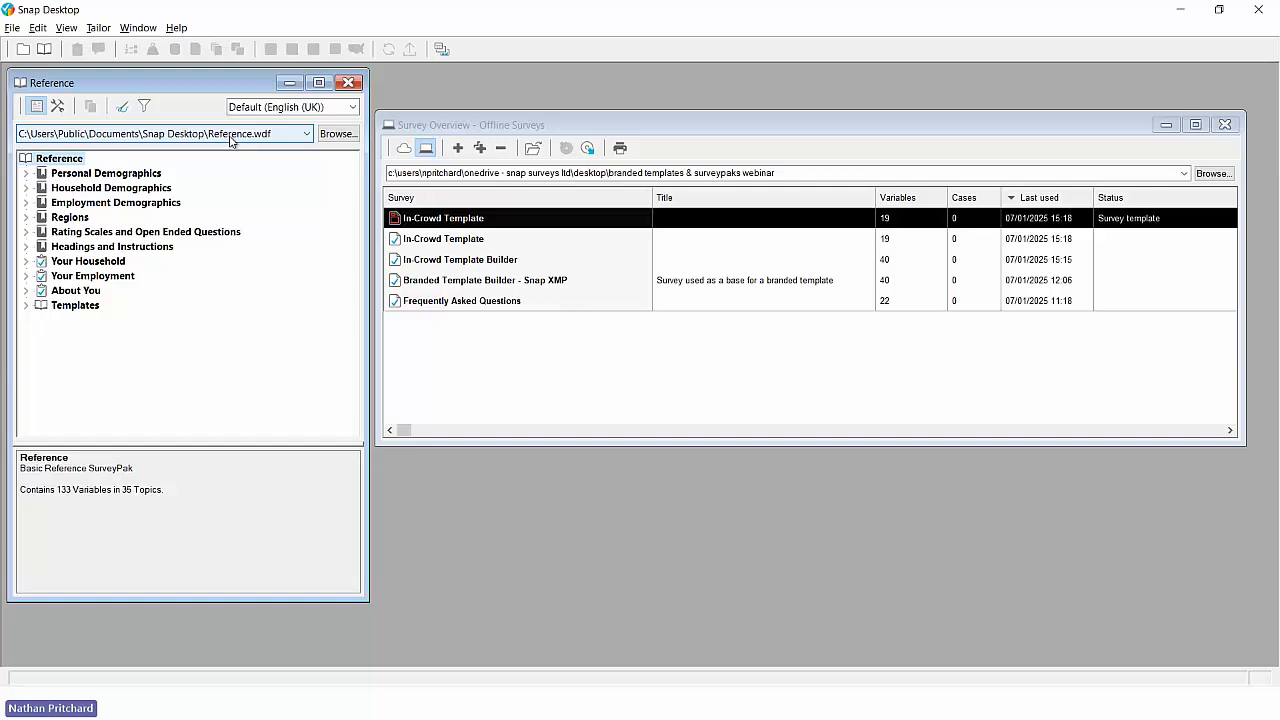
click(26, 175)
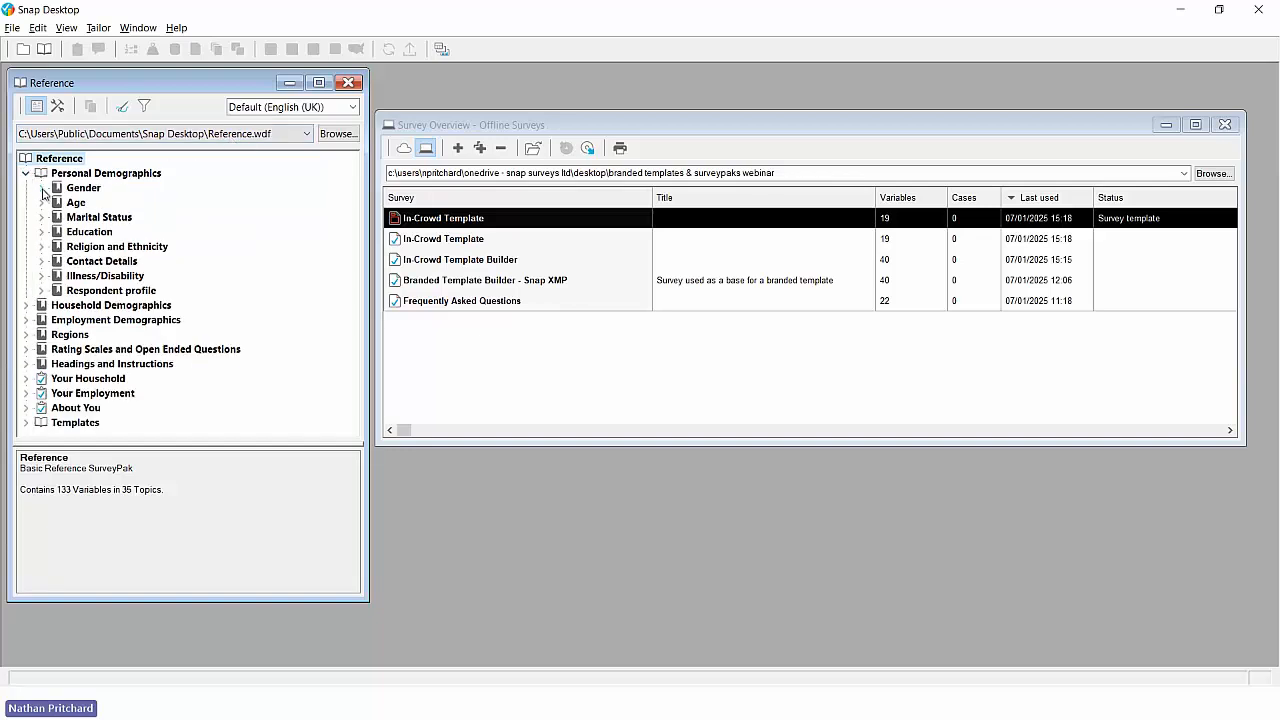
click(42, 191)
click(41, 232)
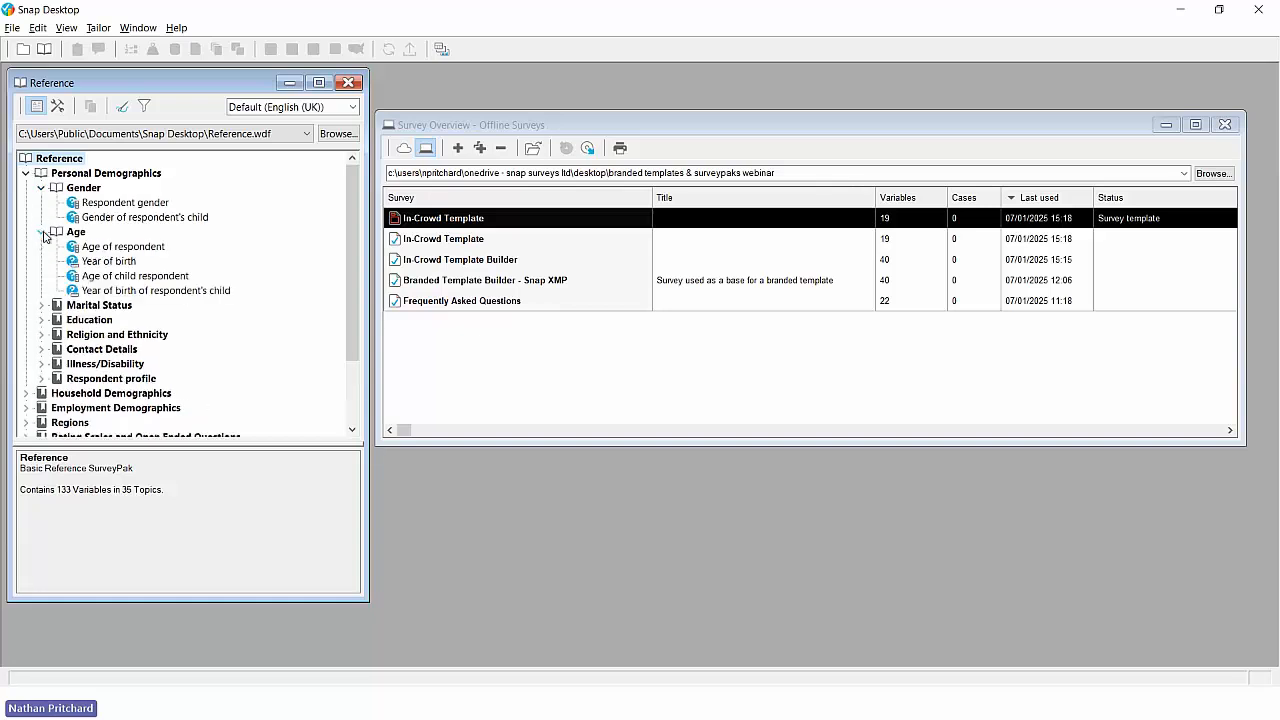
click(105, 248)
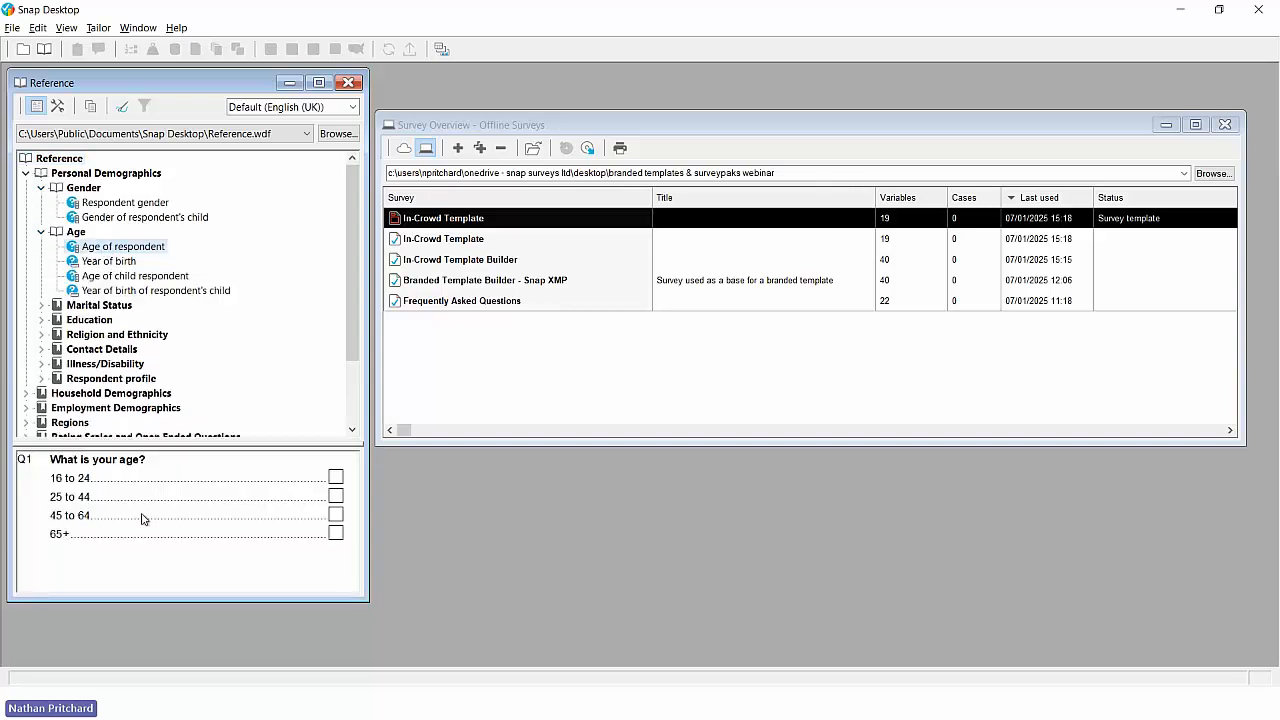
click(133, 291)
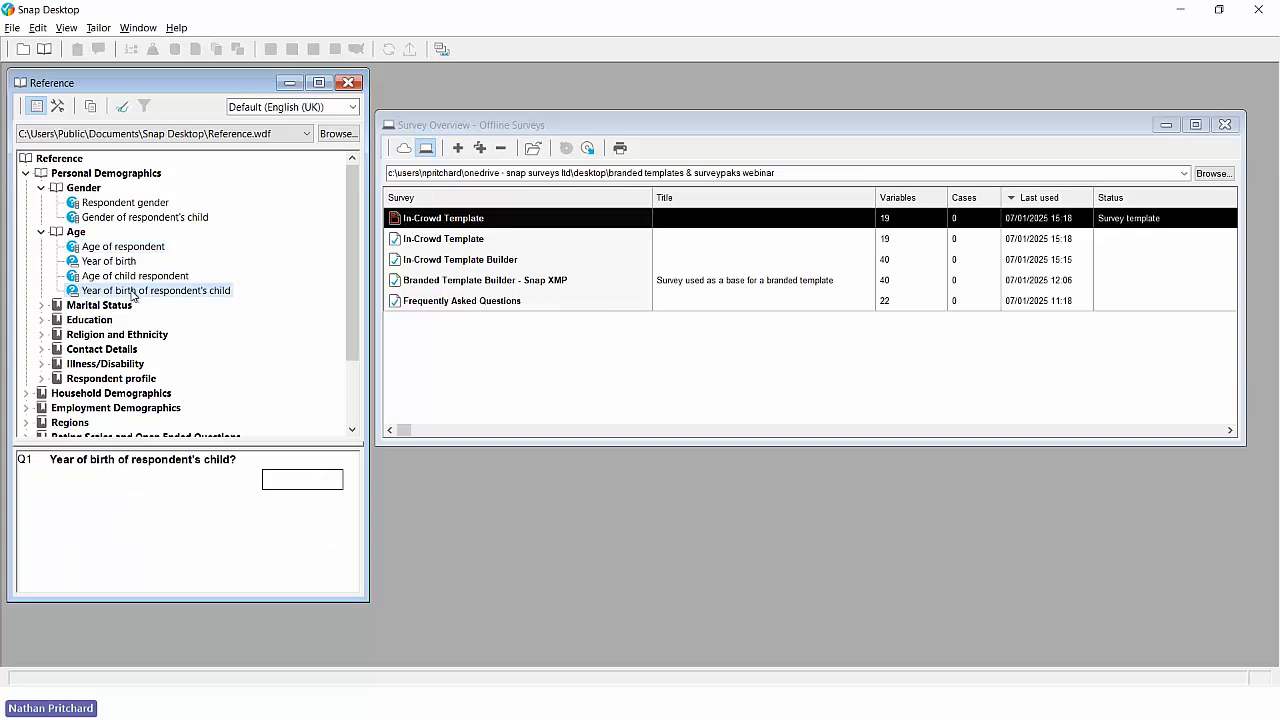
click(133, 277)
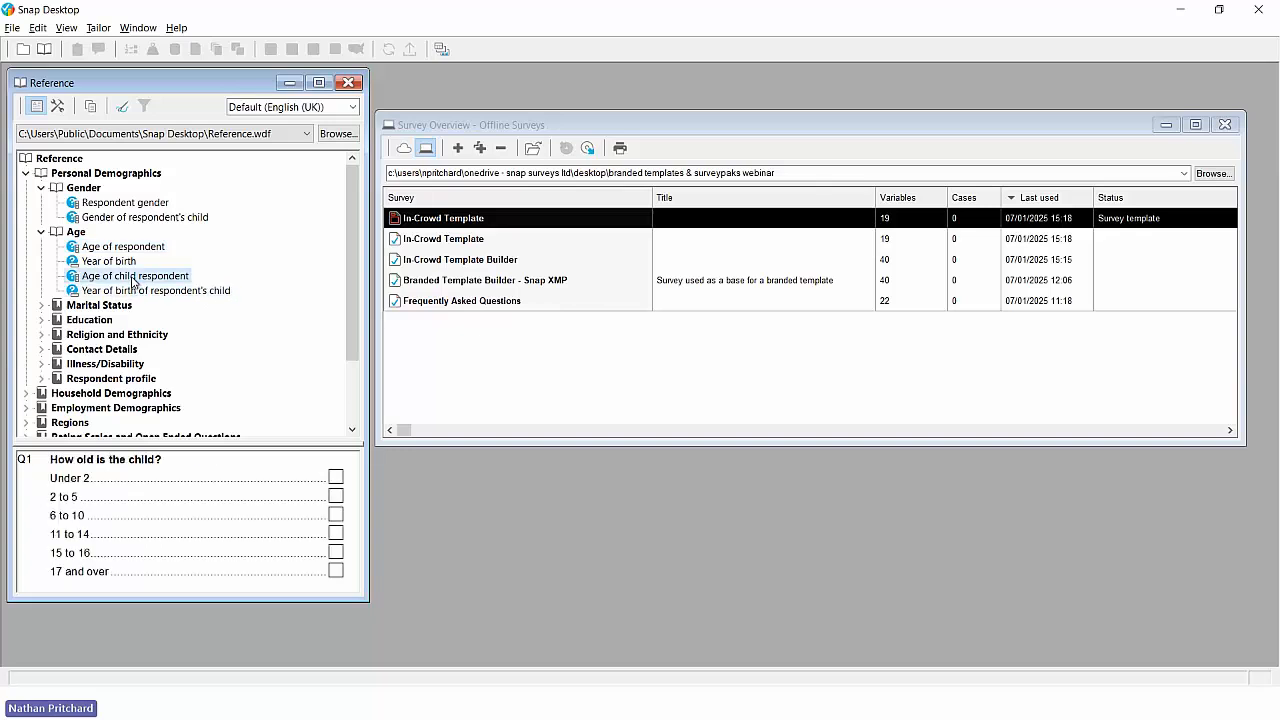
click(41, 232)
click(41, 188)
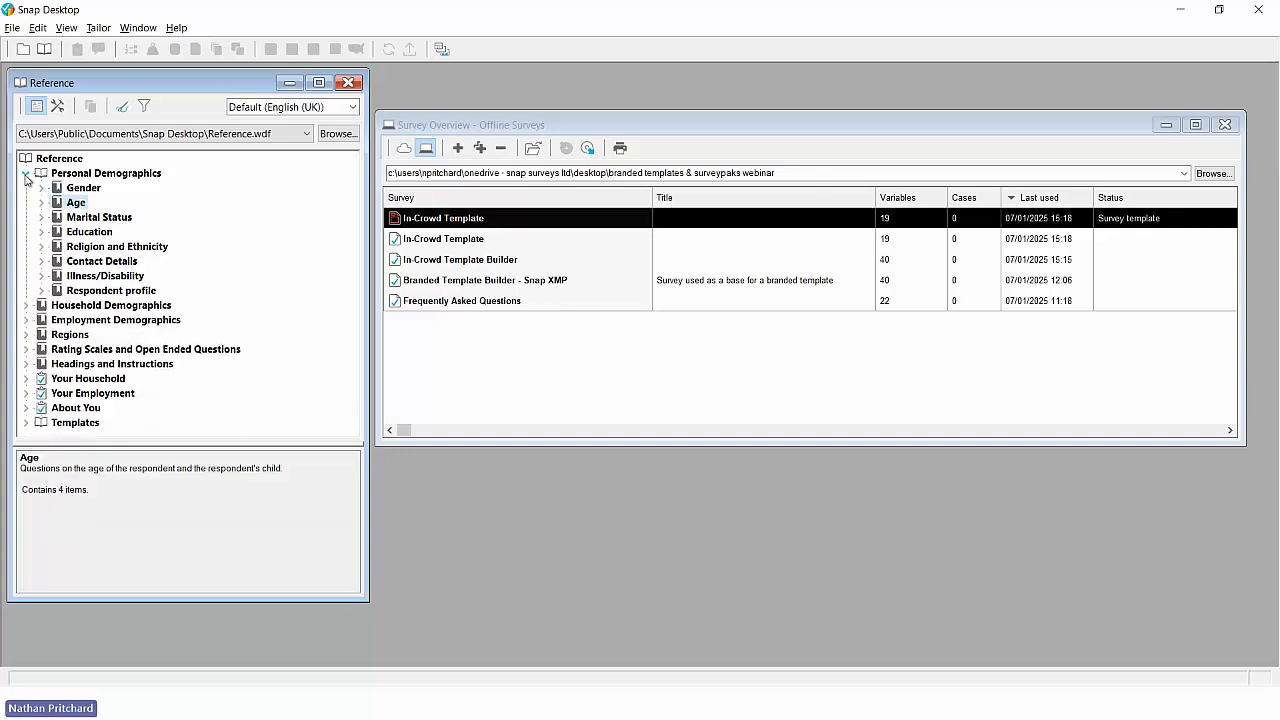
click(25, 173)
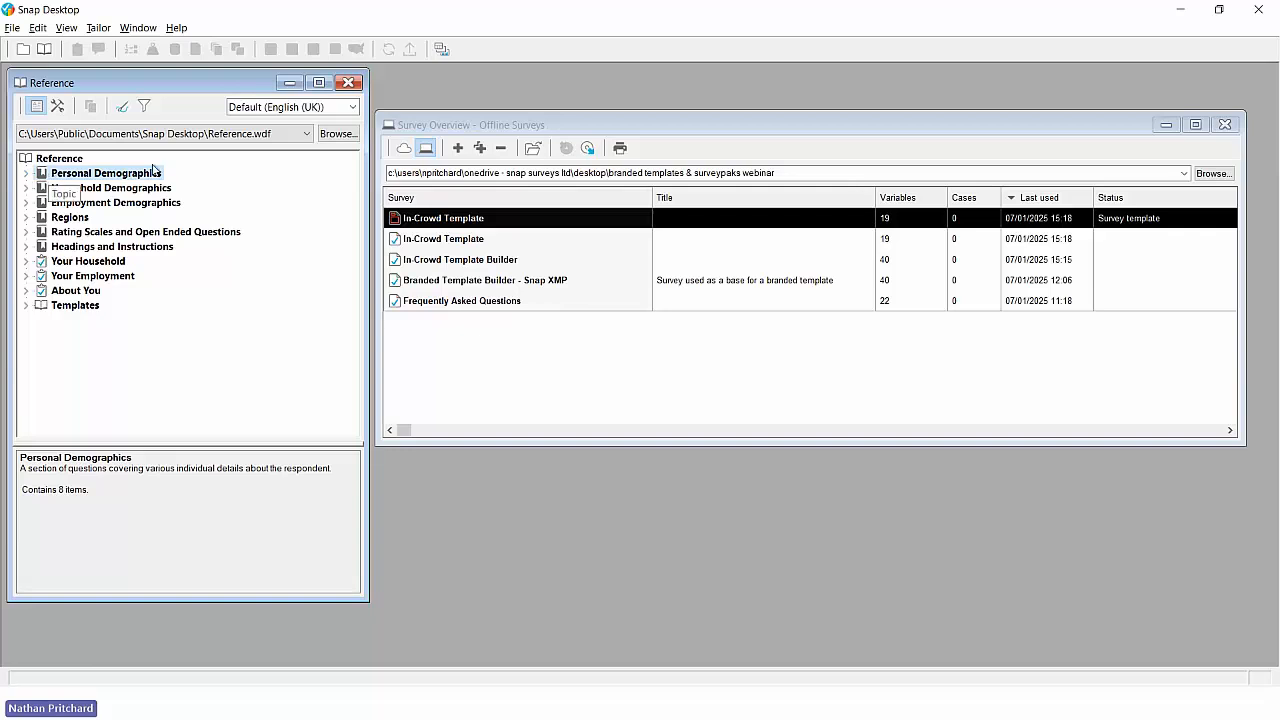
- Load User SurveyPak.wdf in the Reference window and put it into edit mode
click(307, 134)
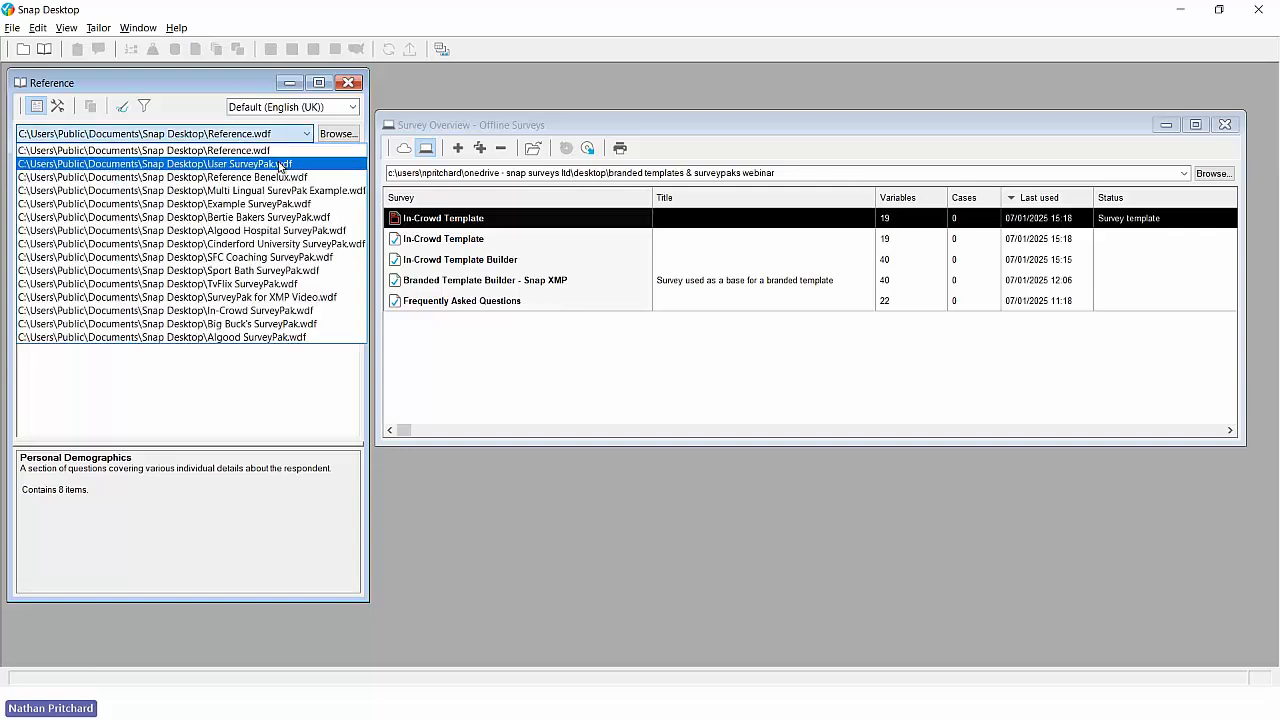
click(280, 164)
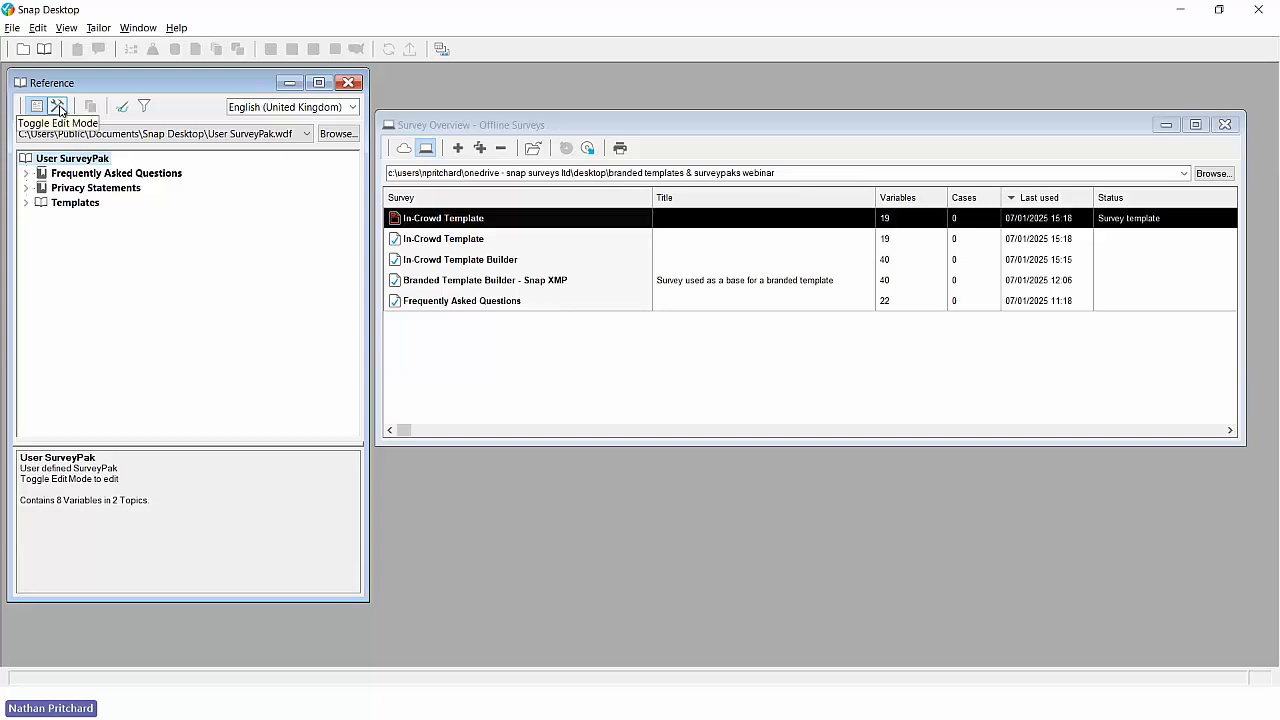
click(58, 106)
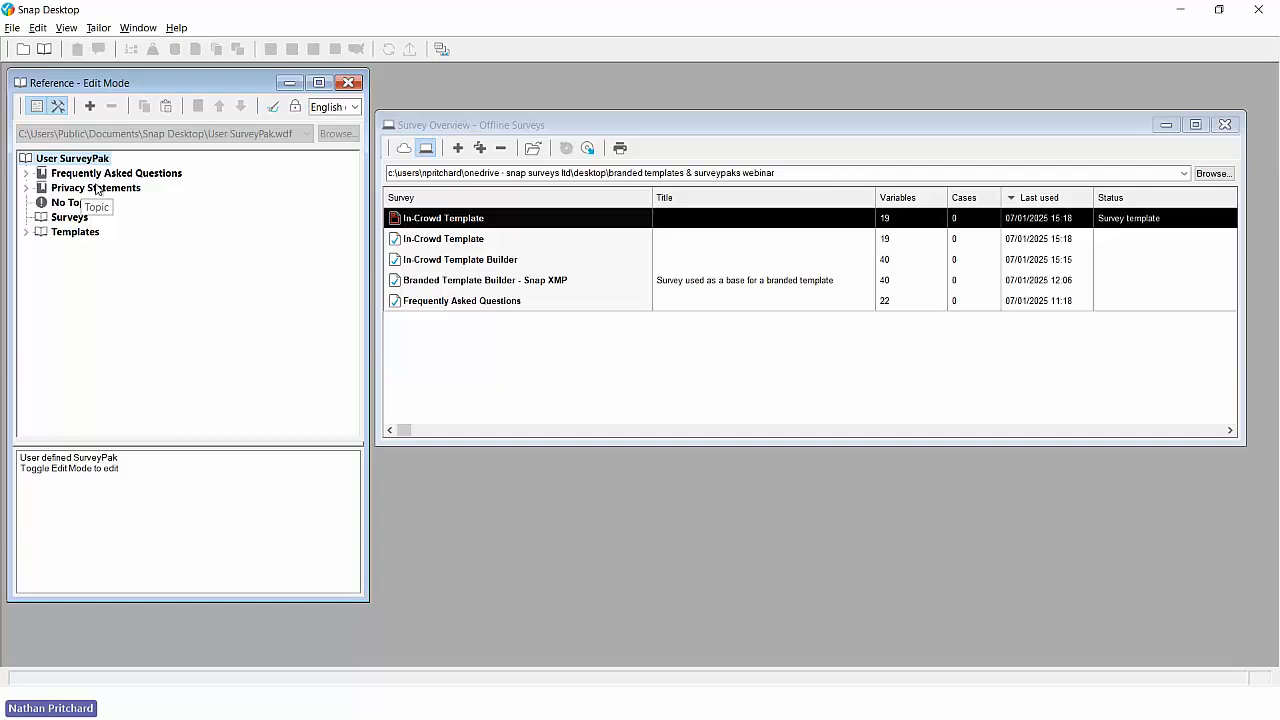
click(89, 106)
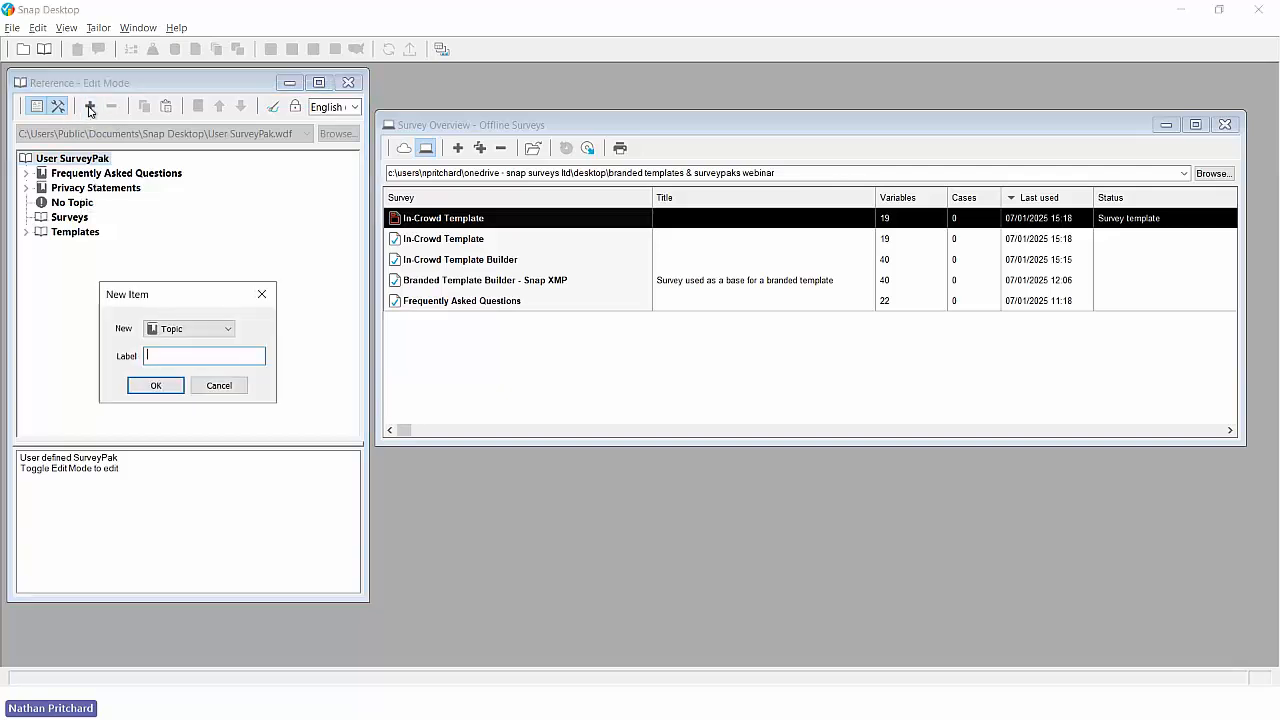
click(200, 329)
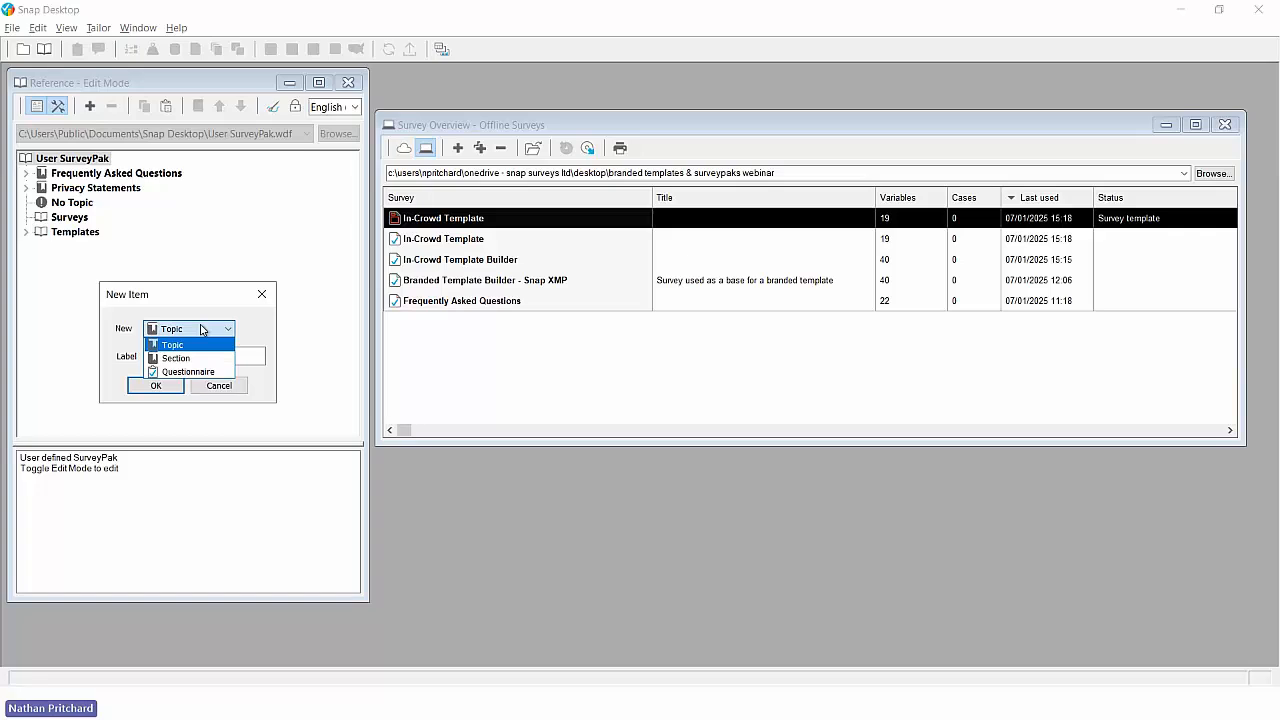
click(215, 254)
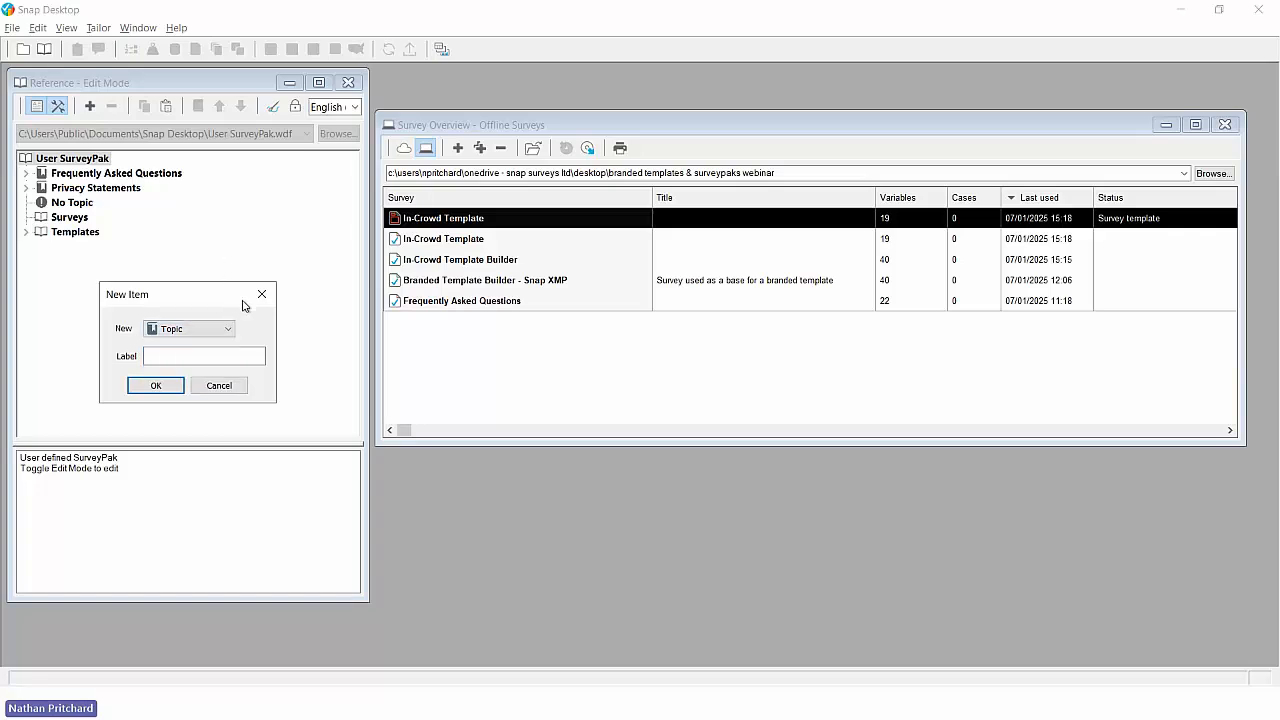
click(260, 295)
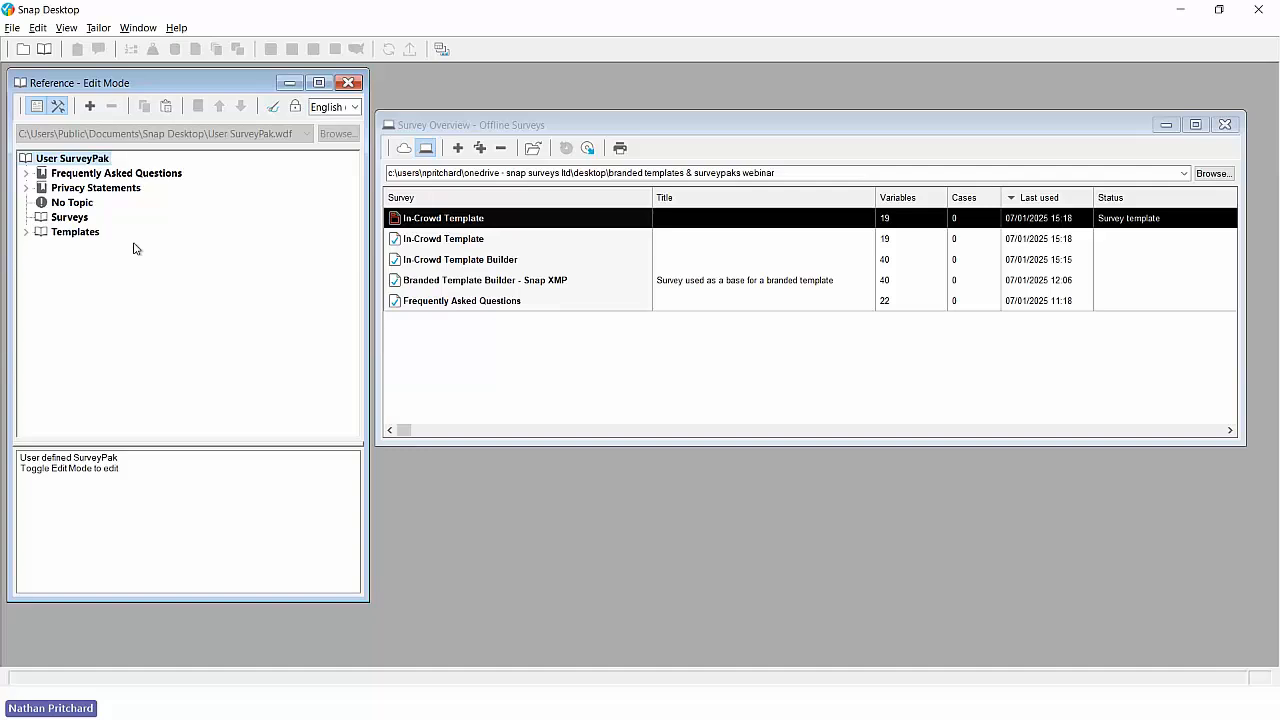
- Import In-Crowd Template.tmdf into the SurveyPak's Templates with the details "In-Crowd Template with Placeholder text"
right_click(75, 236)
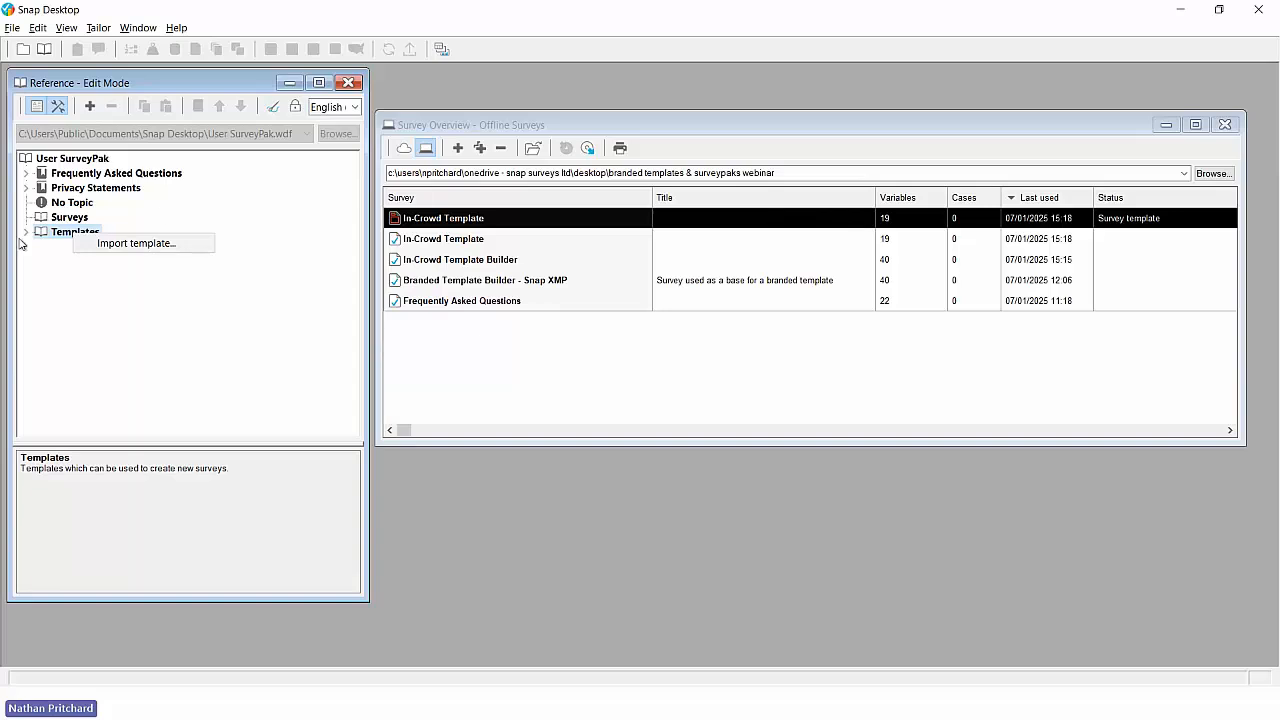
click(127, 252)
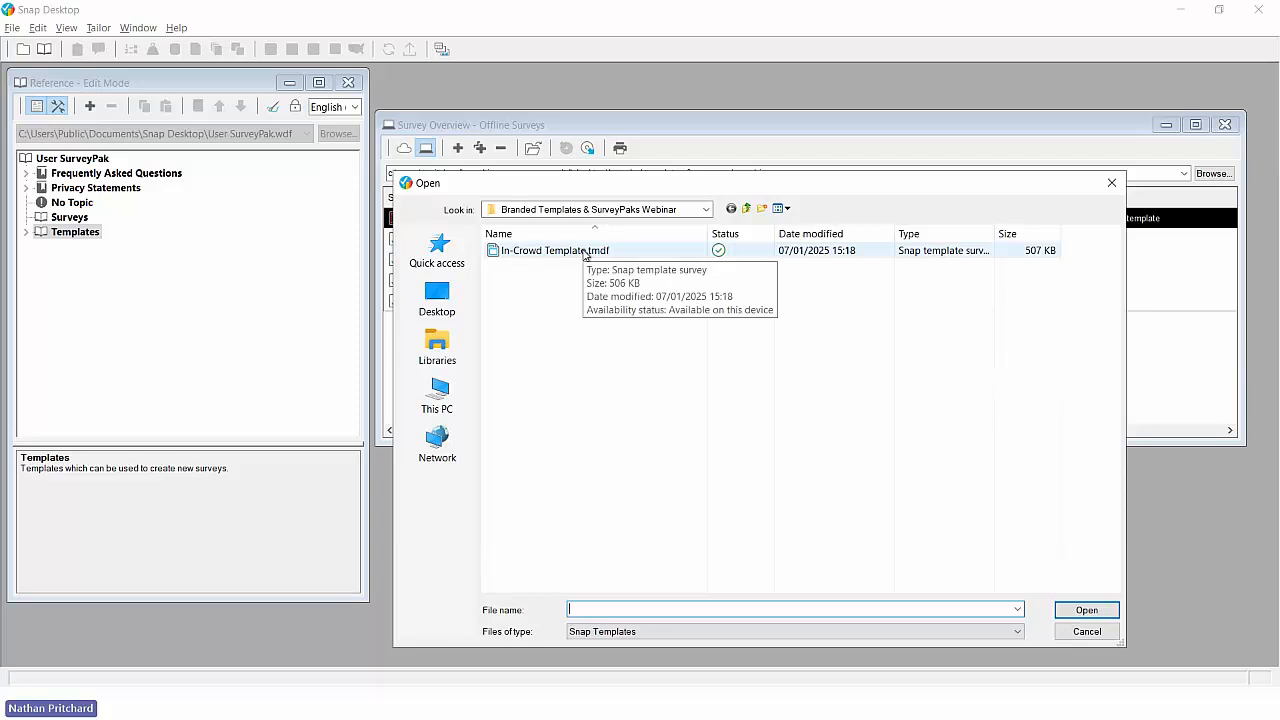
double_click(586, 251)
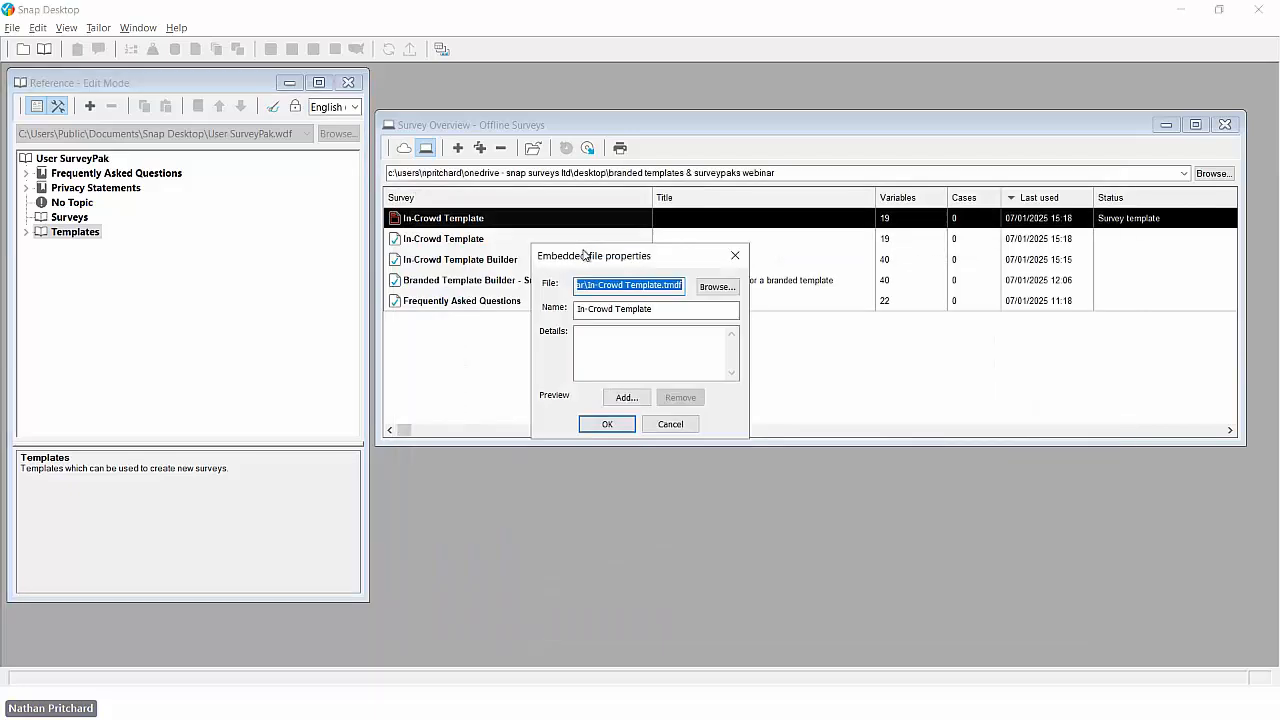
click(604, 335)
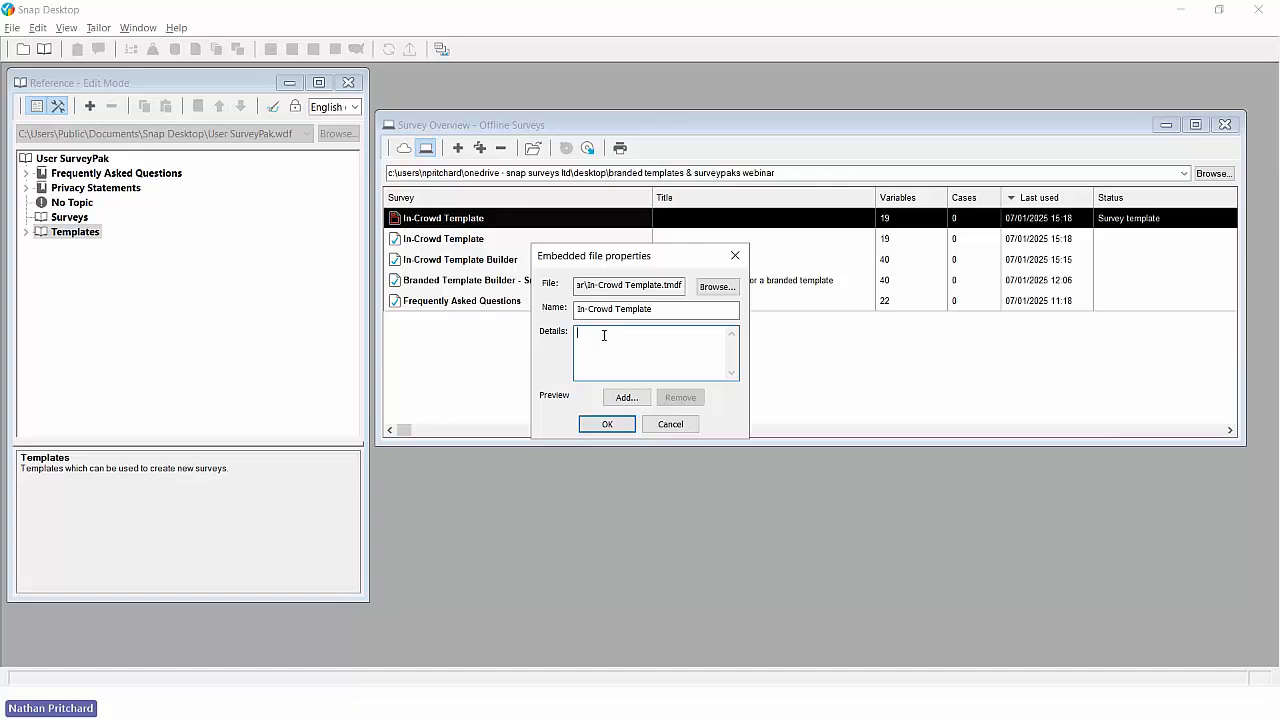
text(In-Cr)
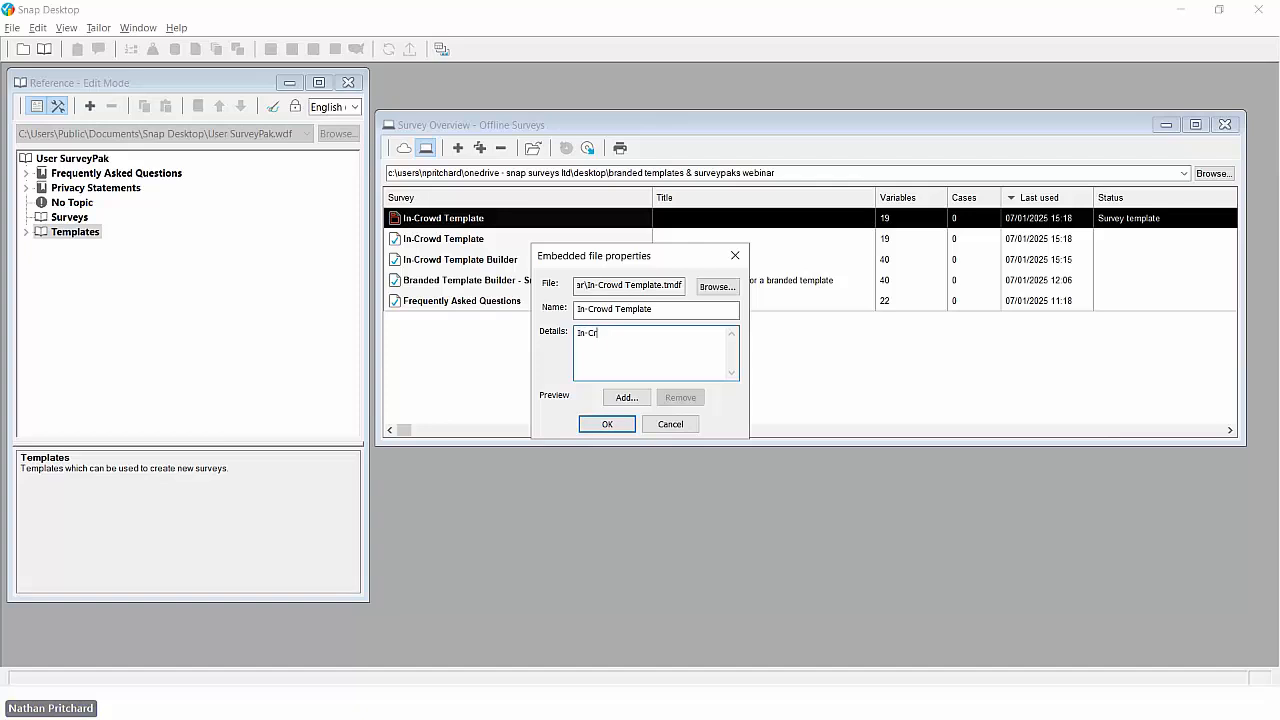
text(owd Template with Placeholder text)
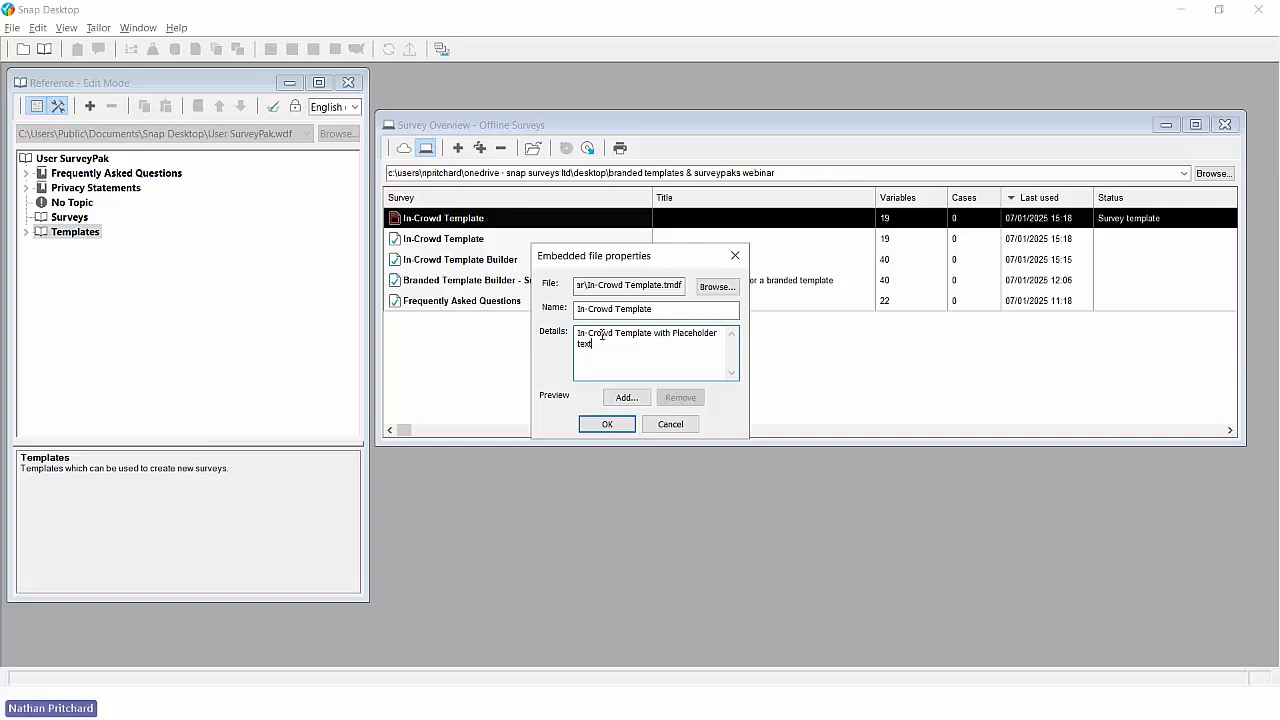
- Add in-crowd-logo-online.png from the Desktop as the template's preview, complete the import with the default maintenance options, and close the Reference window
click(624, 398)
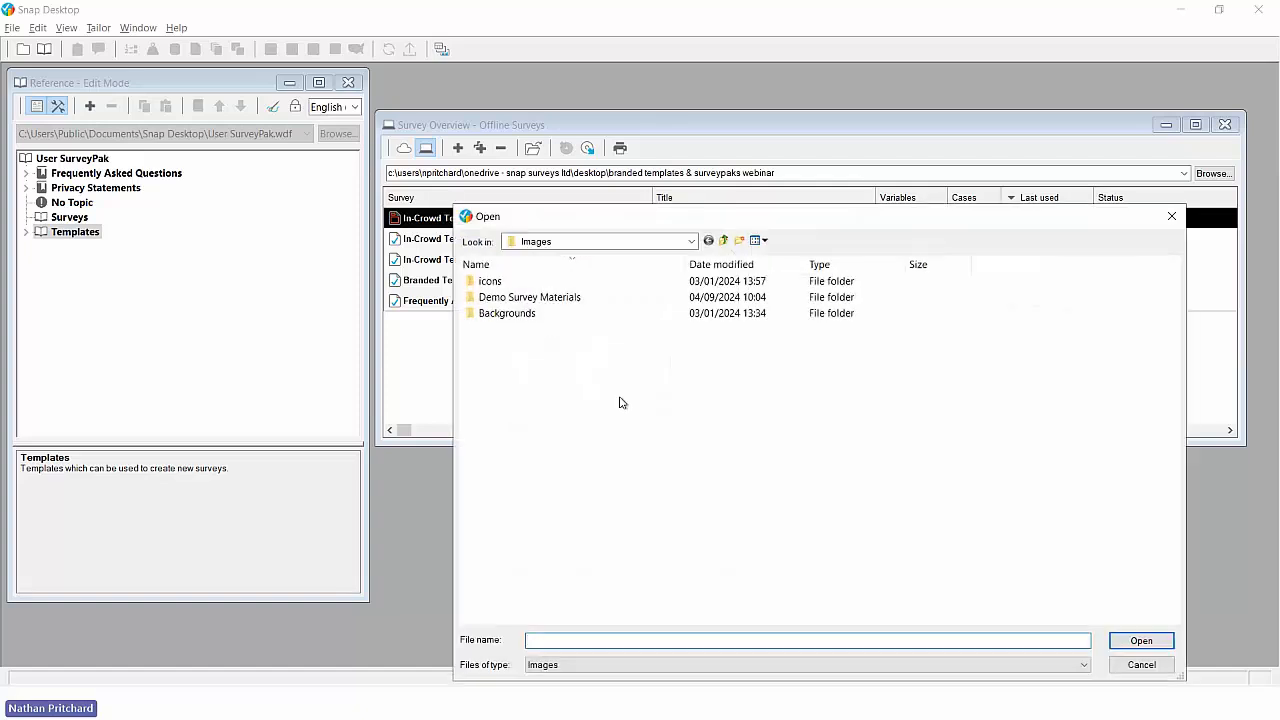
click(691, 243)
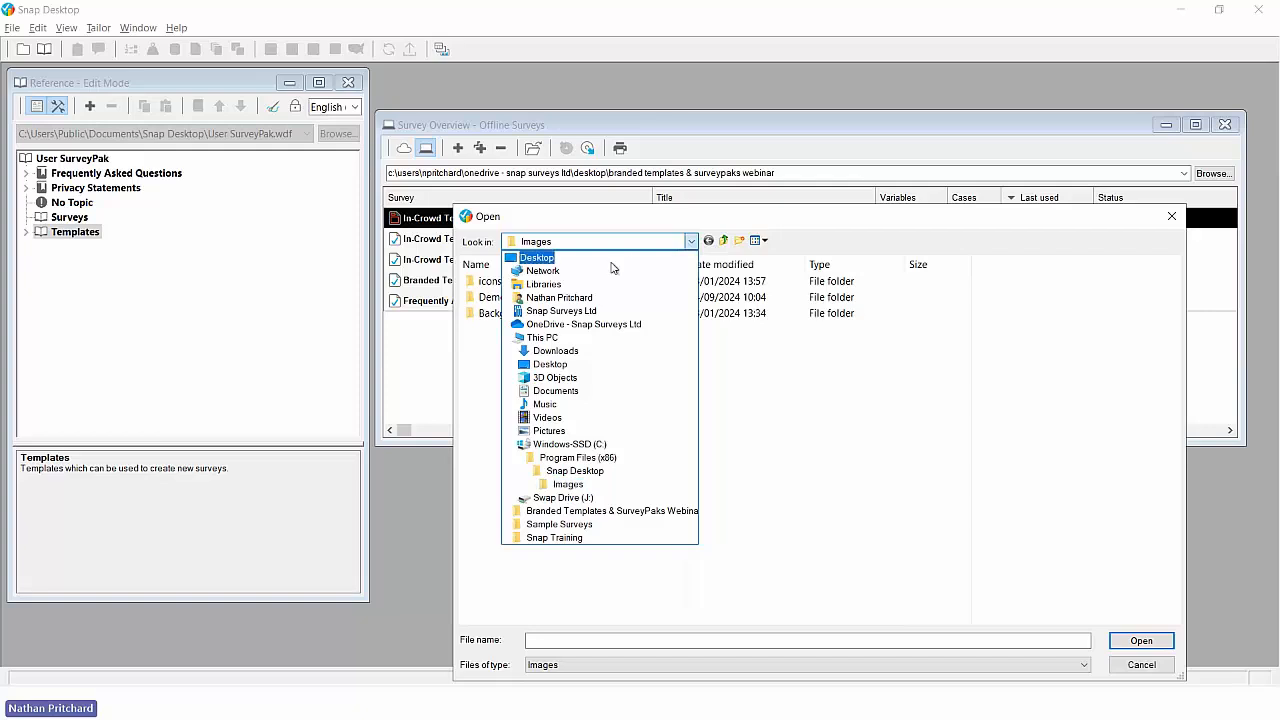
click(547, 260)
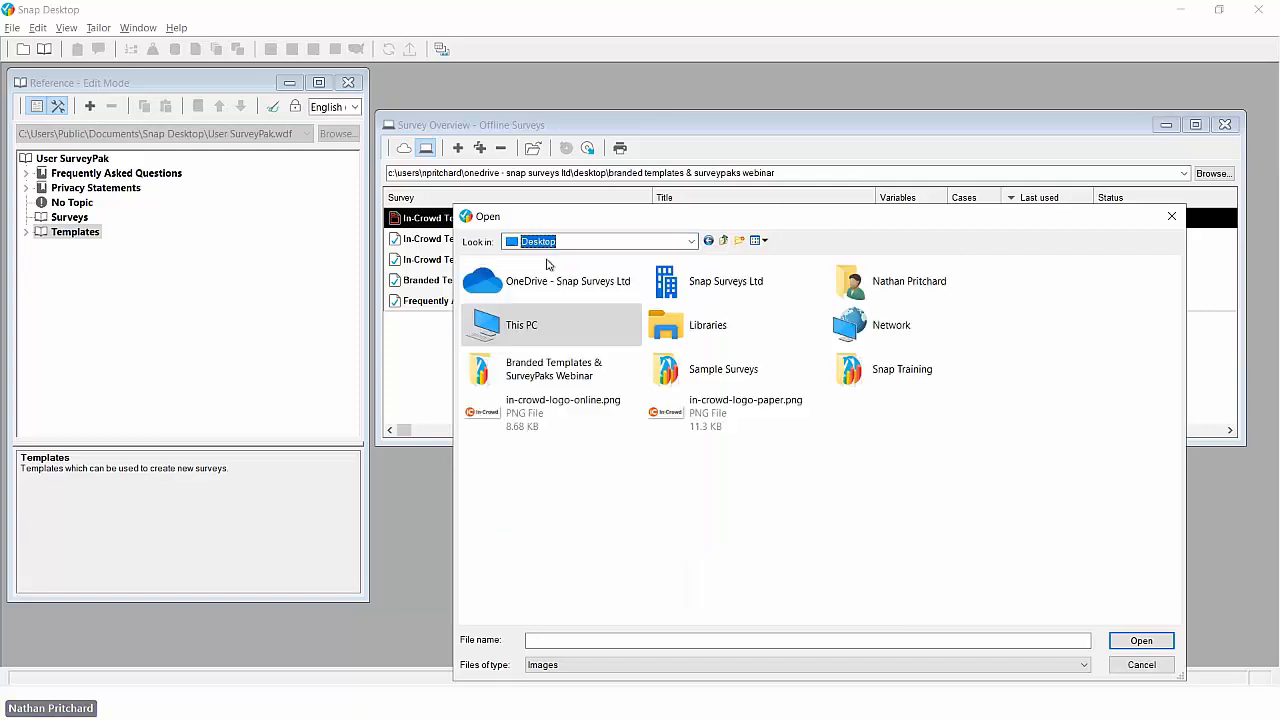
double_click(556, 413)
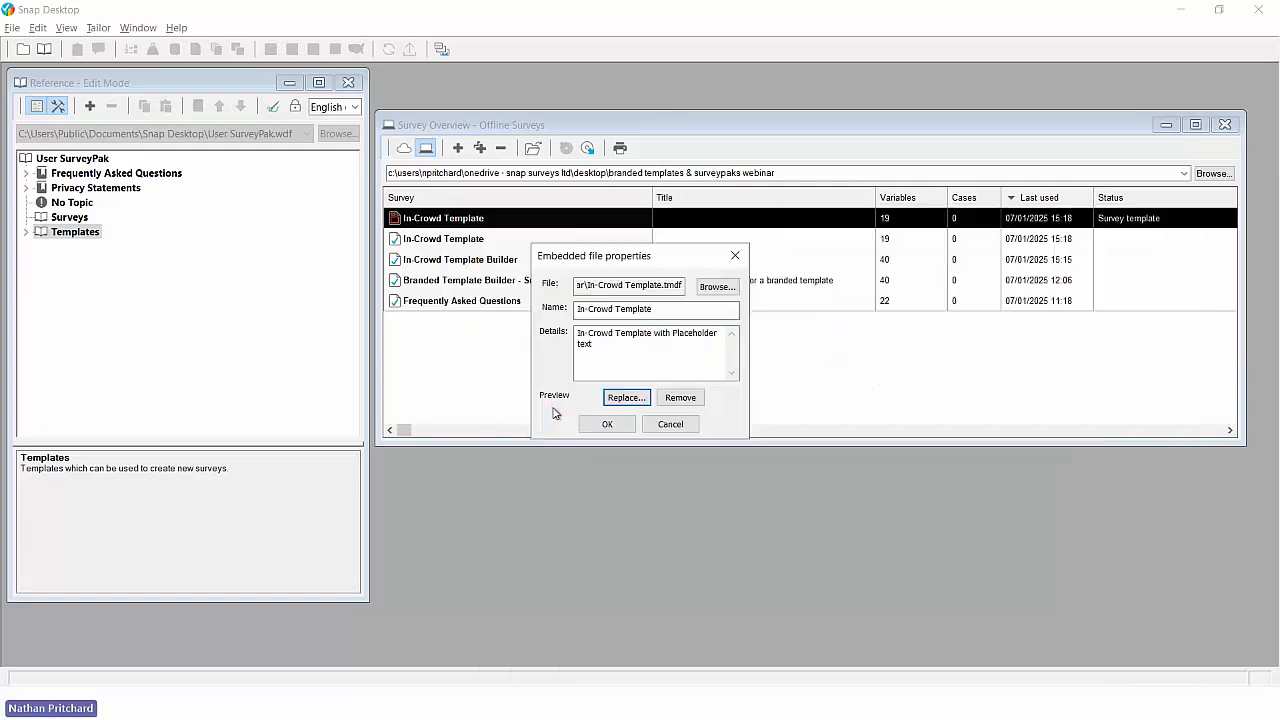
click(604, 426)
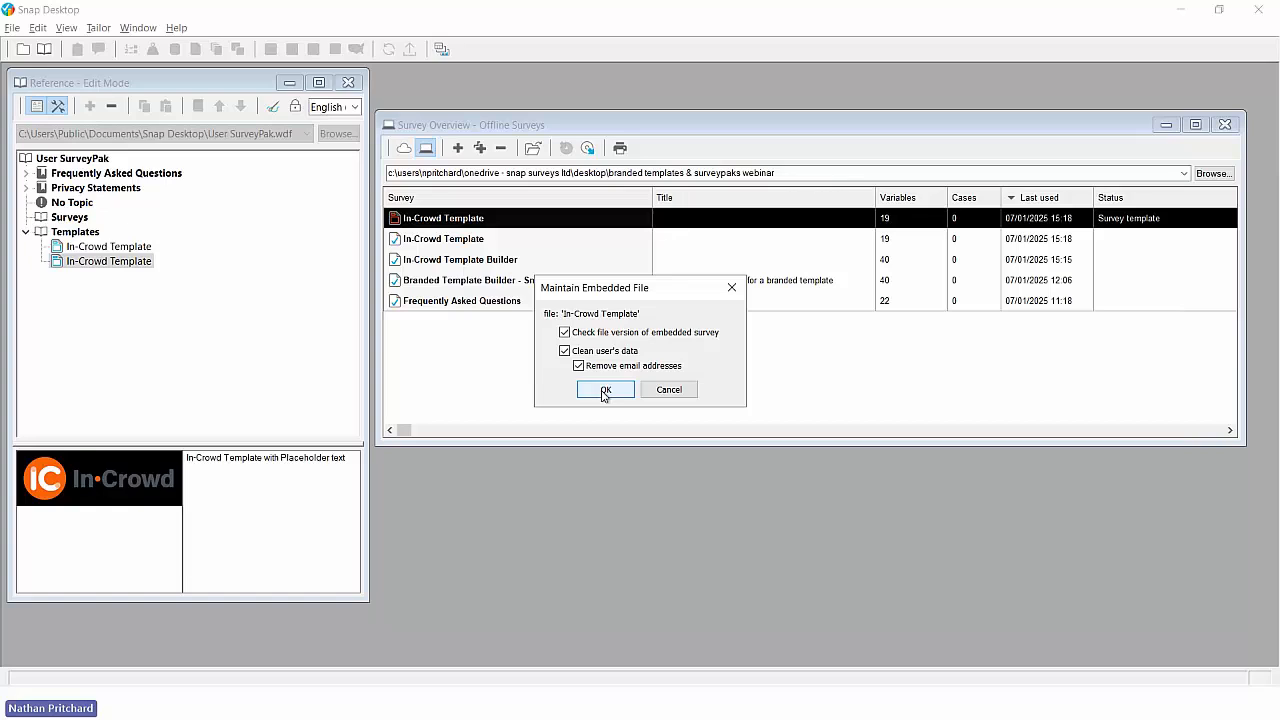
click(604, 390)
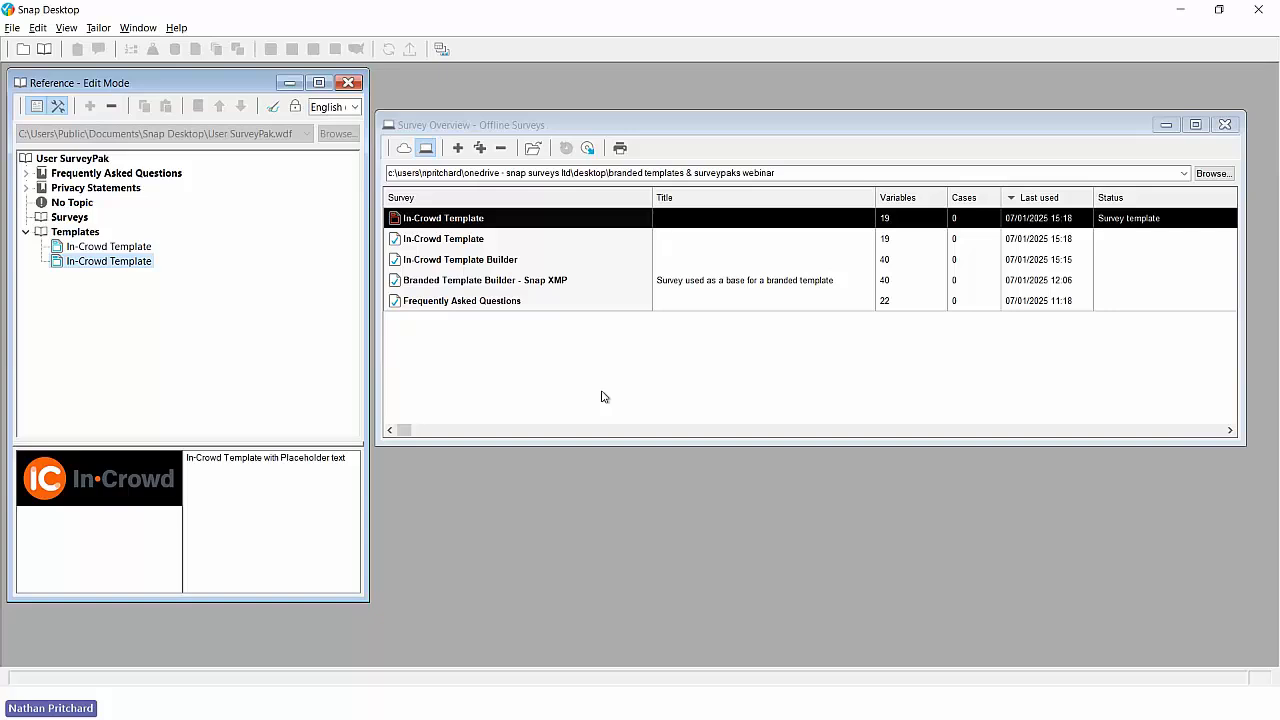
click(349, 83)
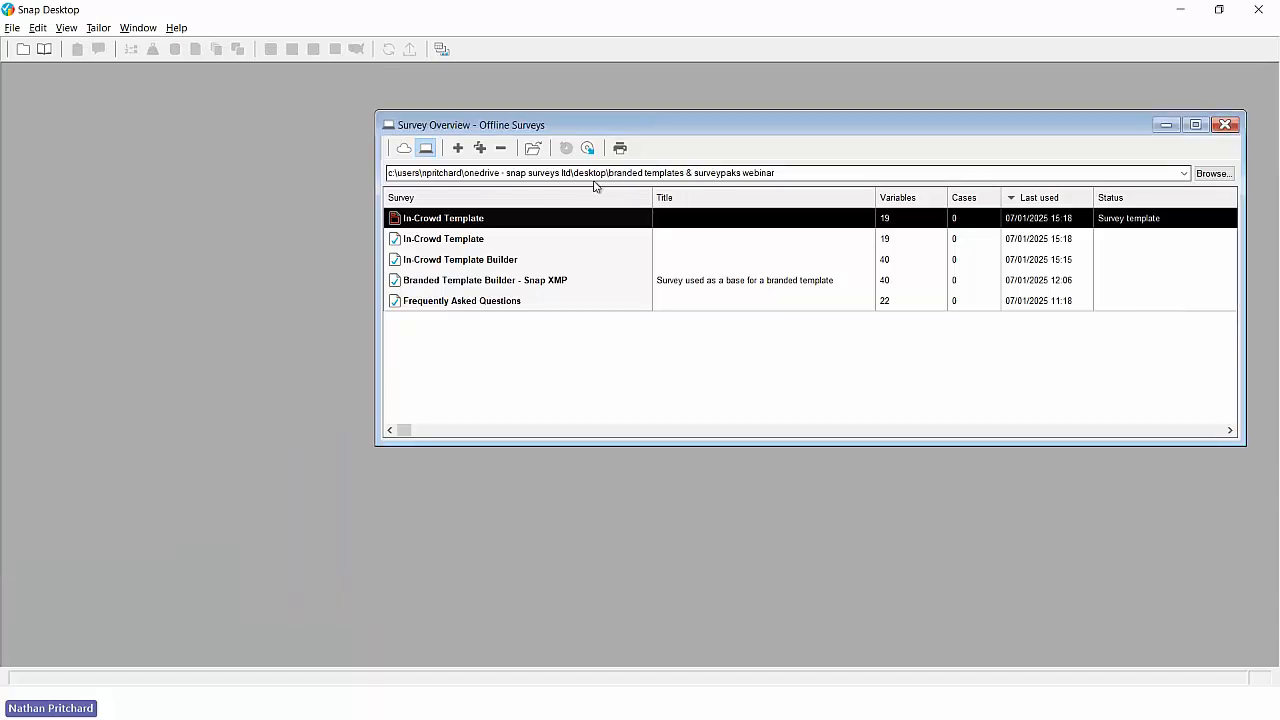
- Start a new survey from the user template In-Crowd Template described as "In-Crowd template with placeholder text"
click(459, 149)
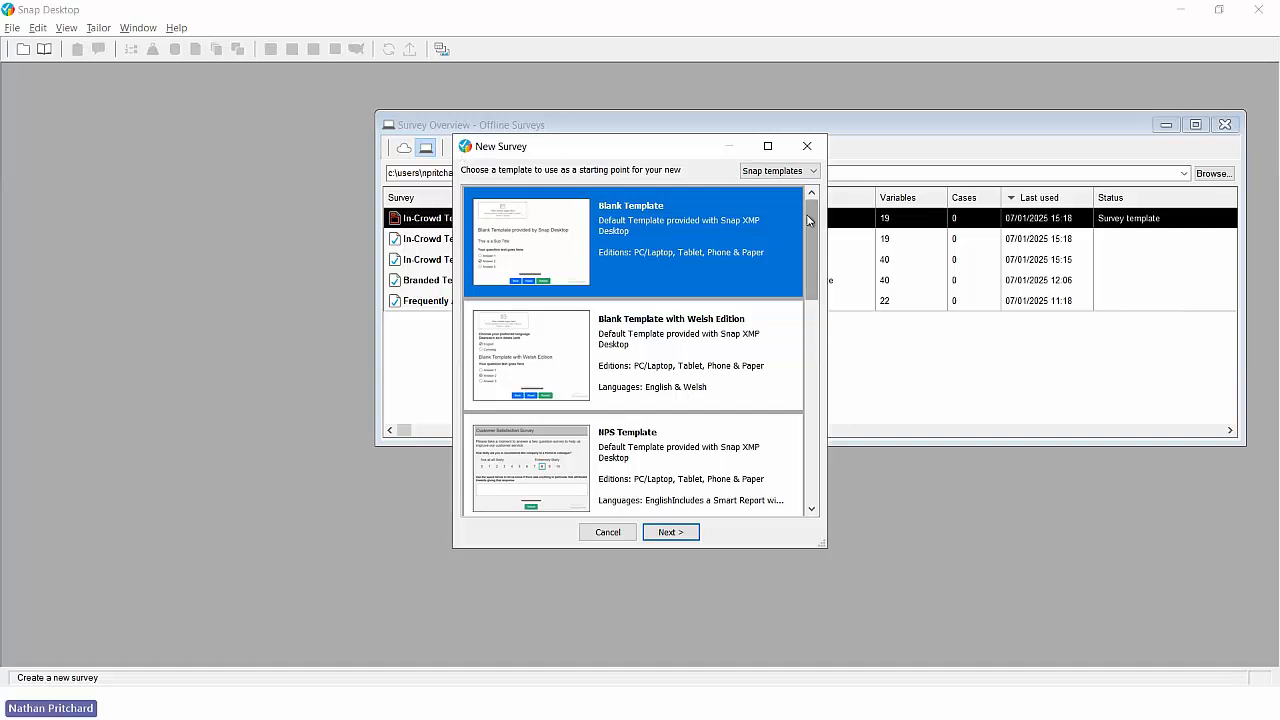
mouse_move(809, 220)
mouse_down()
mouse_move(802, 385)
mouse_move(810, 197)
mouse_up()
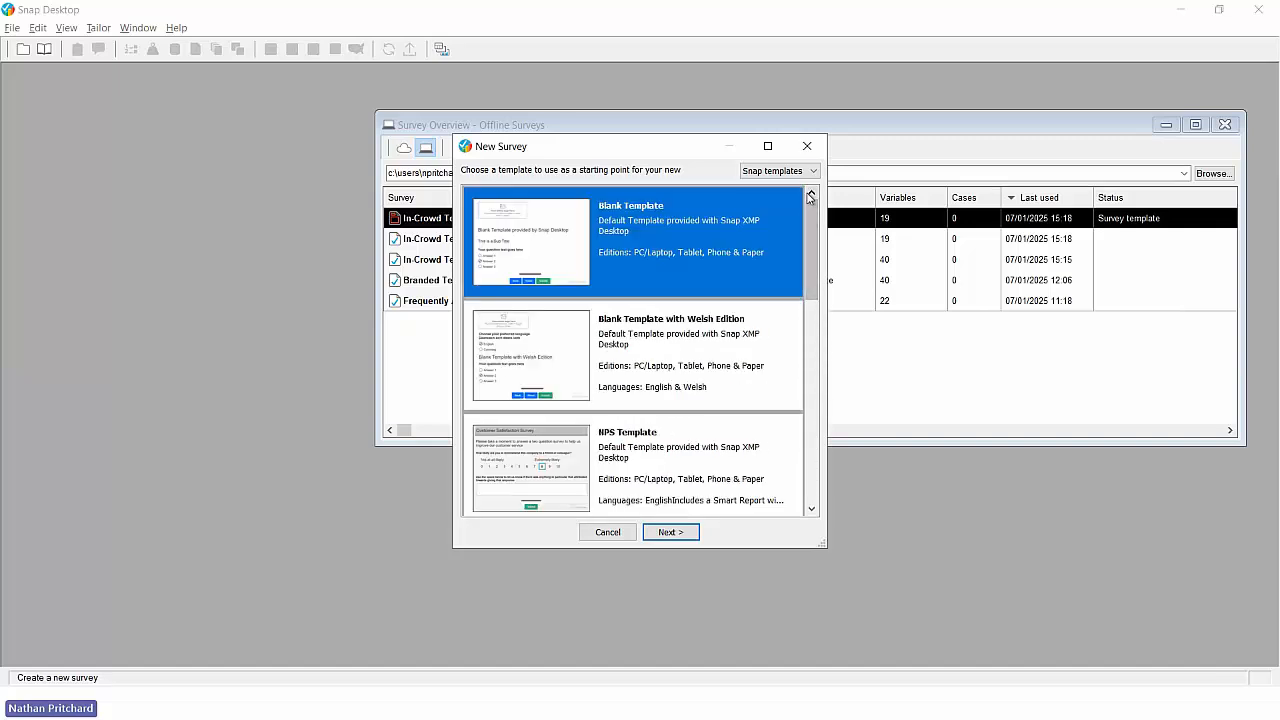
click(813, 171)
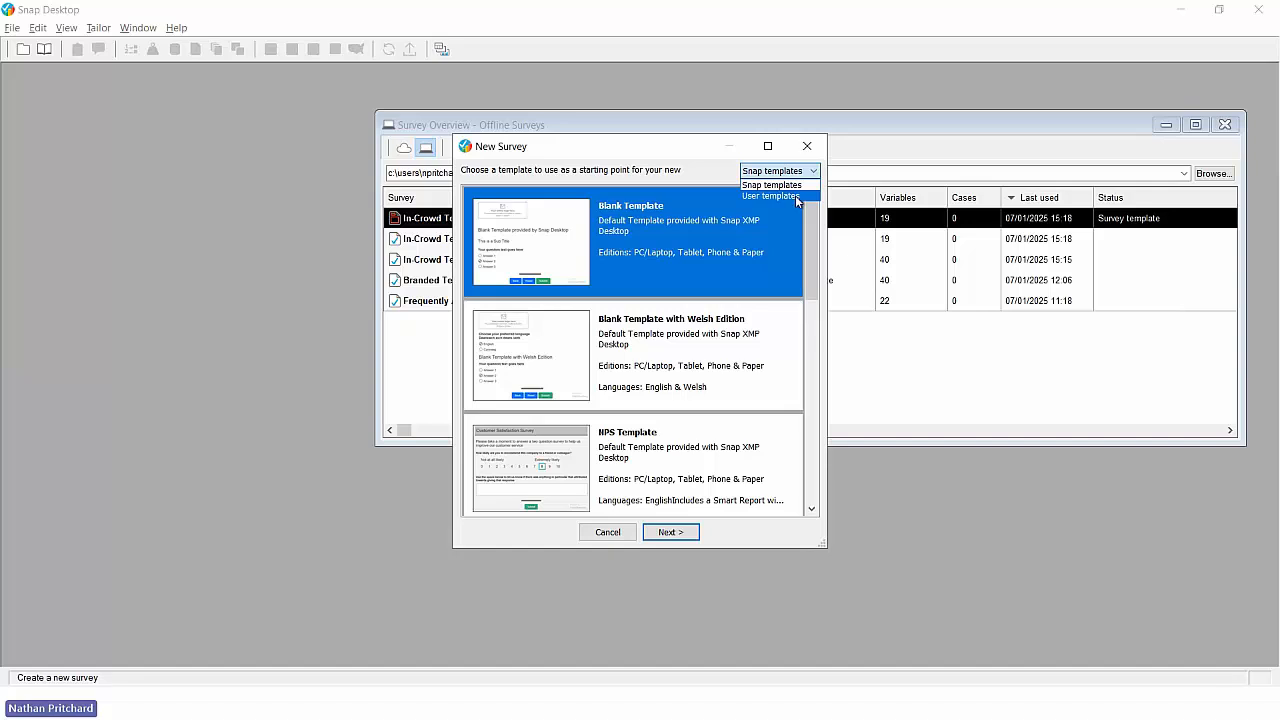
click(797, 196)
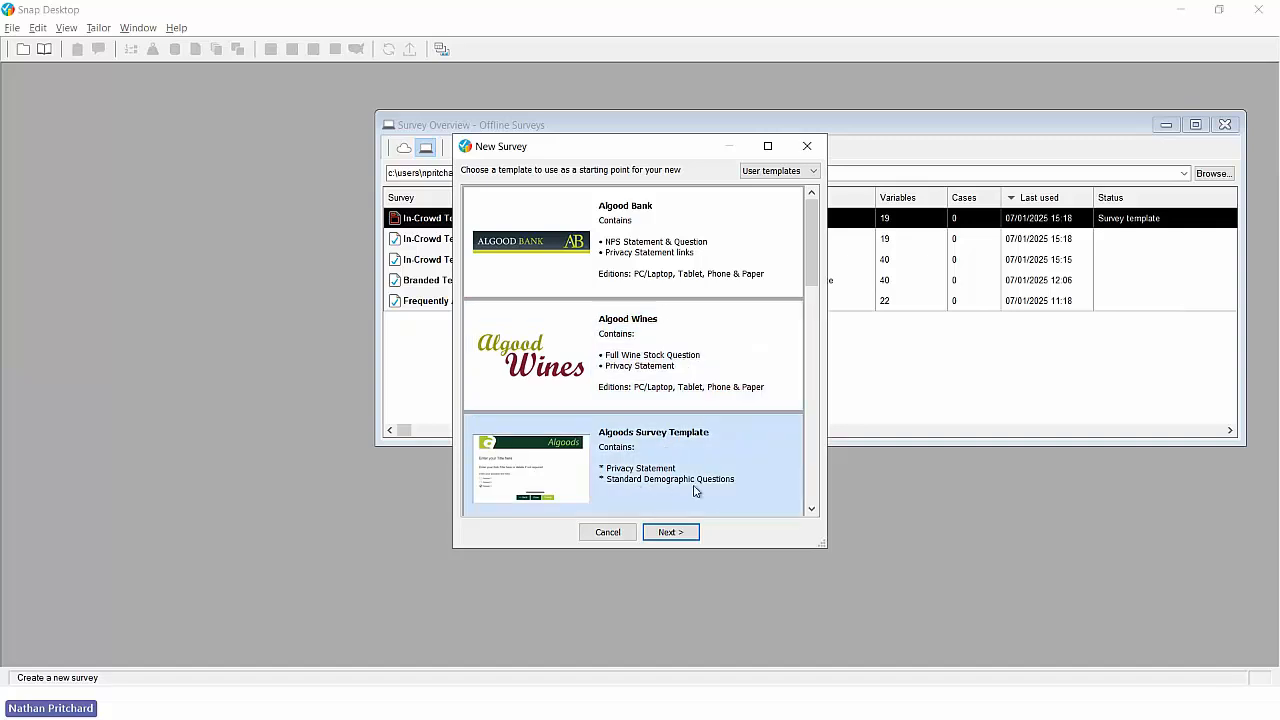
drag(810, 250, 806, 363)
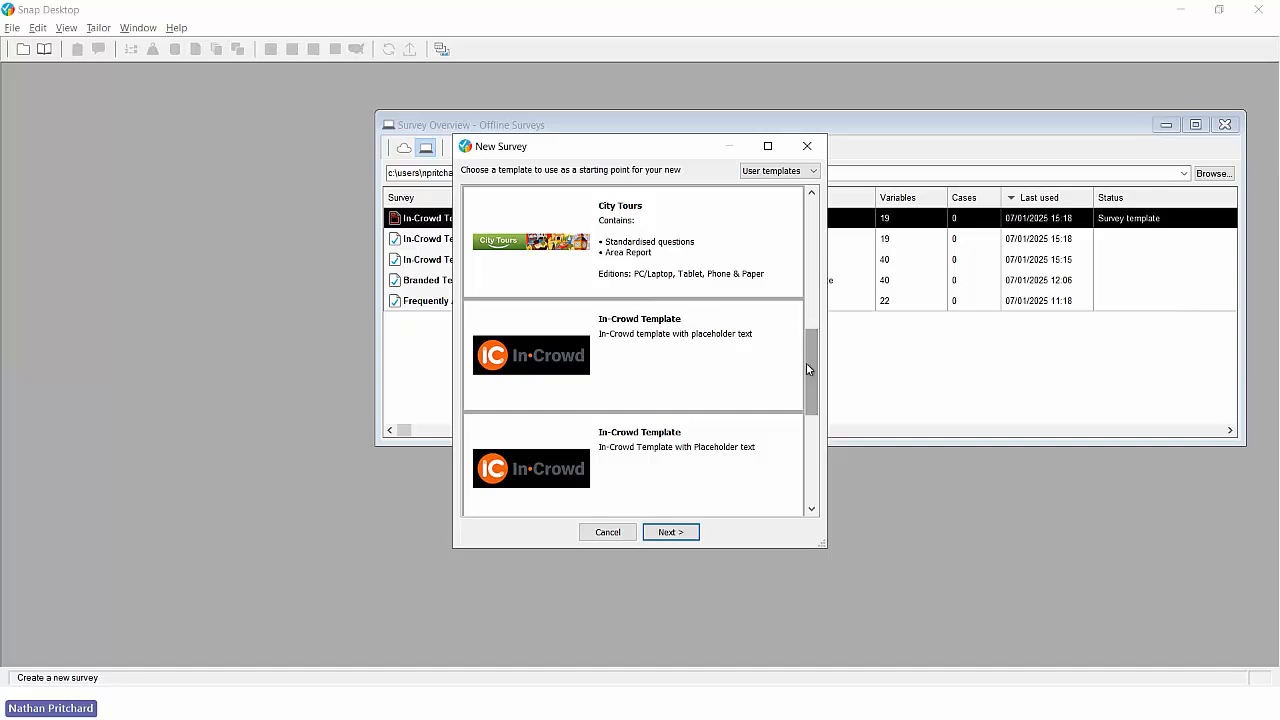
click(678, 335)
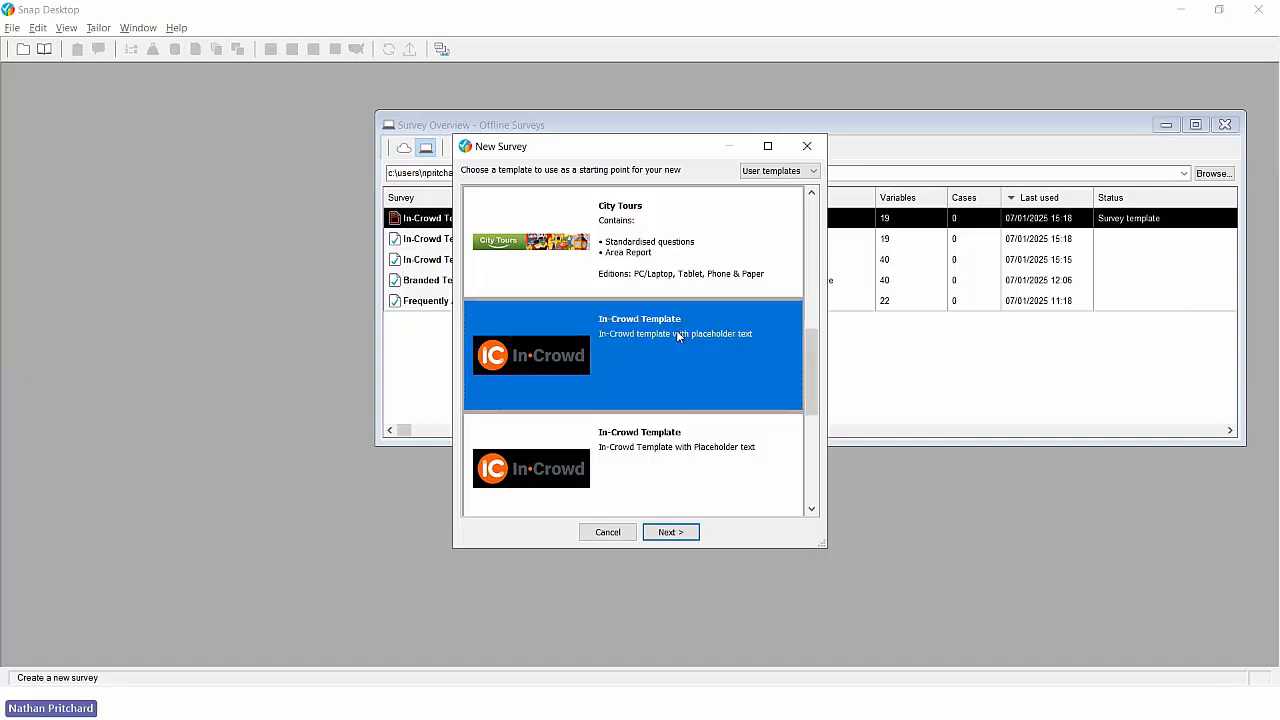
click(672, 533)
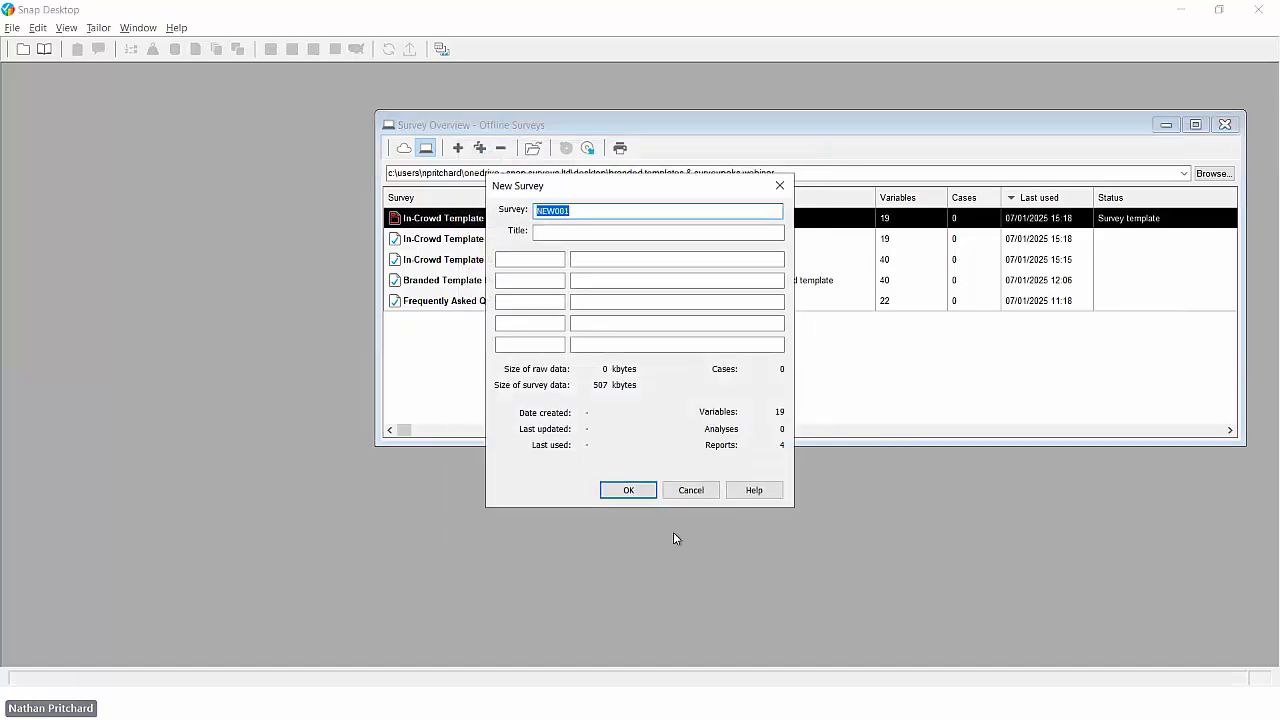
- Name the new survey "Test of Template" and create it
text(Tes)
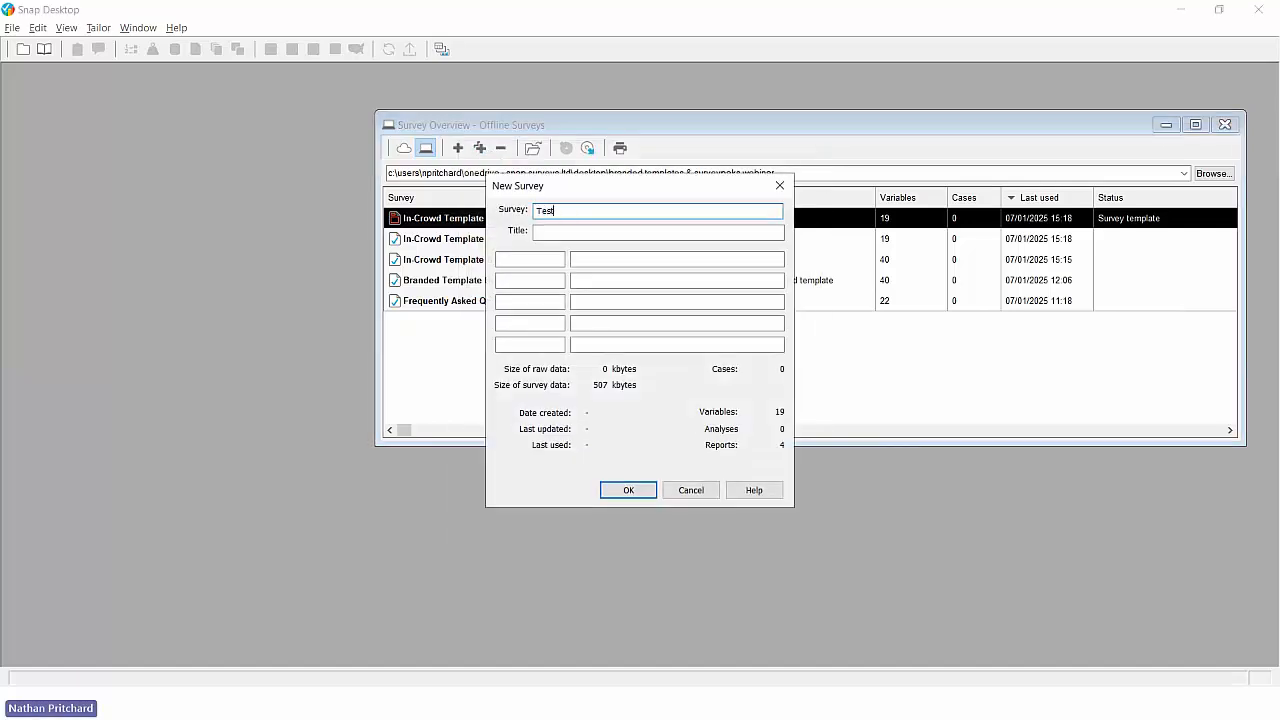
text(t of Template)
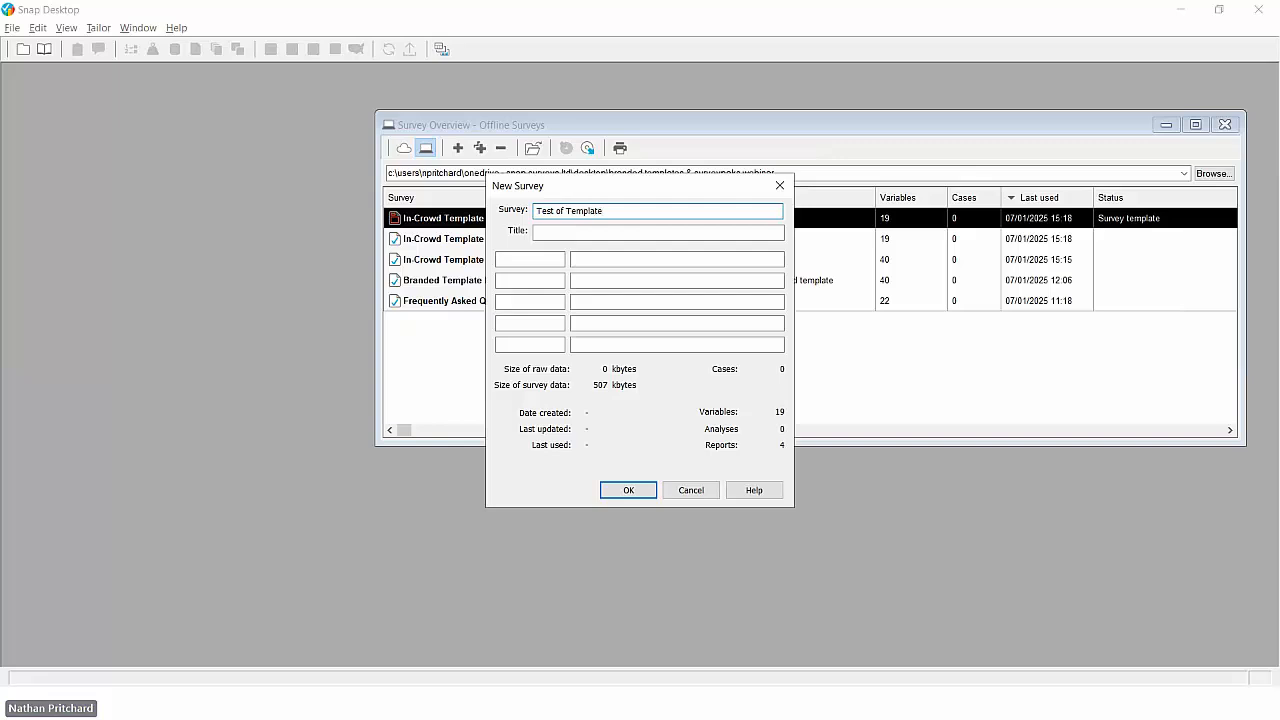
click(630, 489)
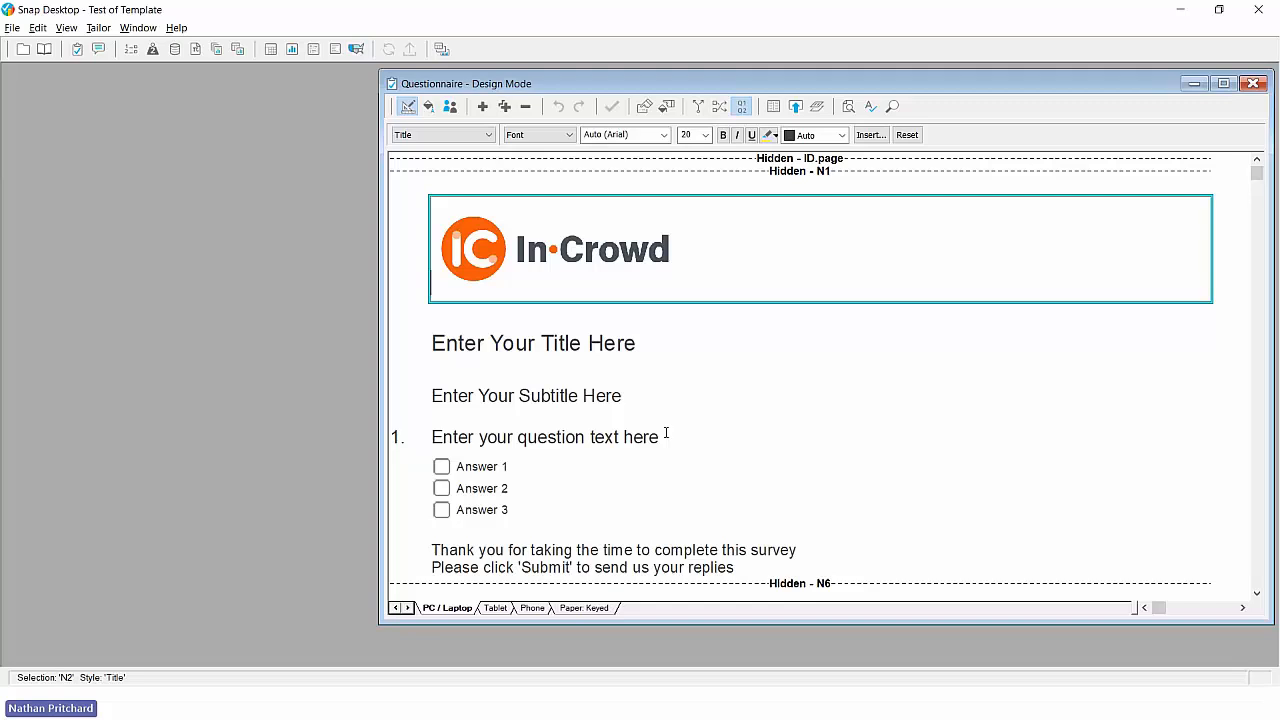
- Add a Grid First question with the text "Rate the following" below question 1
click(660, 438)
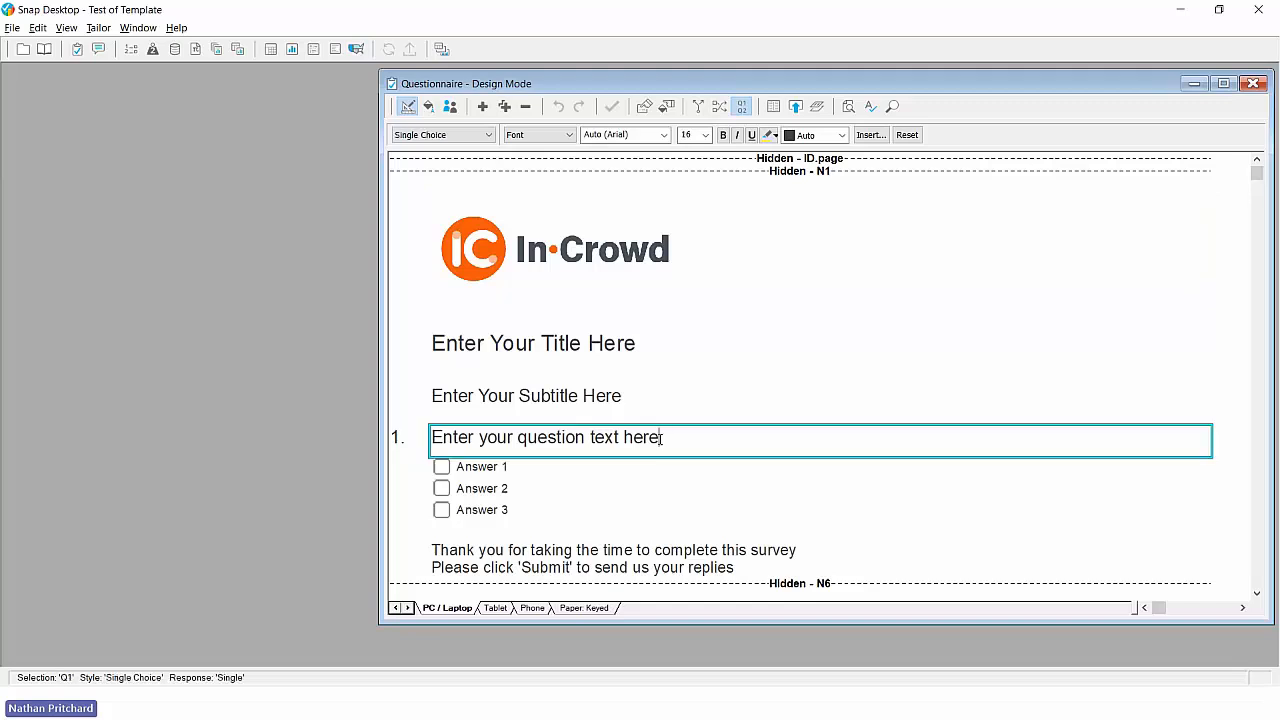
key(Return)
scroll(640, 370, down, 1)
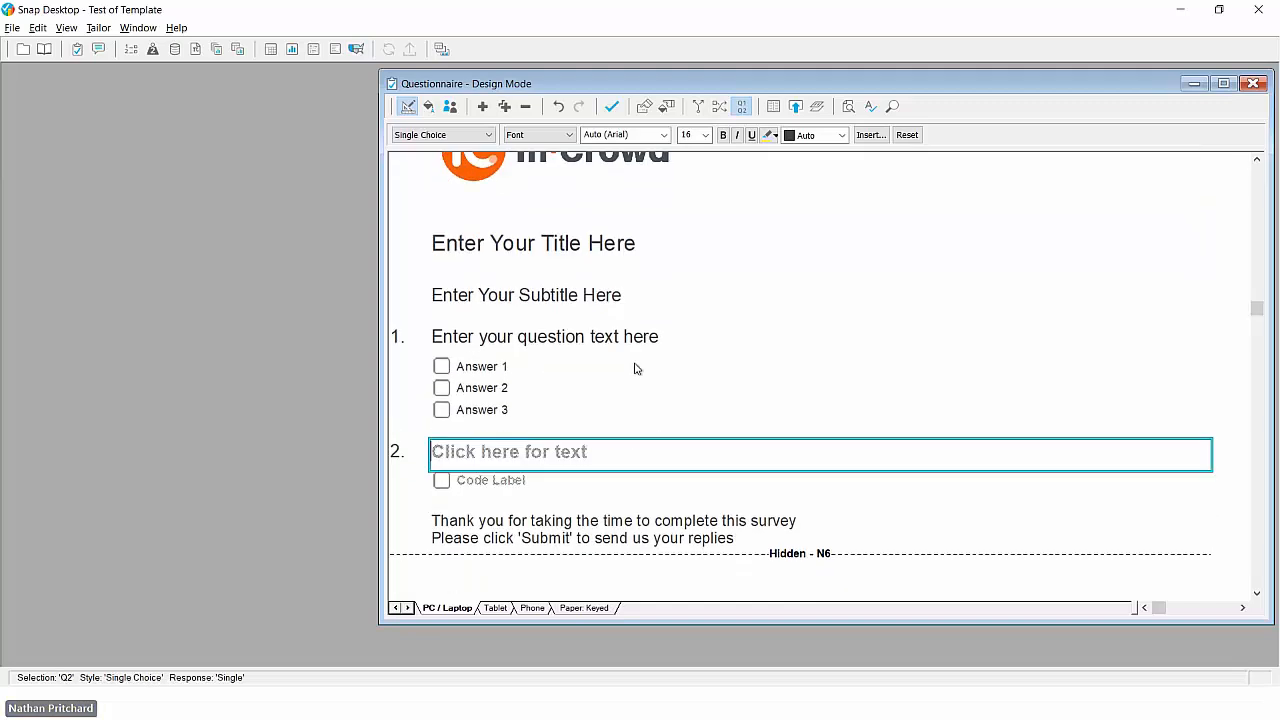
click(457, 135)
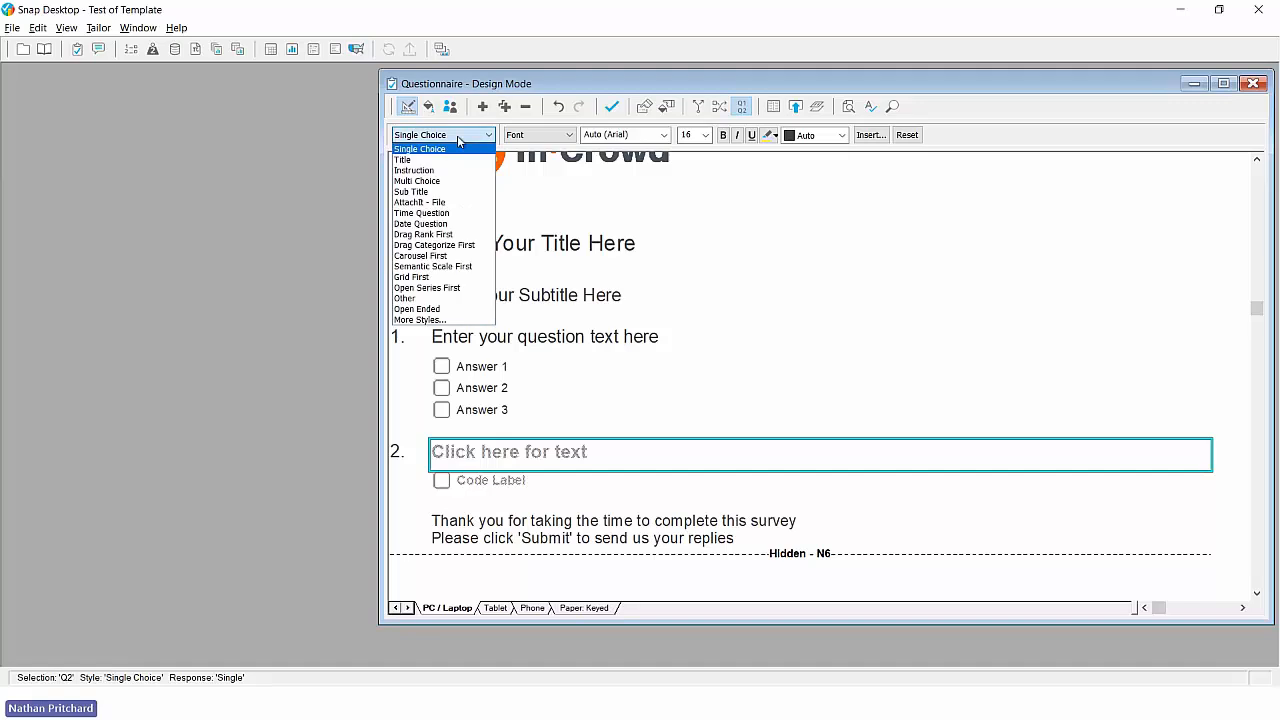
click(420, 277)
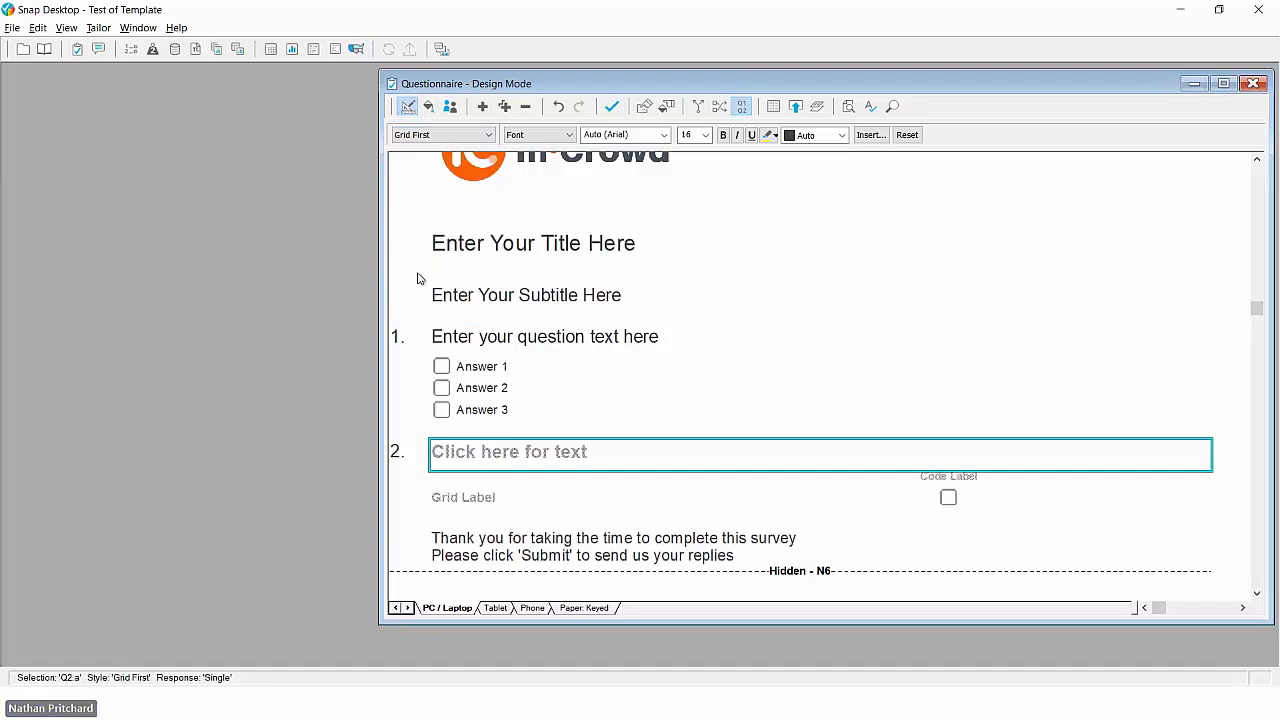
text(Rate the following)
- Label the grid question's answer columns Poor, OK and Good
key(Tab)
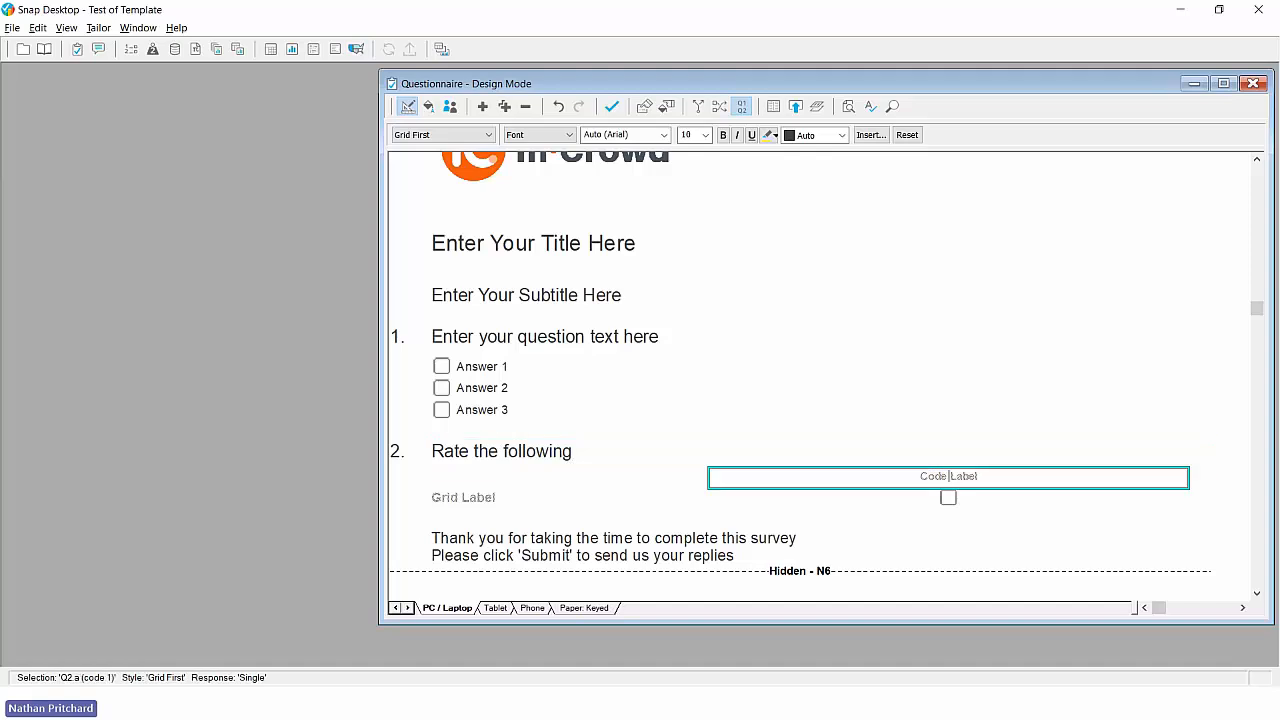
text(Poor)
key(Tab)
text(OK)
key(Tab)
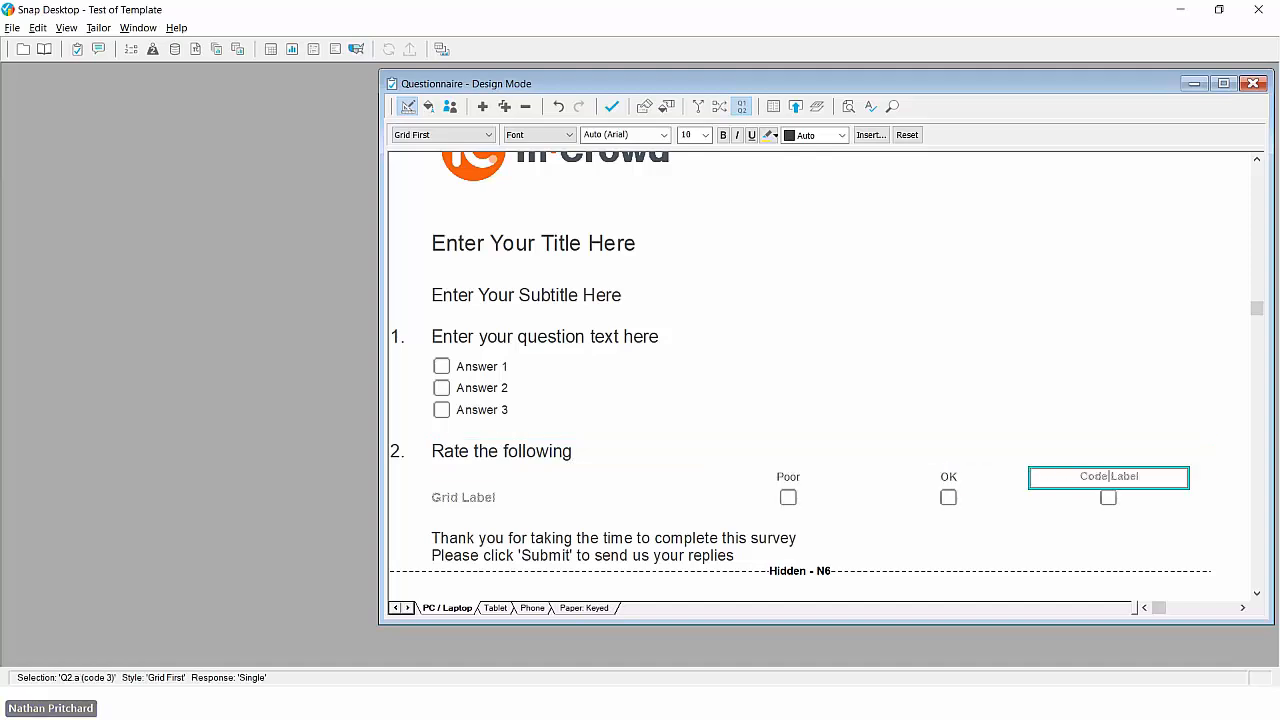
text(Good)
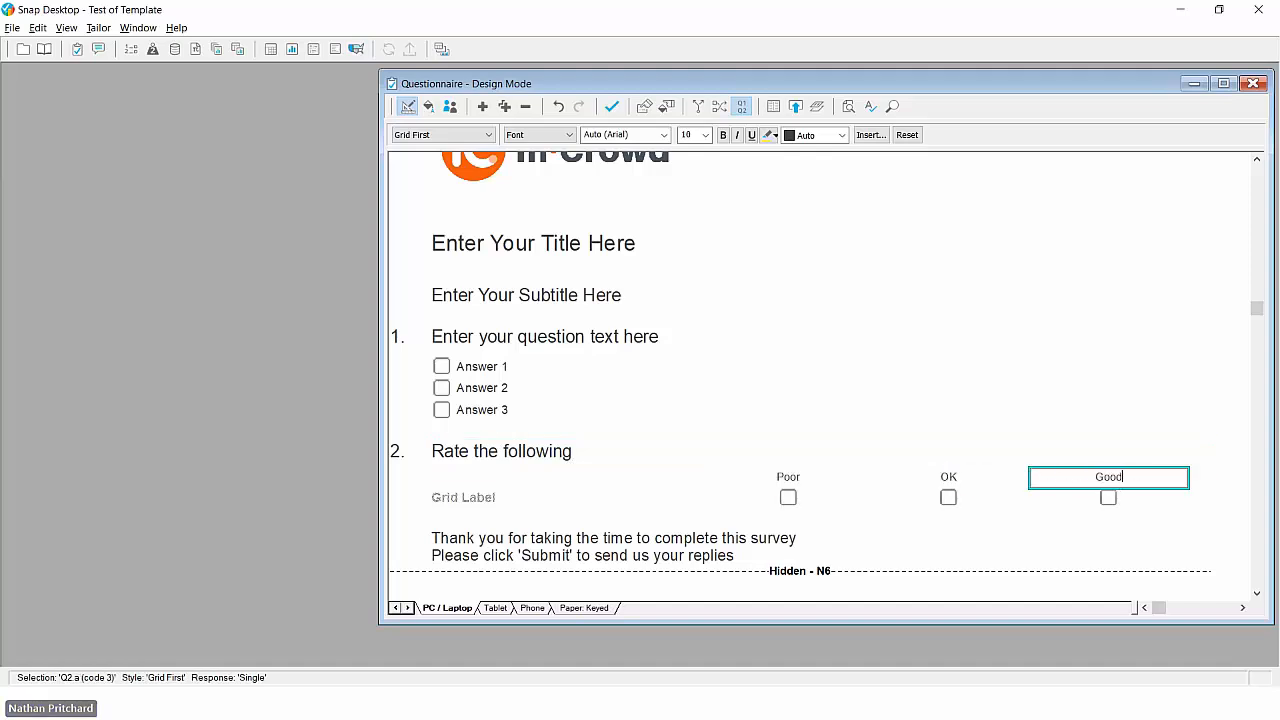
- Enter Parking, Facilities and Cleanliness as the rows of the "Rate the following" grid
click(480, 499)
text(Par)
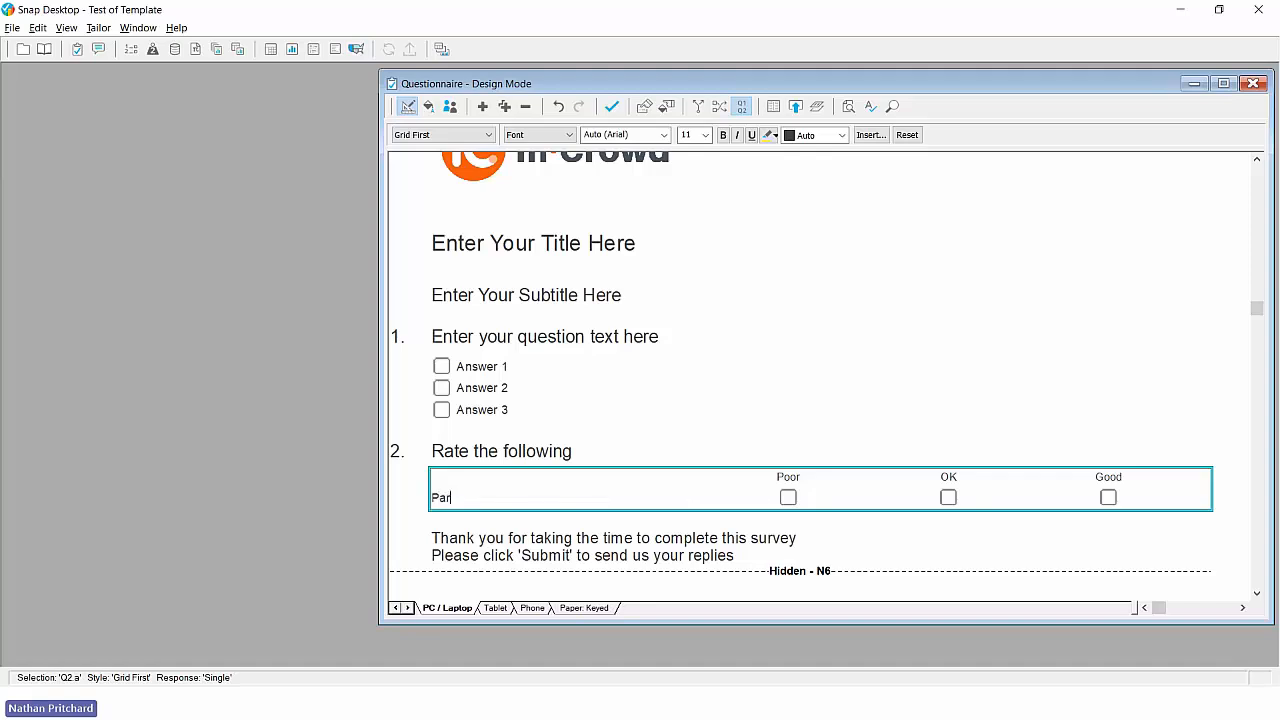
text(king)
key(Return)
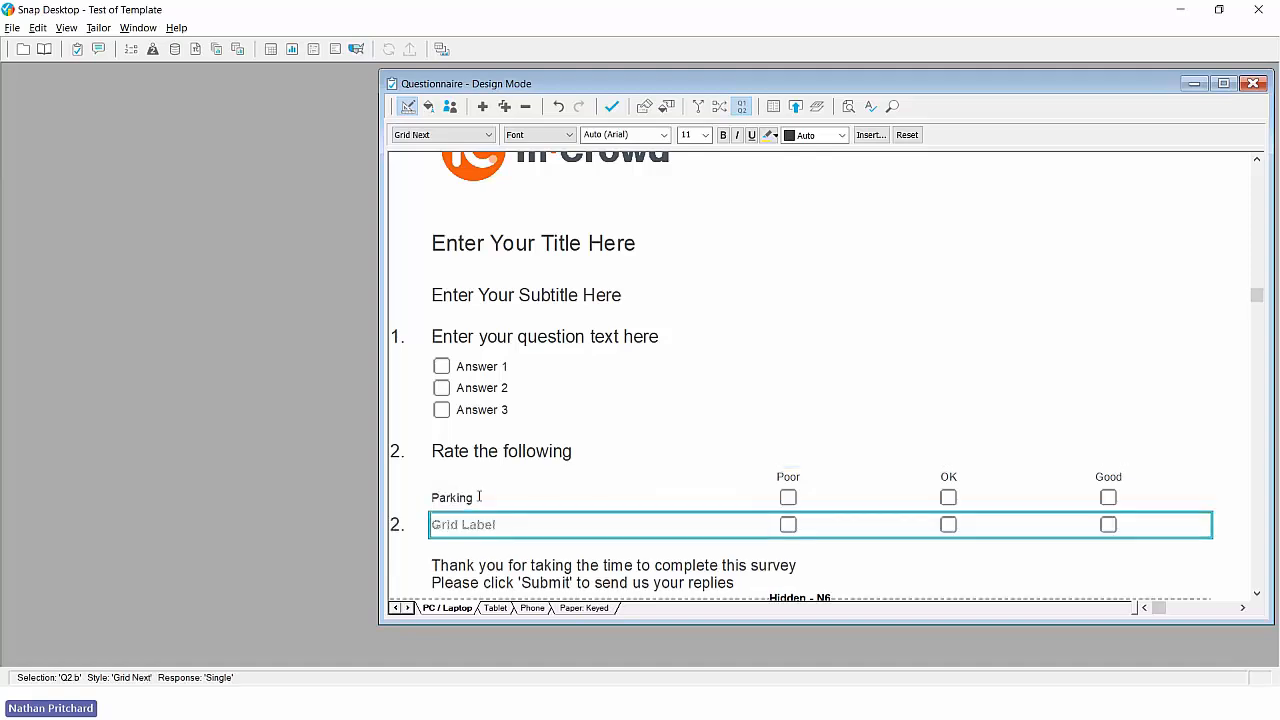
text(Facilit)
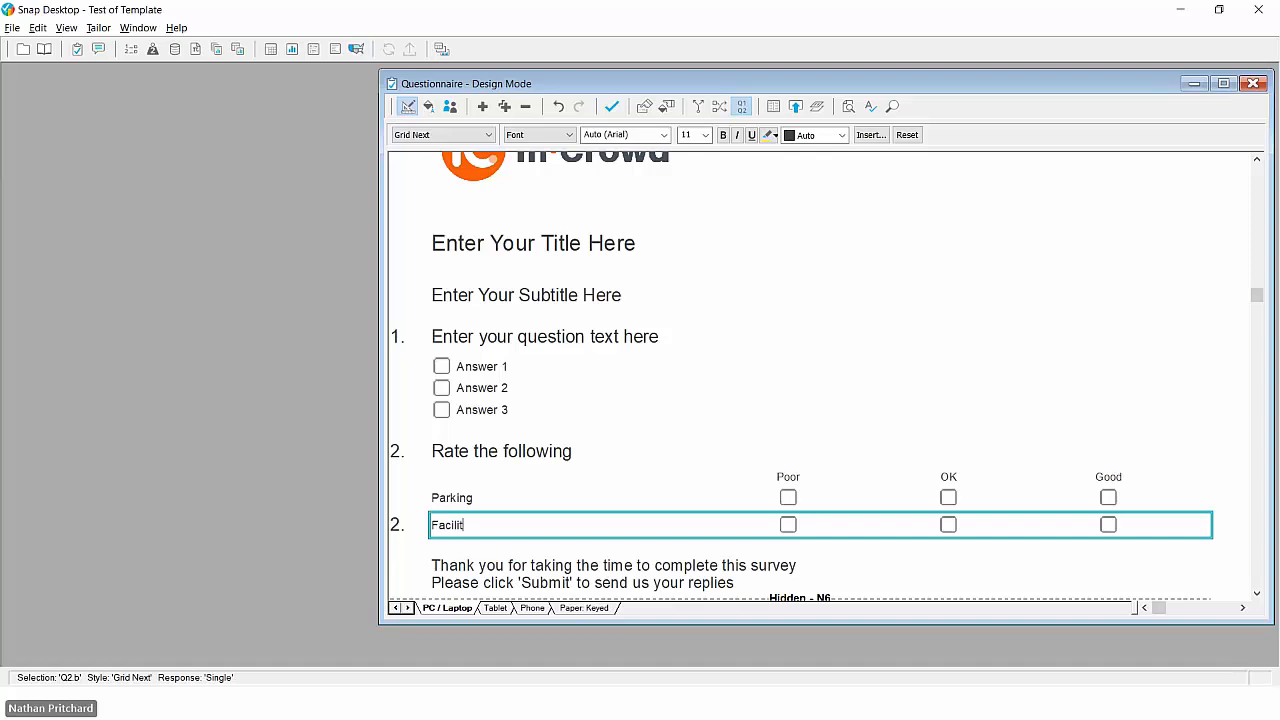
text(ies)
key(Return)
text(Clea)
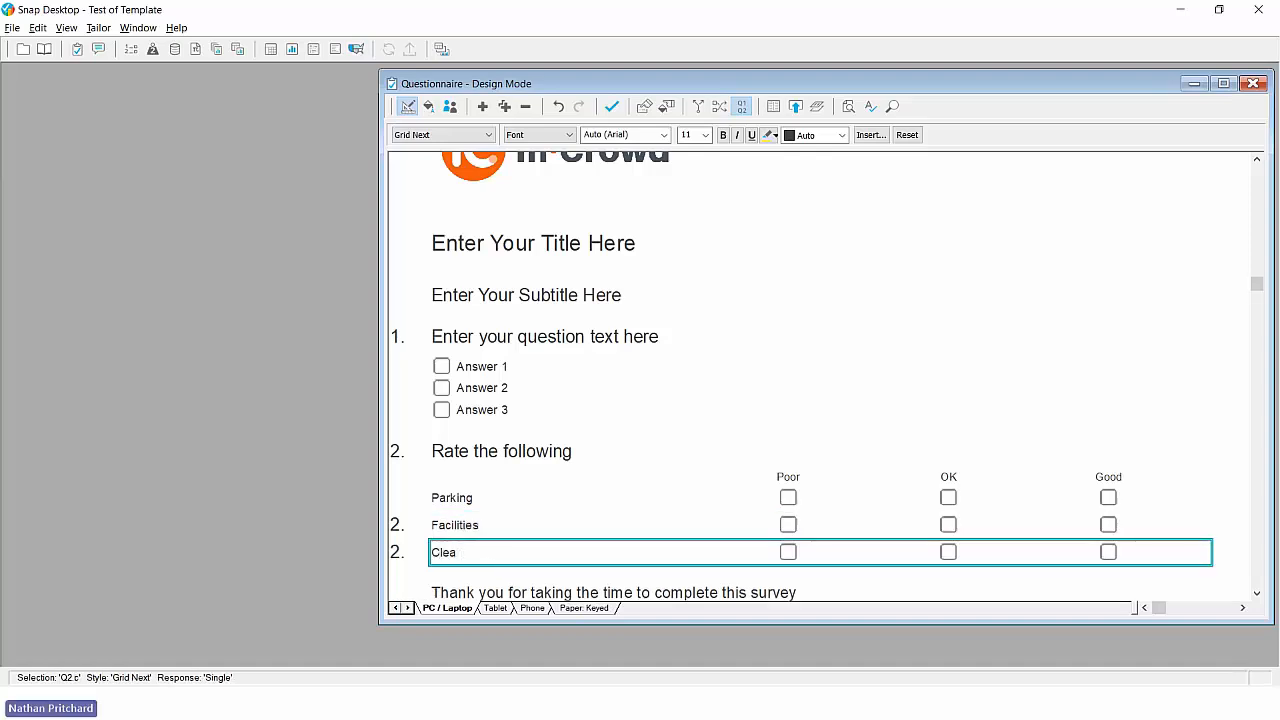
text(nliness)
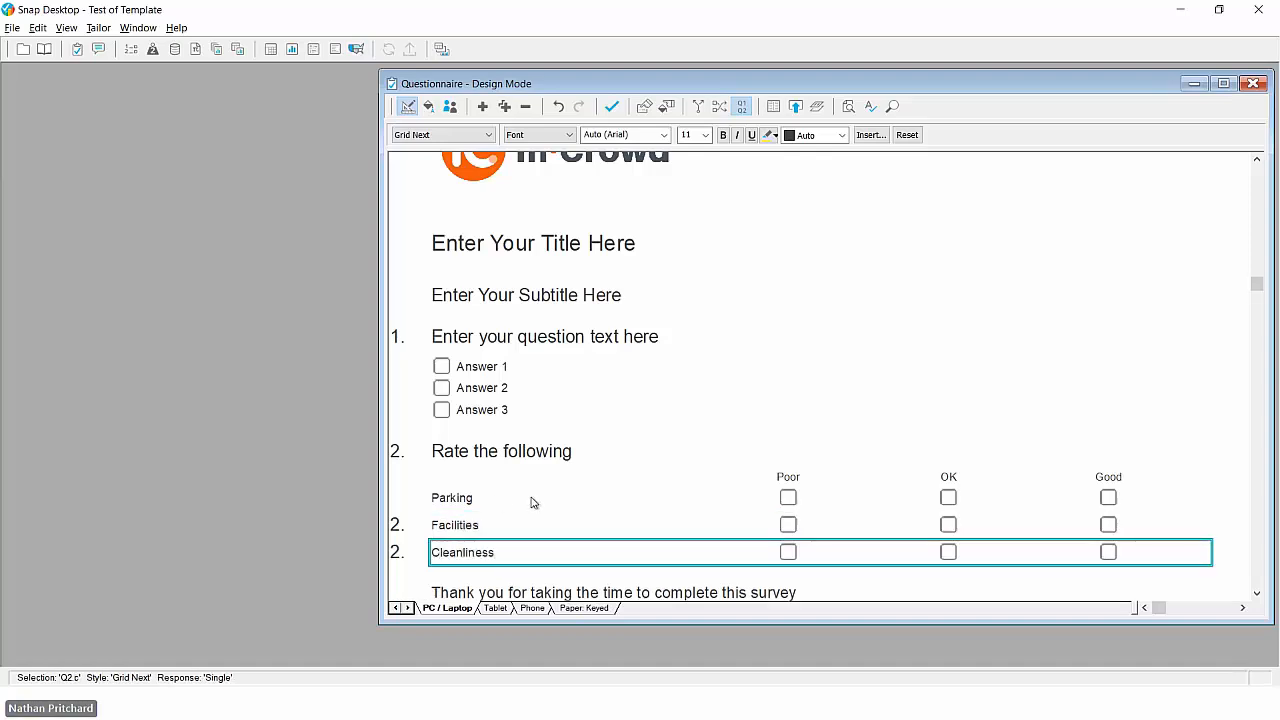
- Insert a page break before the "Rate the following" question
scroll(532, 498, up, 2)
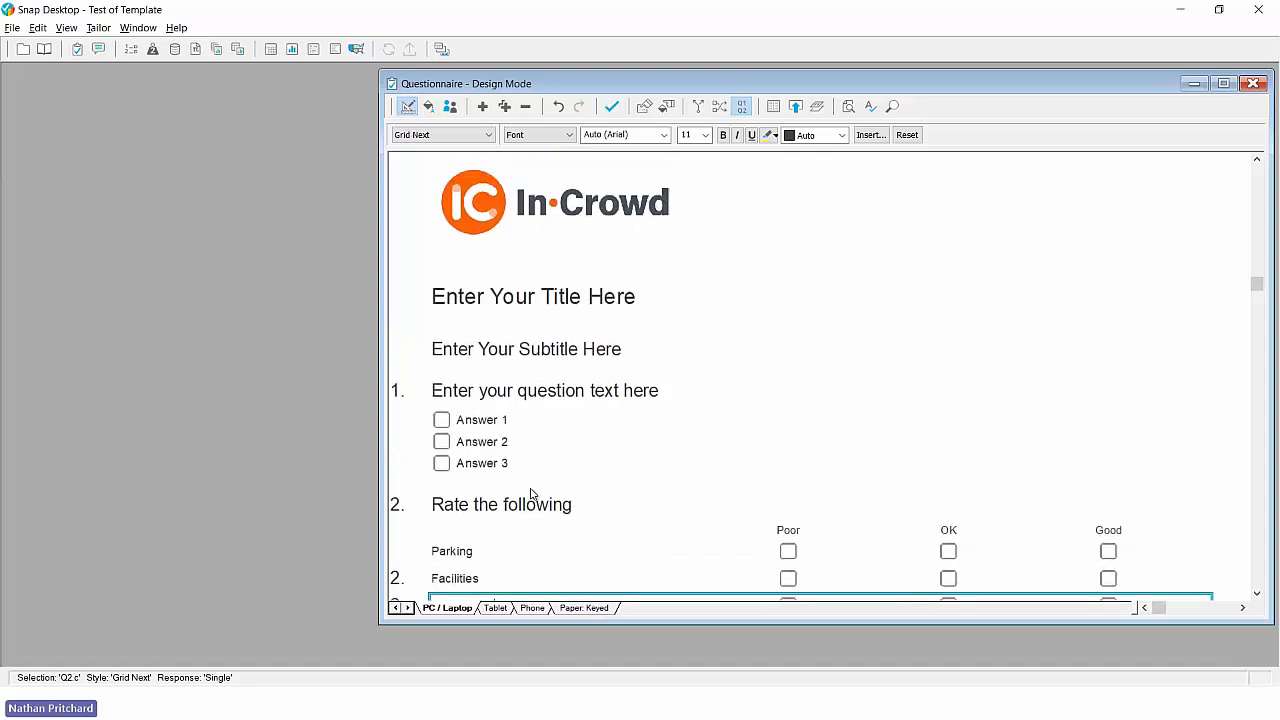
click(525, 504)
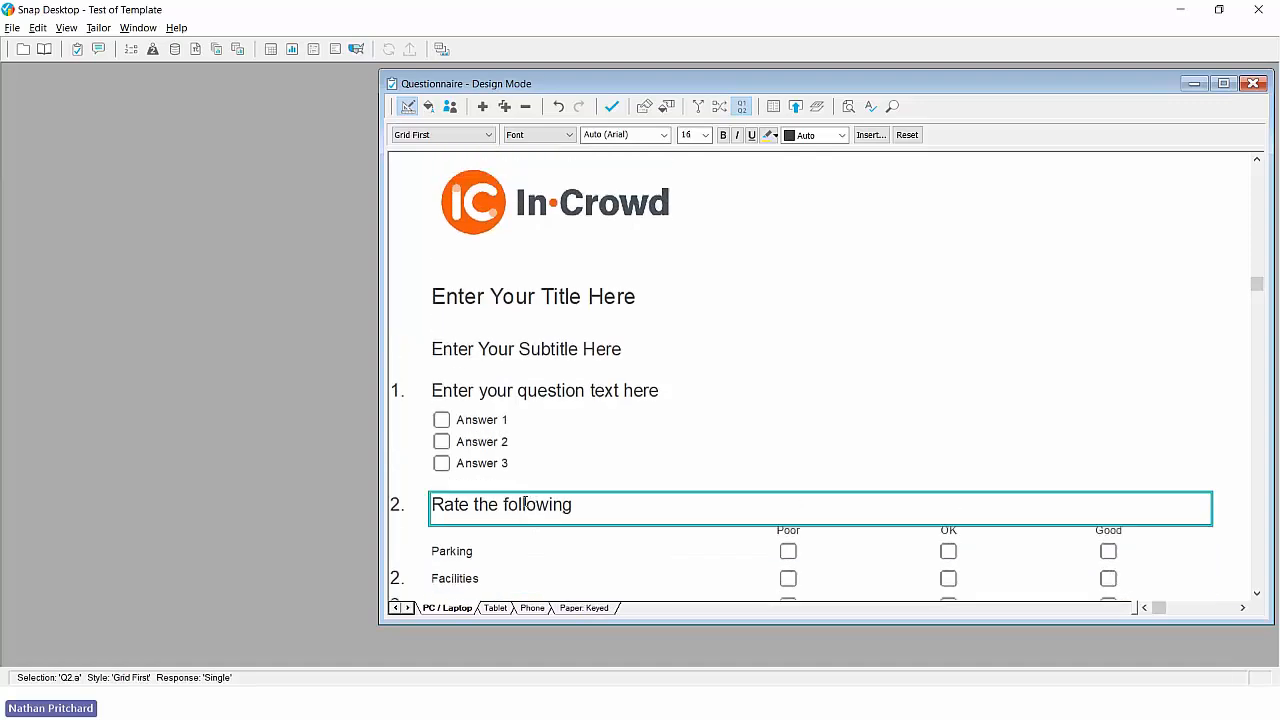
key(ctrl+Return)
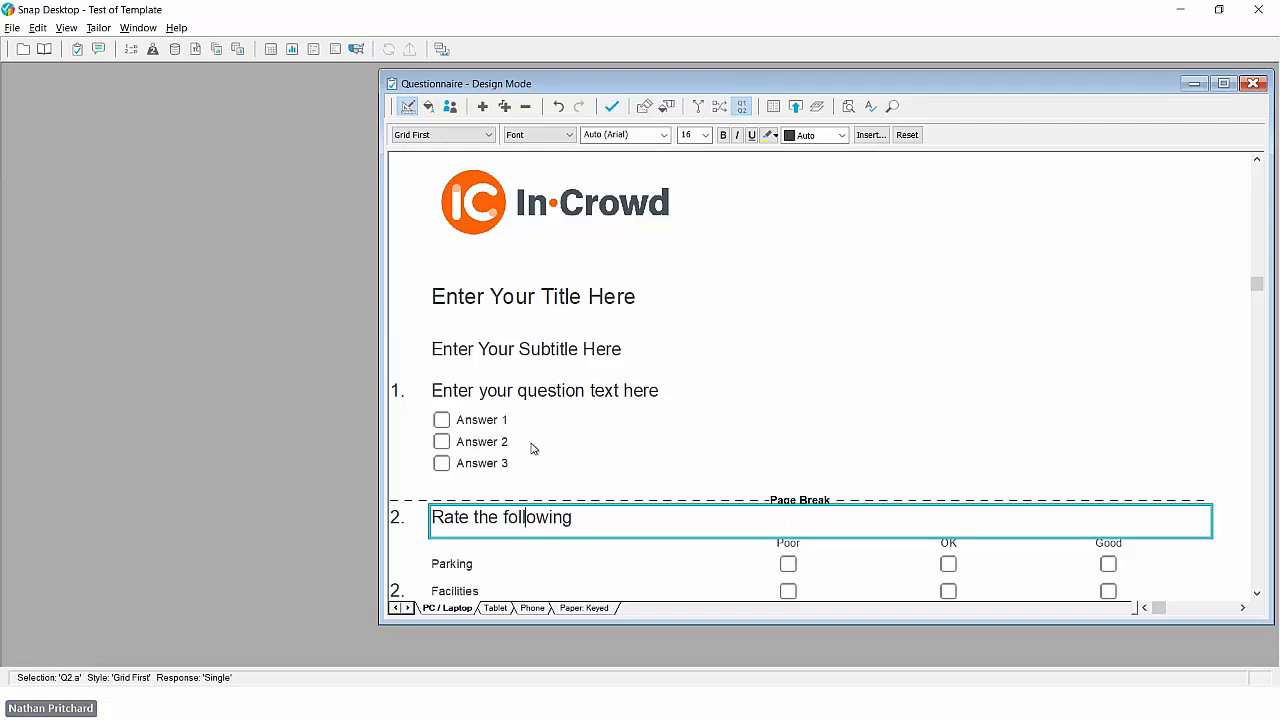
- Keep the questionnaire changes and publish the PC / Laptop edition with the Preview only output method
click(794, 108)
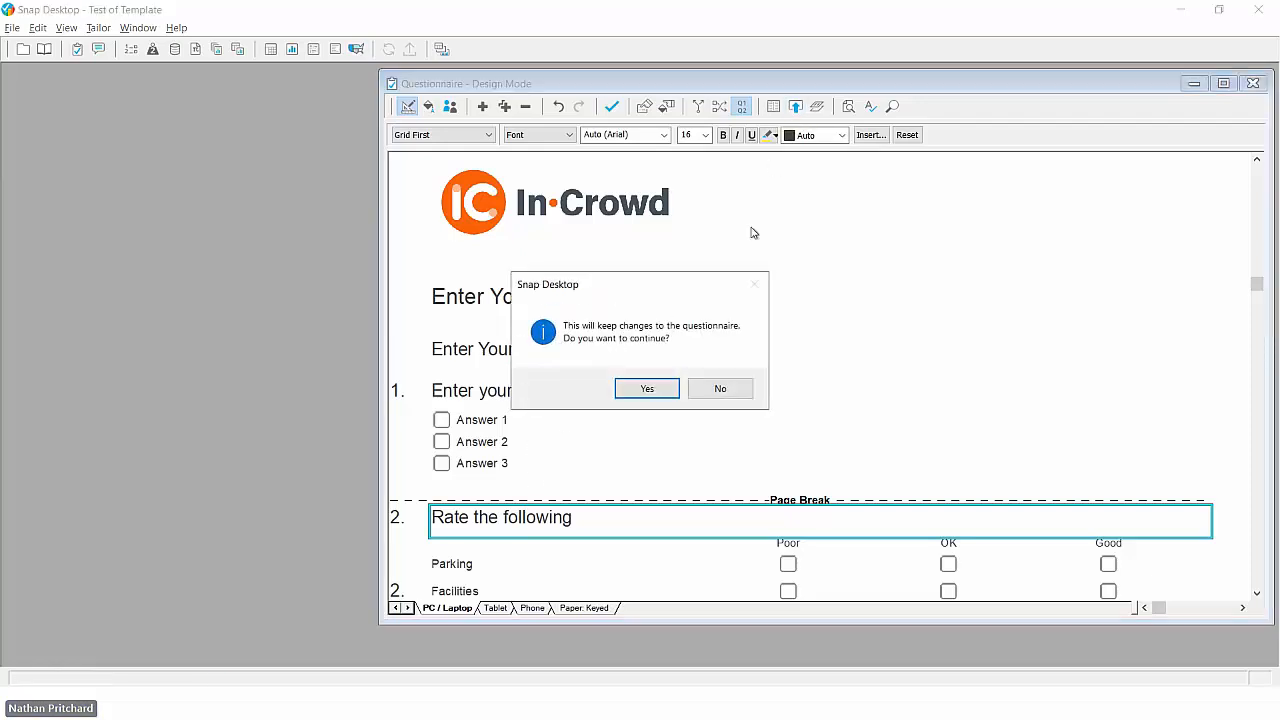
click(648, 391)
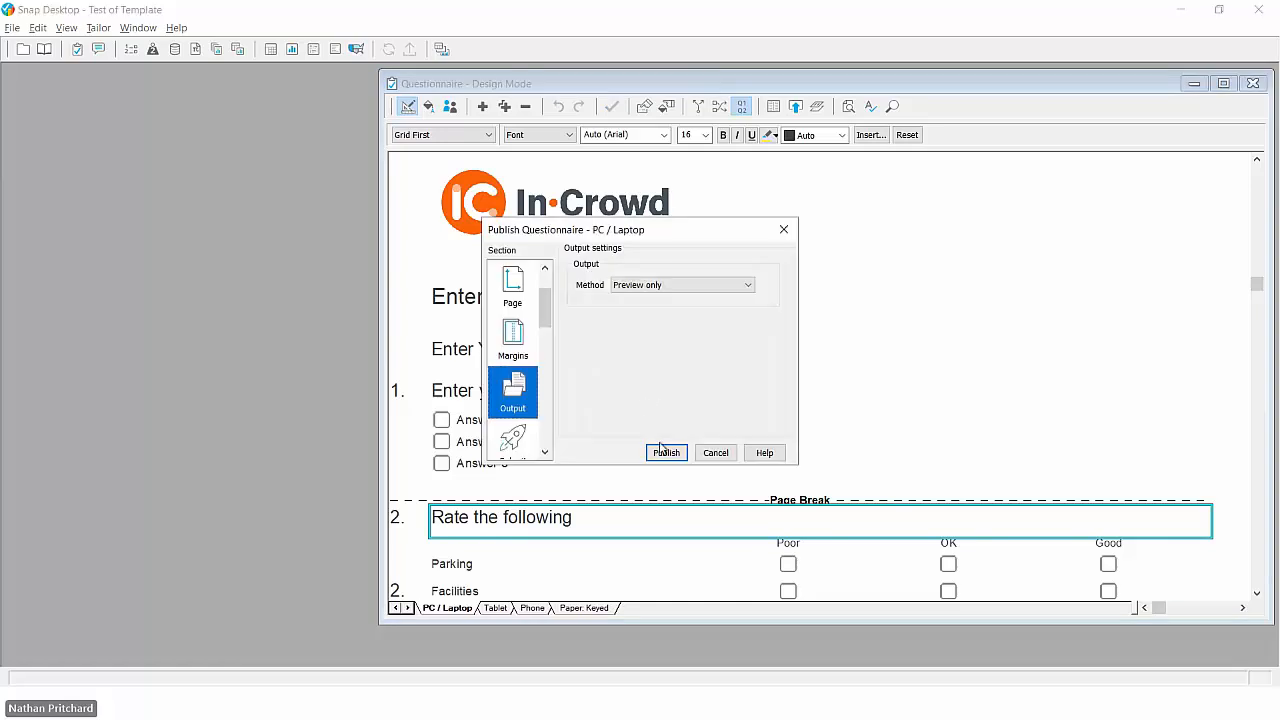
click(663, 451)
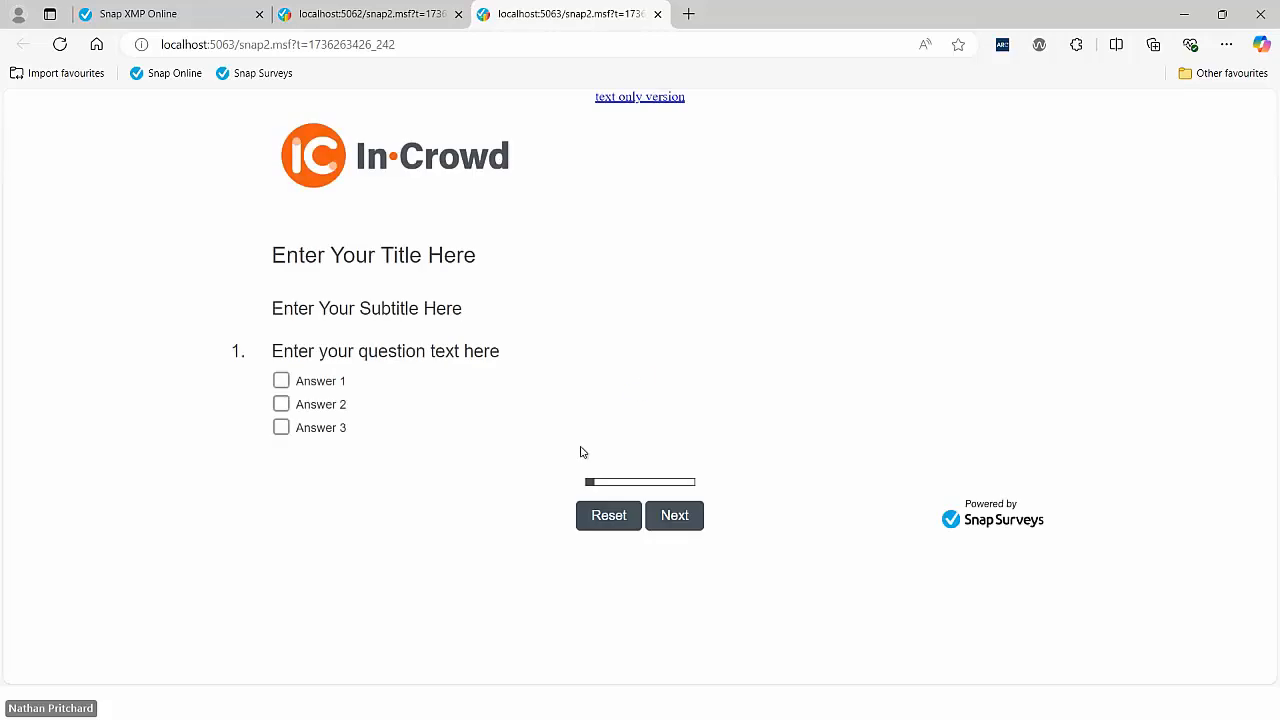
- Test question 1's answers in the browser preview, selecting Answer 1 last, and page forward to the grid question and back
click(282, 381)
click(281, 404)
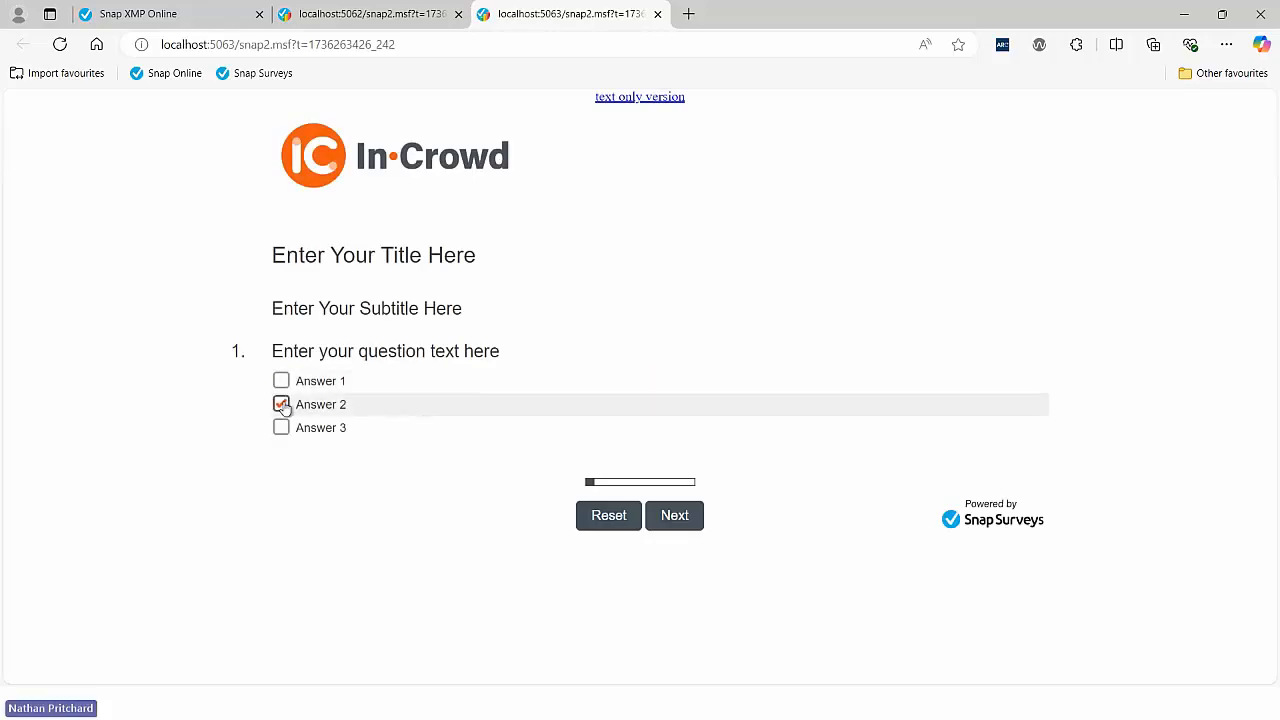
click(282, 427)
click(281, 381)
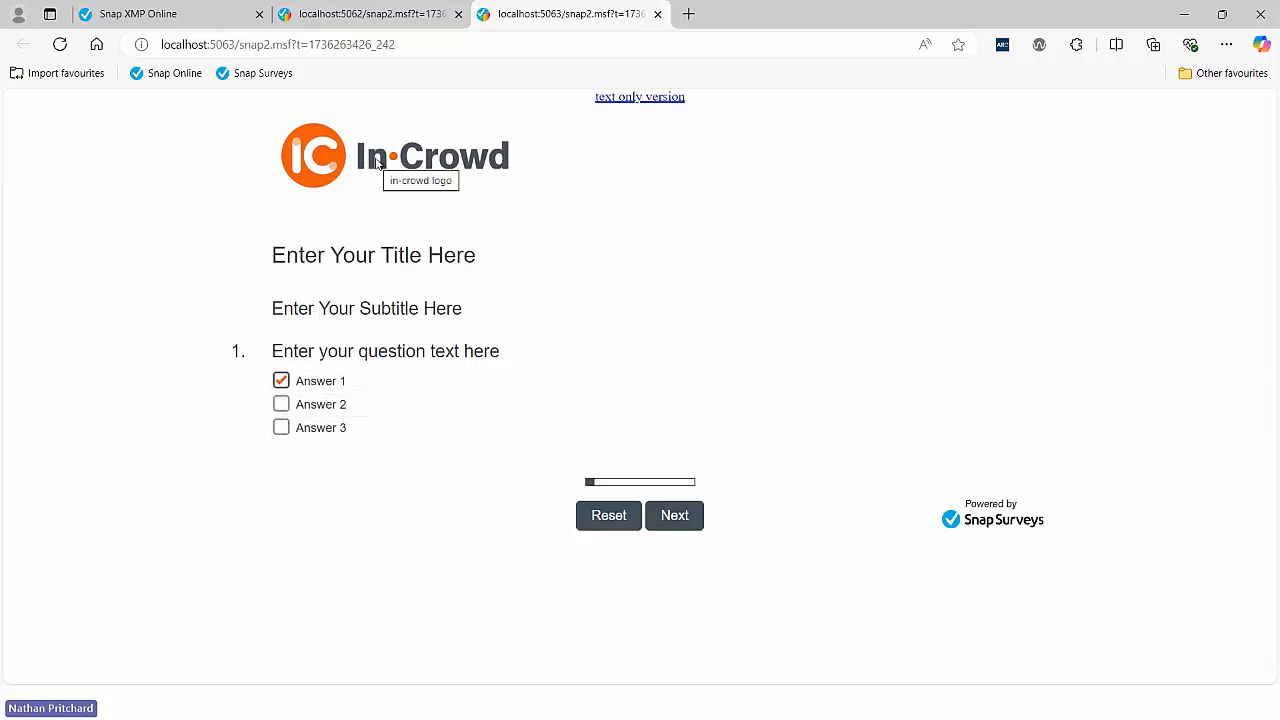
click(674, 515)
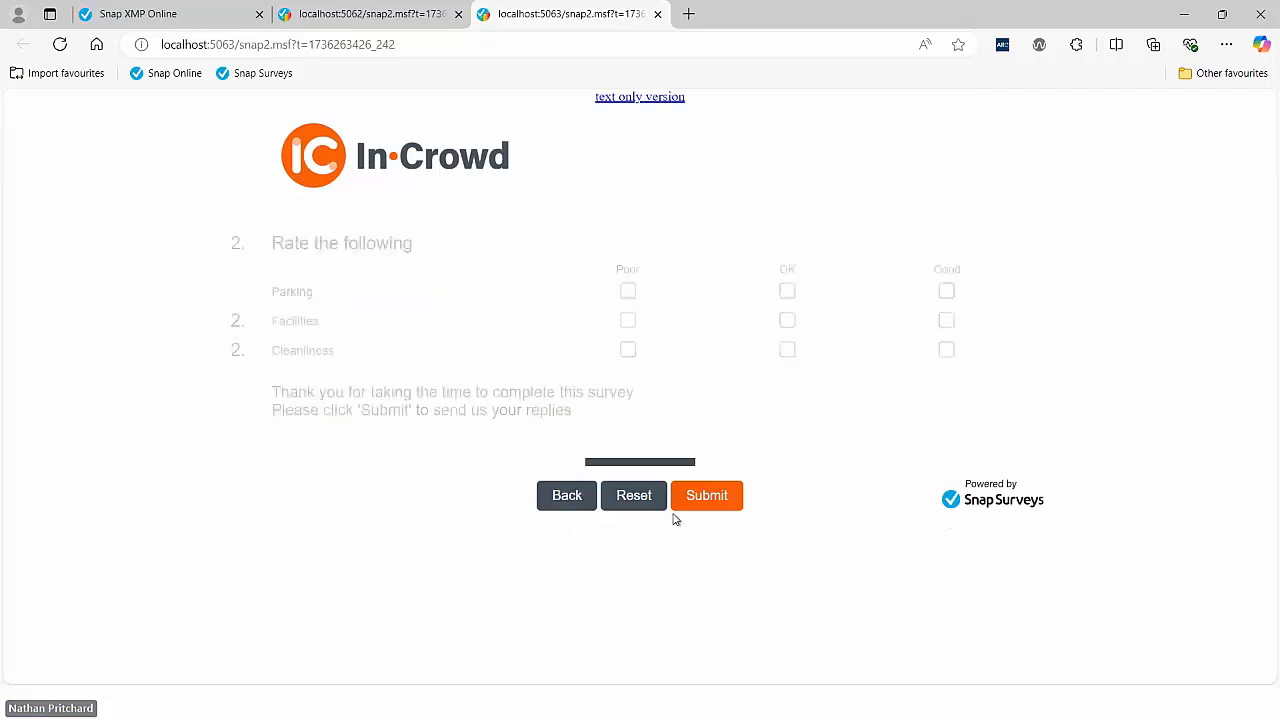
click(577, 500)
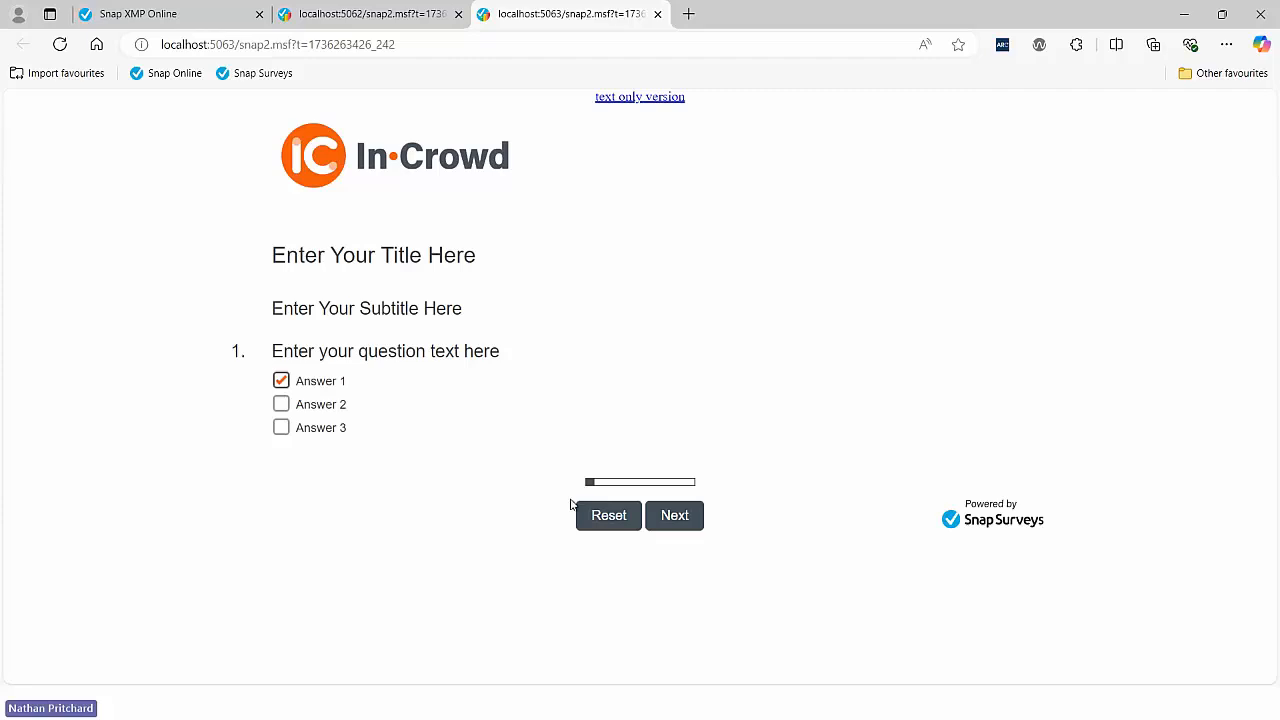
- Switch back to Snap Desktop, open the Reference window with the User SurveyPak, and return to the Survey Overview
key(alt+Tab)
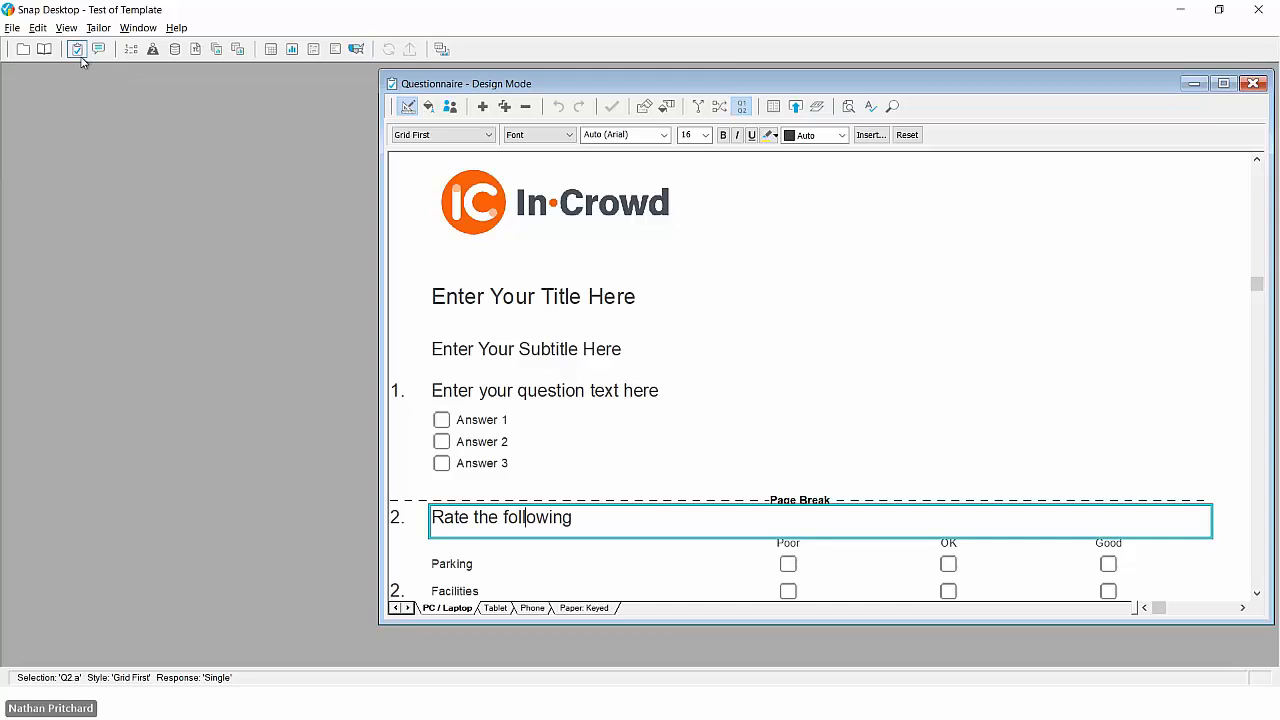
click(45, 50)
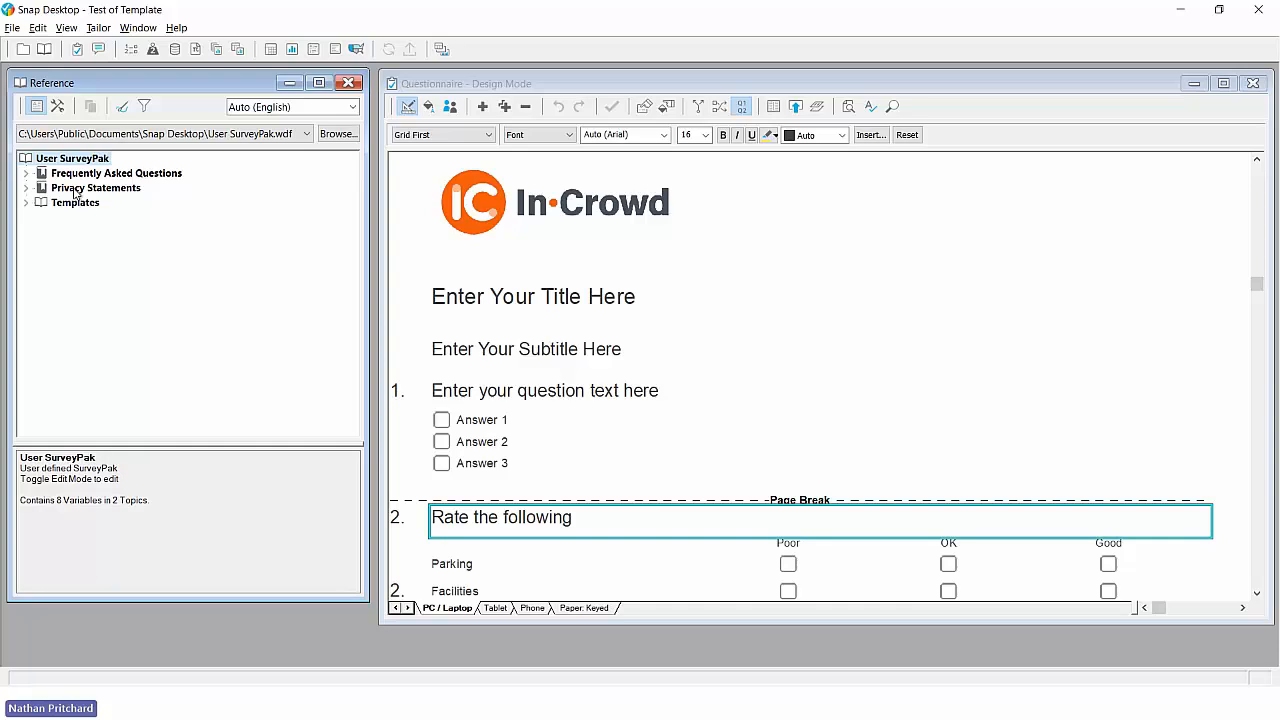
click(23, 49)
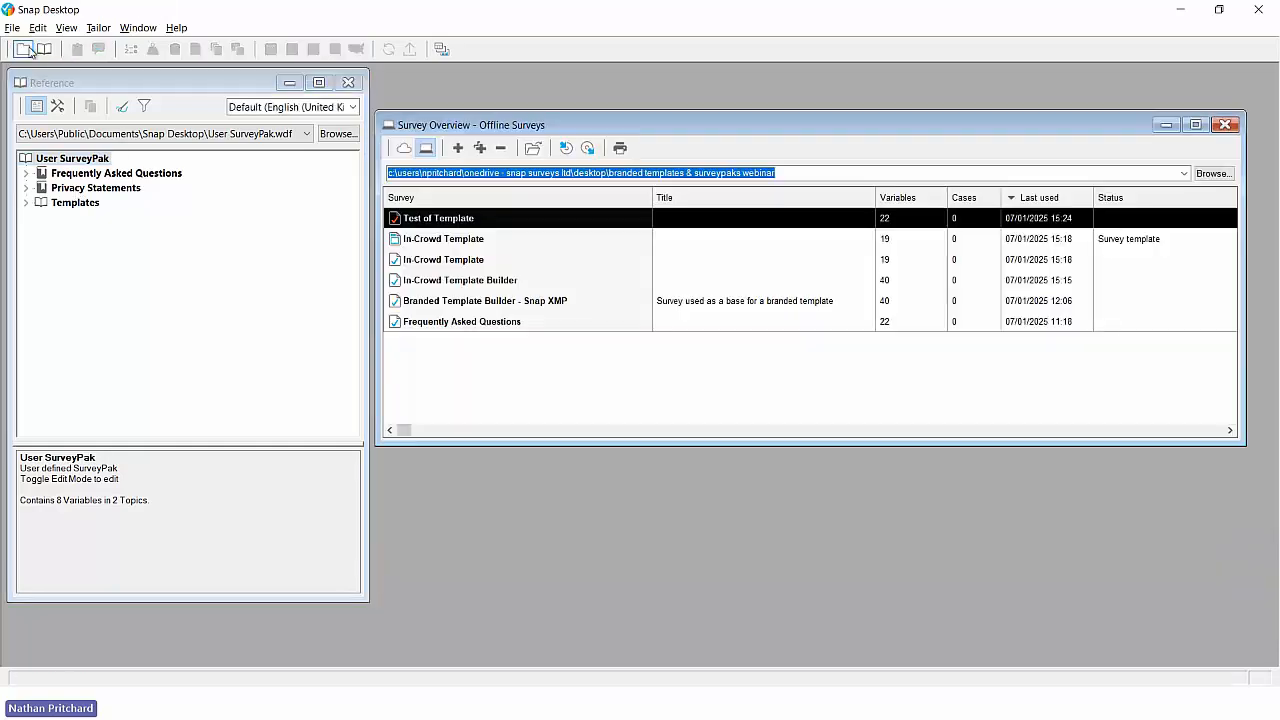
- Open the Frequently Asked Questions survey from the offline Survey Overview
click(472, 324)
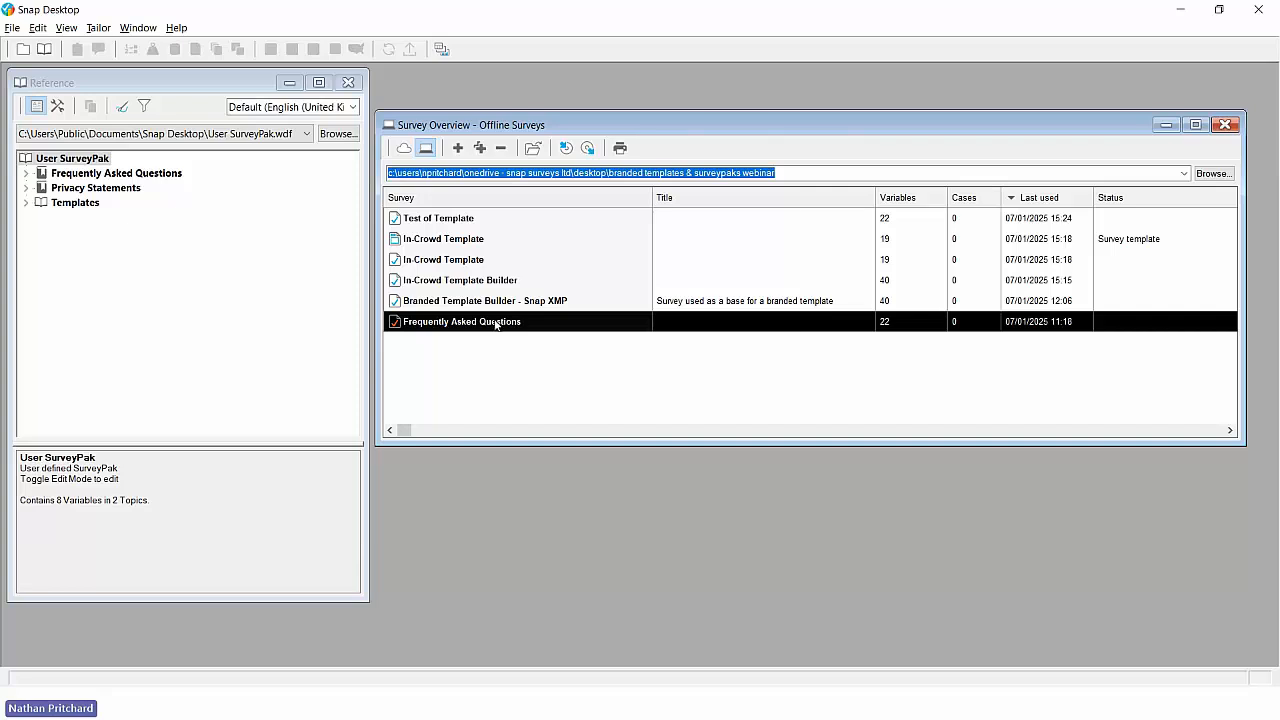
double_click(496, 325)
click(630, 488)
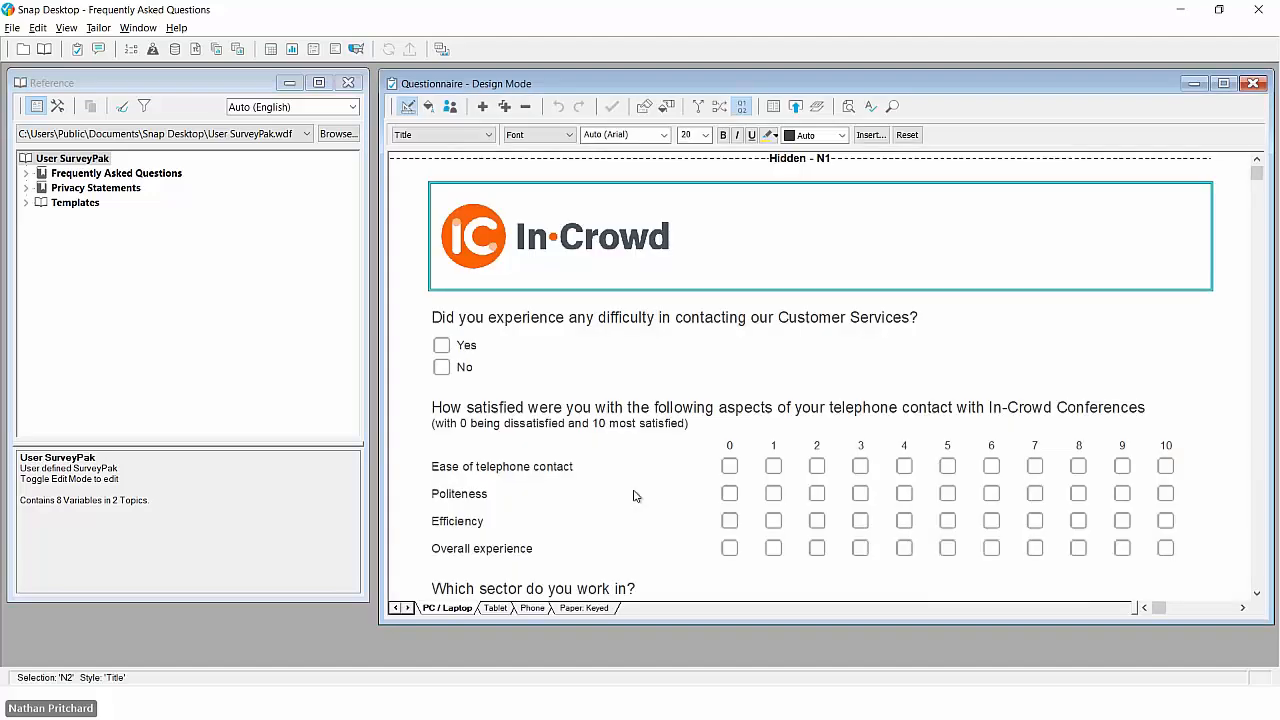
- Look through the questionnaire's customer service question, satisfaction grid, sector question, call-recording consent box and data protection statements
click(570, 317)
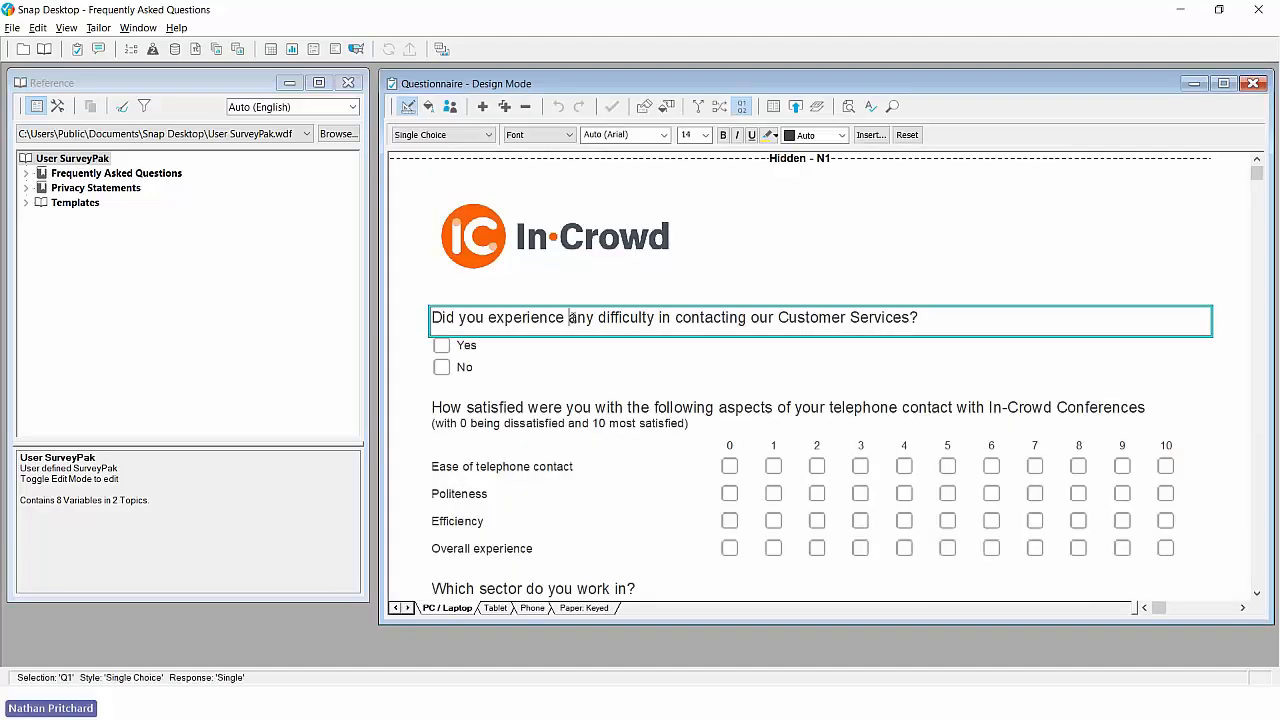
click(583, 410)
scroll(582, 412, down, 3)
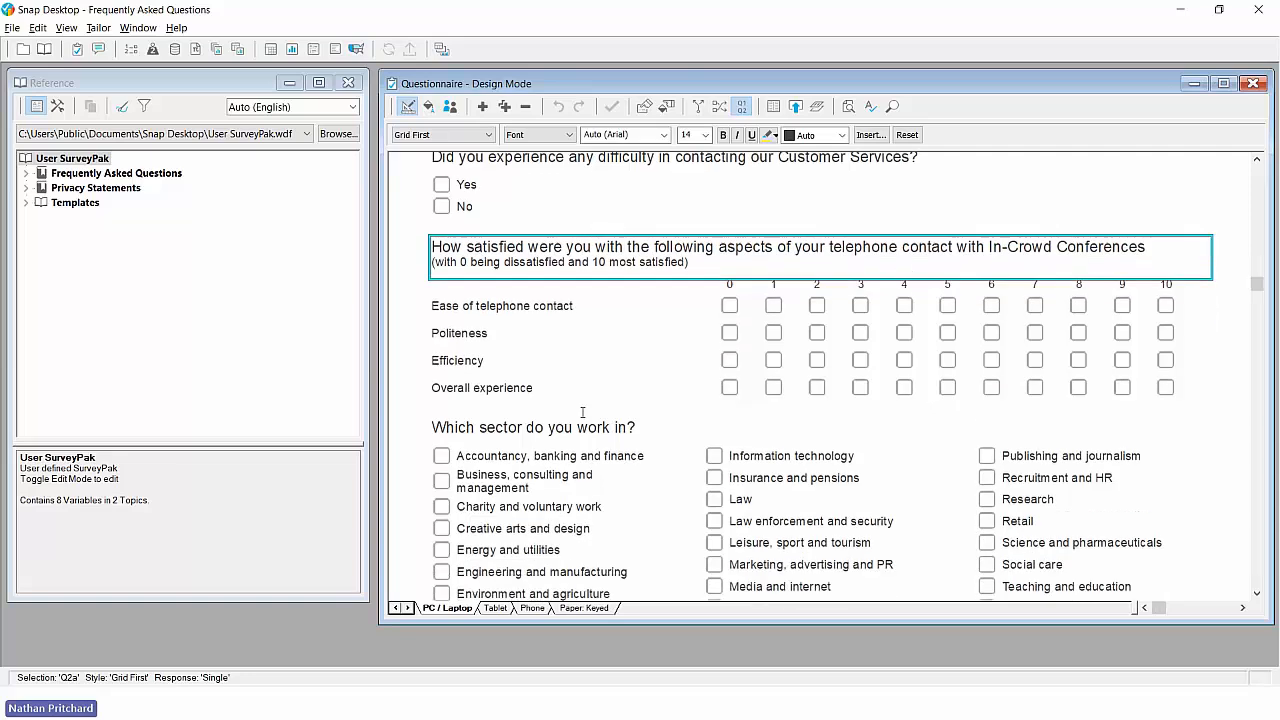
scroll(582, 412, down, 6)
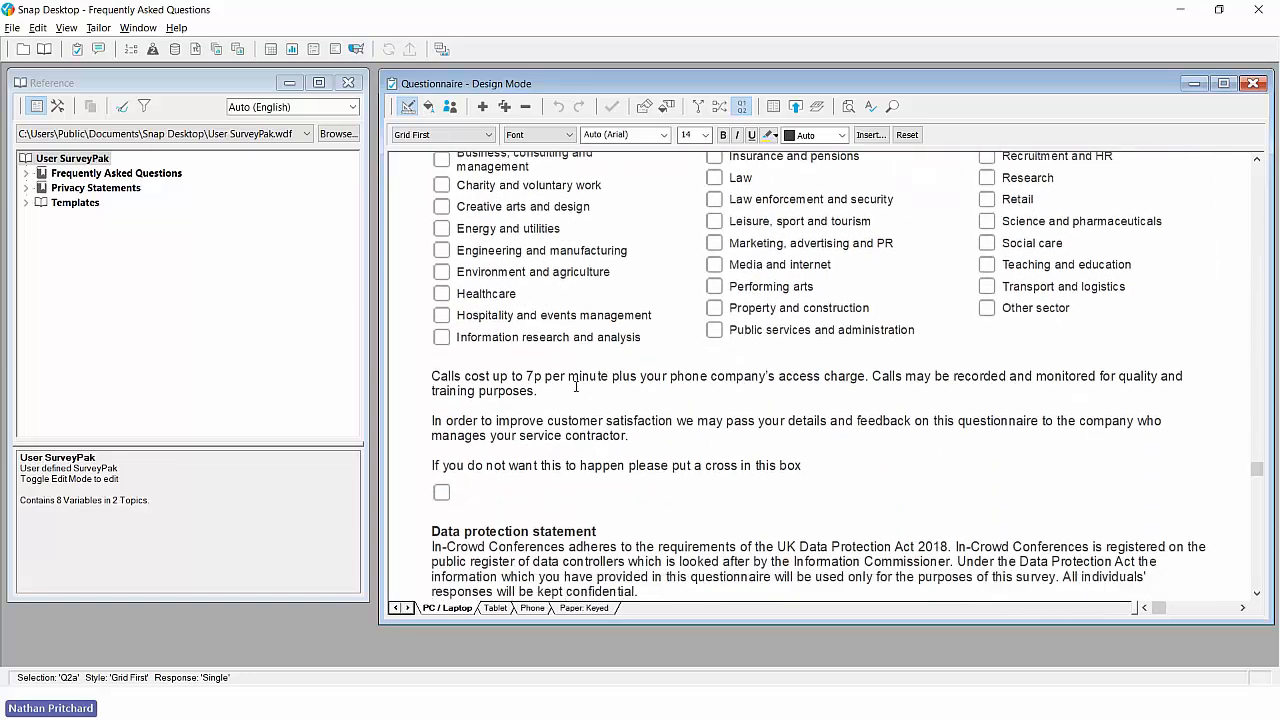
drag(576, 384, 577, 465)
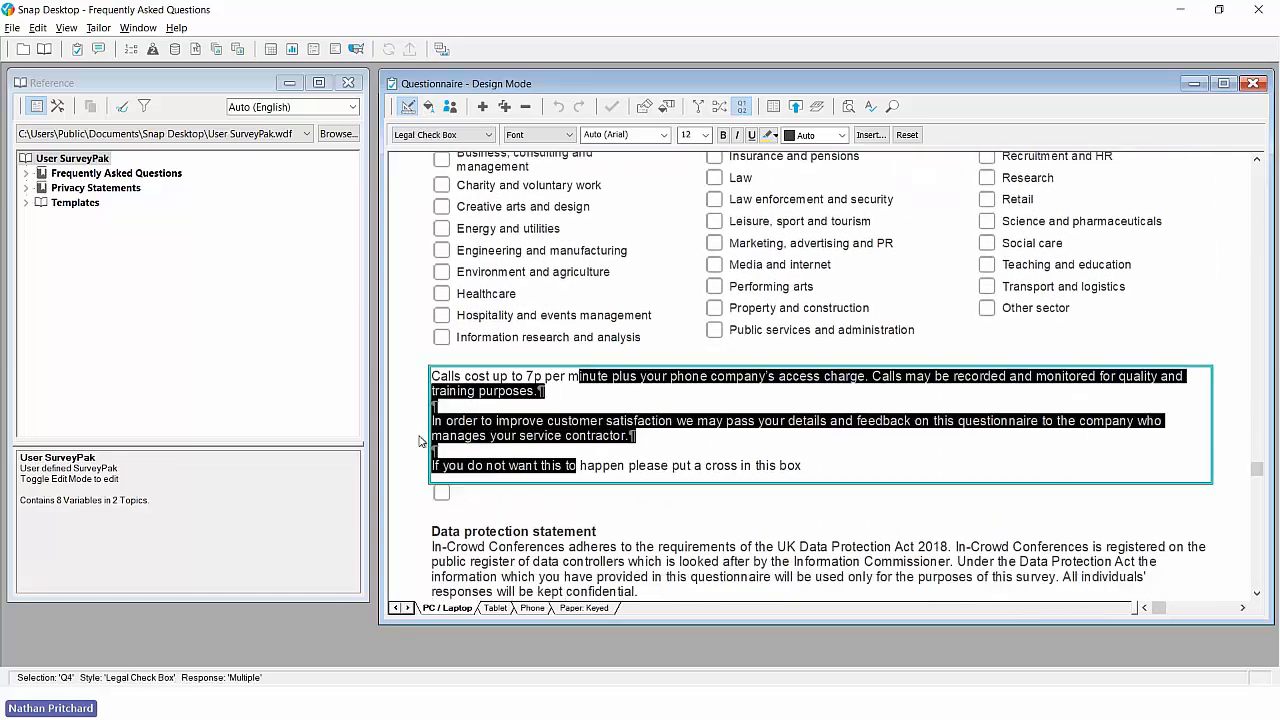
click(406, 434)
scroll(406, 434, down, 4)
click(406, 444)
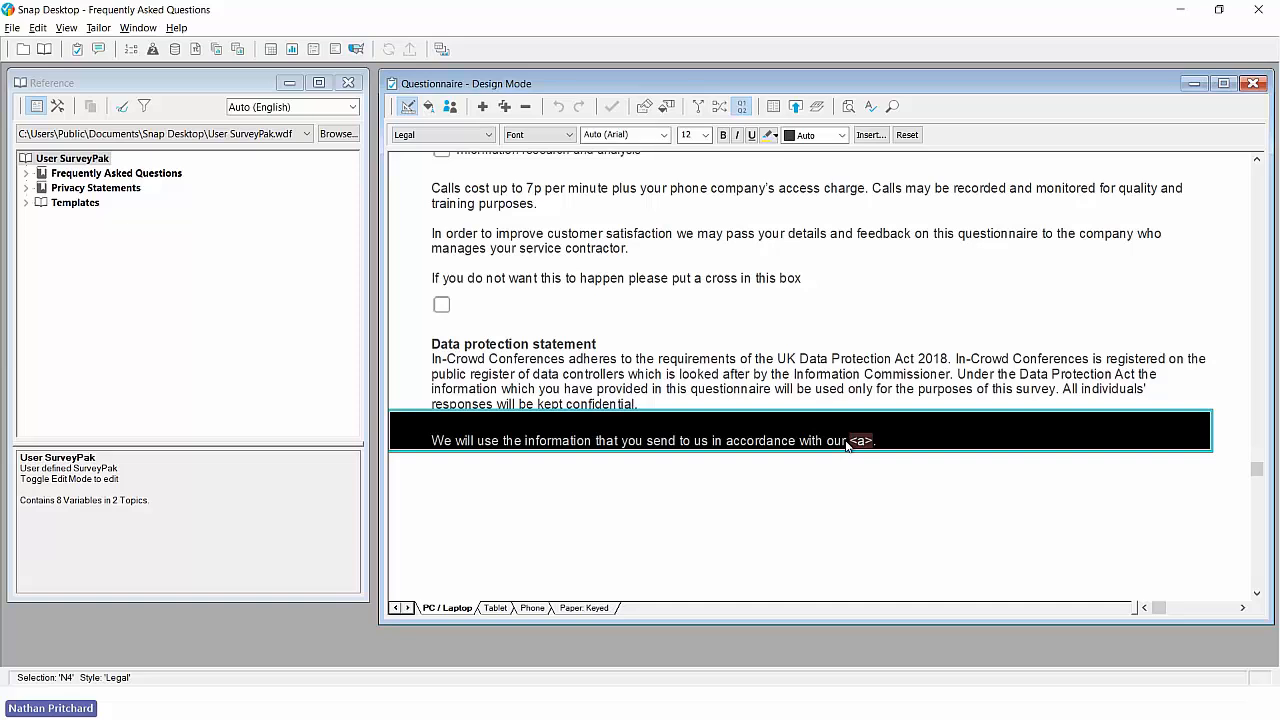
scroll(679, 340, up, 7)
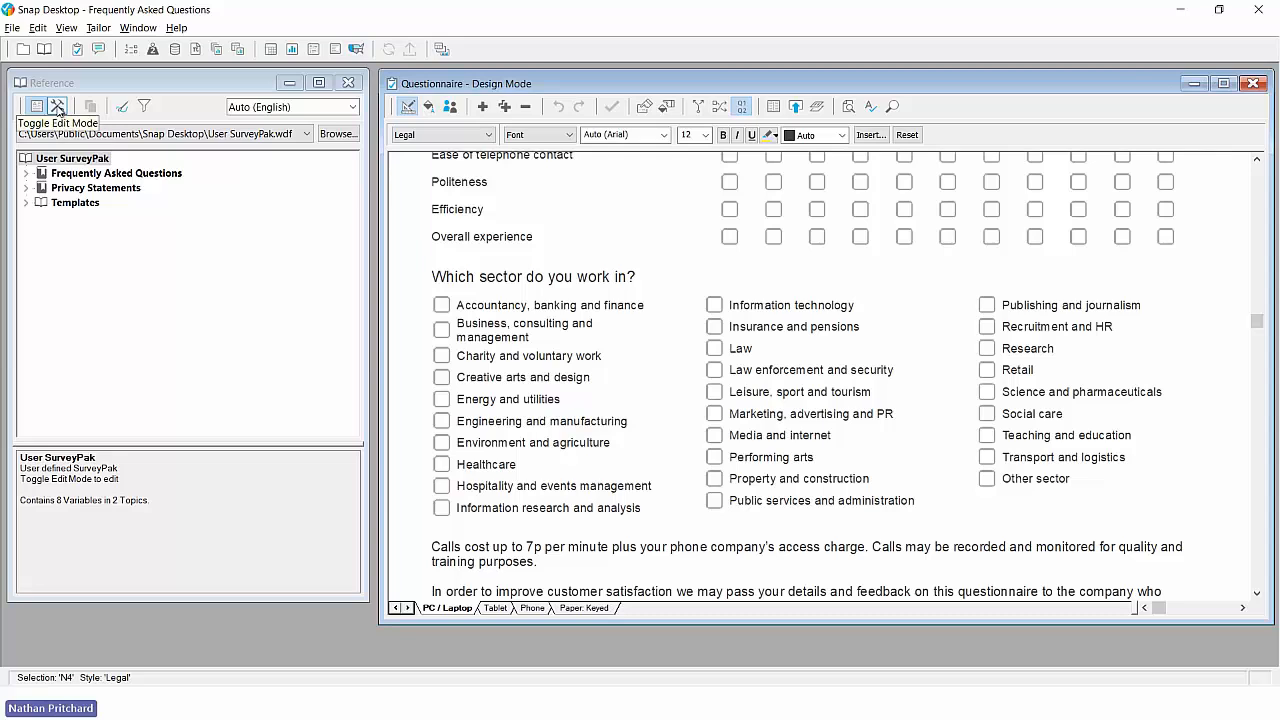
- Switch the User SurveyPak to edit mode and add the Customer Services difficulty question and satisfaction grid to its Frequently Asked Questions topic
click(57, 107)
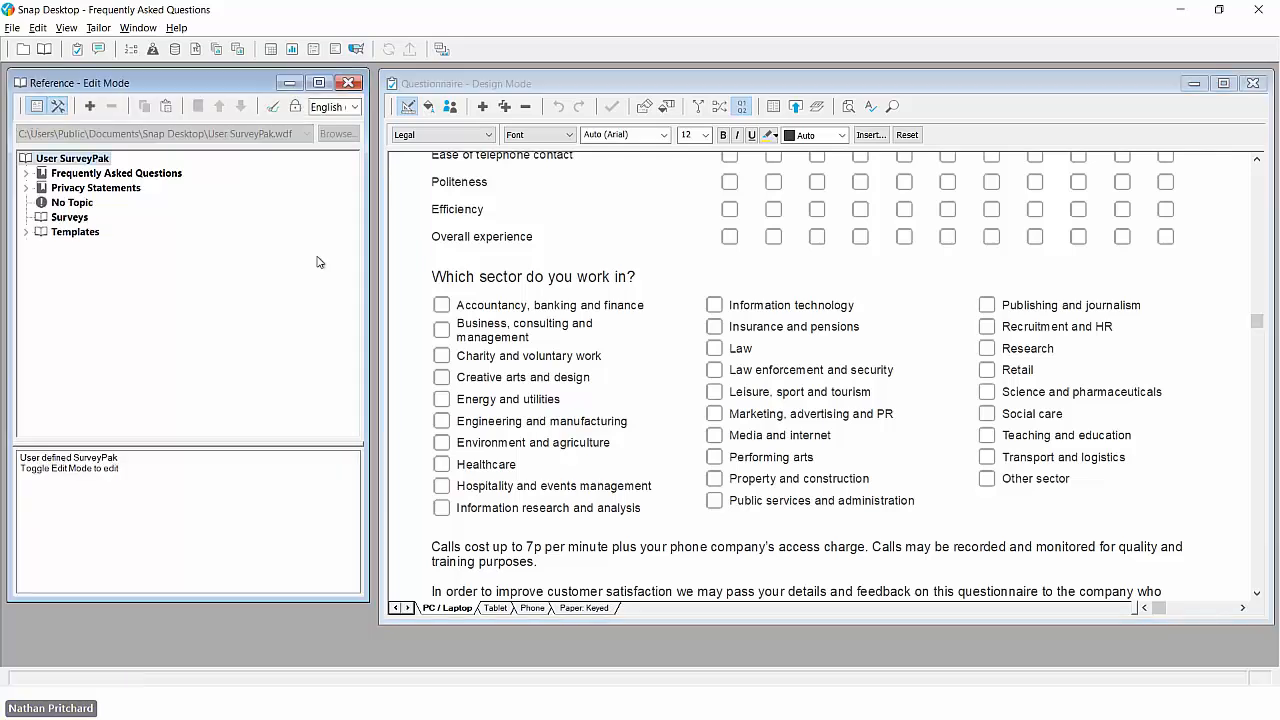
scroll(557, 309, up, 6)
drag(557, 309, 548, 527)
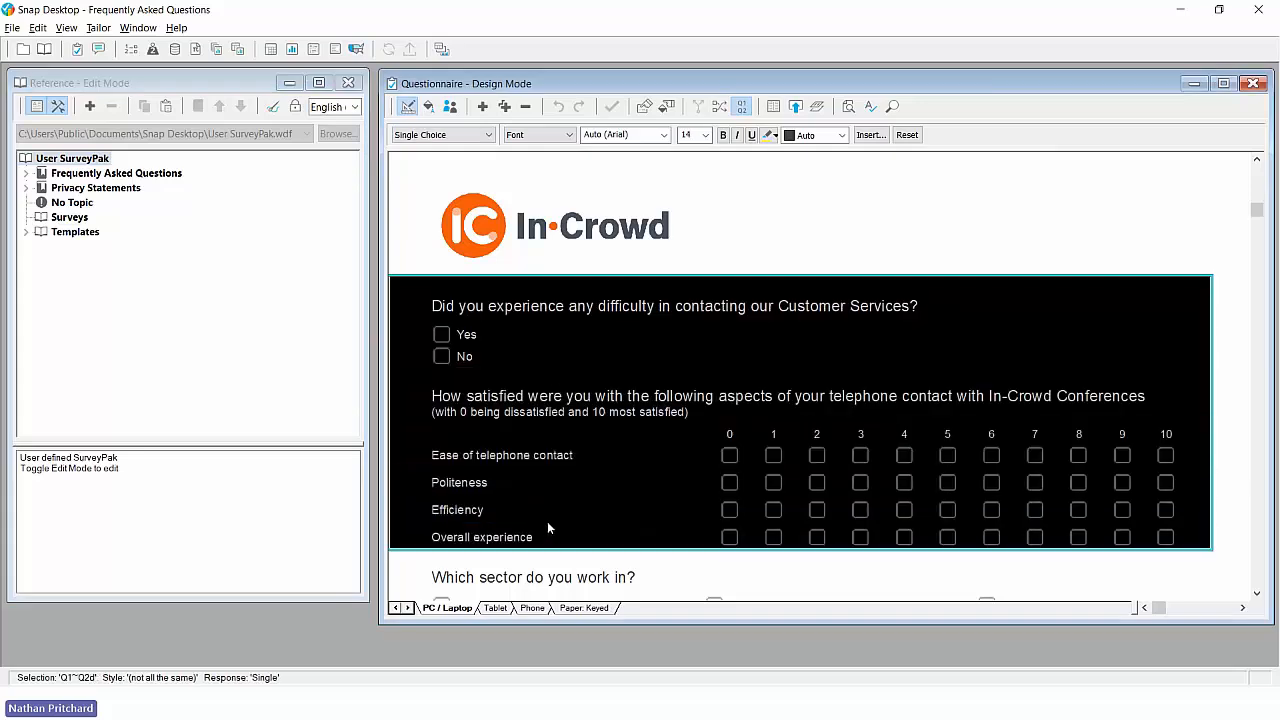
drag(524, 355, 127, 178)
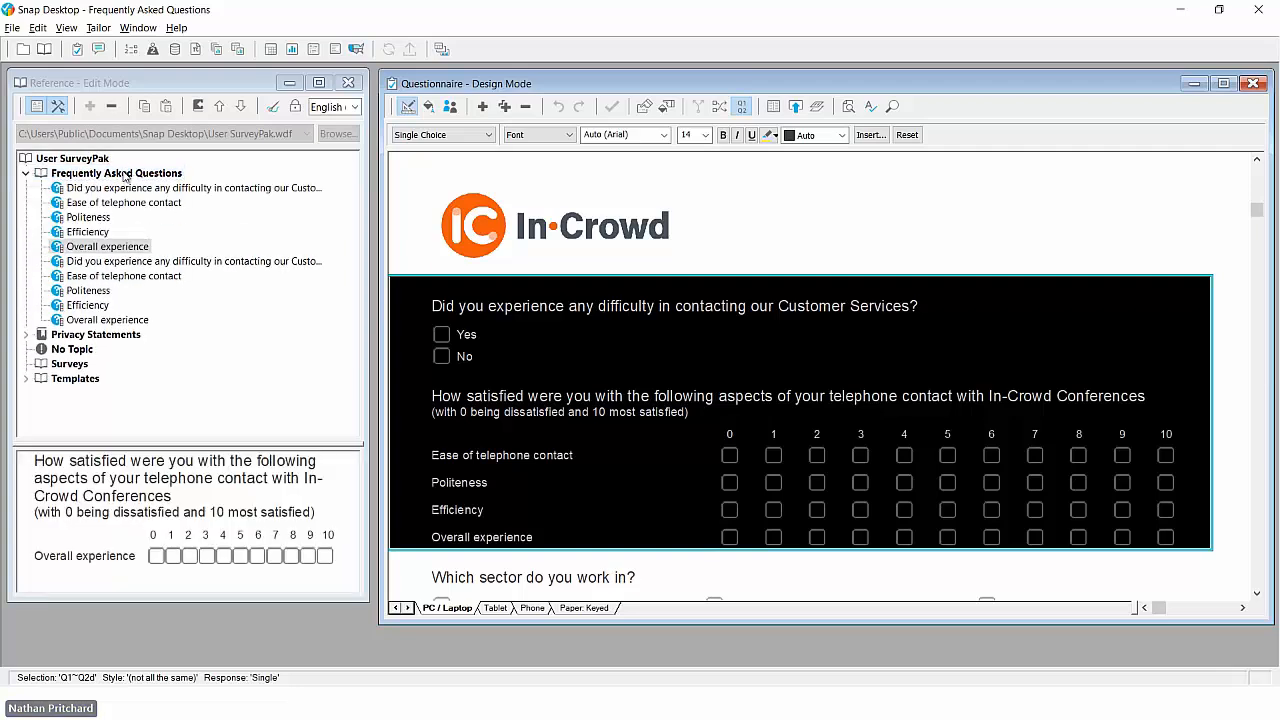
click(25, 175)
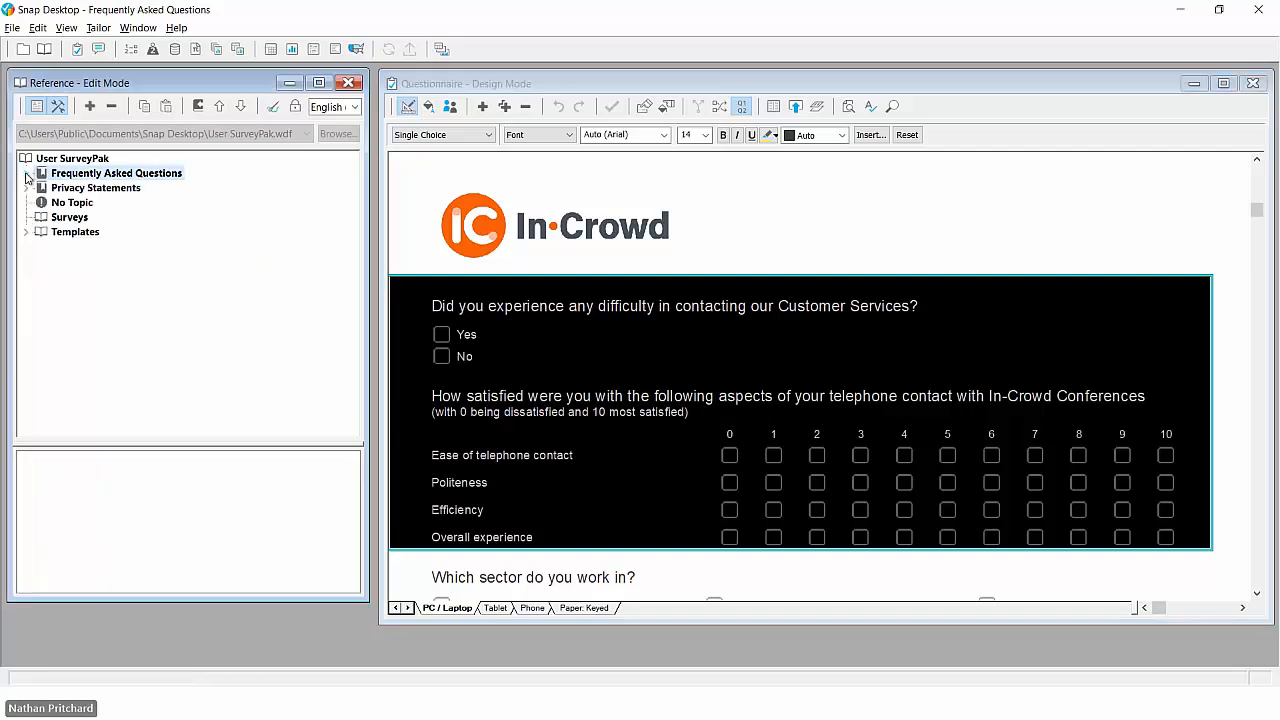
- Add the call-cost consent question, the data protection statement and the information-use statement to the SurveyPak's Privacy Statements topic
click(92, 188)
scroll(552, 337, down, 10)
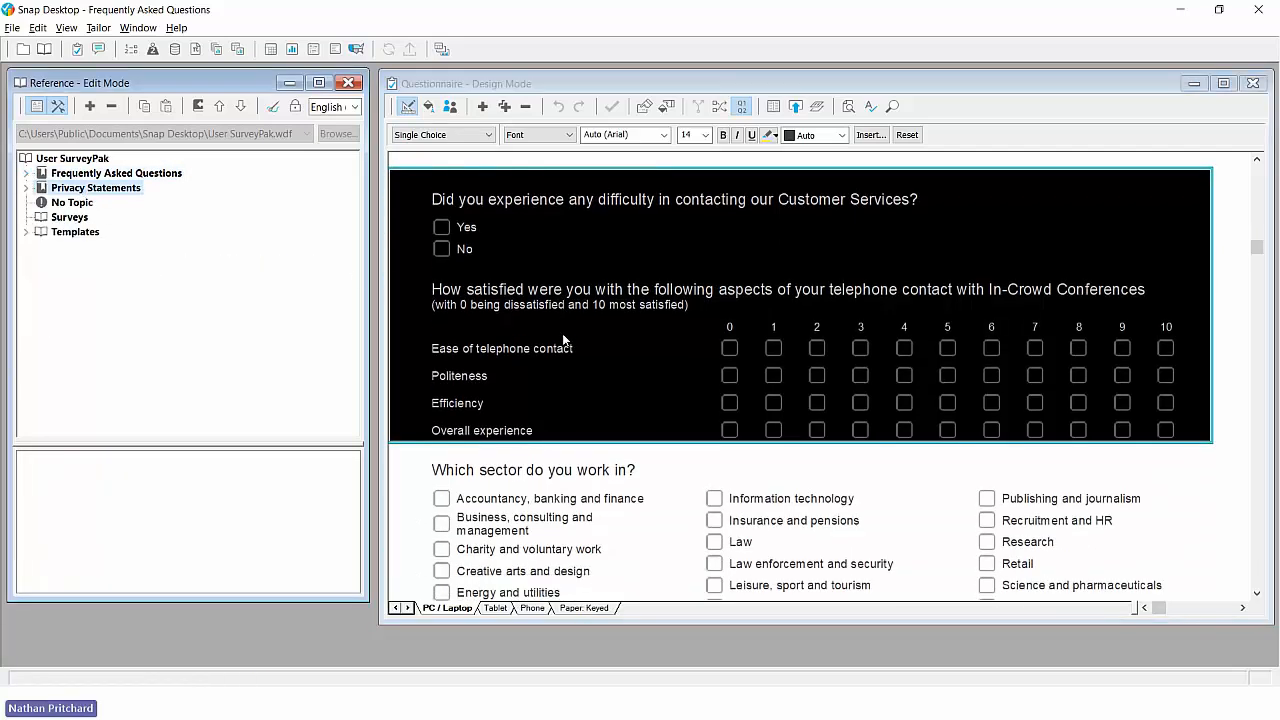
scroll(563, 340, up, 2)
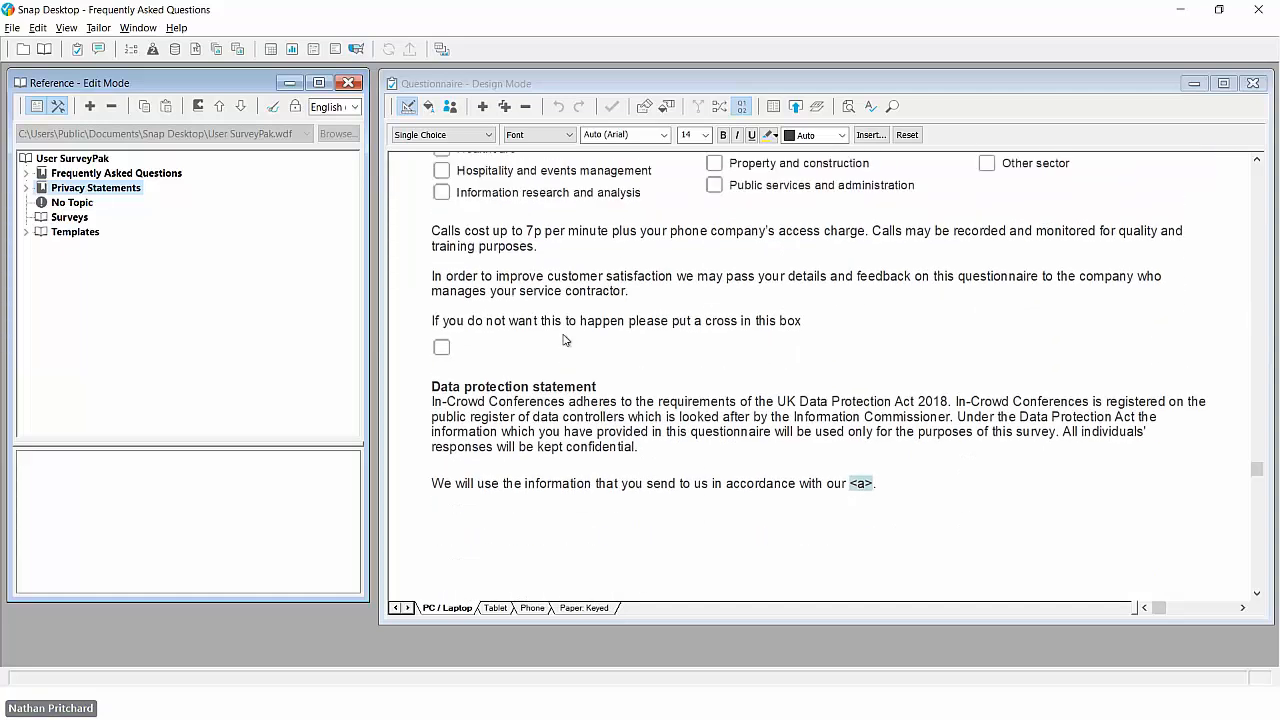
click(554, 270)
drag(554, 270, 561, 512)
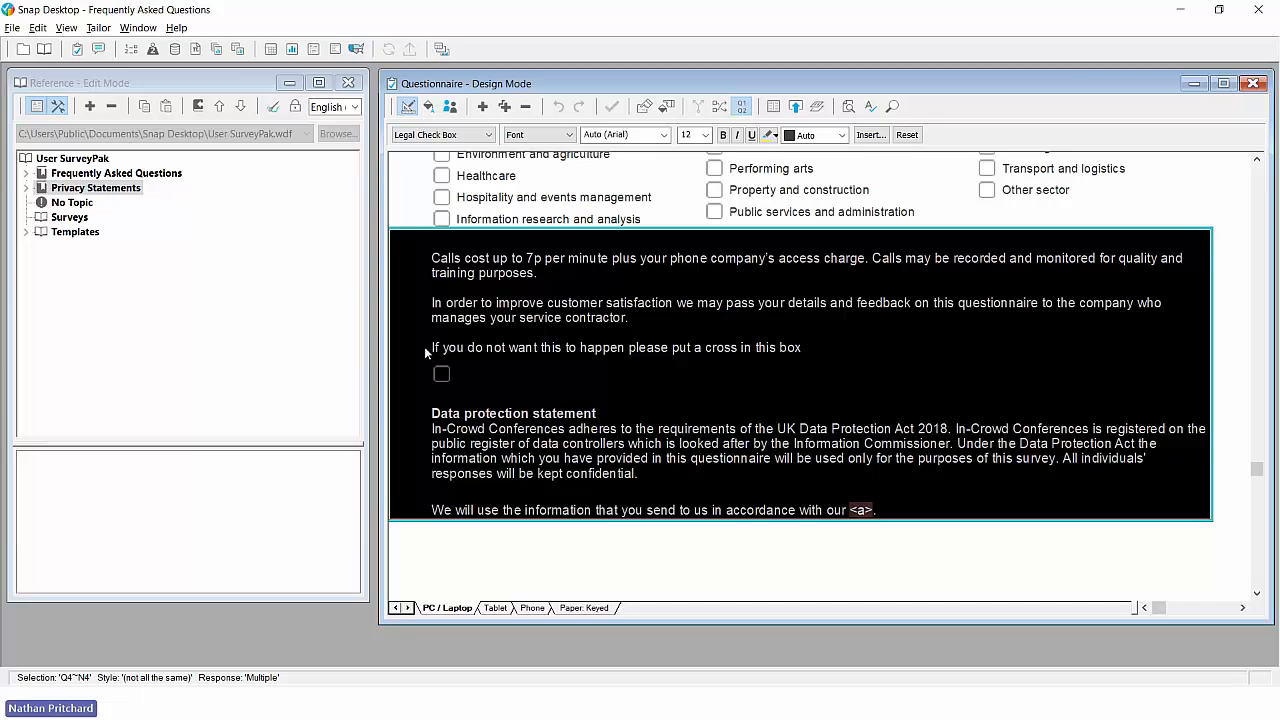
drag(424, 346, 121, 192)
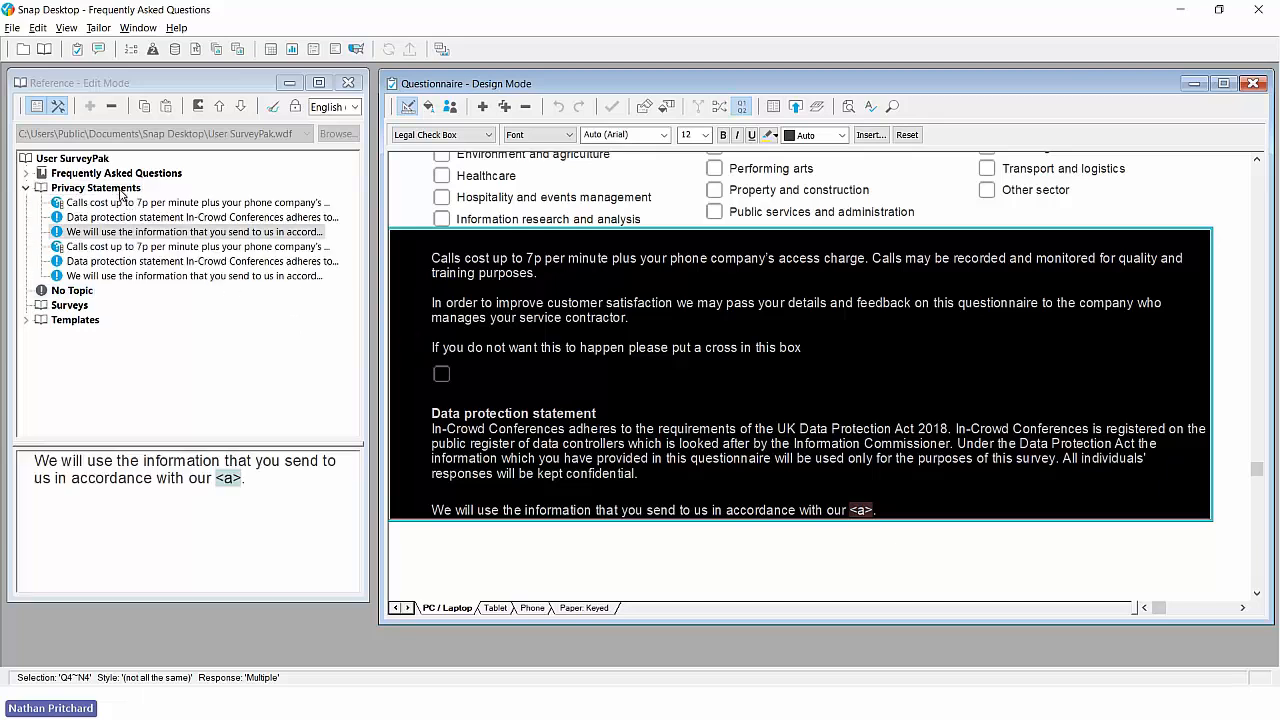
click(26, 188)
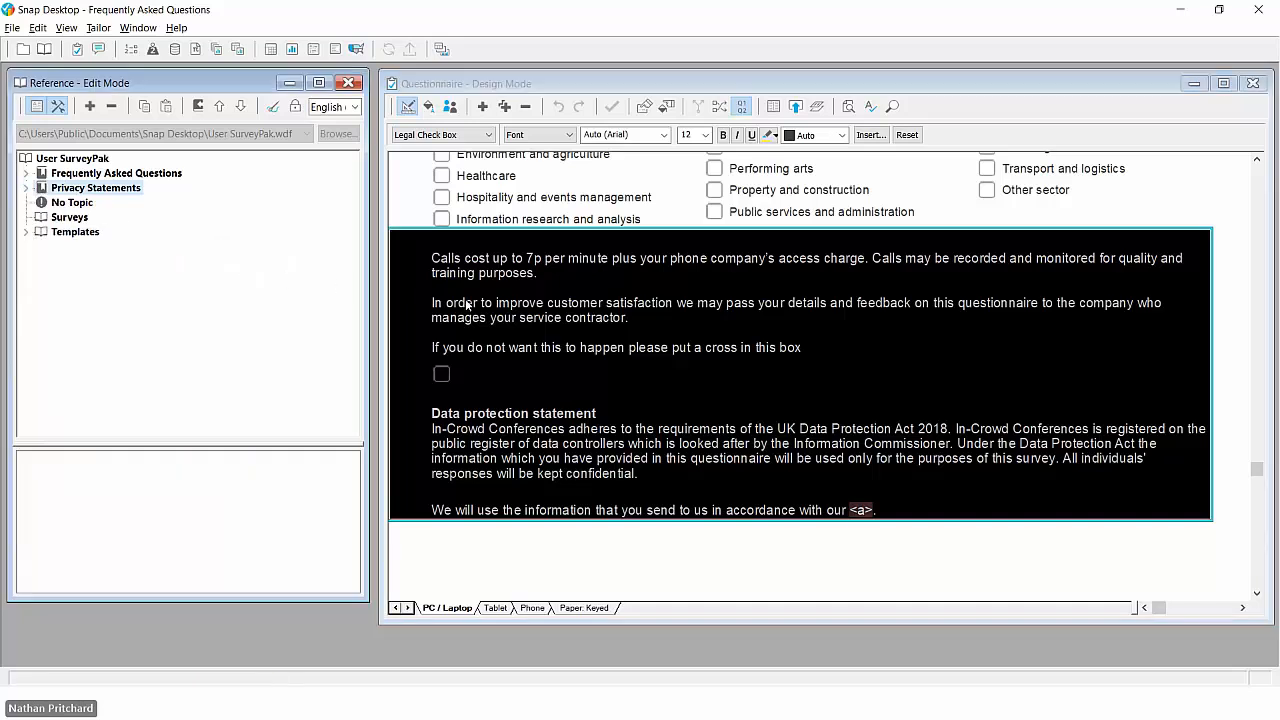
- Insert the SurveyPak's Customer Services difficulty question at the end of the questionnaire, and take the User SurveyPak out of edit mode
scroll(465, 298, down, 1)
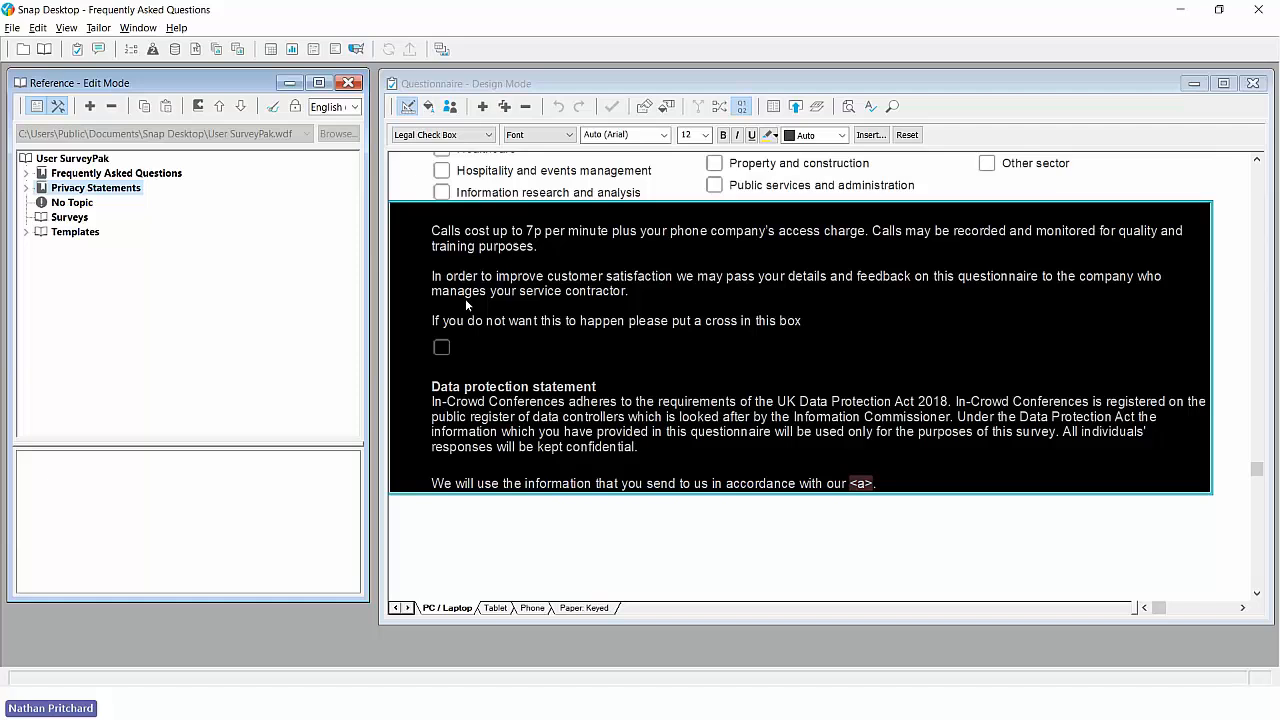
click(26, 175)
click(93, 188)
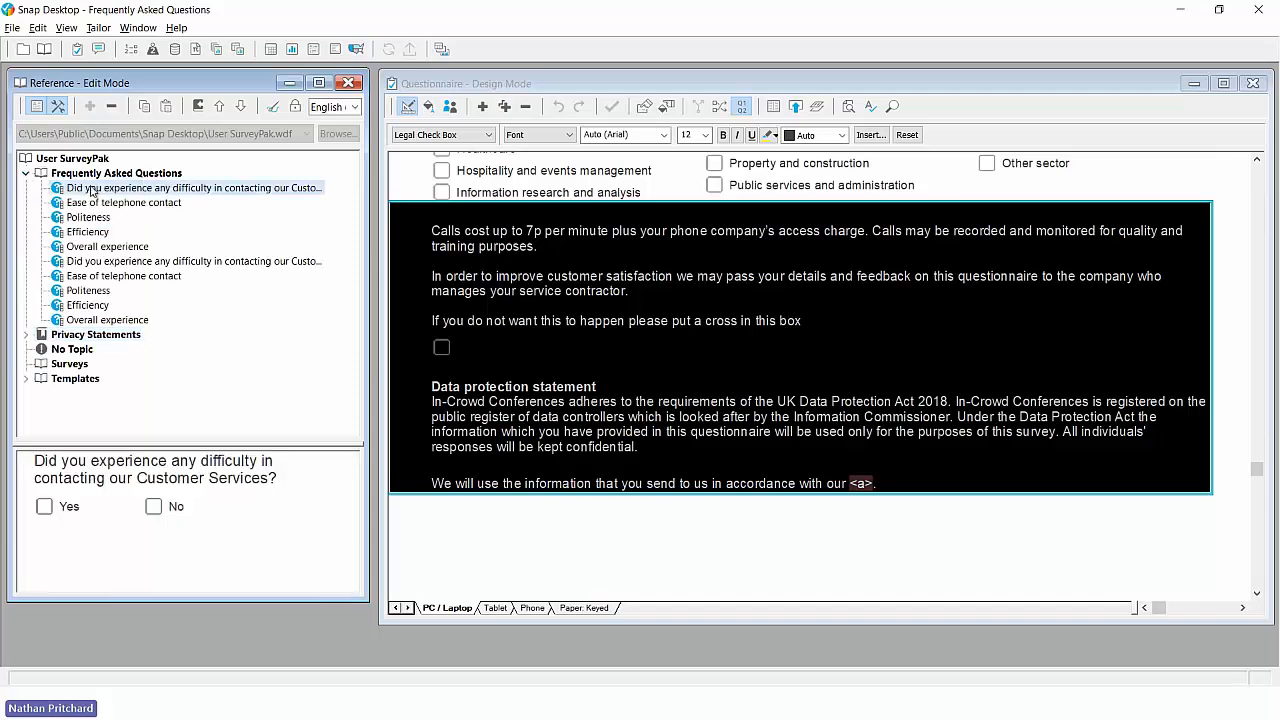
drag(153, 481, 517, 509)
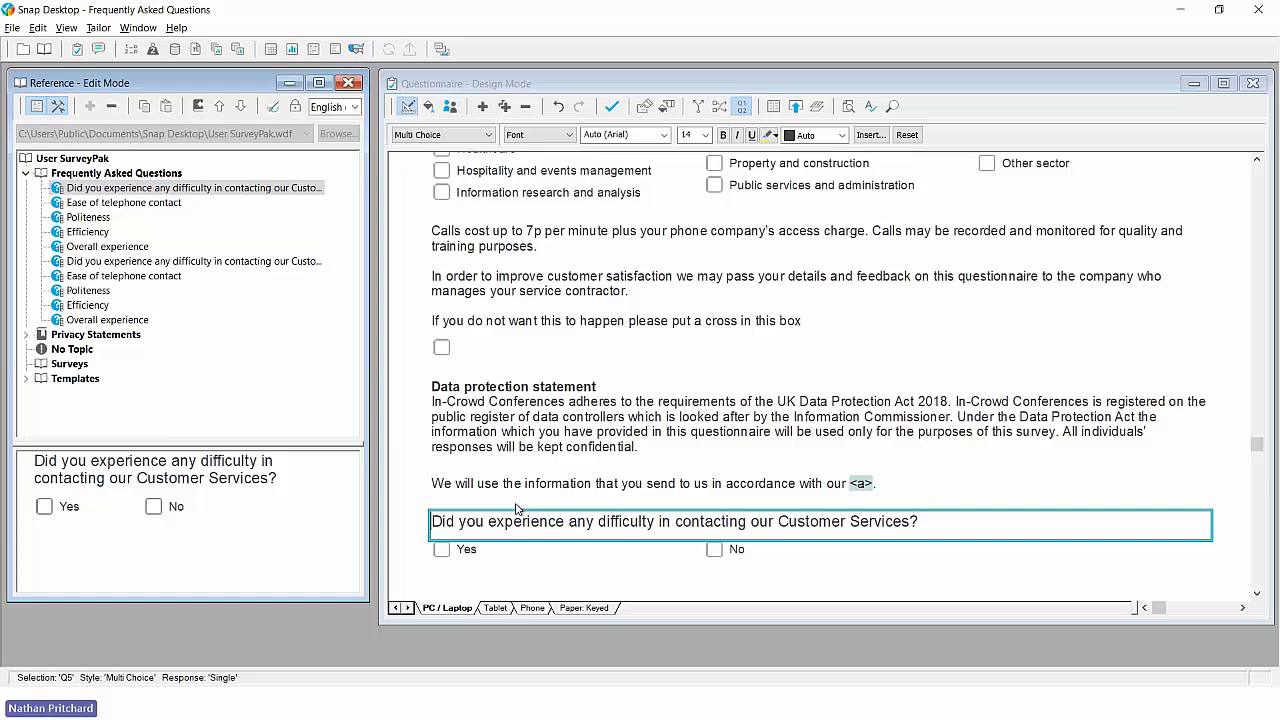
click(28, 174)
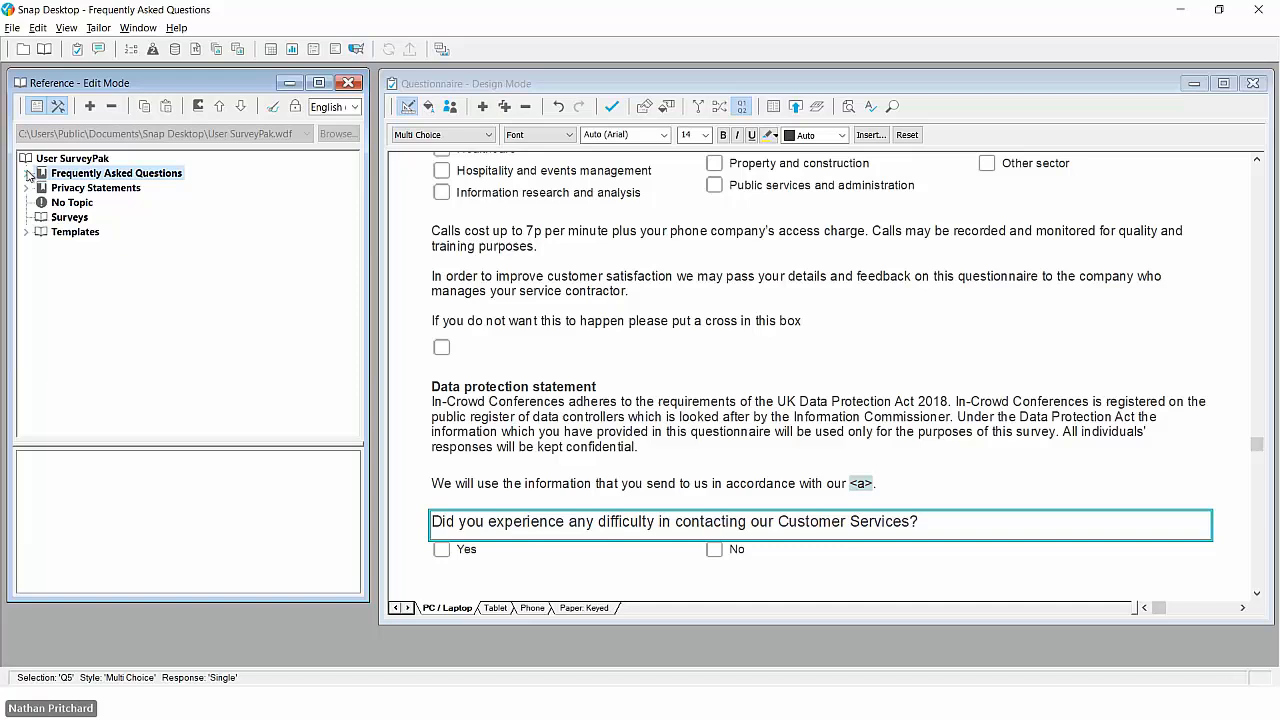
click(57, 106)
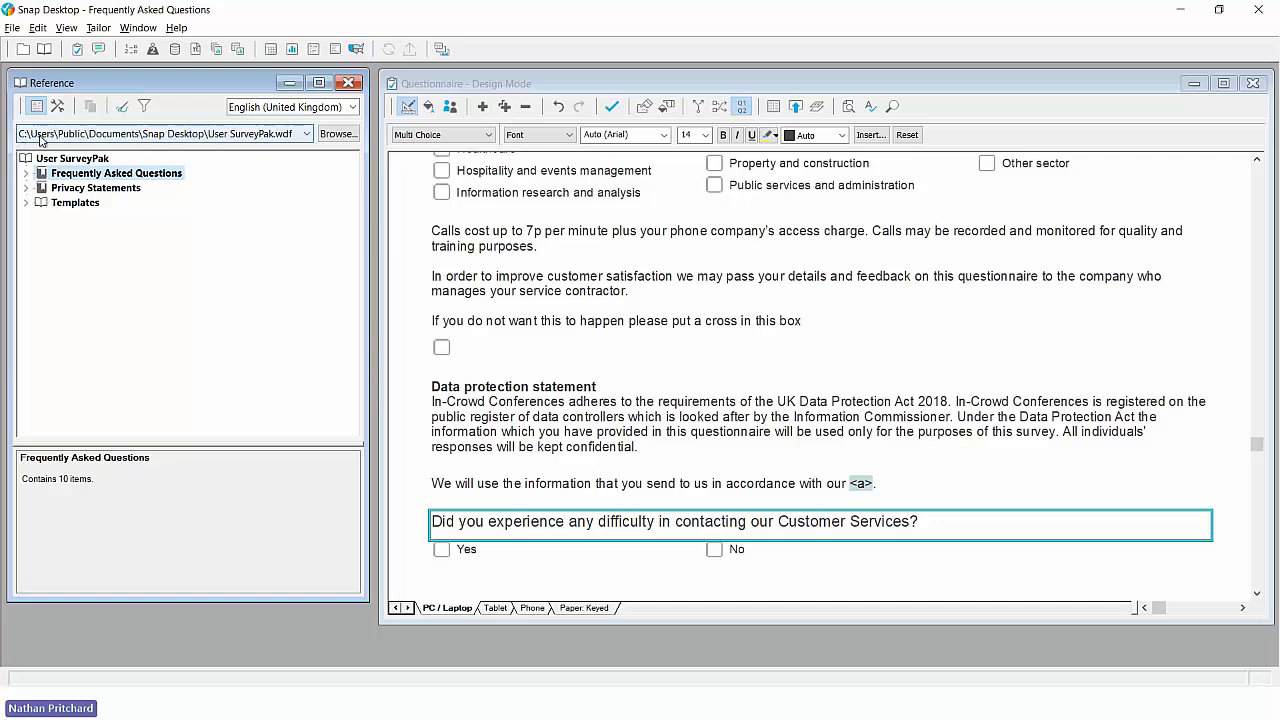
- Look at the SurveyPak files stored in the Snap Desktop folder, keep the current one open, and save the questionnaire's changes
click(336, 133)
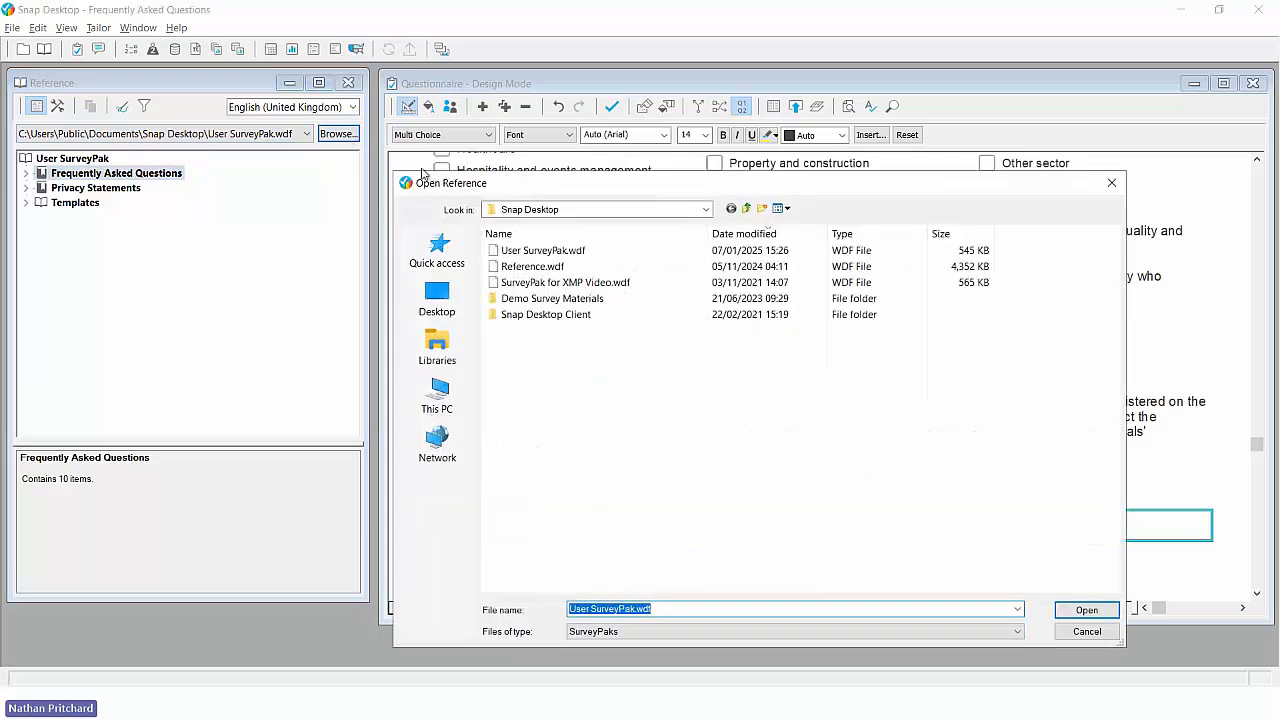
click(531, 252)
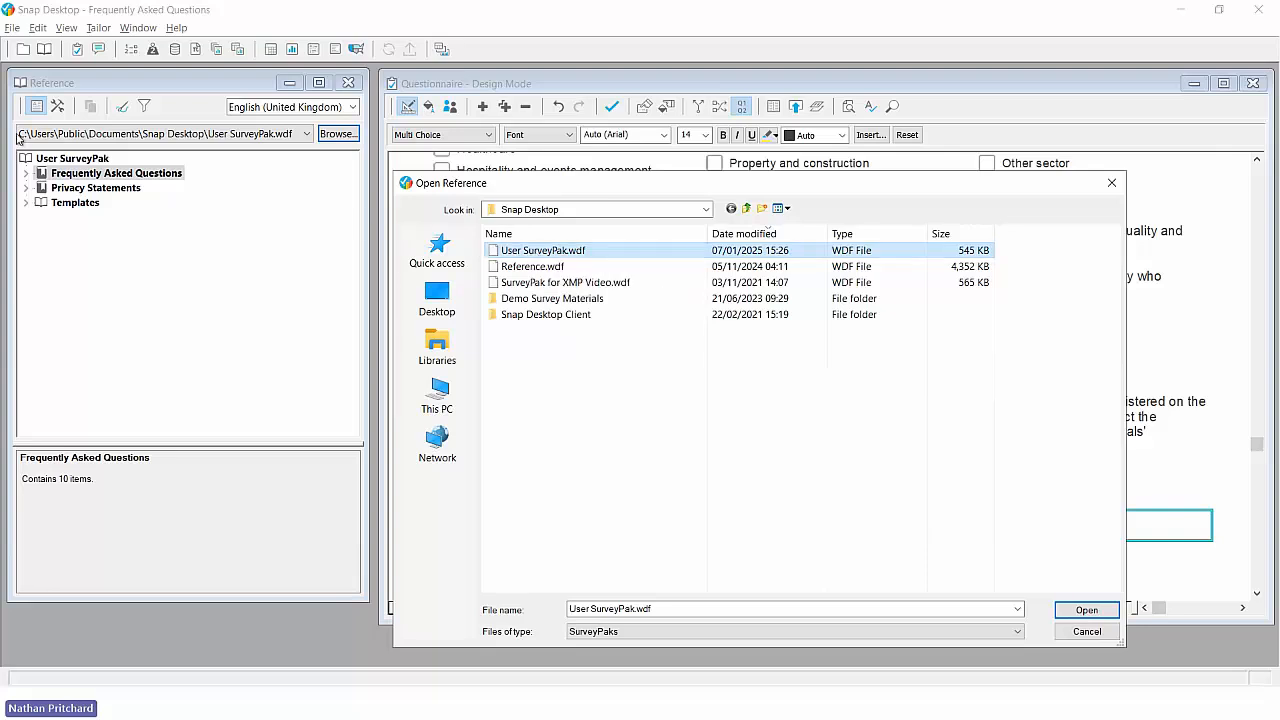
click(1080, 632)
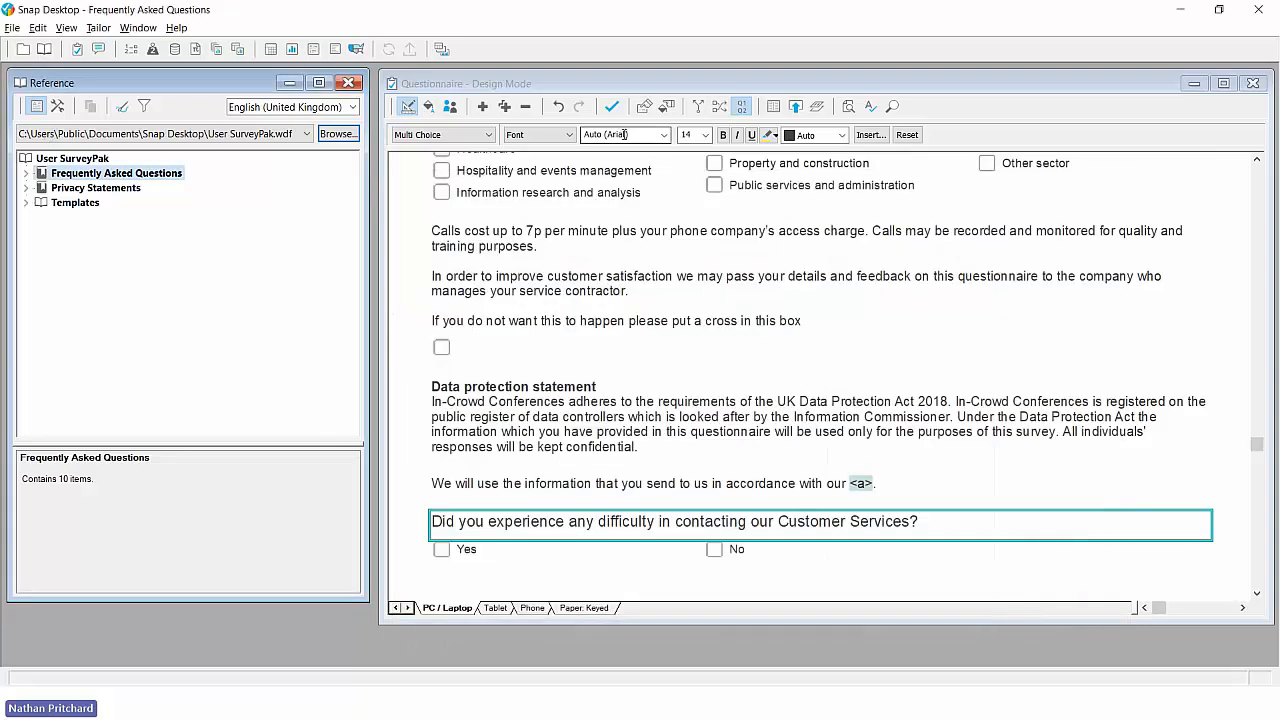
click(613, 114)
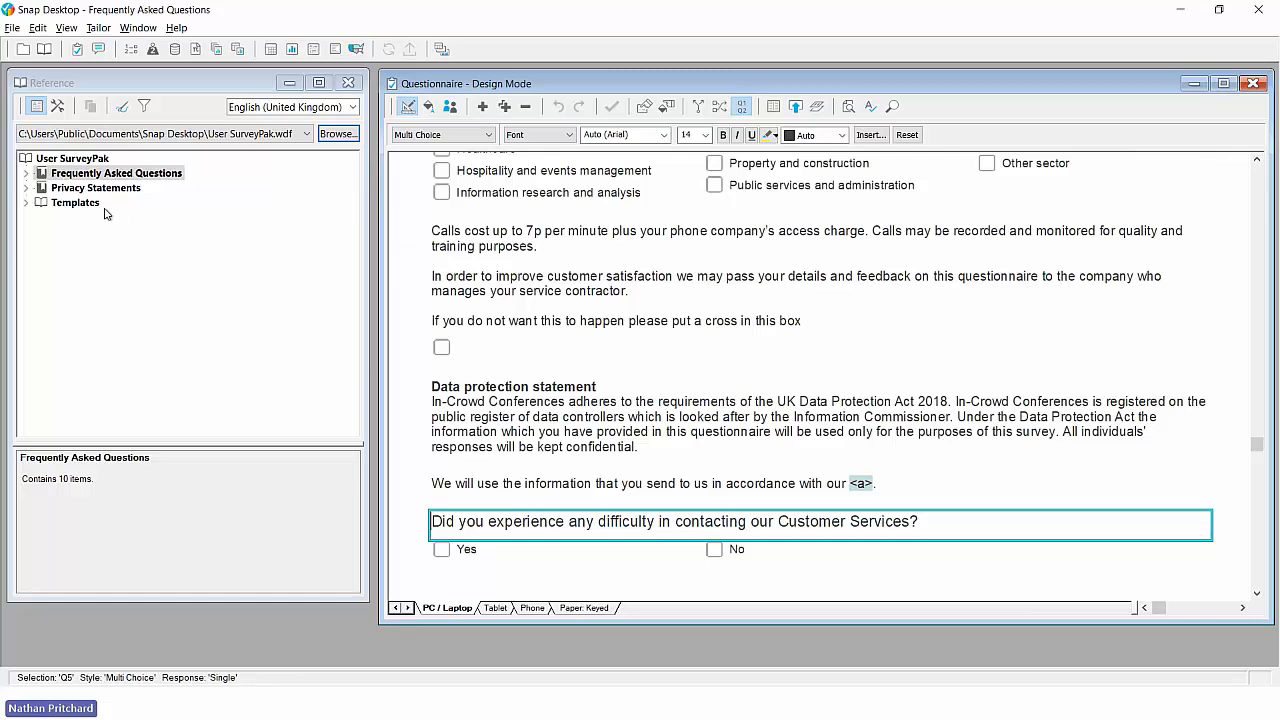
- Look at the User SurveyPak's password protection options in edit mode, and leave edit mode without setting a password
click(57, 106)
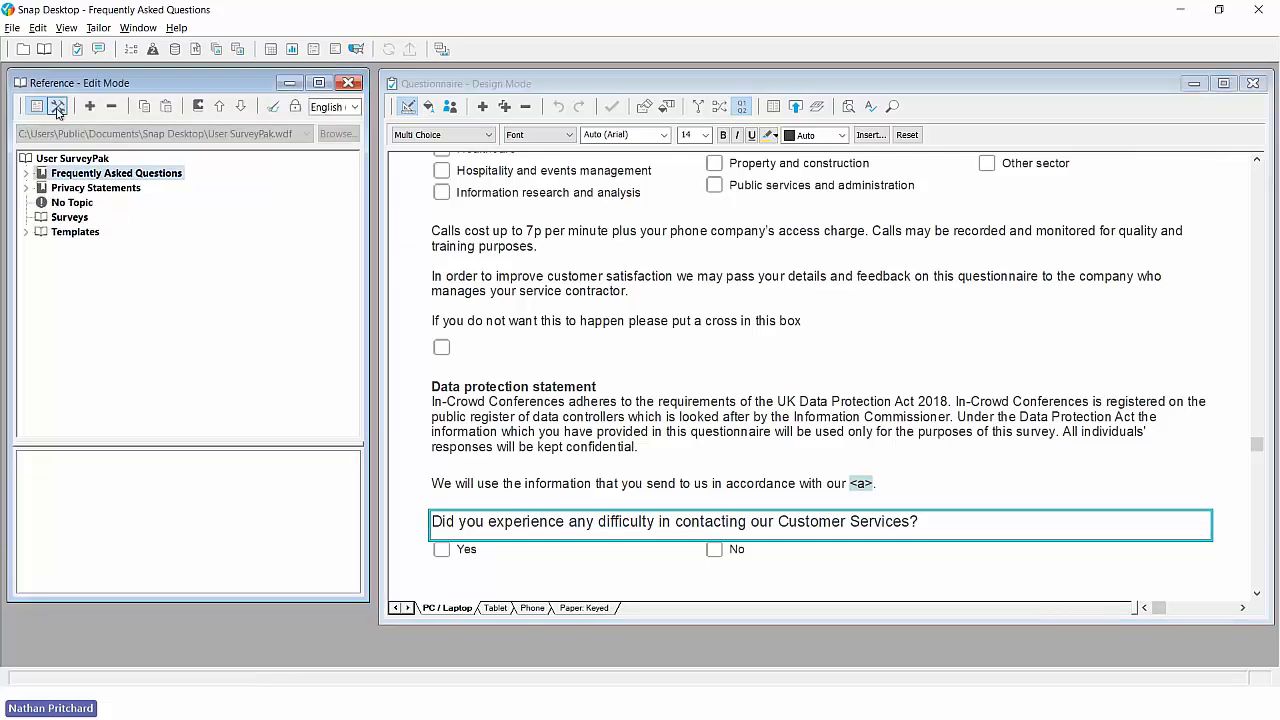
click(295, 107)
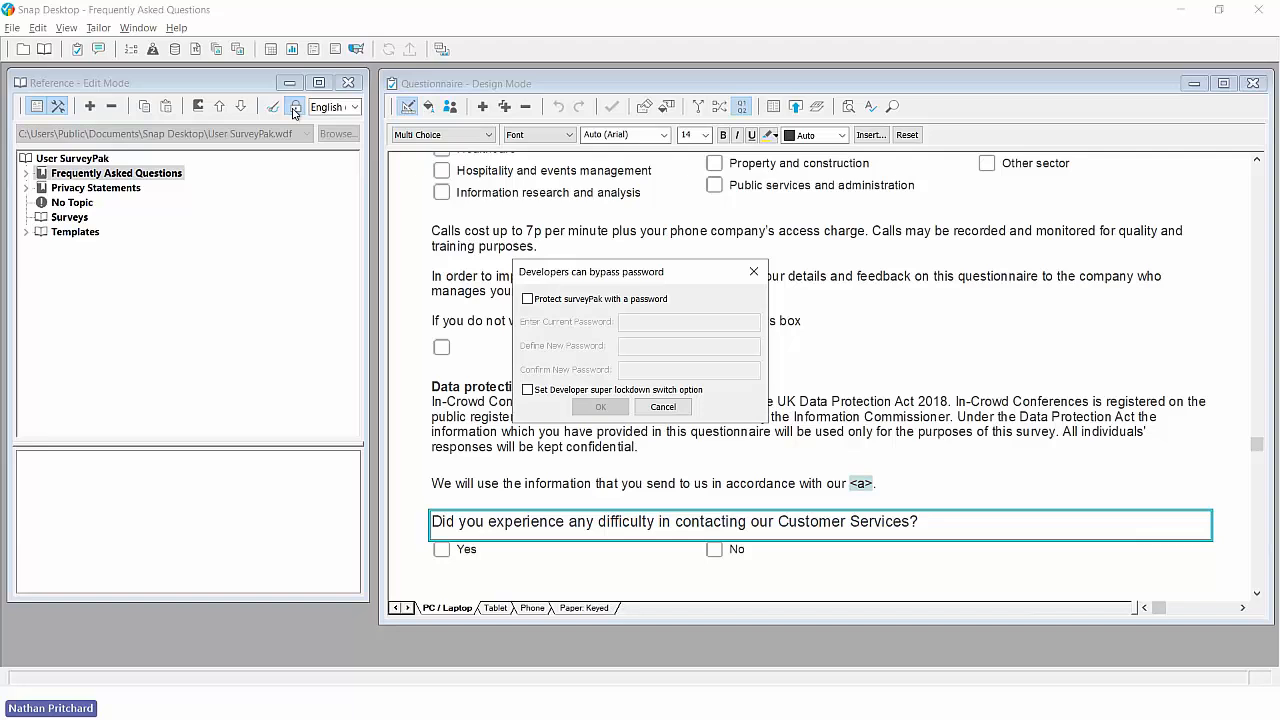
click(663, 406)
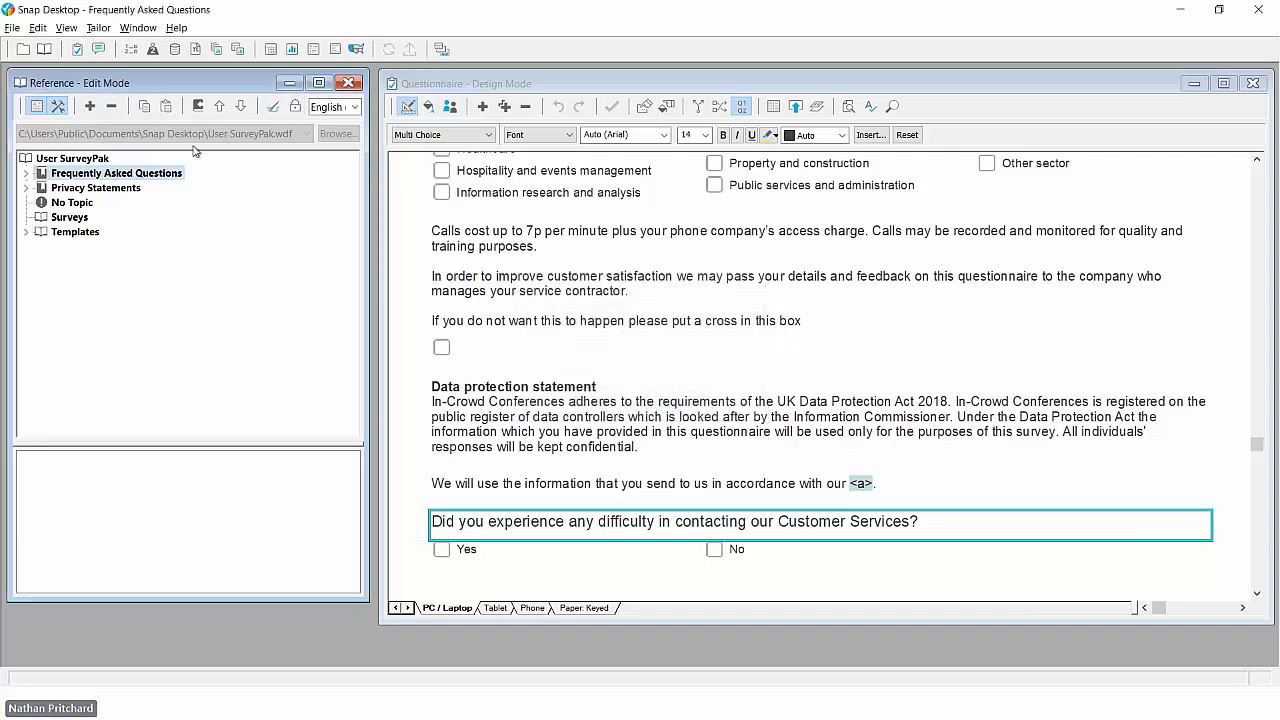
click(57, 107)
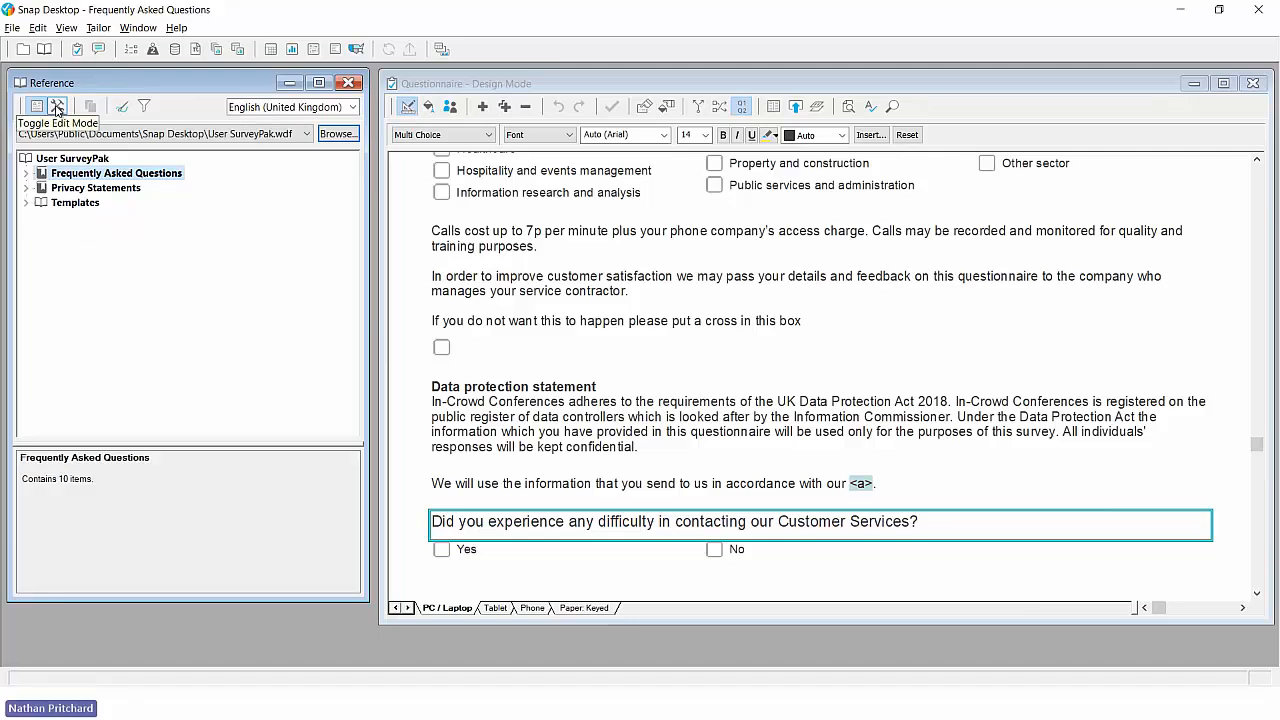
- Close the SurveyPak and clone the offline In-Crowd Template as an online template in the Survey Templates folder
click(341, 87)
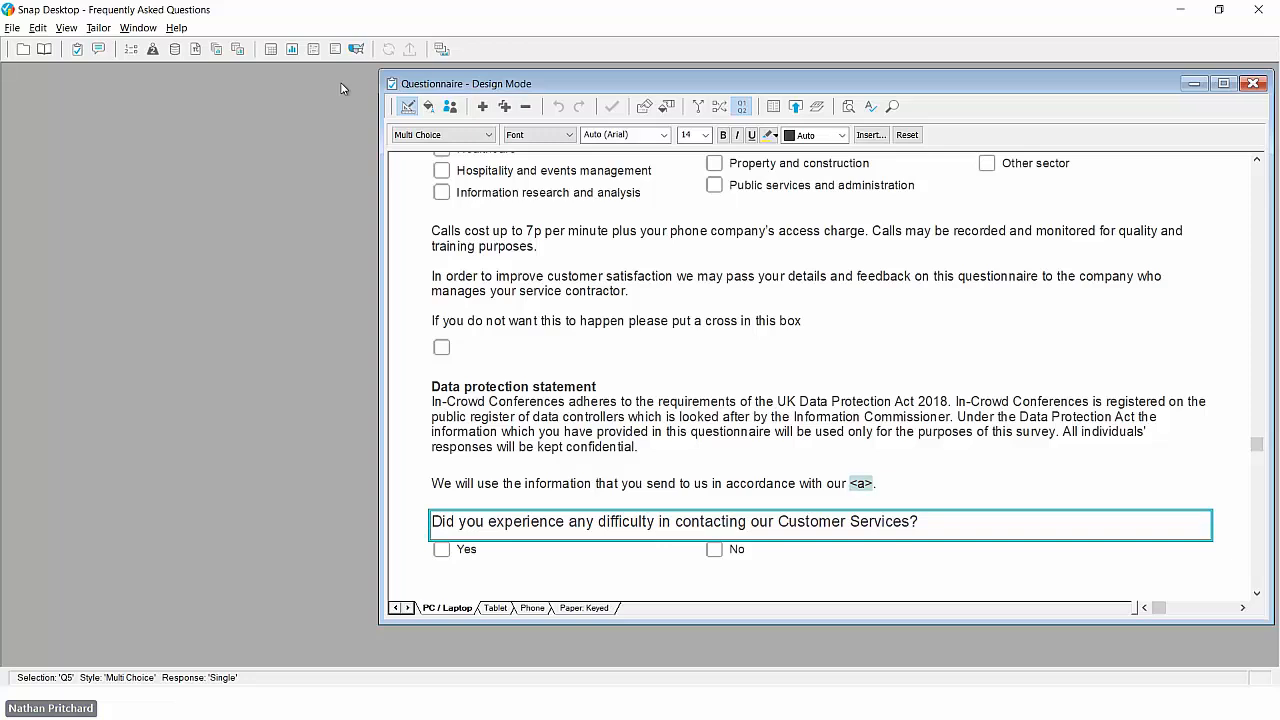
click(22, 49)
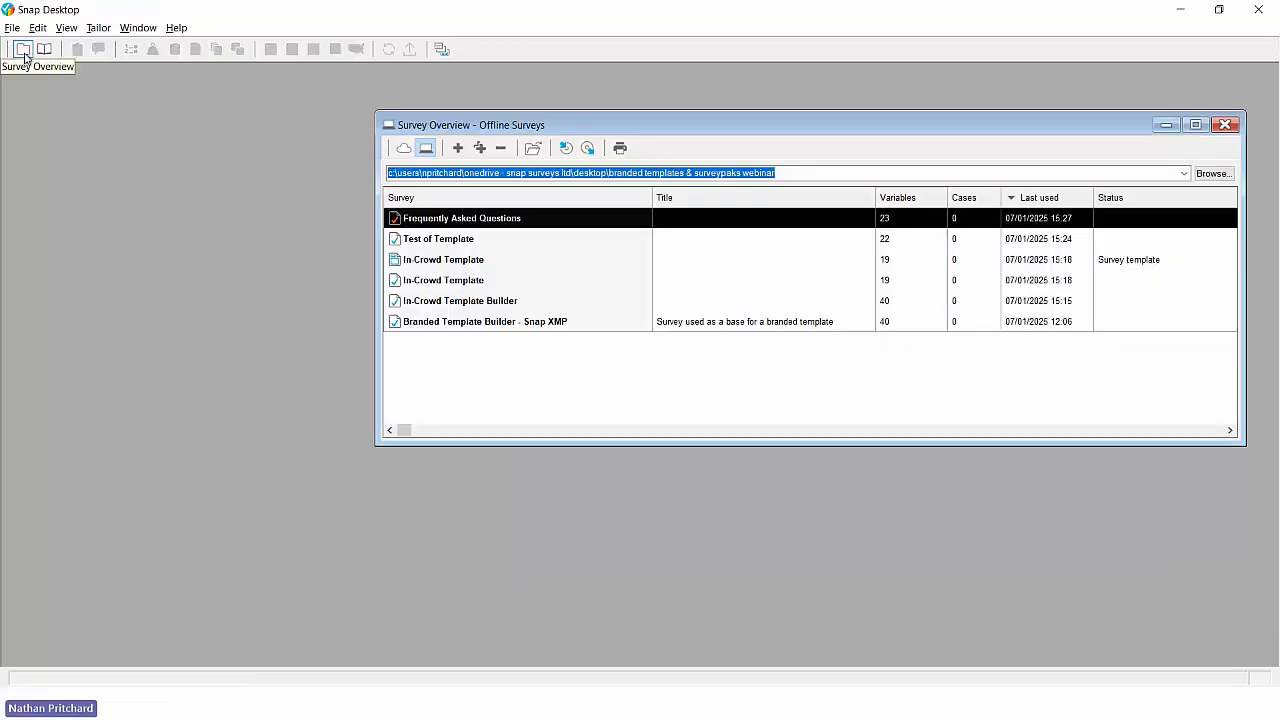
click(456, 262)
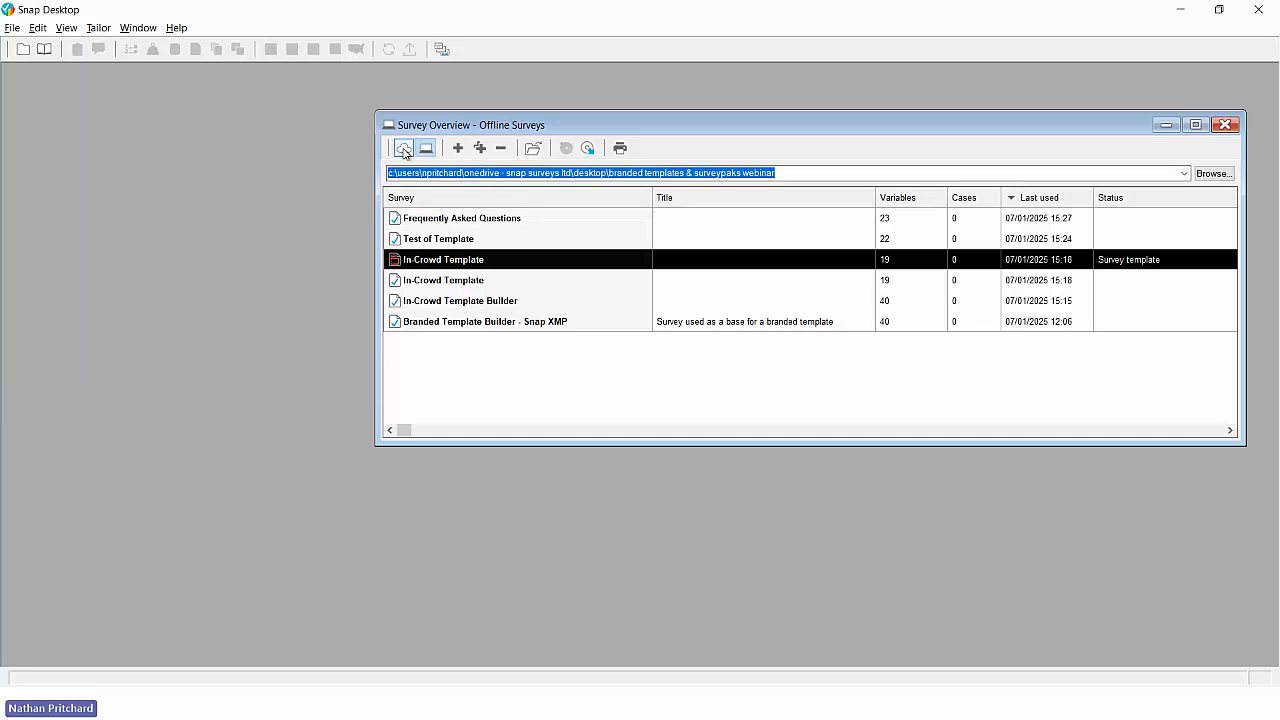
click(480, 150)
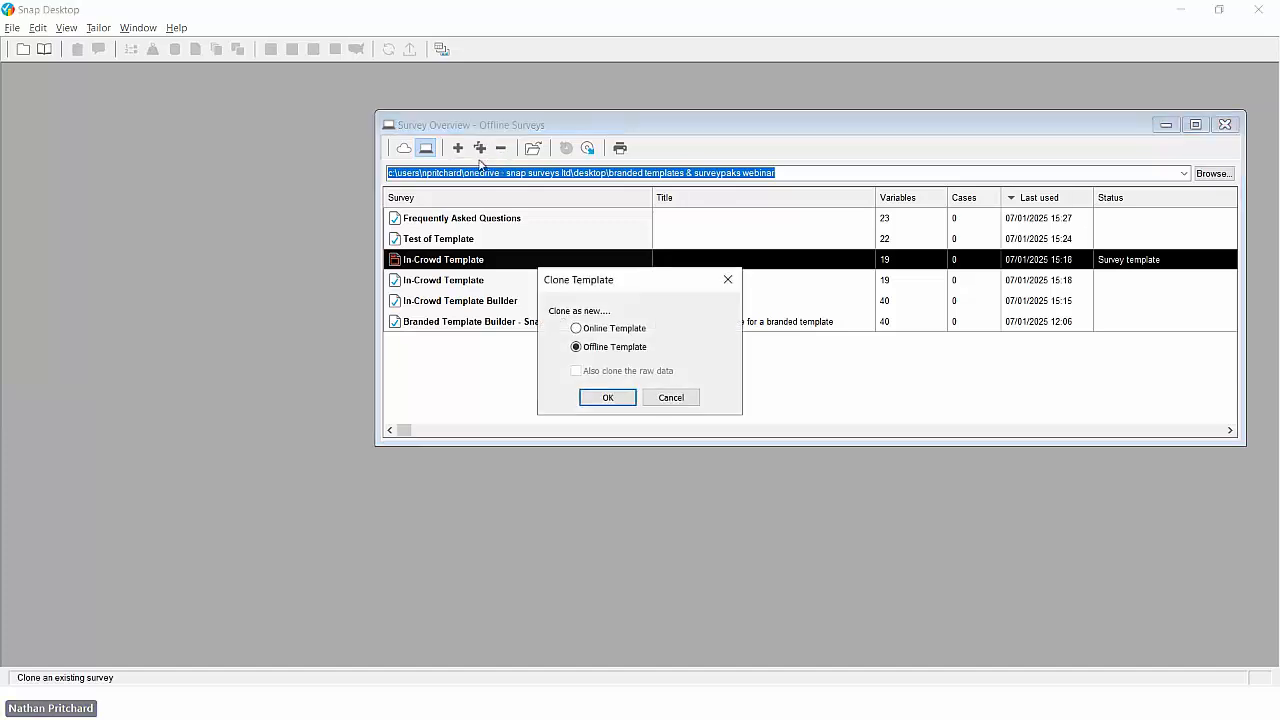
click(577, 330)
click(625, 403)
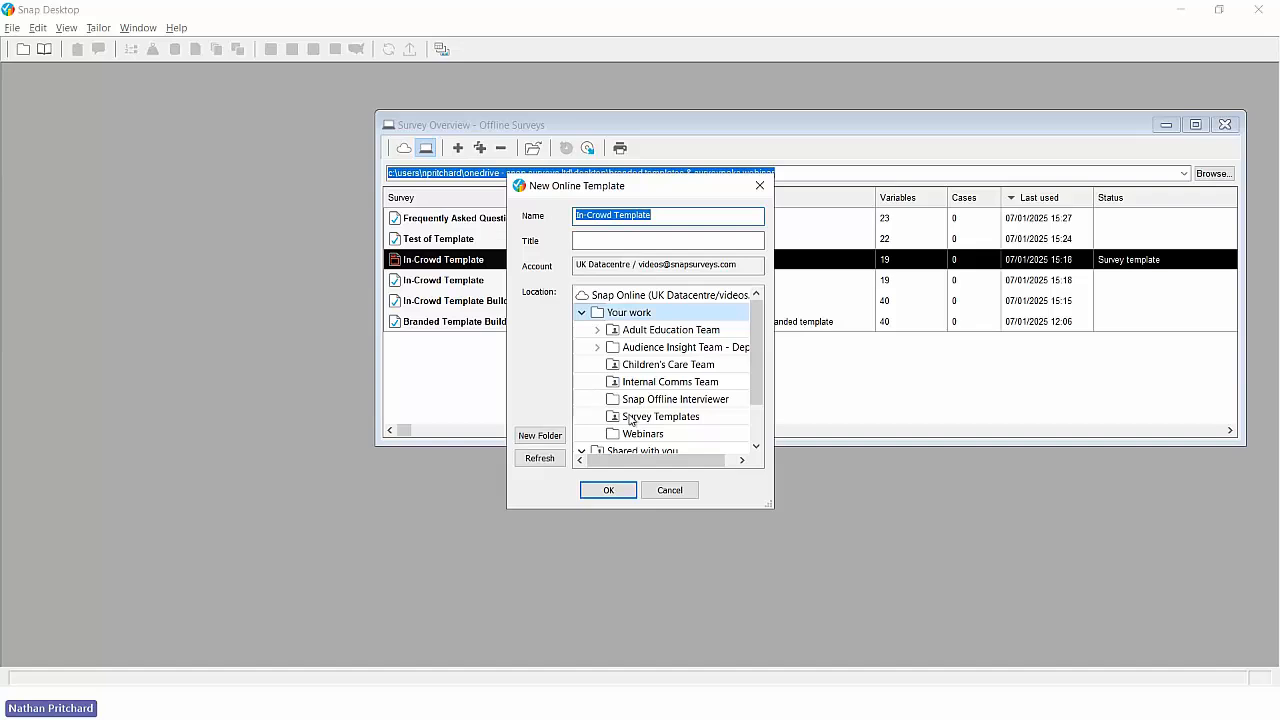
click(634, 418)
scroll(638, 408, down, 1)
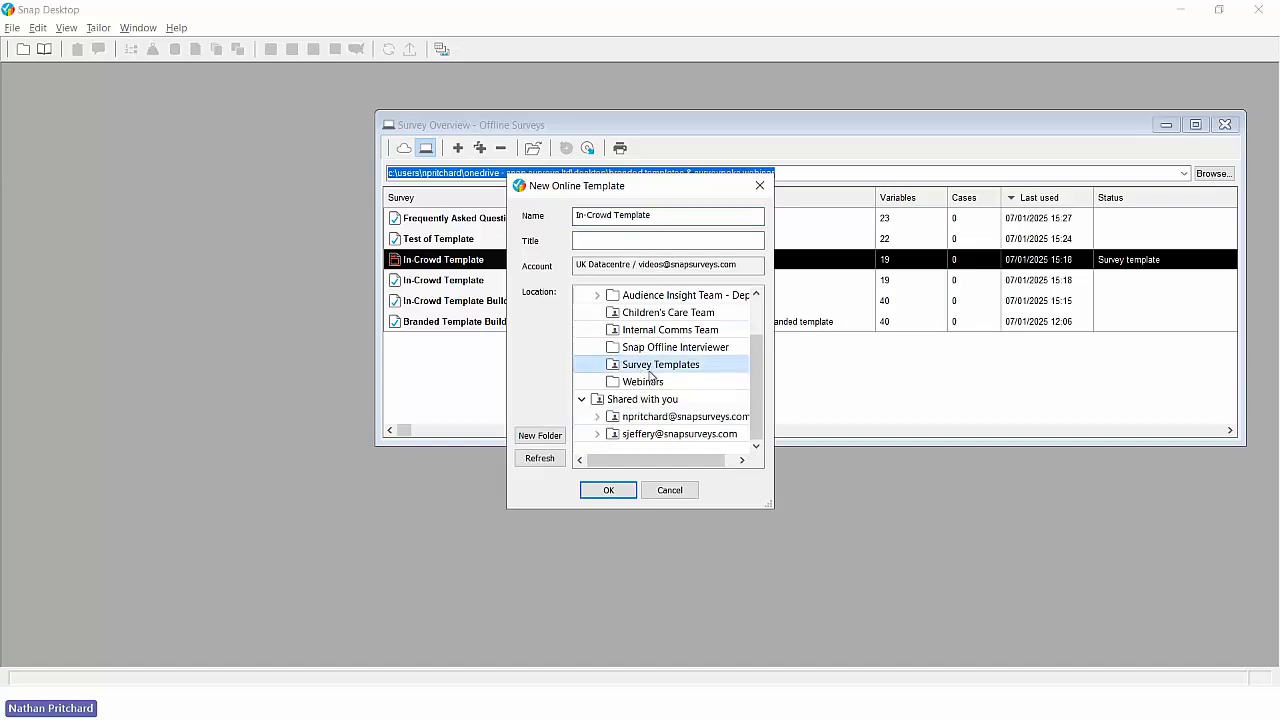
scroll(648, 368, up, 1)
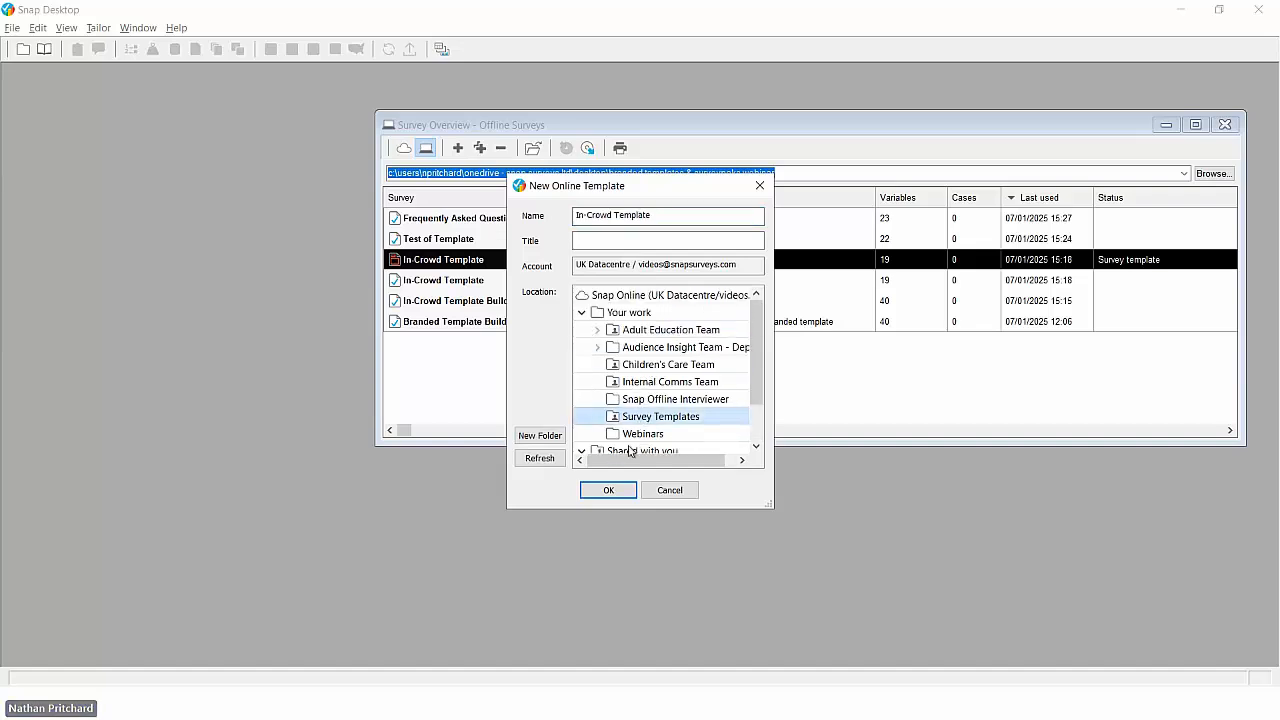
click(610, 490)
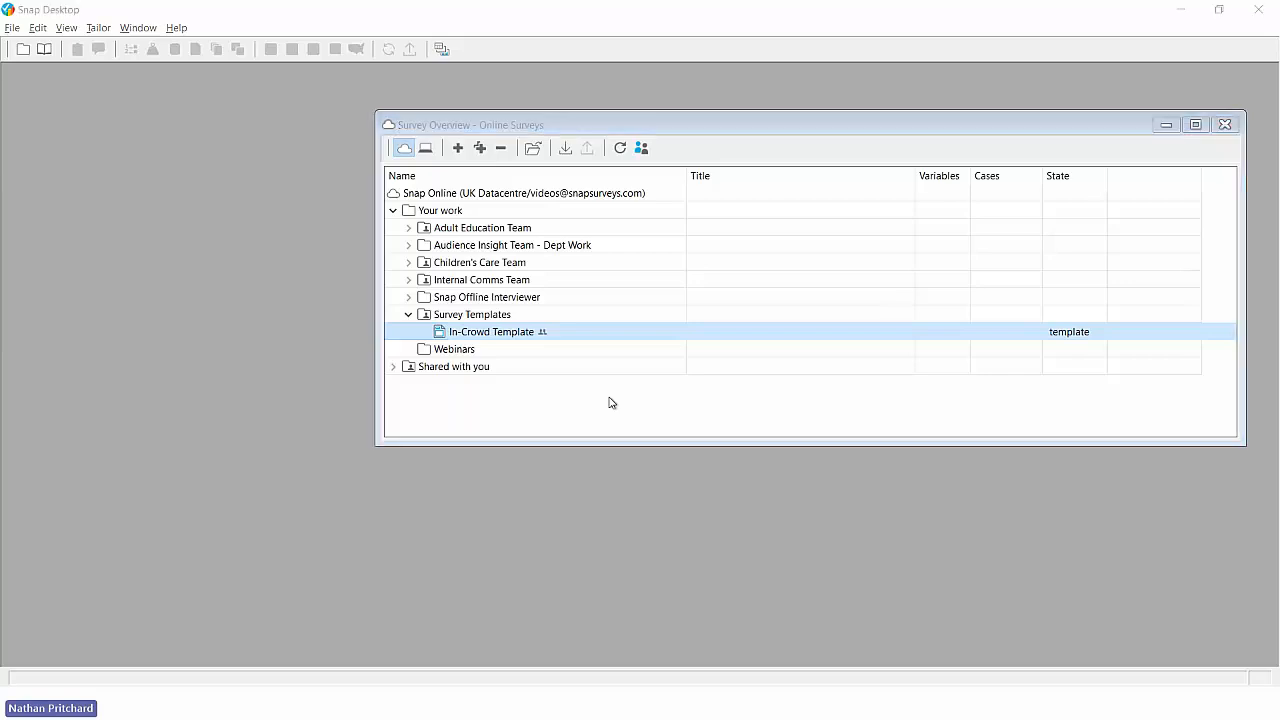
- Switch to Snap XMP Online in the browser, refresh the Survey Templates folder and open the In-Crowd Template
key(alt+Tab)
key(alt+Tab)
key(alt+Tab)
key(alt+Tab)
key(alt+Tab)
key(alt+Tab)
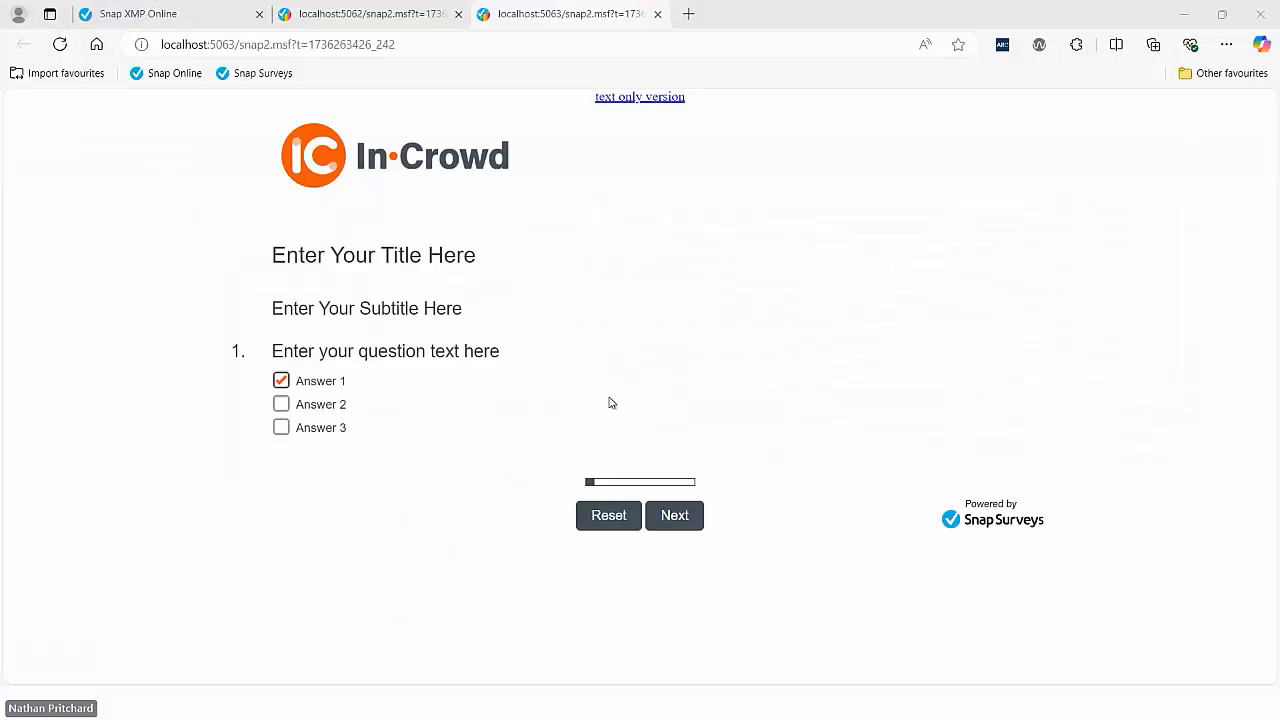
click(111, 330)
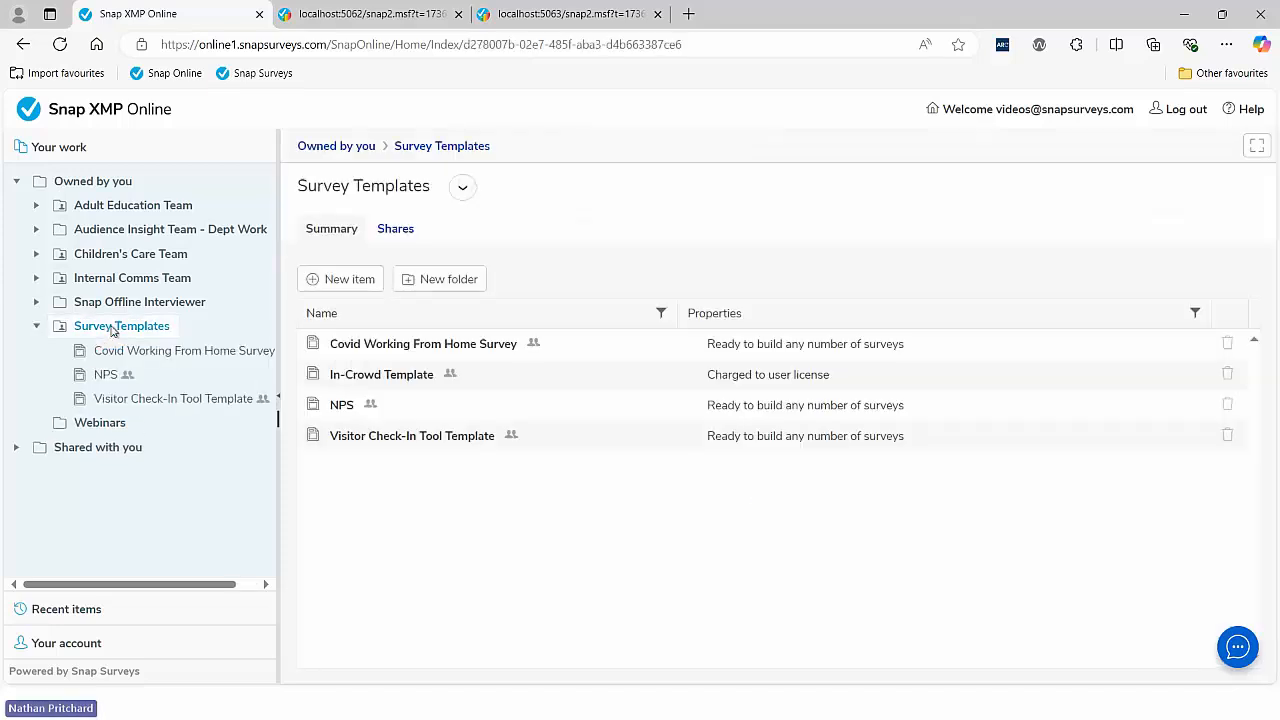
click(60, 46)
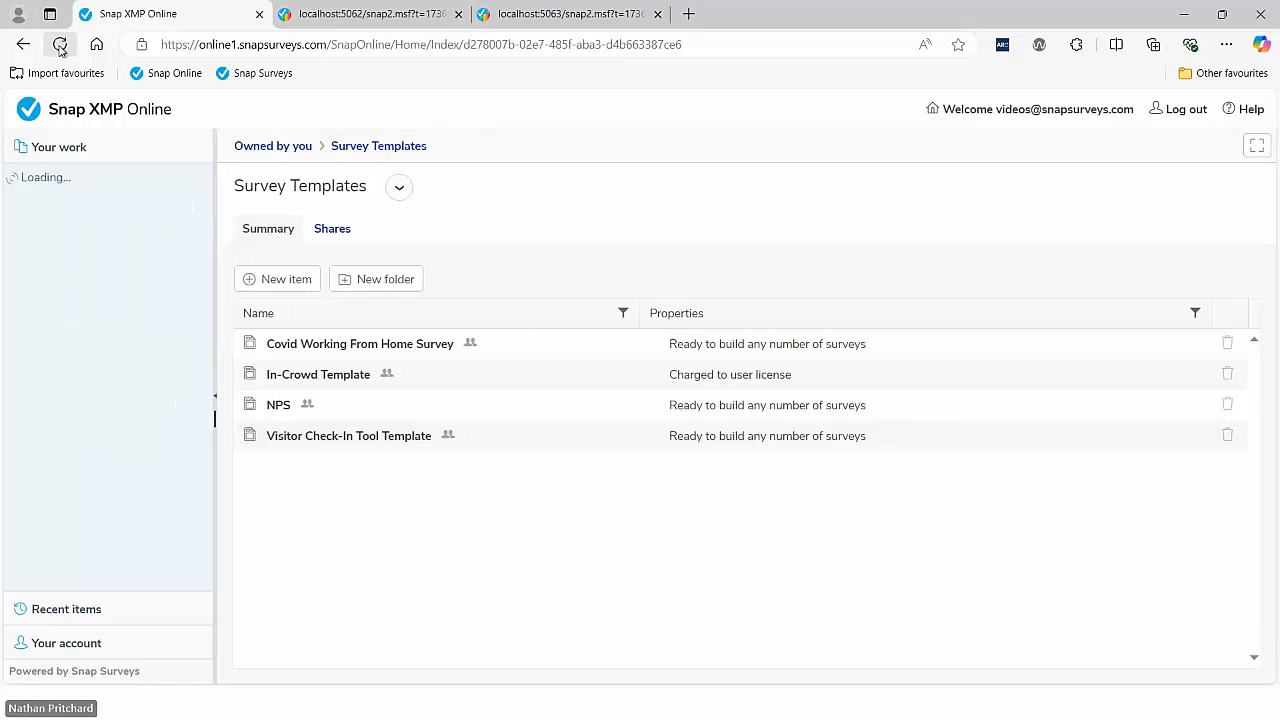
click(316, 375)
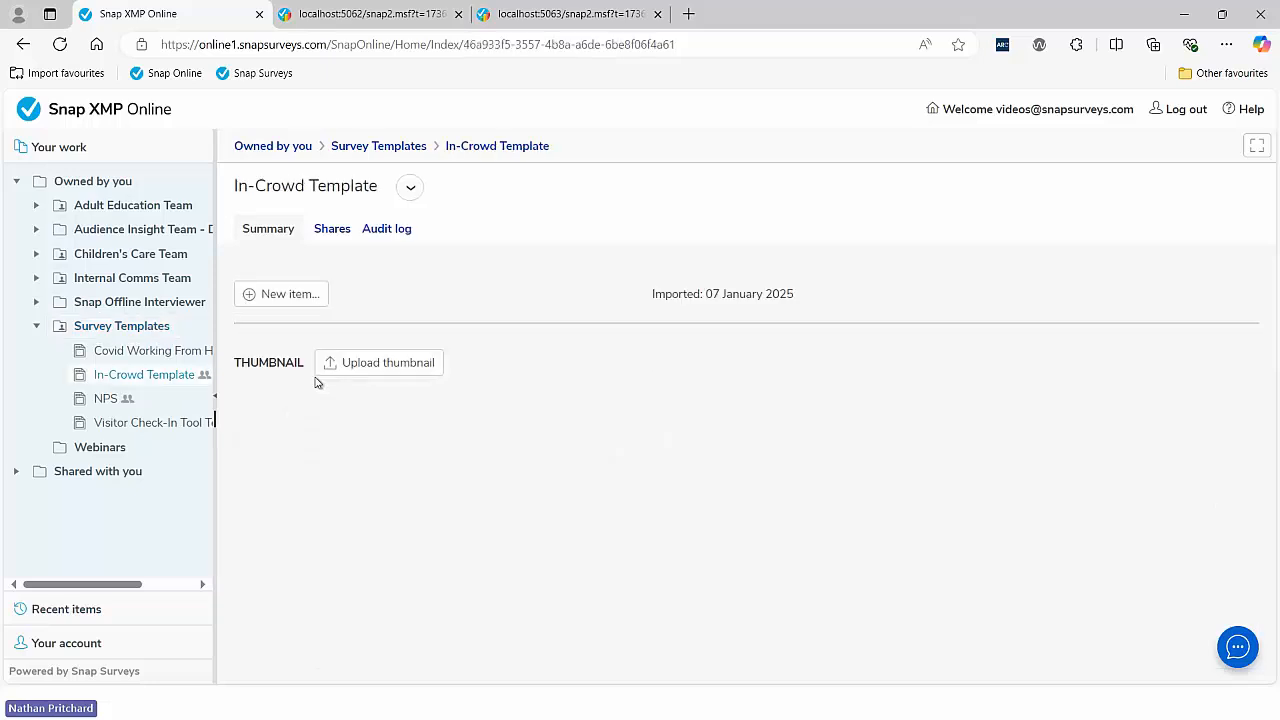
- Upload in-crowd-logo-online.png as the In-Crowd Template's thumbnail
click(383, 366)
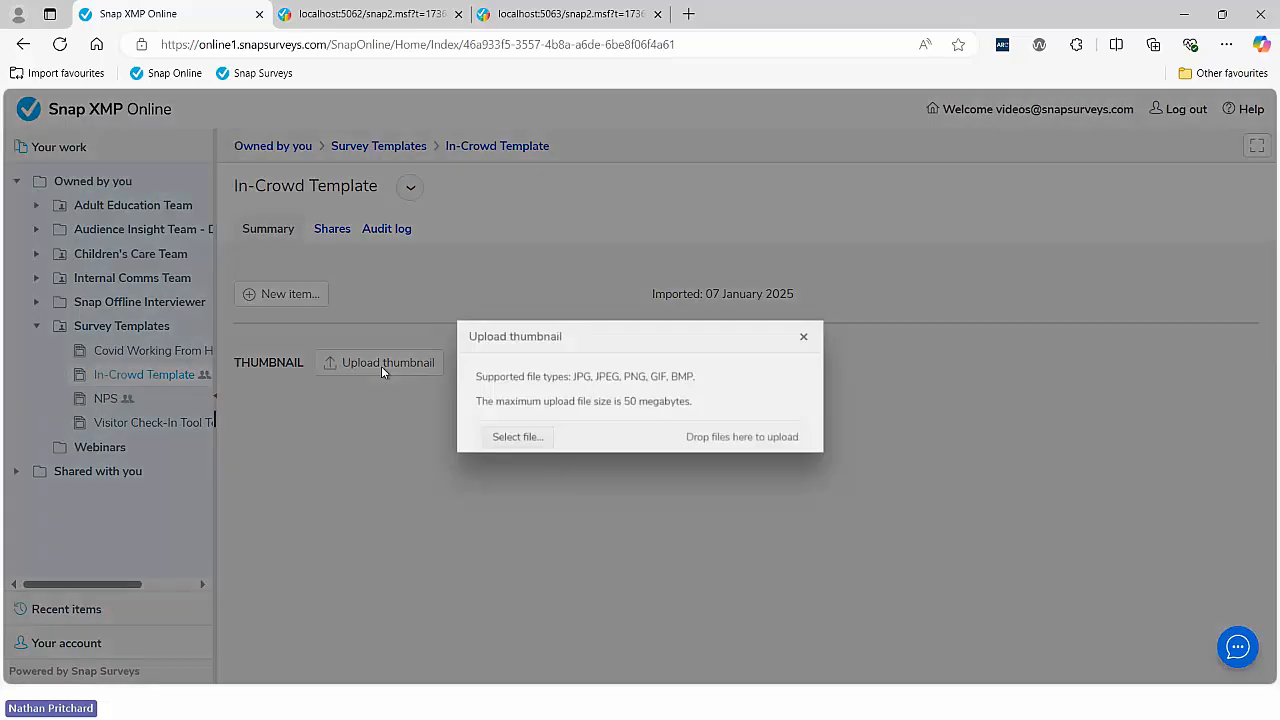
click(498, 445)
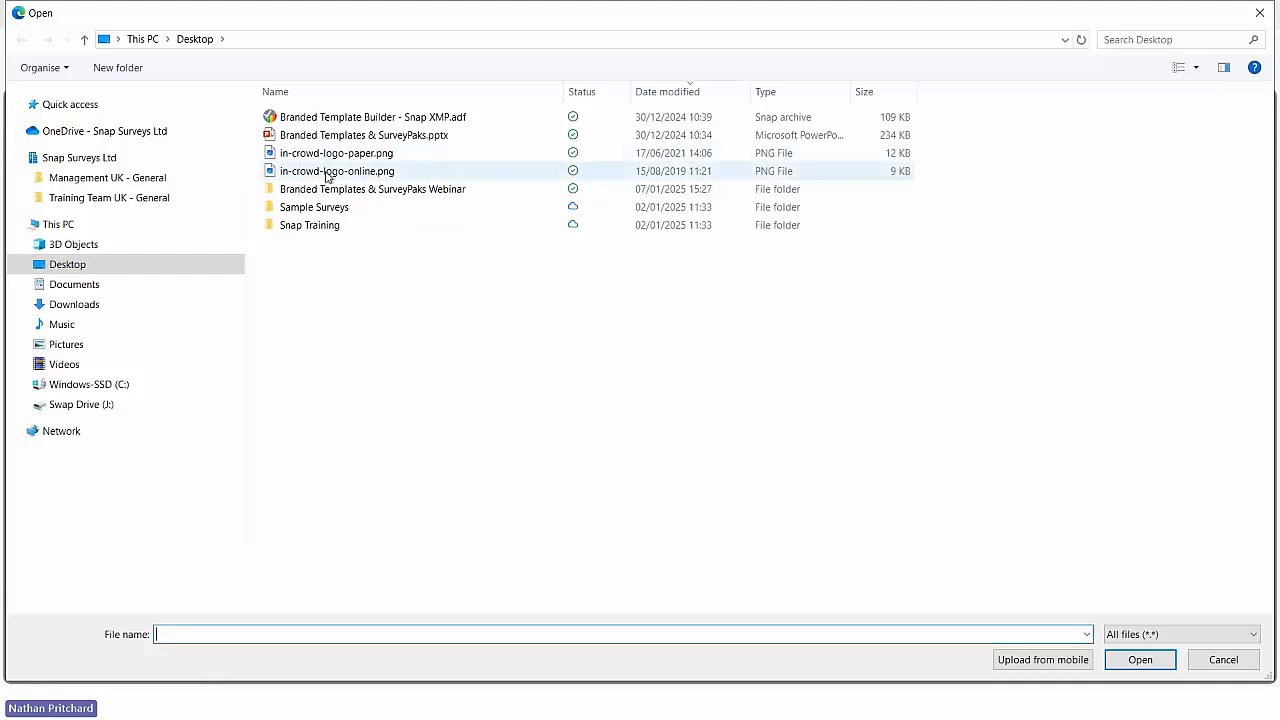
double_click(329, 171)
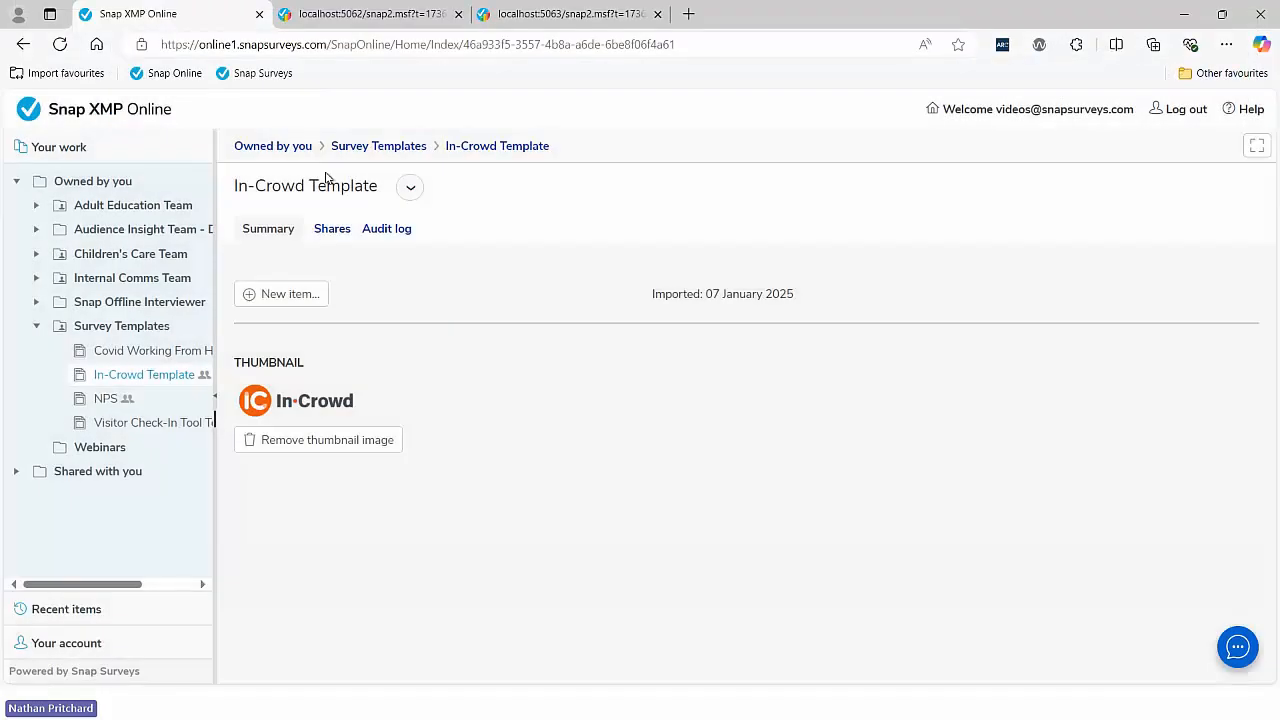
- Start a new item in the Webinars folder and show the User Templates as its possible starting points
click(131, 328)
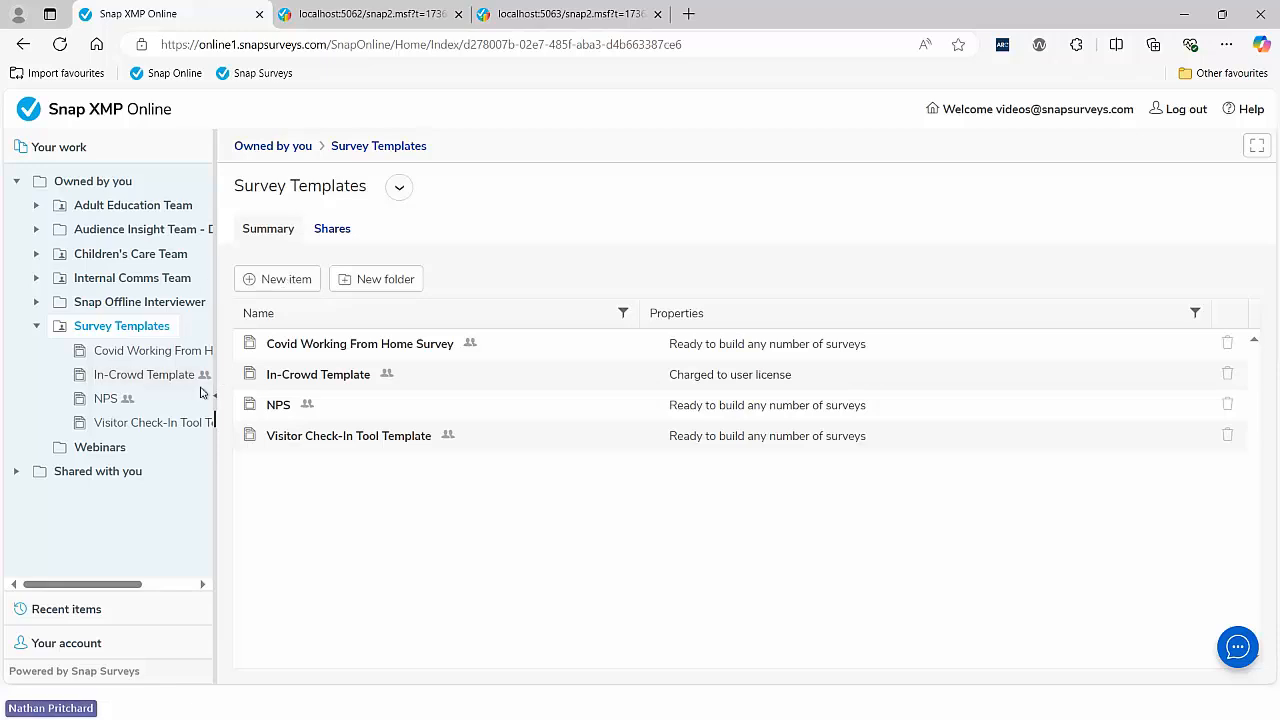
click(97, 452)
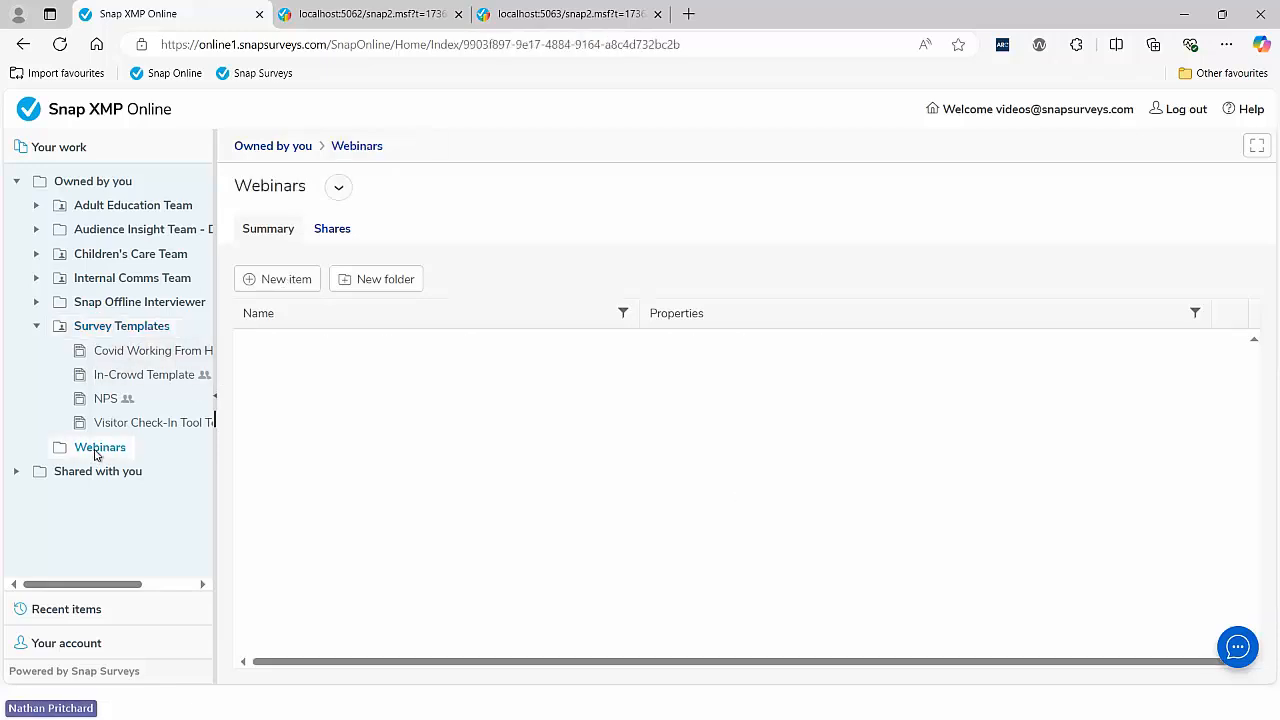
click(278, 283)
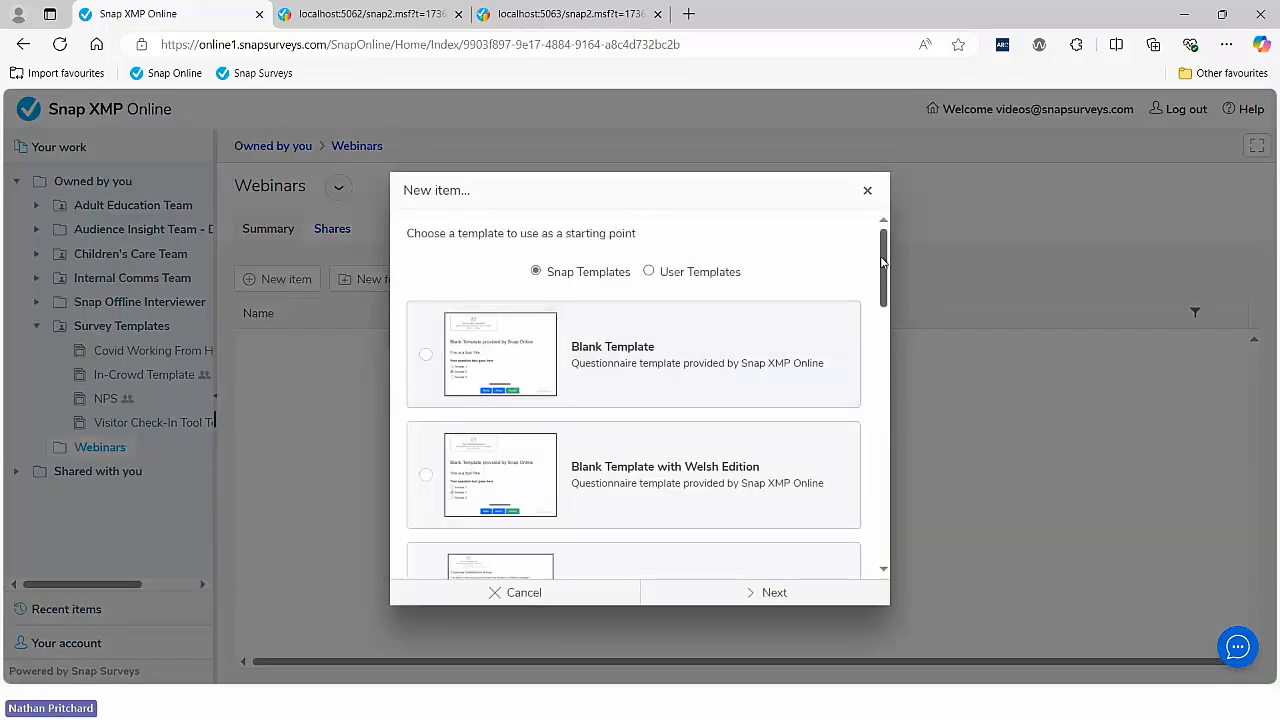
scroll(878, 284, down, 1)
mouse_move(878, 284)
mouse_down()
mouse_move(881, 477)
mouse_move(878, 249)
mouse_up()
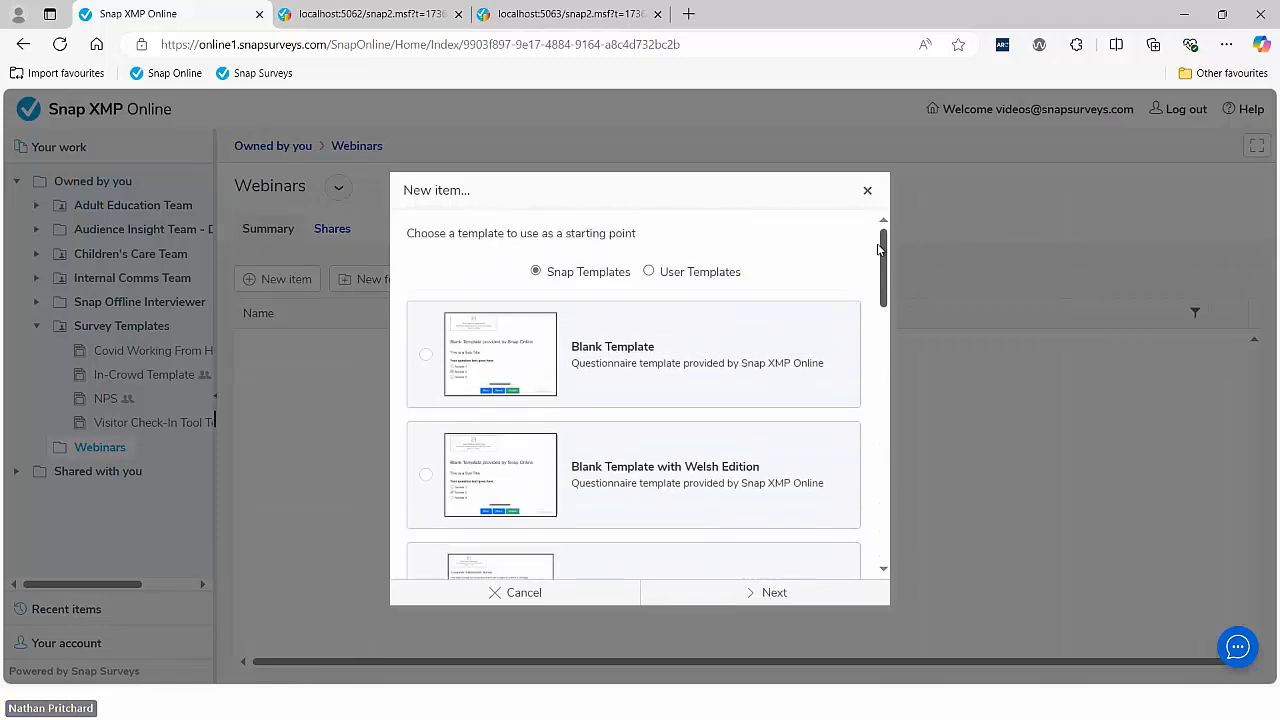
click(678, 277)
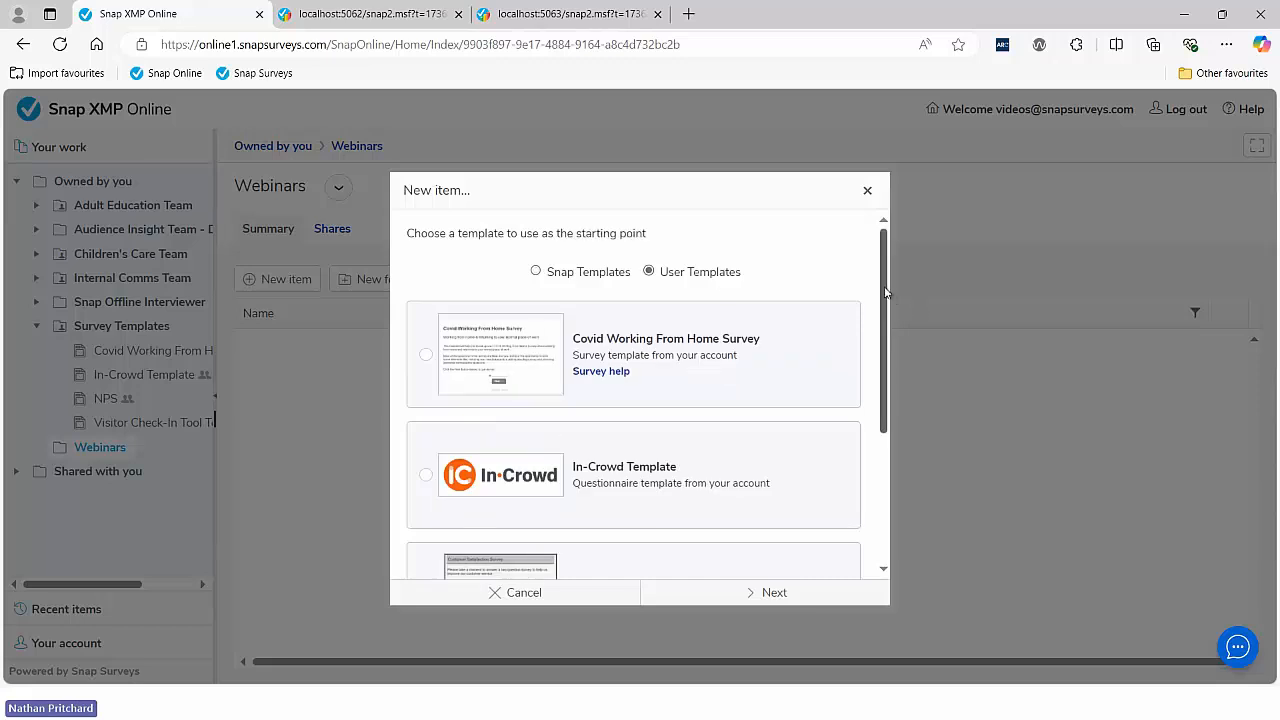
drag(886, 300, 886, 366)
- Create a survey named Test 2 of Template from the In-Crowd Template and look through its questionnaire
mouse_move(548, 380)
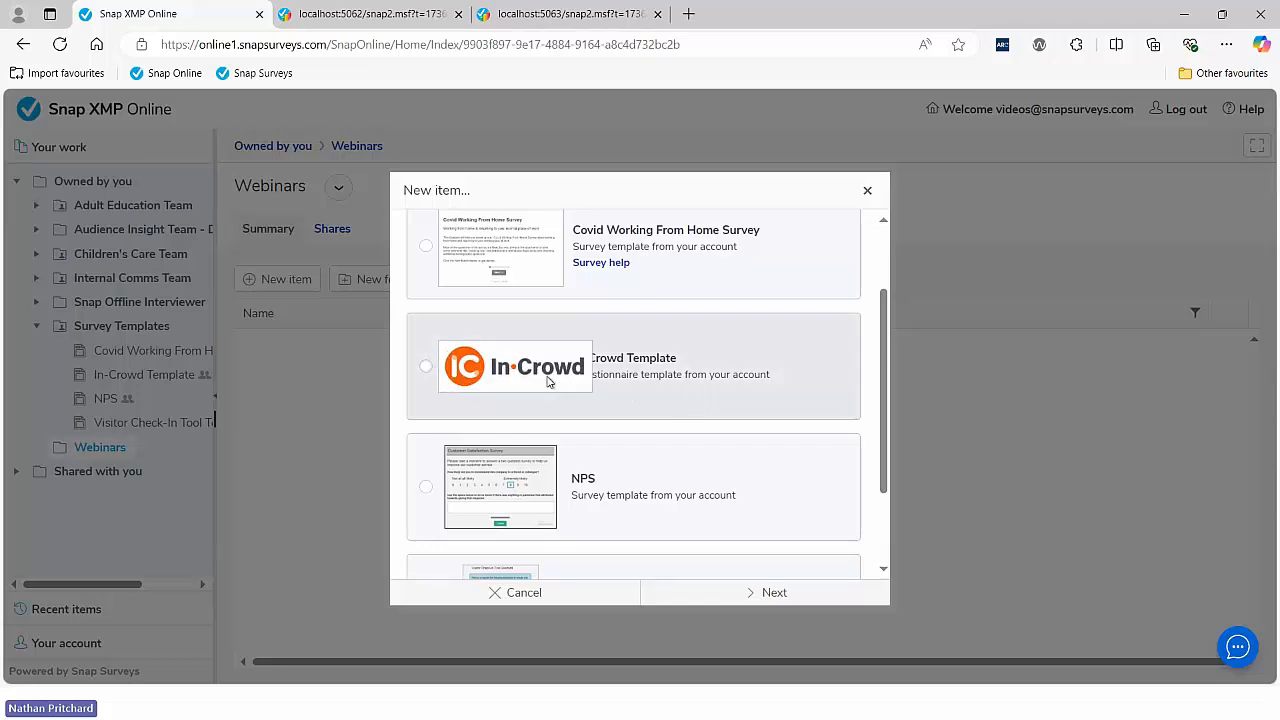
click(426, 366)
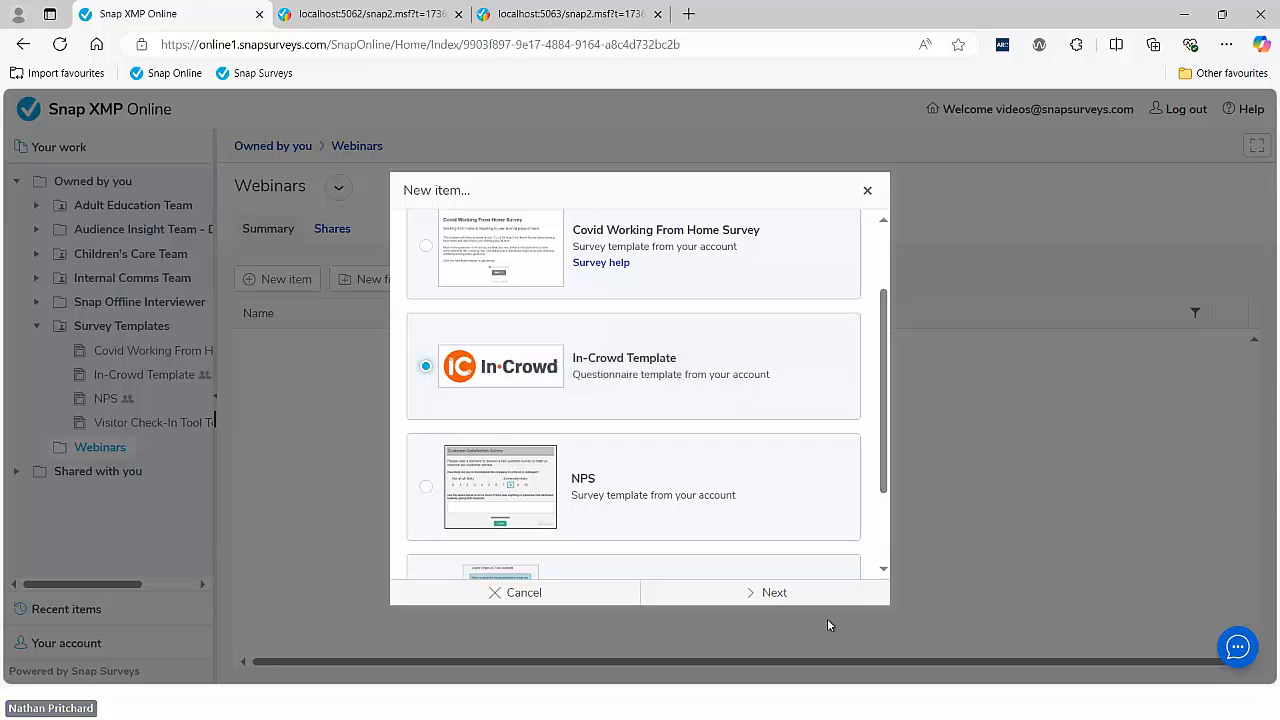
click(765, 592)
text(Test 2 of Template)
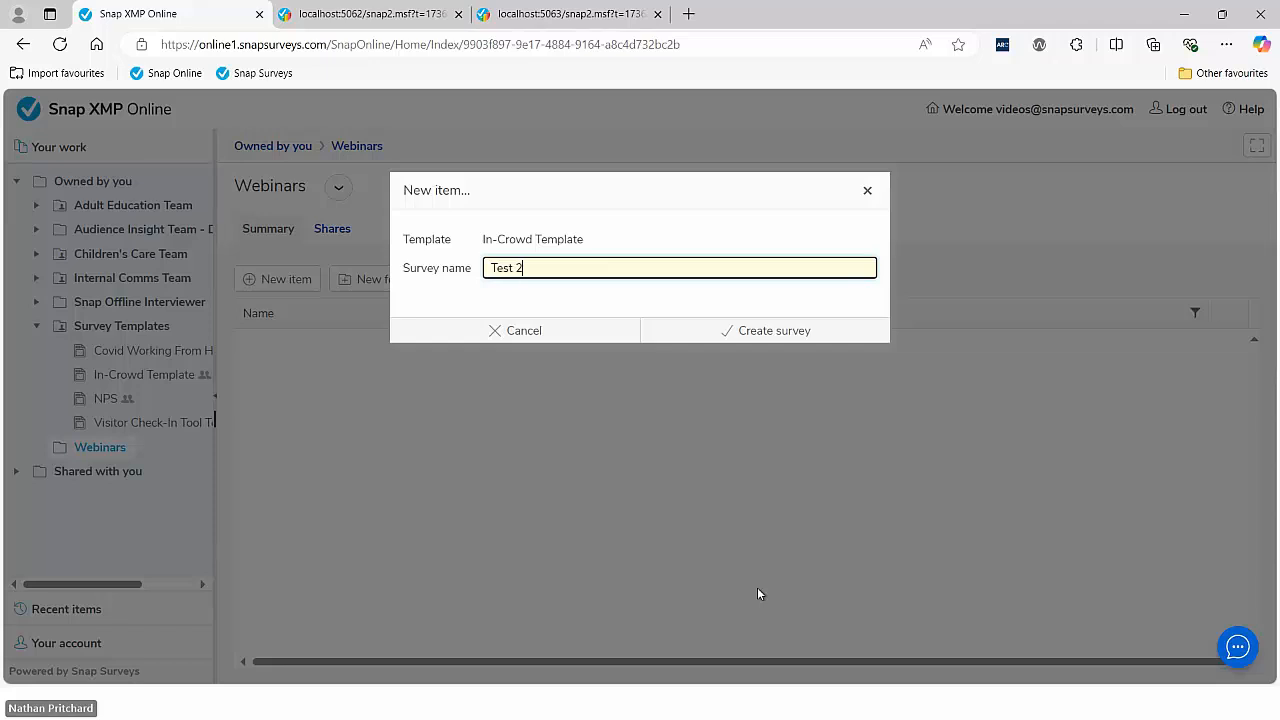
click(734, 334)
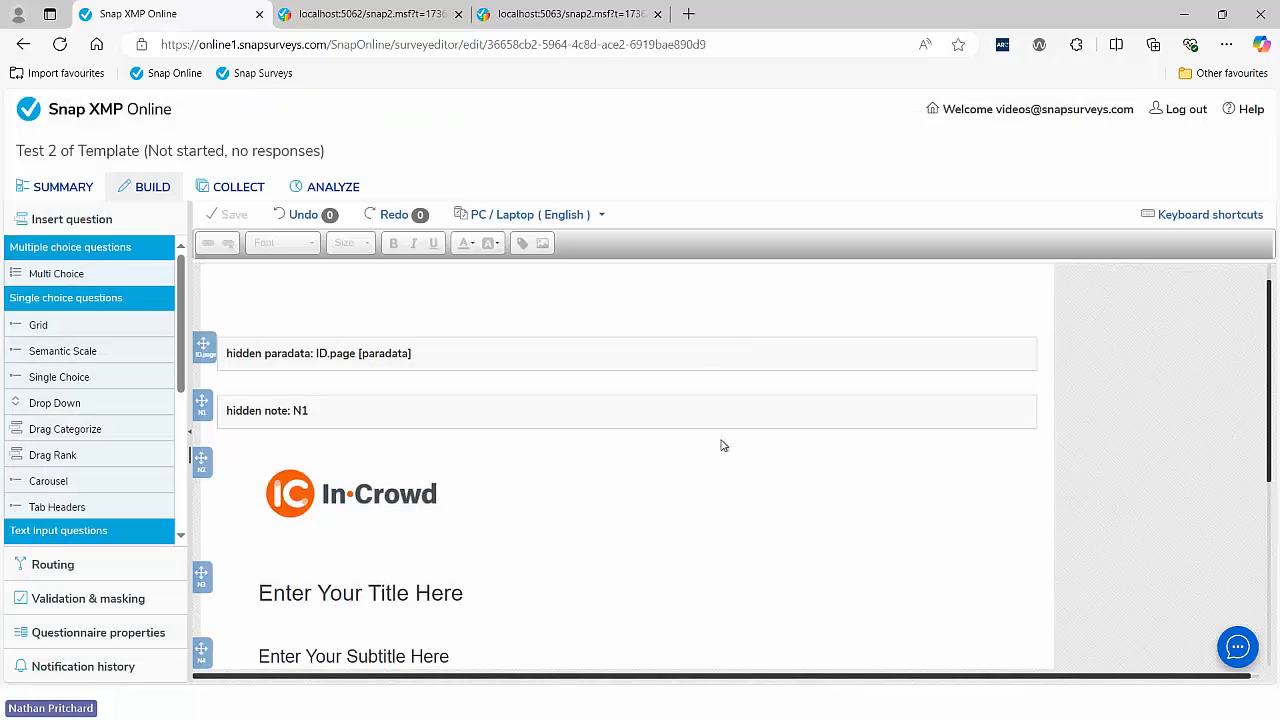
scroll(503, 460, down, 3)
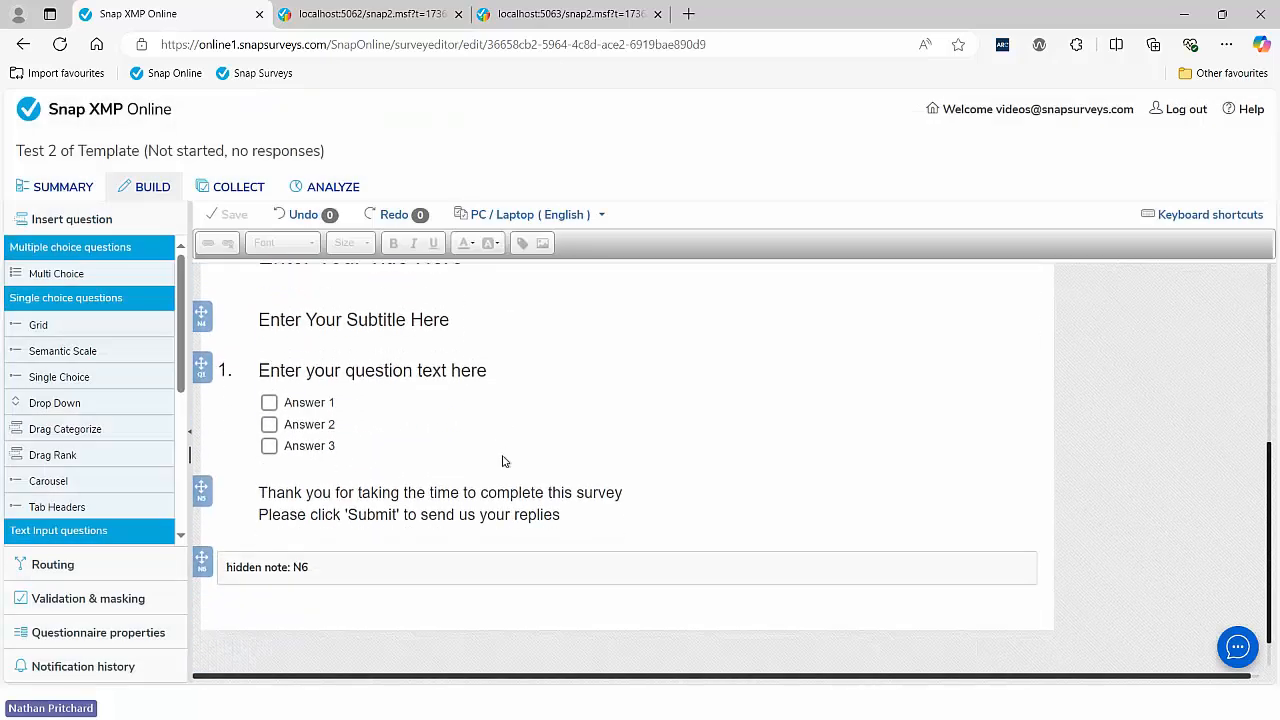
scroll(503, 460, up, 1)
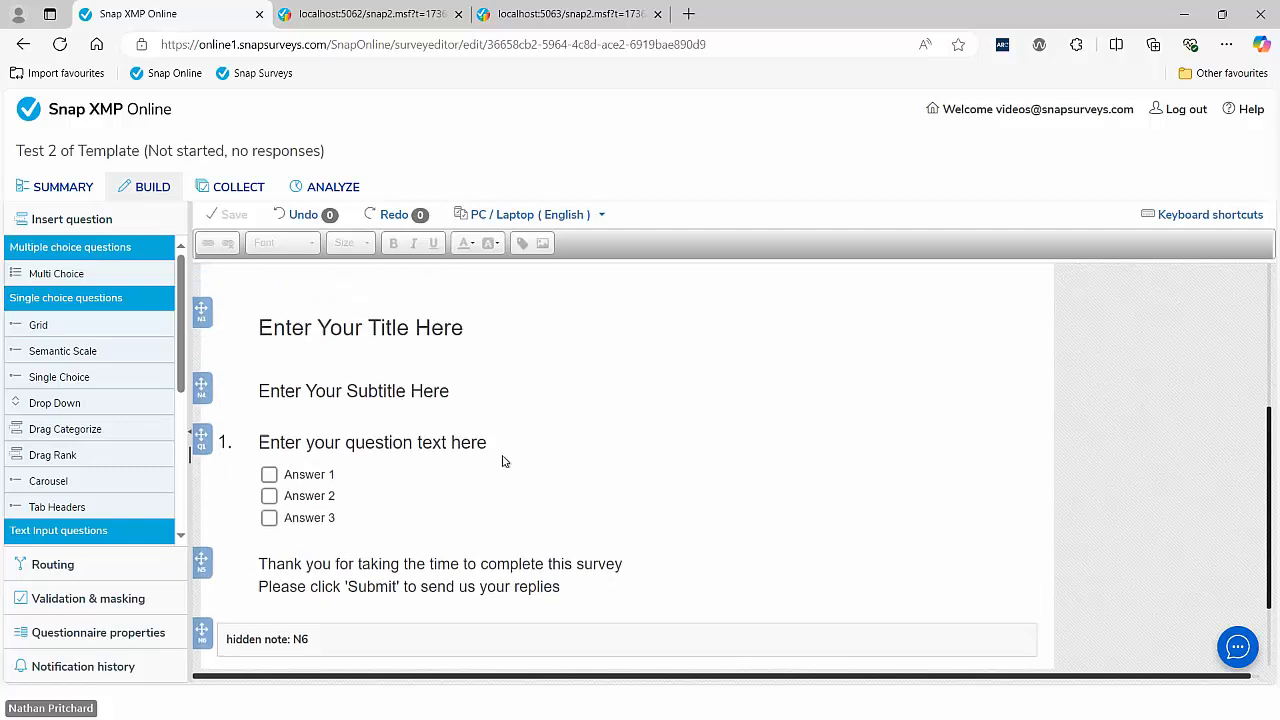
scroll(503, 460, up, 2)
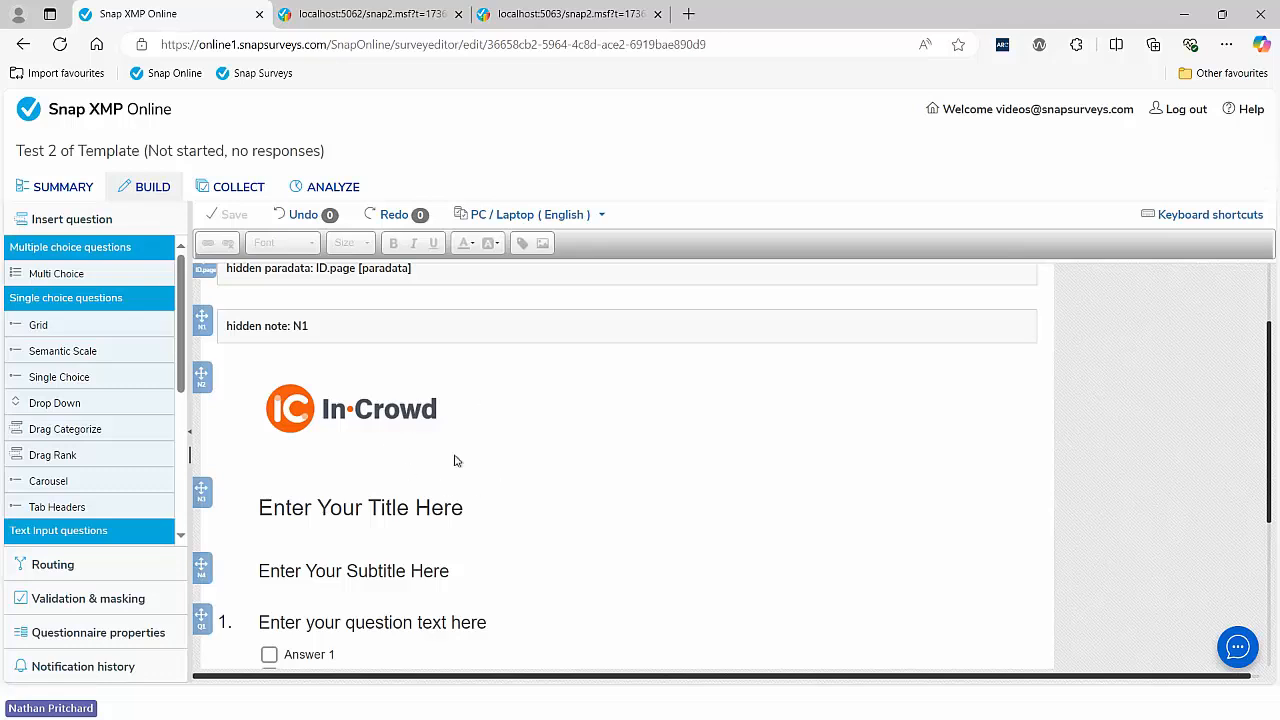
- Return to the work overview and show which users the Survey Templates folder is shared with, widening the folder tree and User column
click(116, 116)
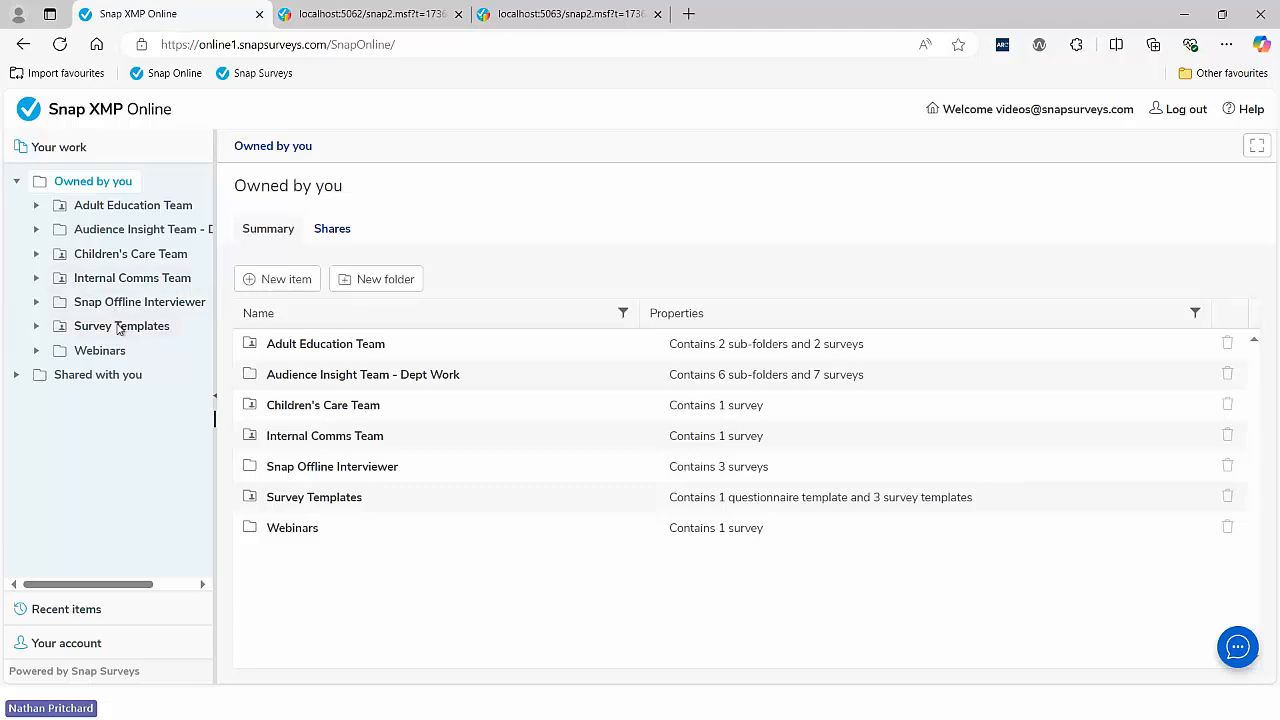
click(118, 328)
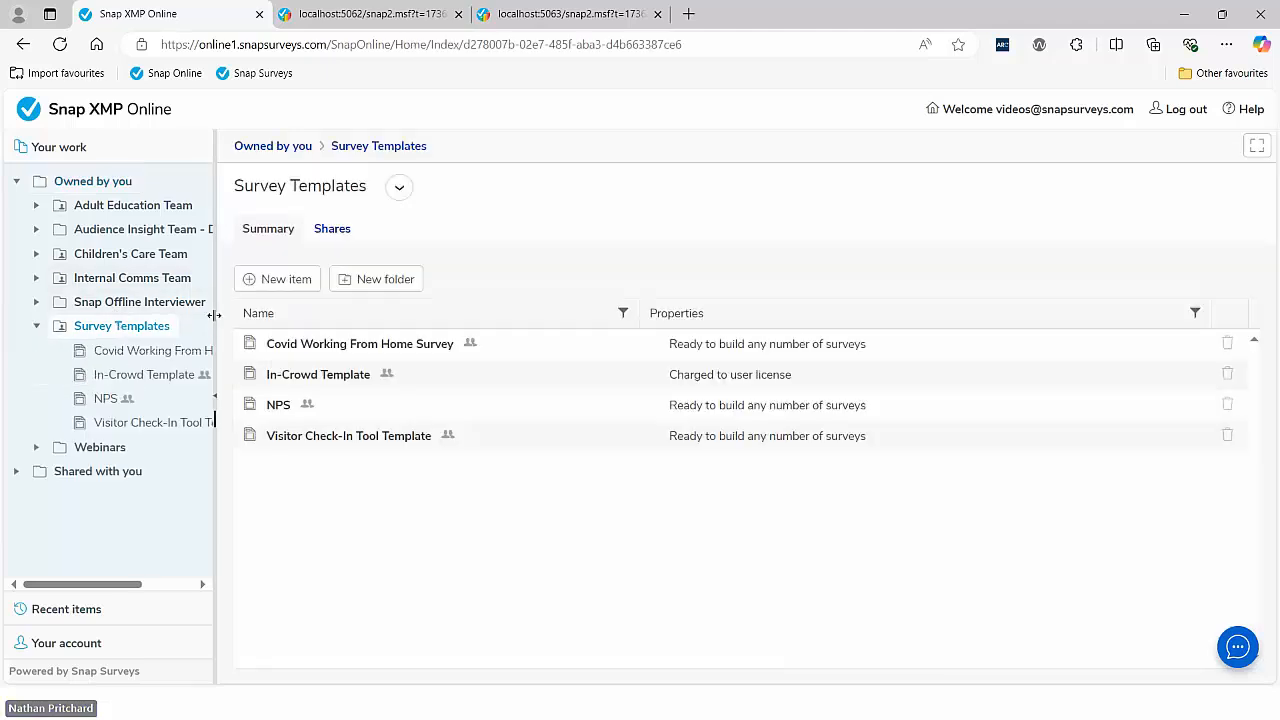
drag(214, 317, 286, 317)
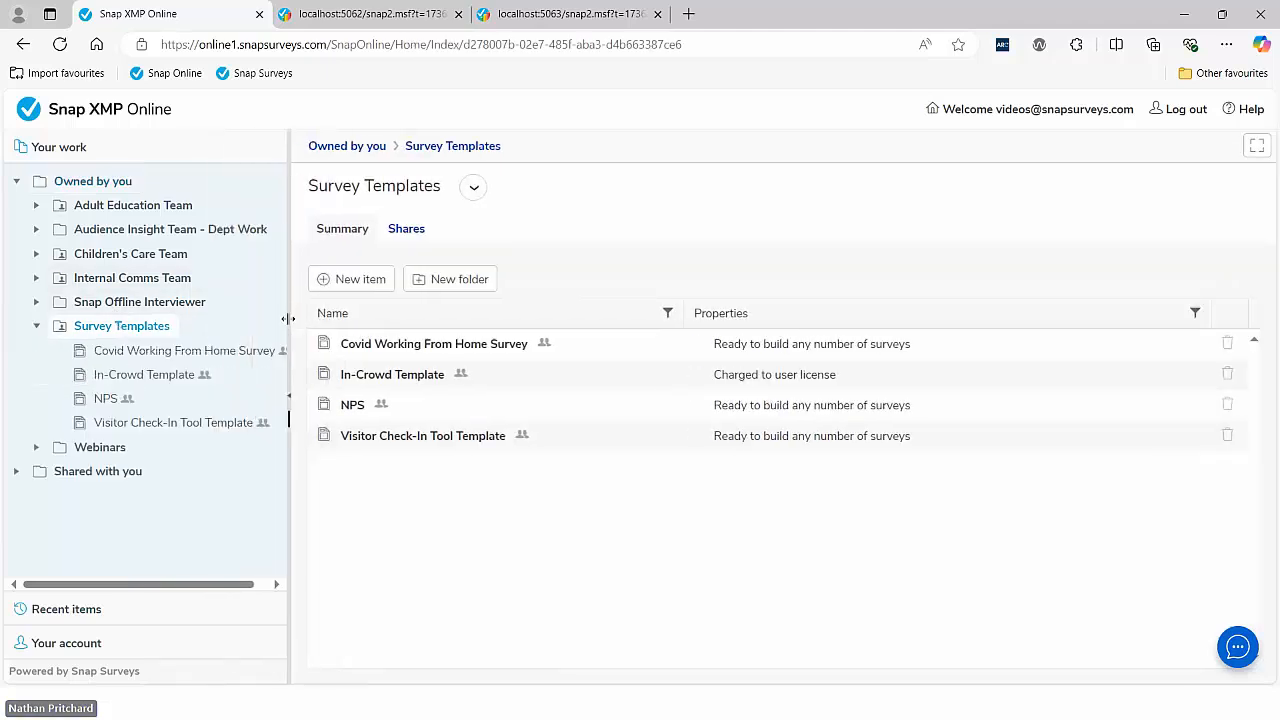
click(409, 230)
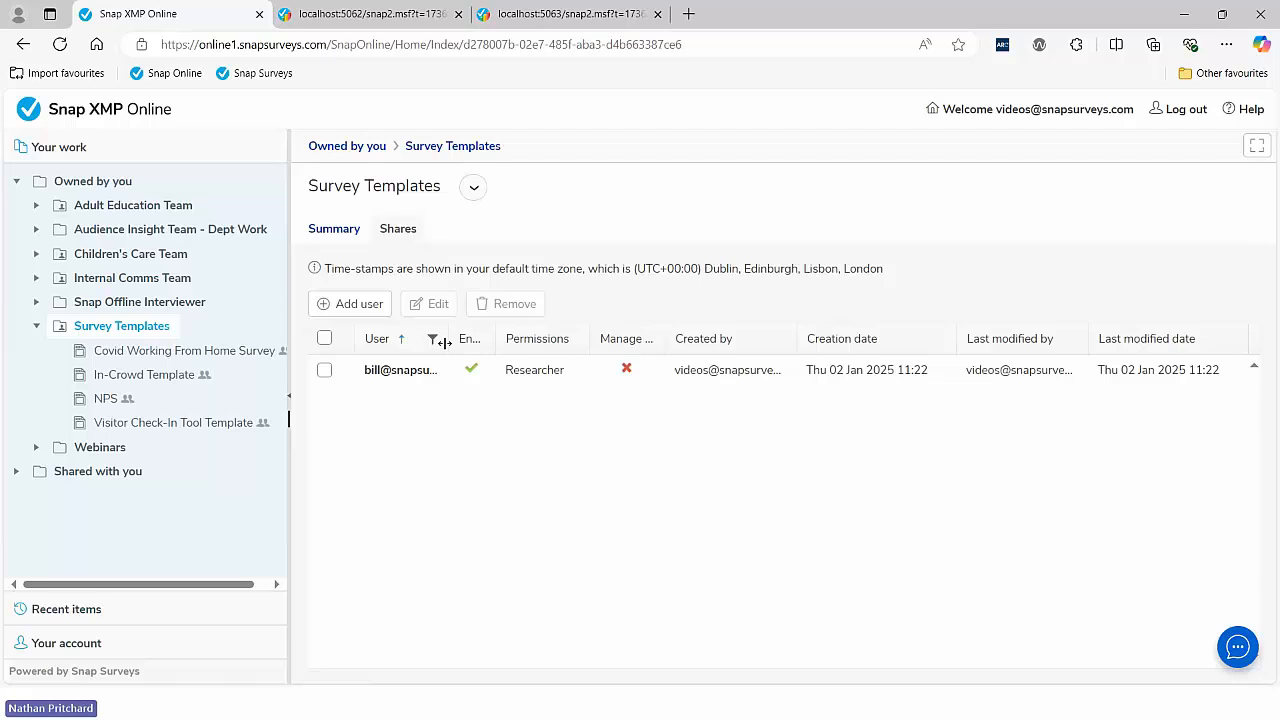
drag(451, 341, 507, 344)
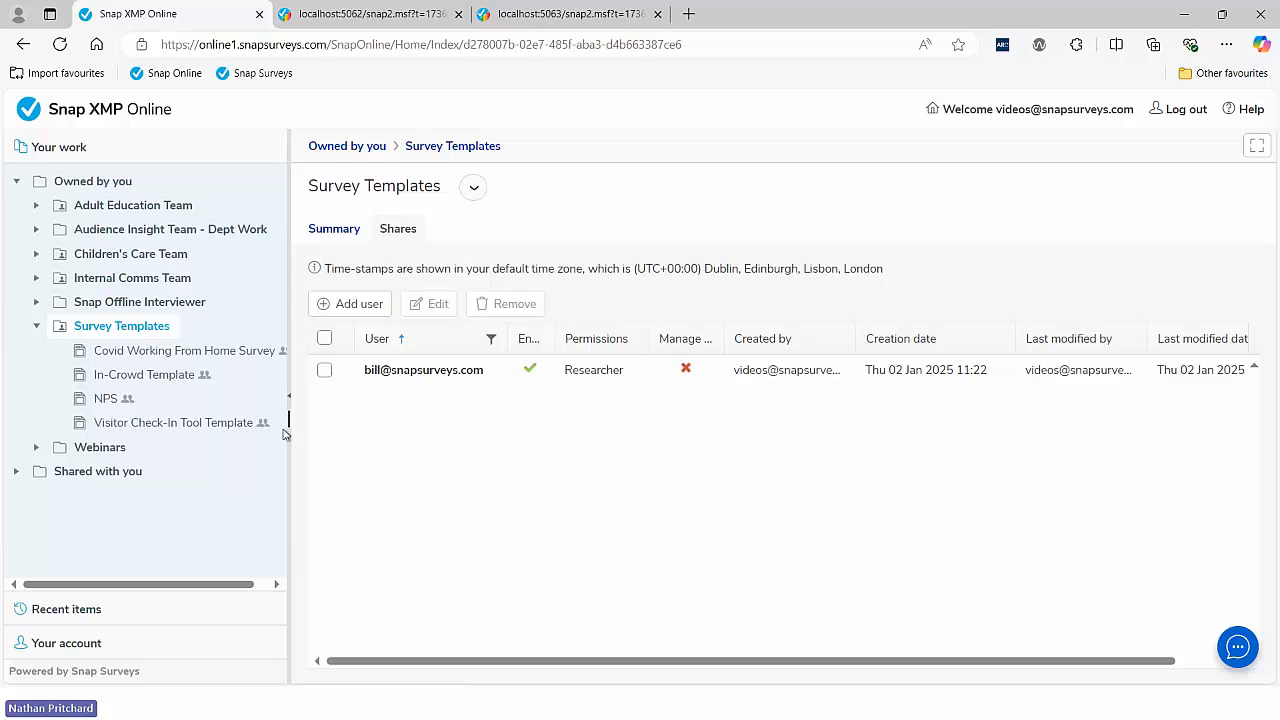
- Share the In-Crowd Template with another user by entering their email address with Researcher permissions, and widen the User column in its shares list
click(148, 377)
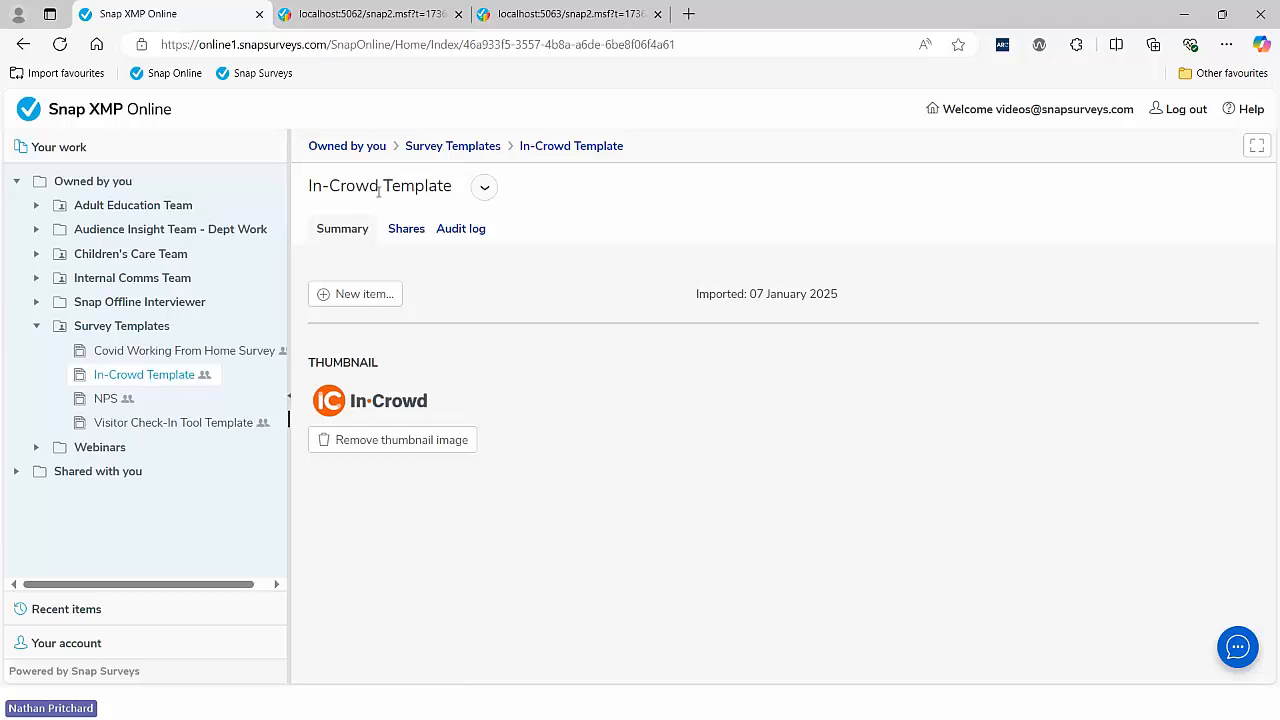
click(406, 229)
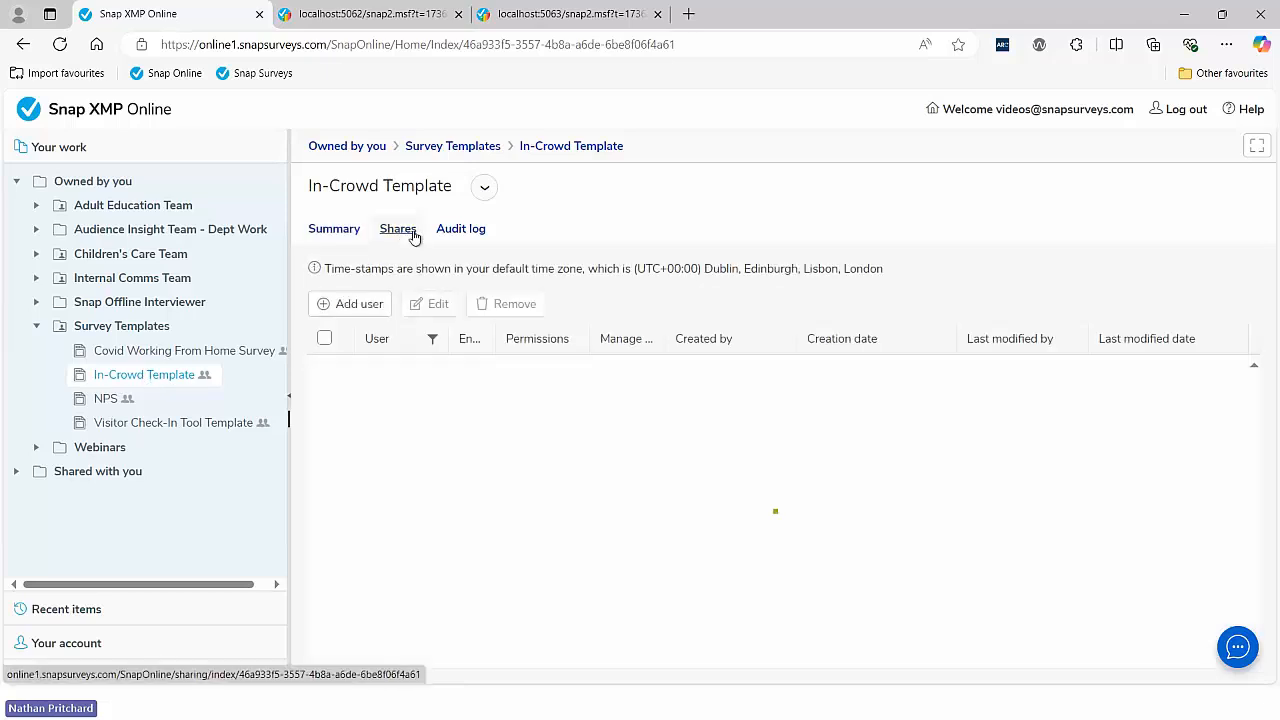
click(362, 305)
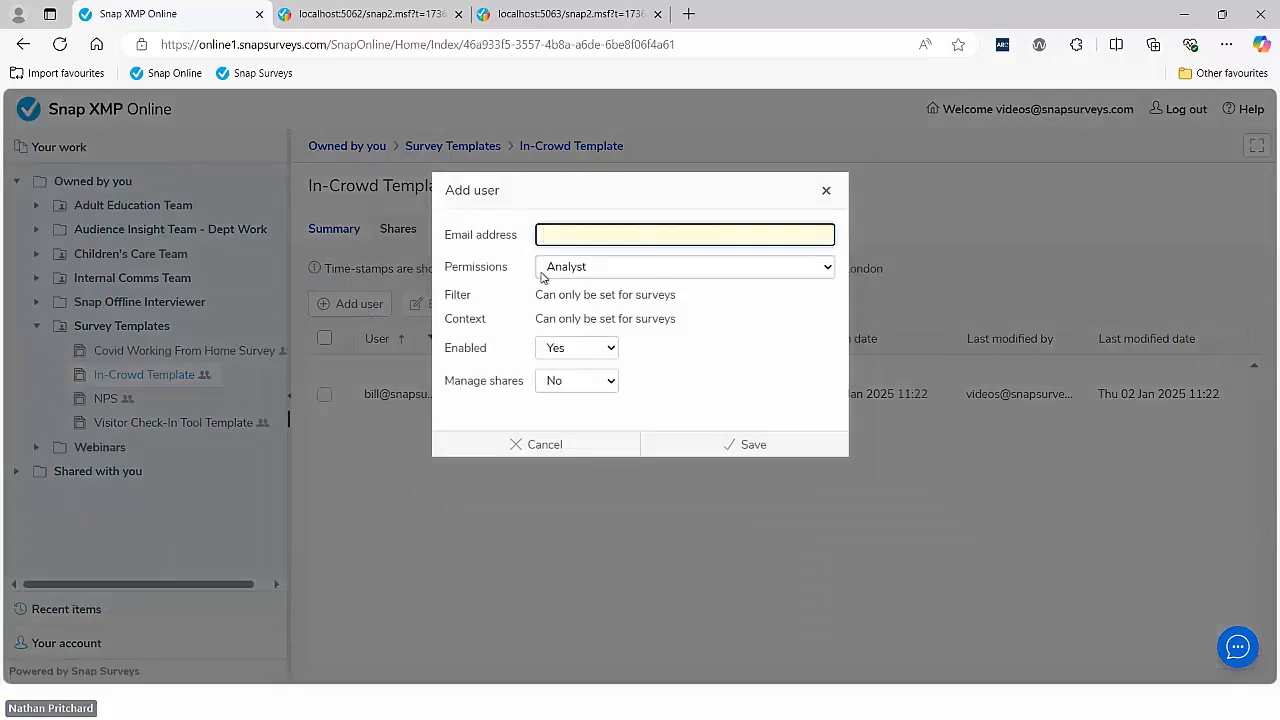
text(tom)
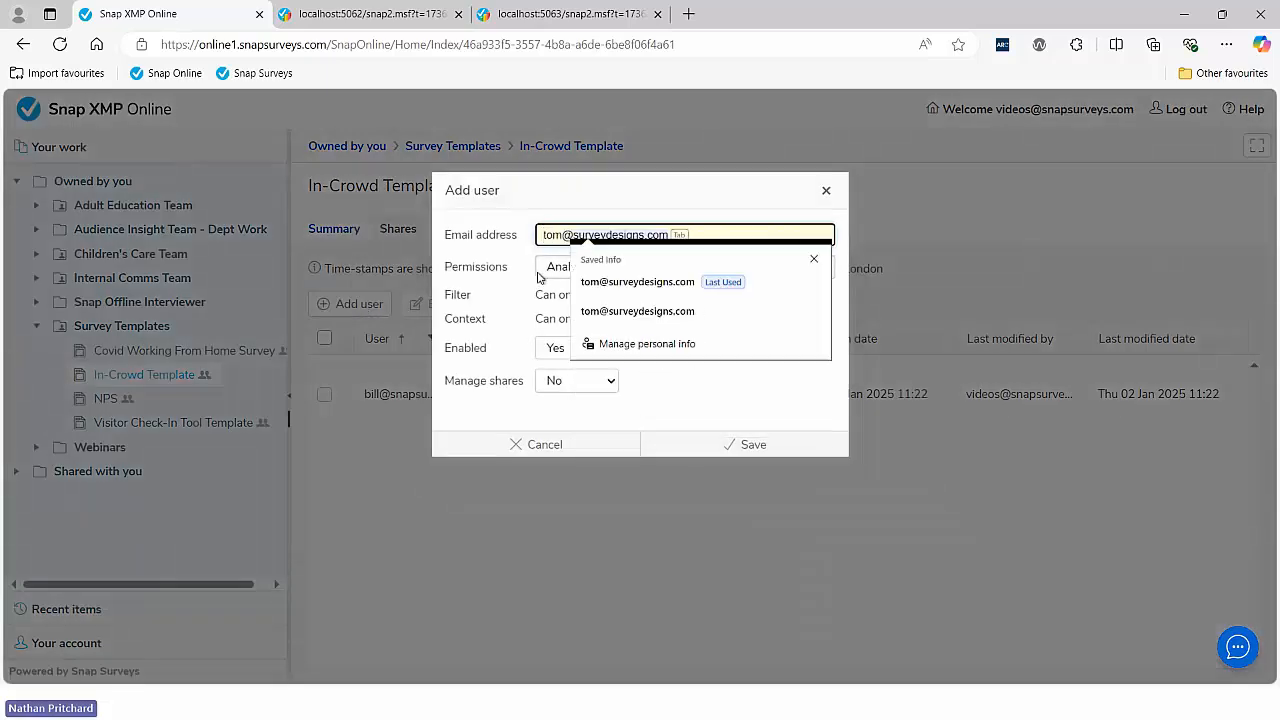
click(619, 284)
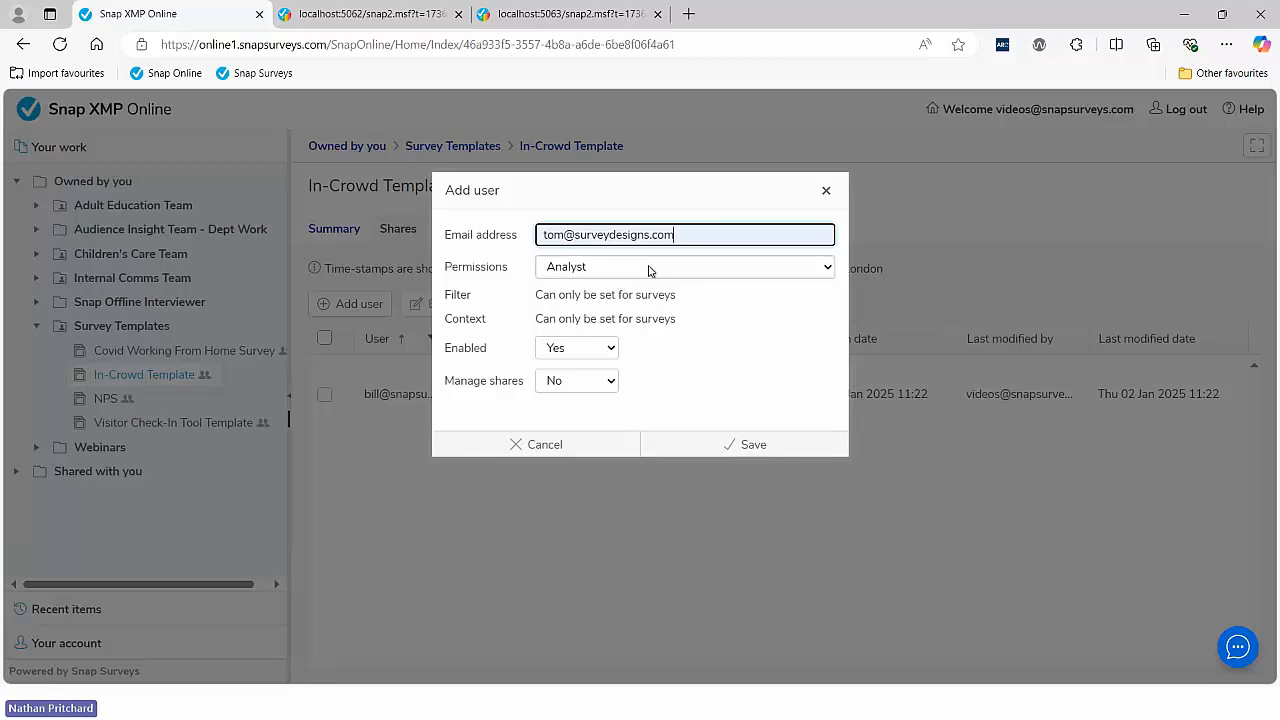
click(650, 271)
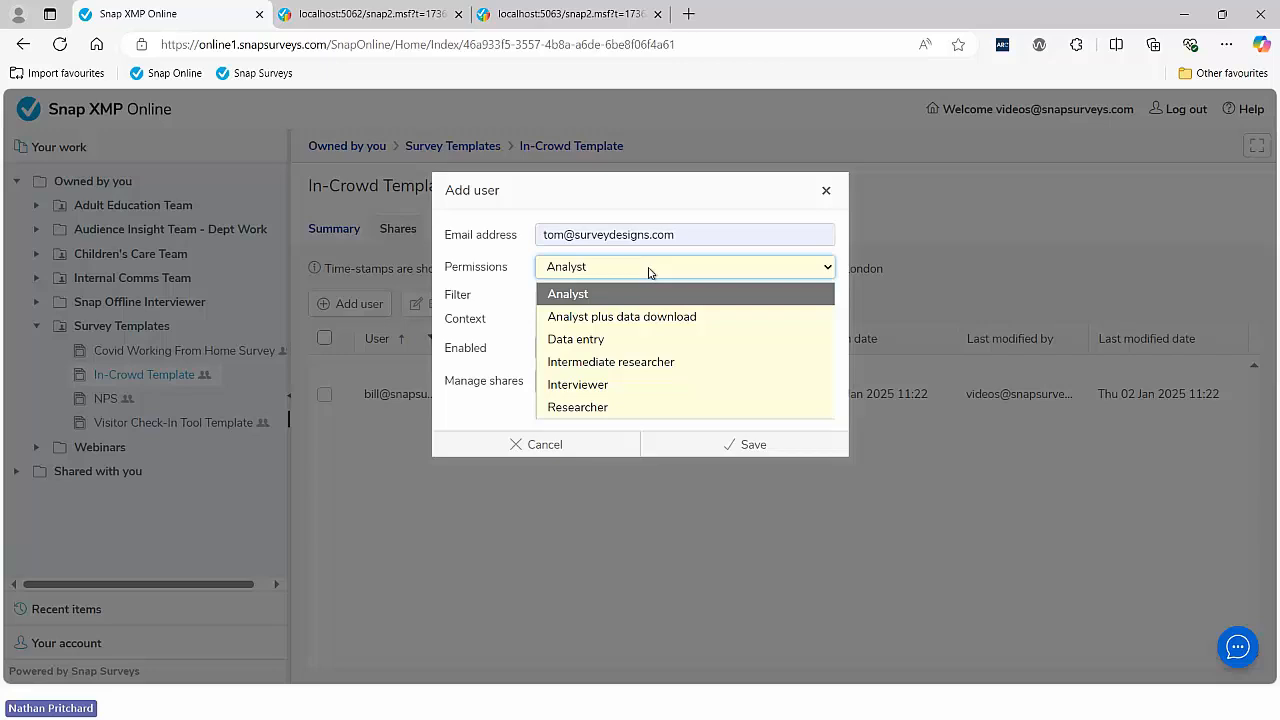
click(595, 407)
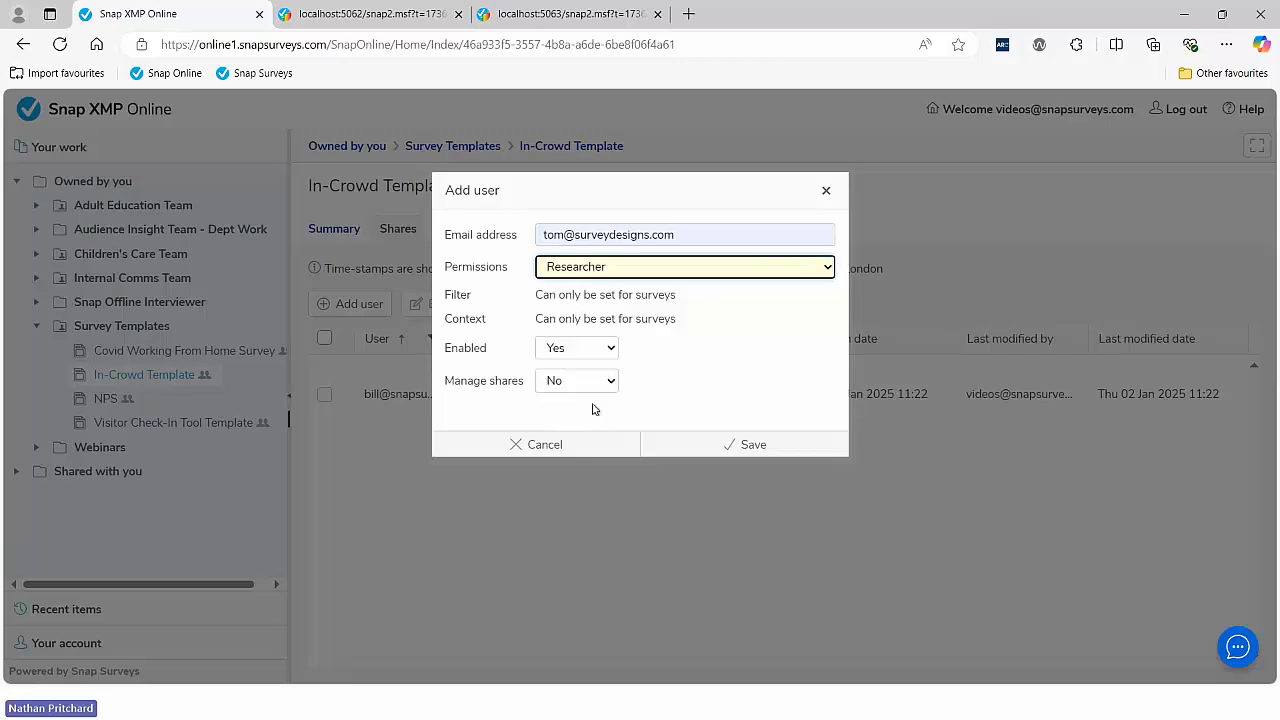
click(737, 446)
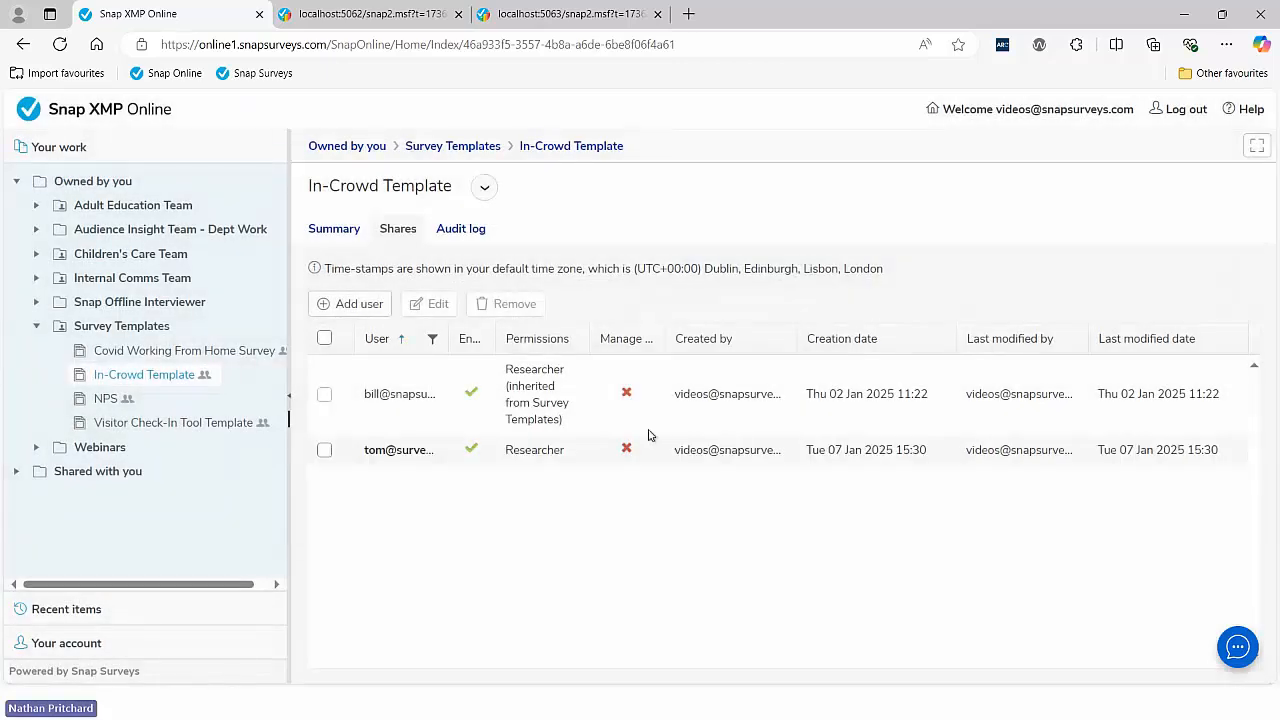
drag(450, 340, 534, 352)
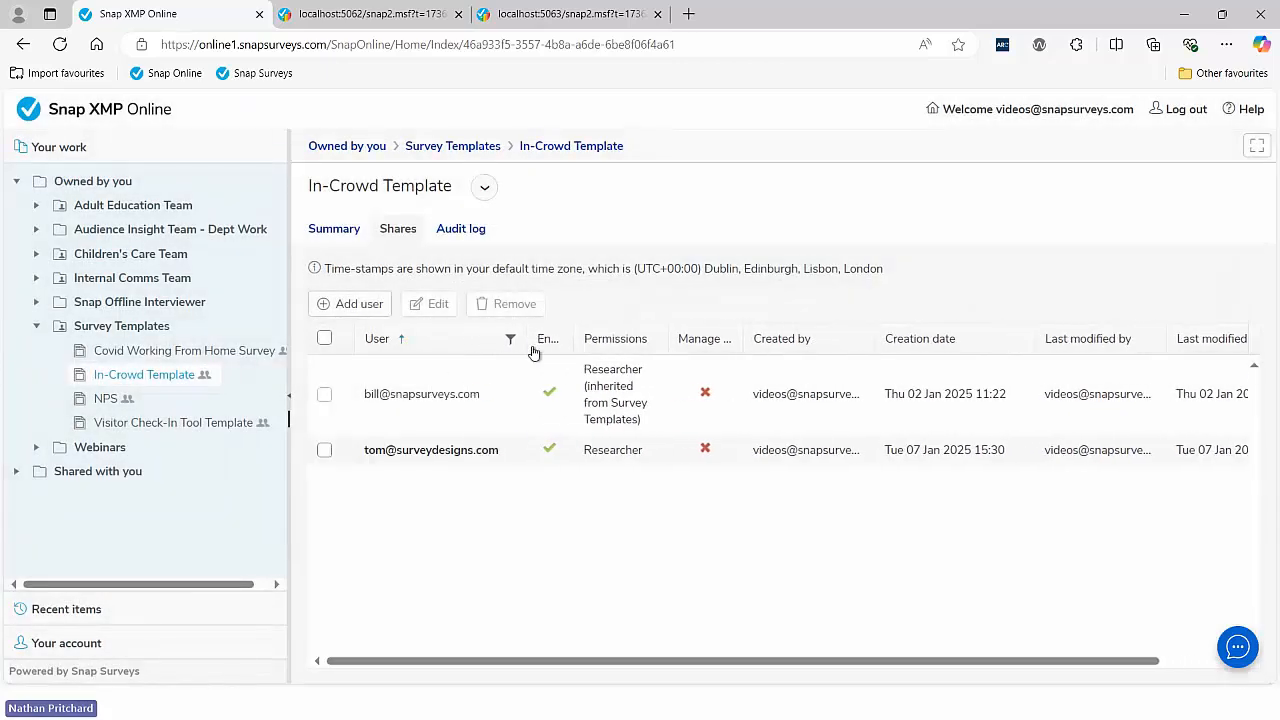